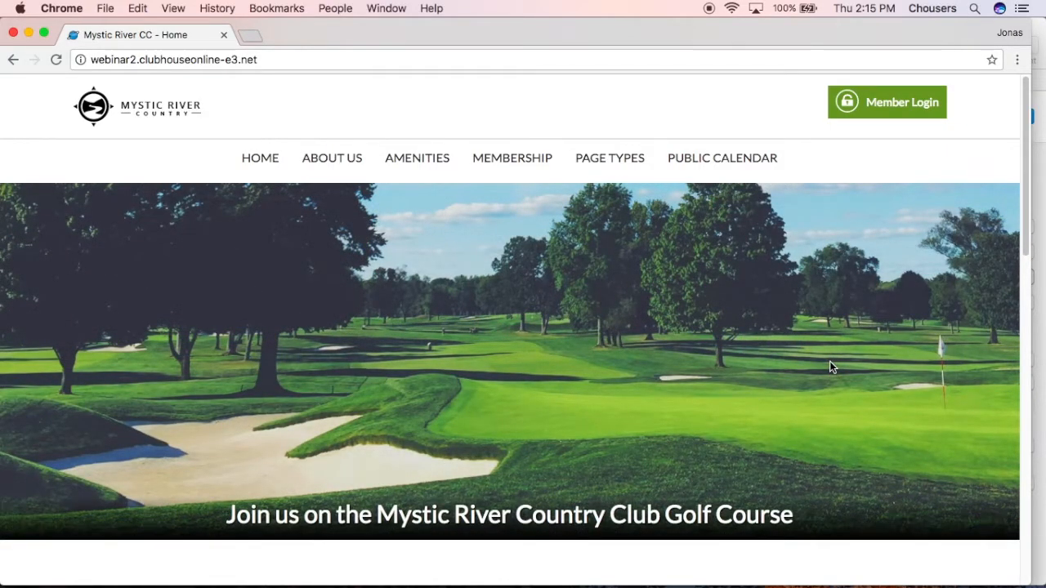
Examine the public home page down to its footer and the Dining submenu under Amenities
scroll(828, 359, down, 3)
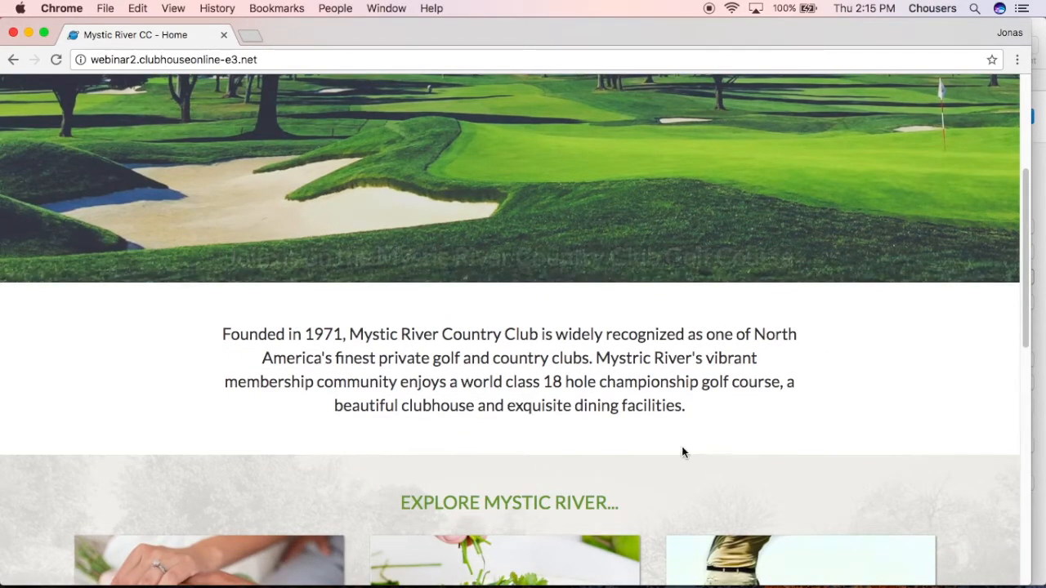
scroll(763, 426, down, 5)
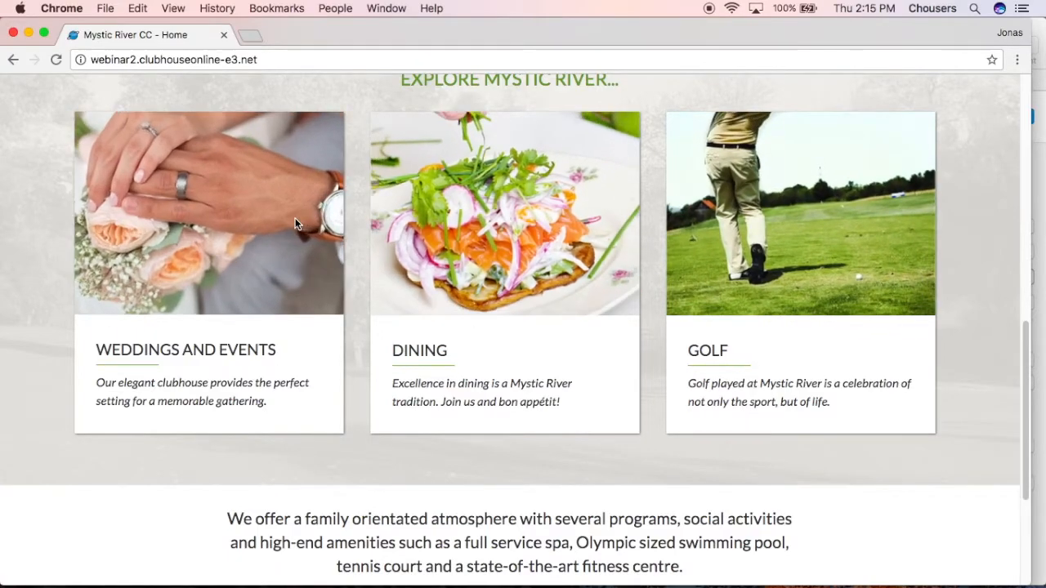
scroll(296, 223, down, 3)
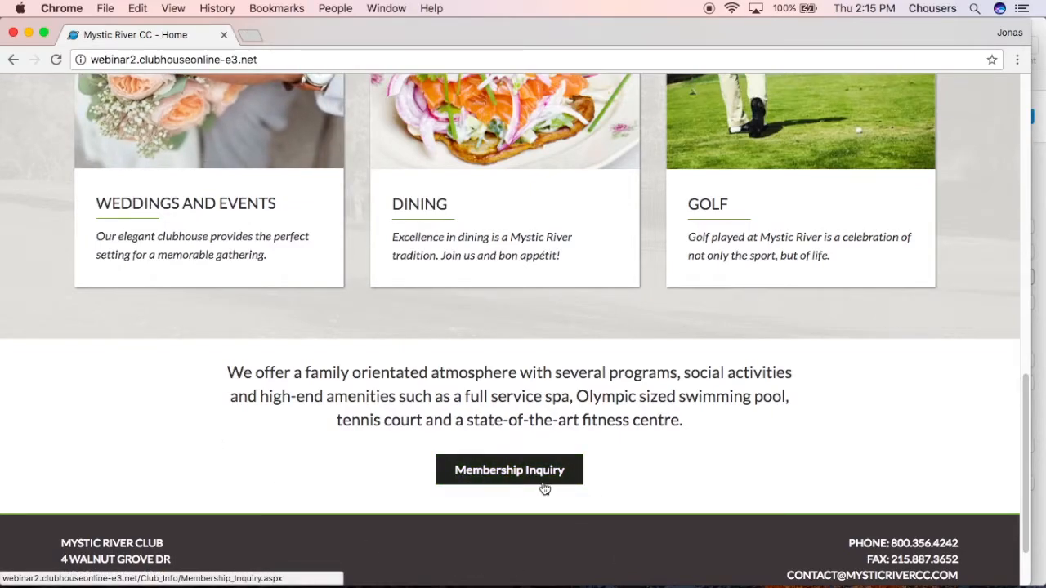
scroll(542, 488, down, 2)
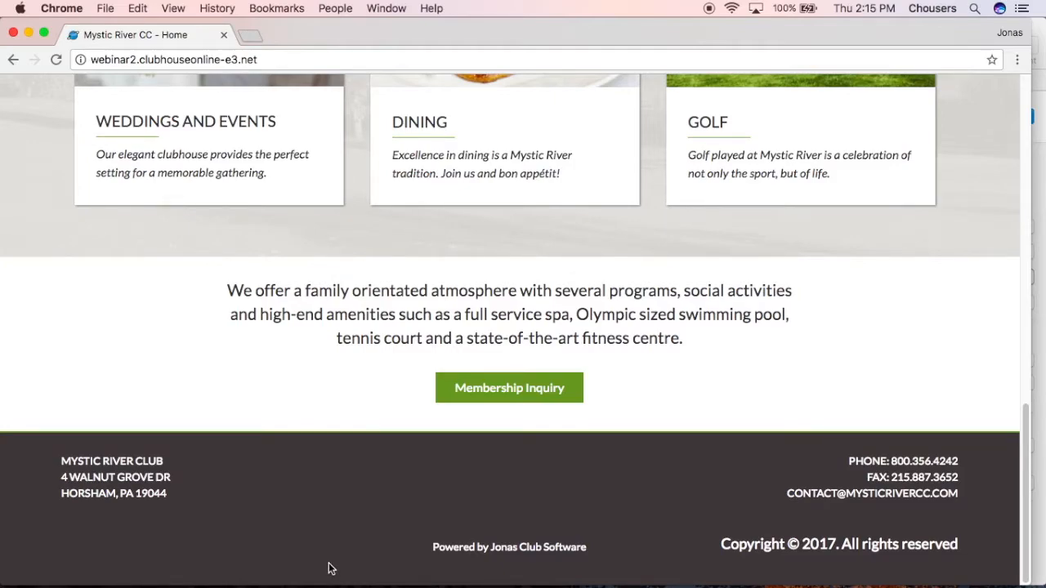
scroll(329, 565, up, 10)
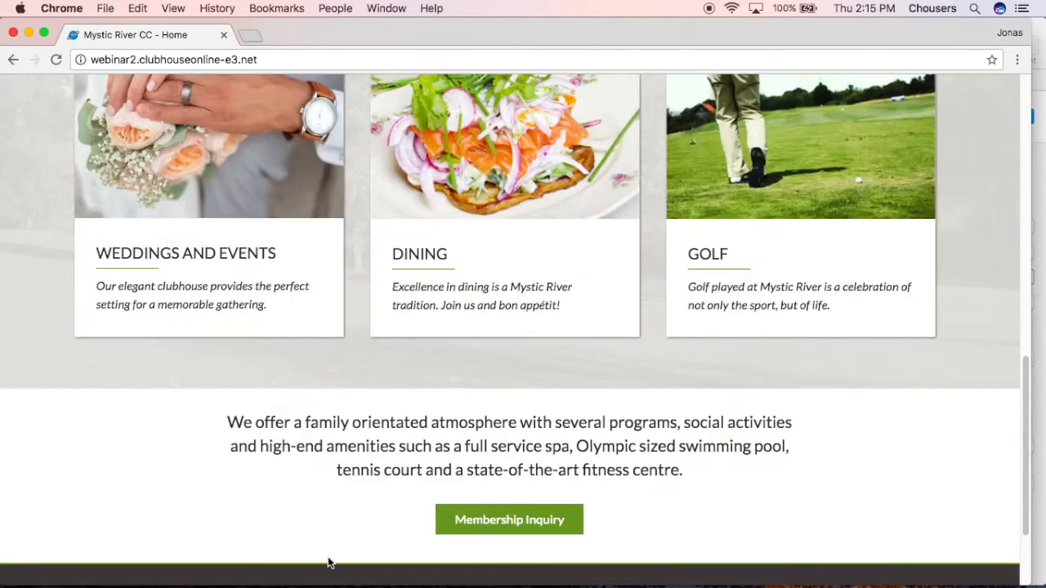
scroll(330, 562, up, 3)
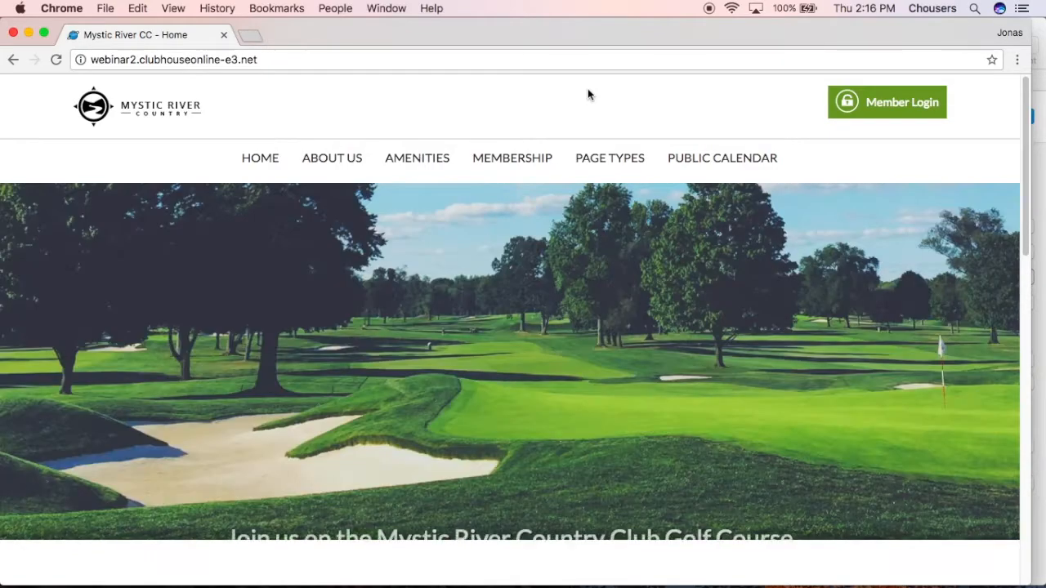
mouse_move(403, 161)
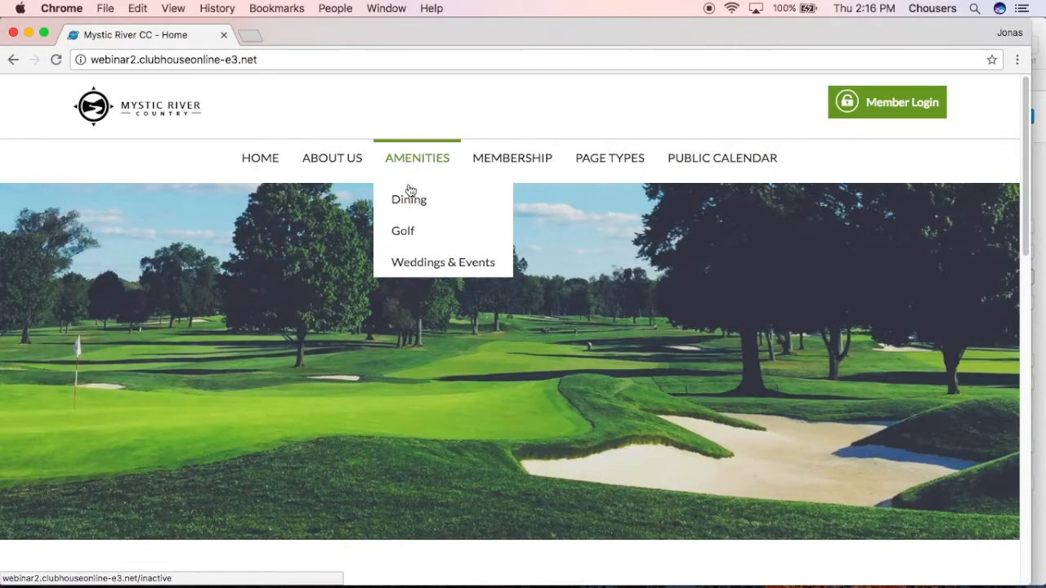
mouse_move(411, 204)
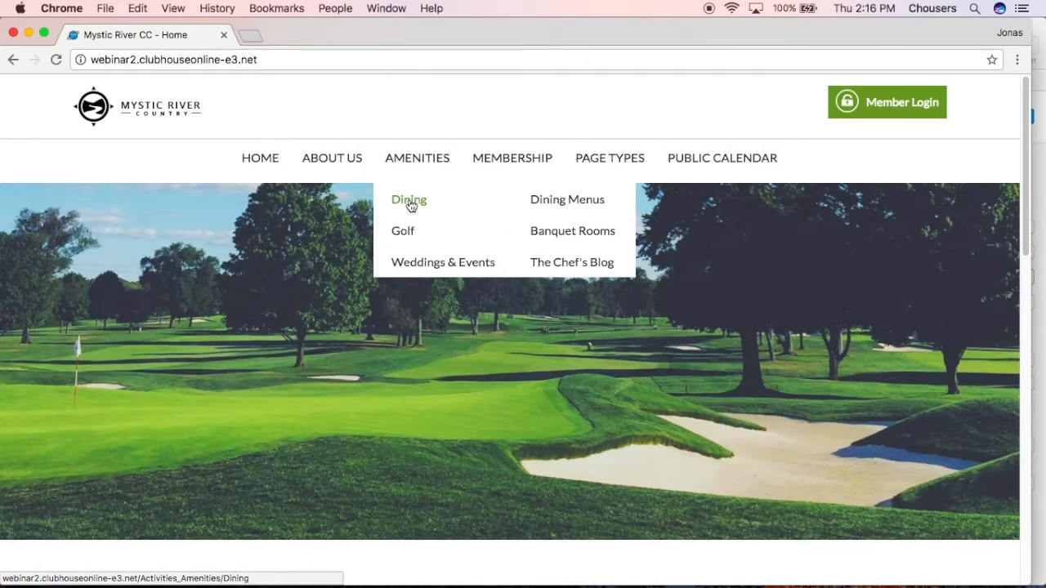
mouse_move(542, 210)
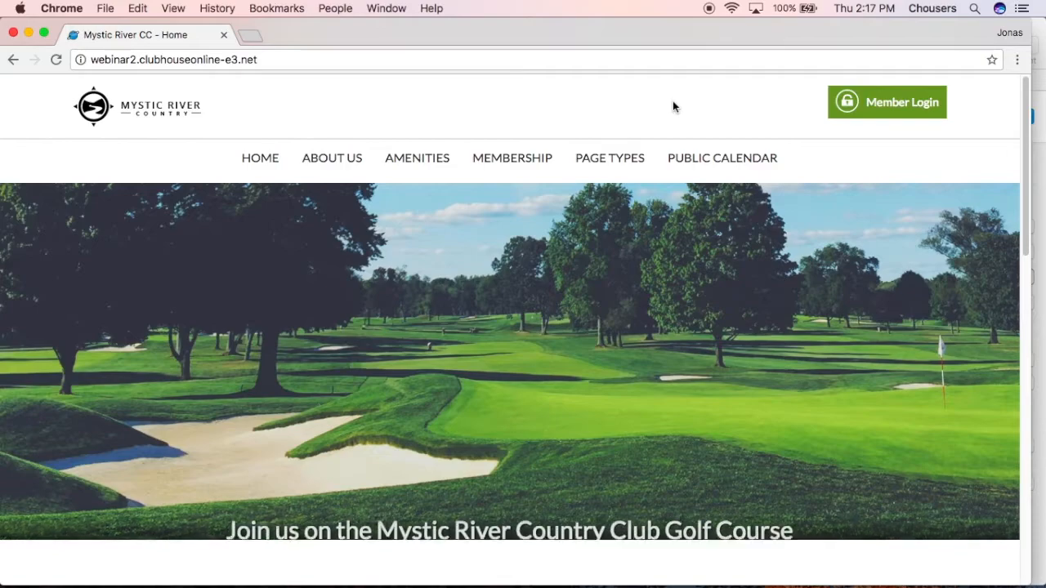
Log in to the member area with the test member's username and account password
click(862, 104)
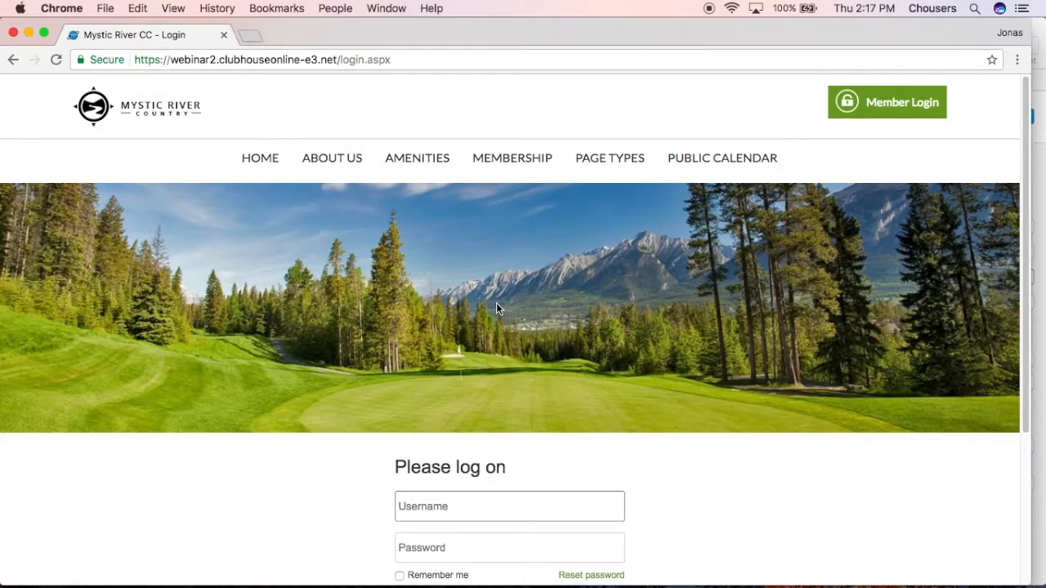
click(461, 507)
text(jonastest)
key(Tab)
text(•••••••)
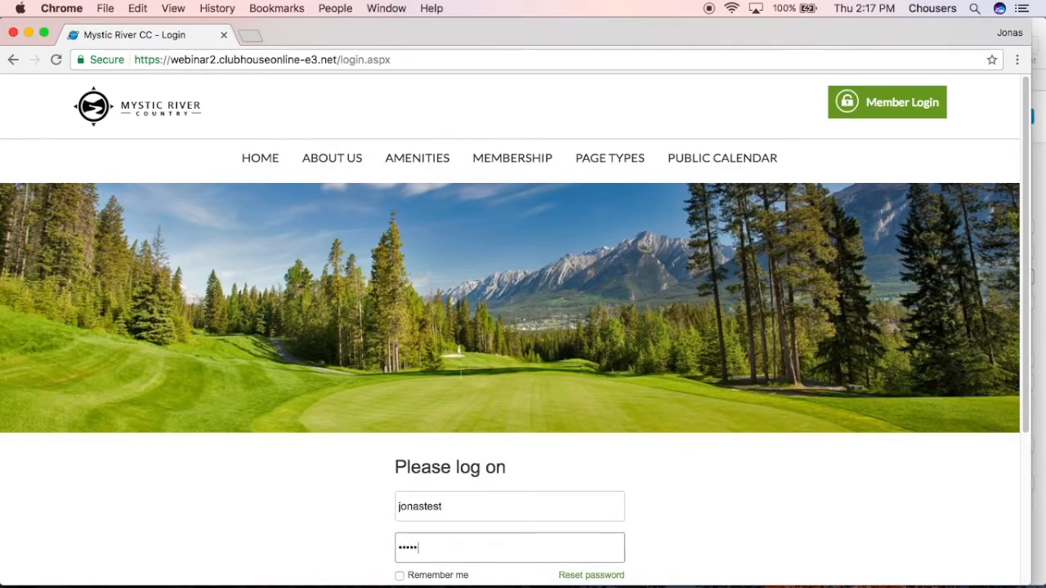
text(••)
scroll(236, 283, down, 2)
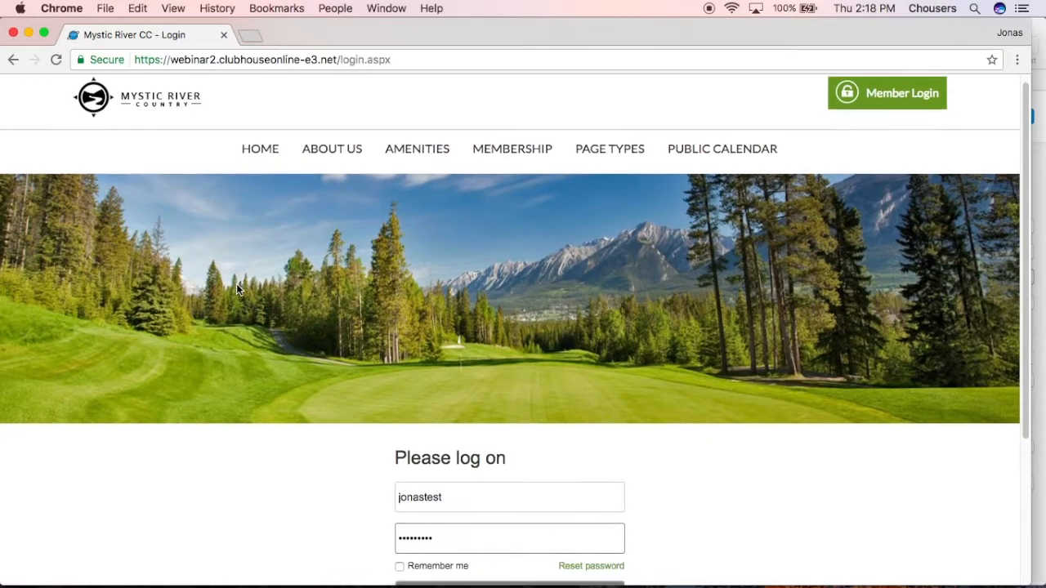
click(470, 539)
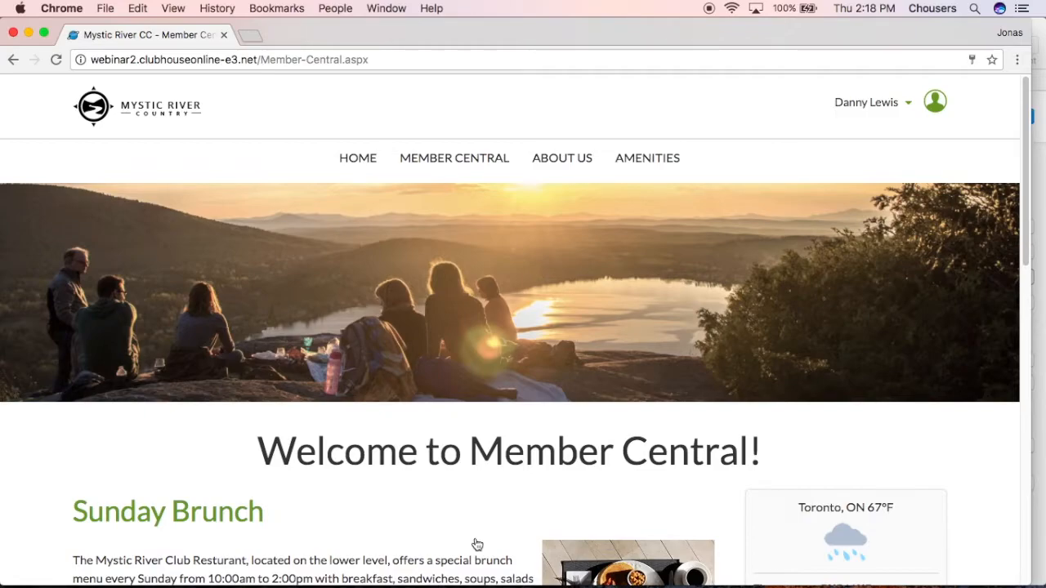
Examine the Member Central page, including its news articles, weather, upcoming events and upcoming birthdays
mouse_move(448, 161)
scroll(591, 364, down, 5)
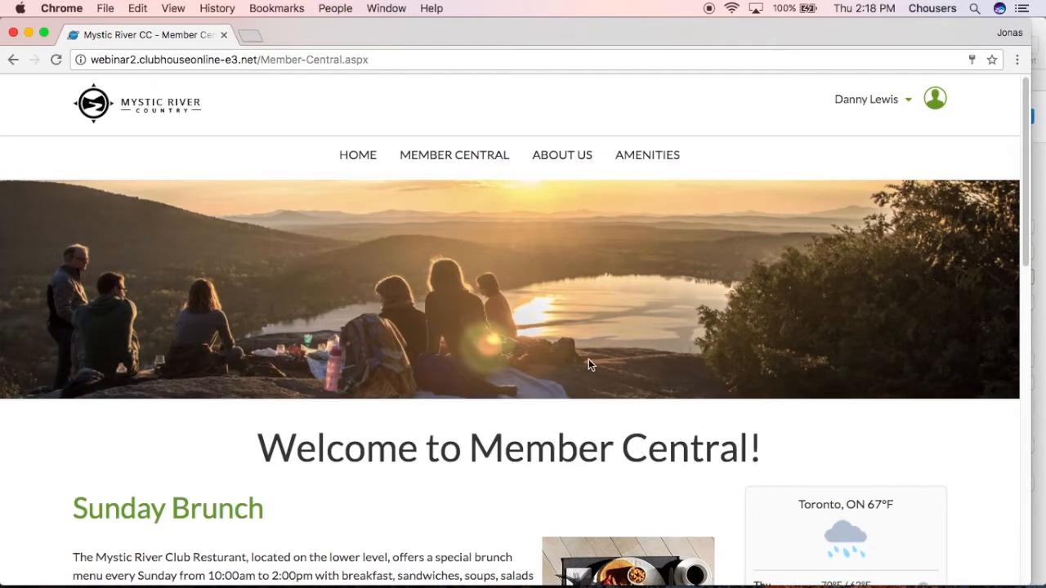
scroll(487, 383, down, 1)
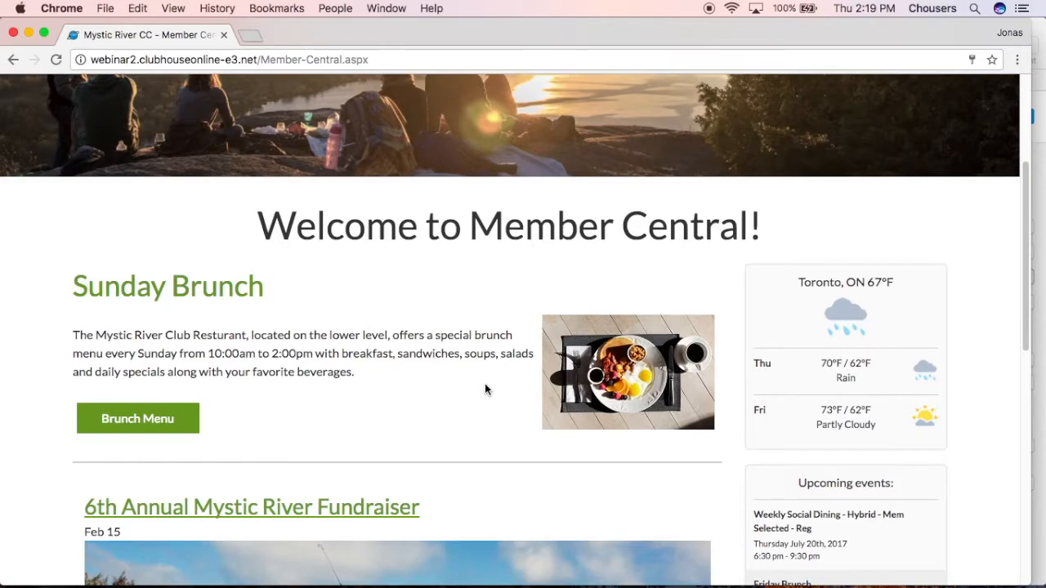
scroll(488, 382, down, 2)
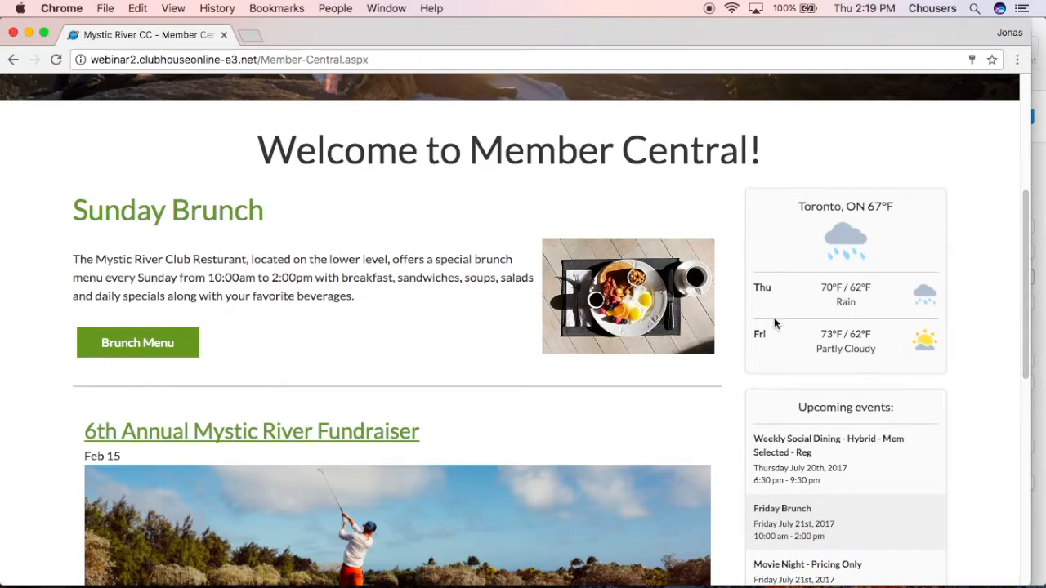
scroll(910, 385, down, 4)
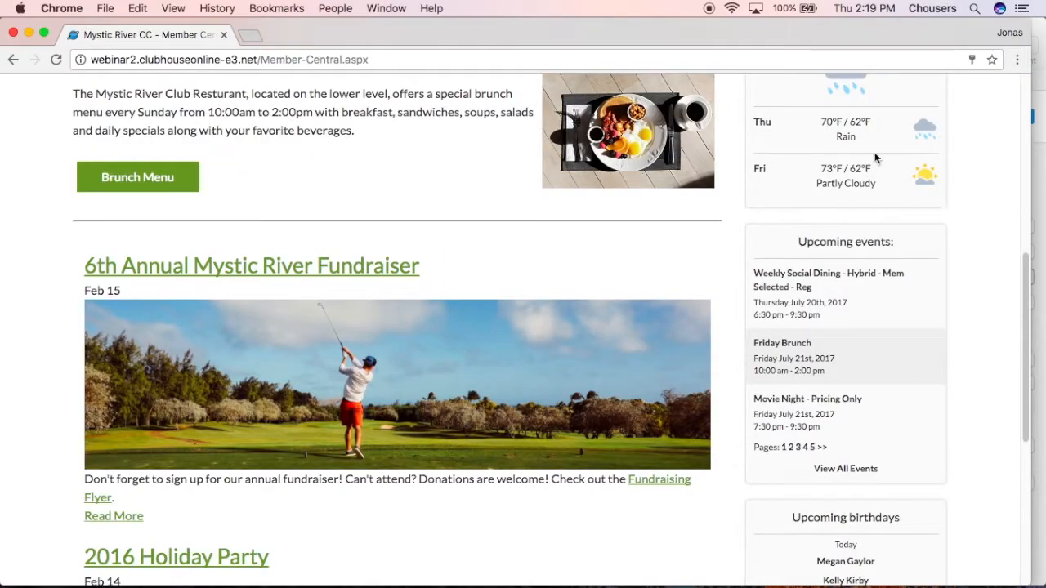
scroll(935, 452, down, 3)
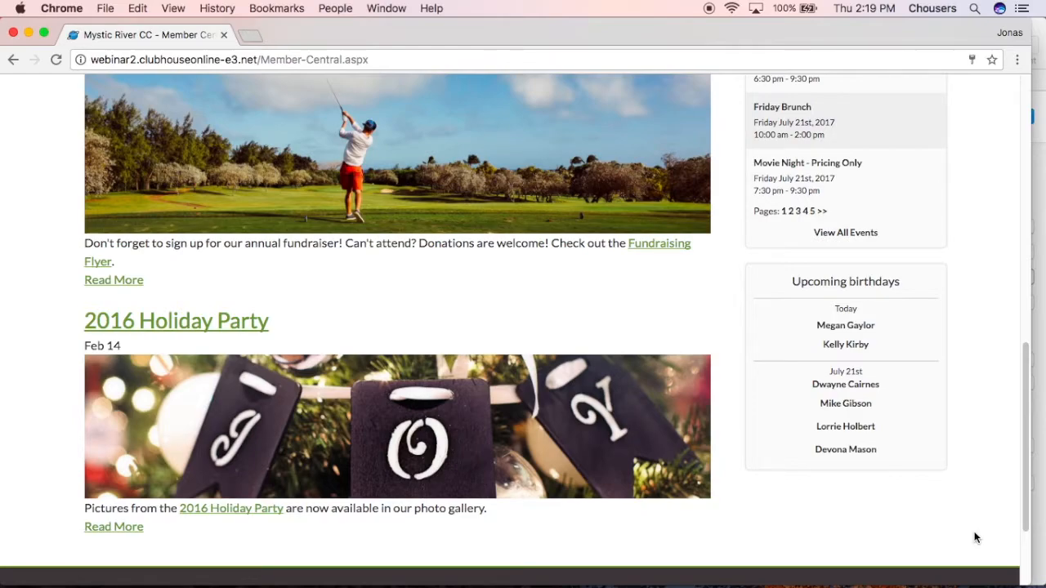
scroll(975, 536, up, 6)
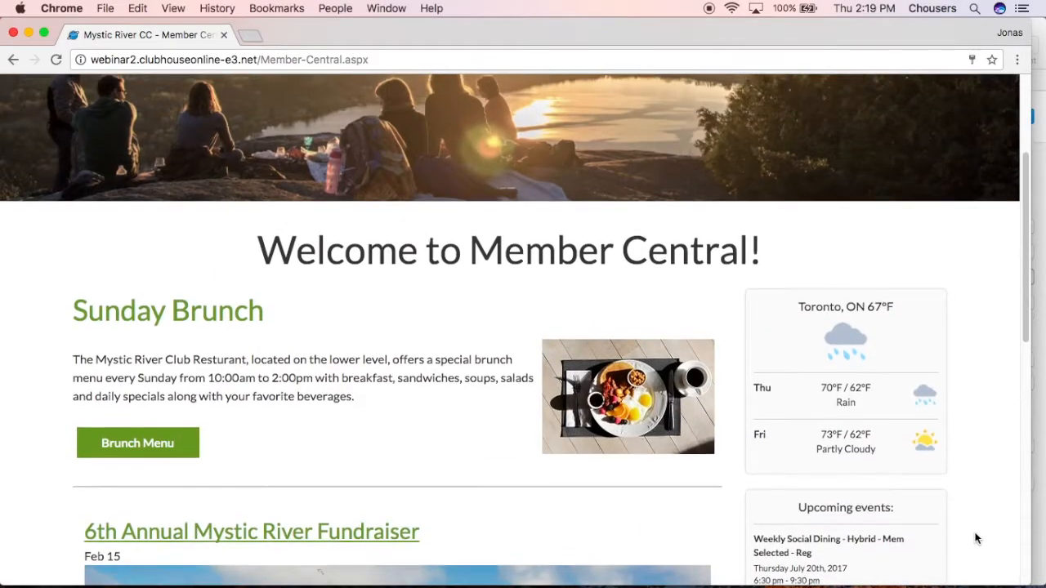
scroll(975, 536, up, 3)
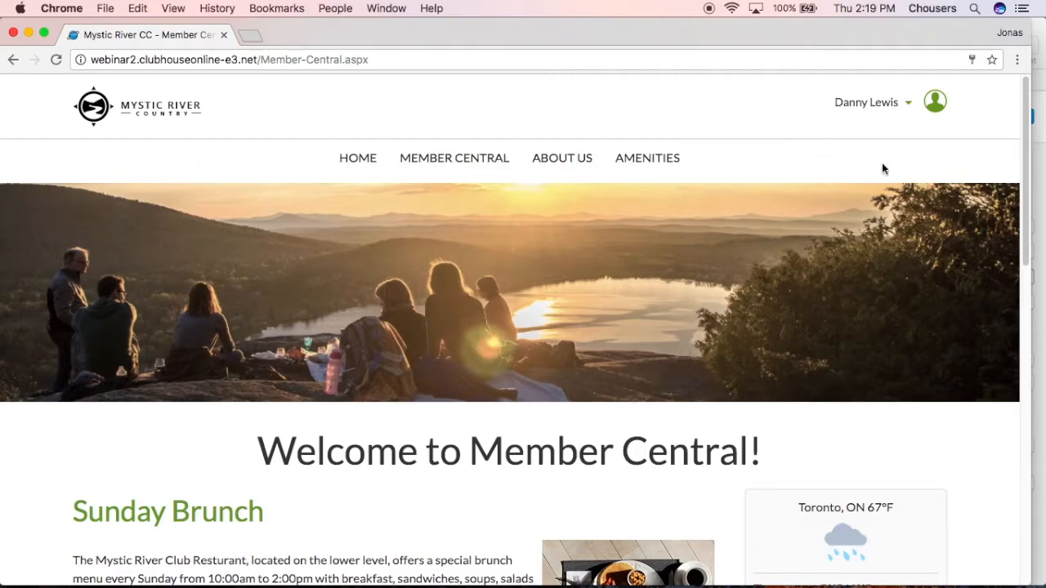
Log out of the member account and log in with the administrator's username and account password
click(905, 104)
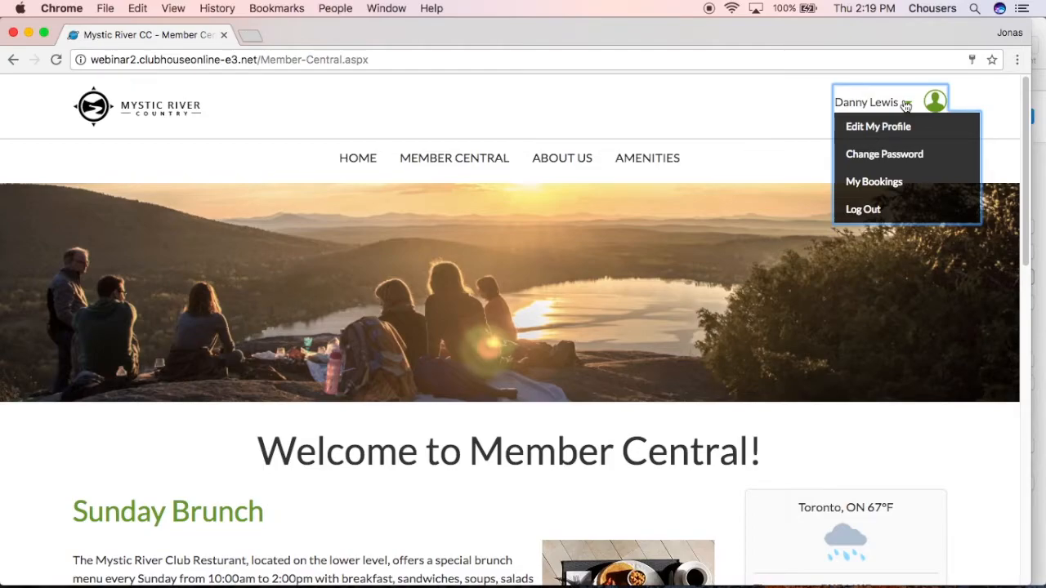
click(866, 210)
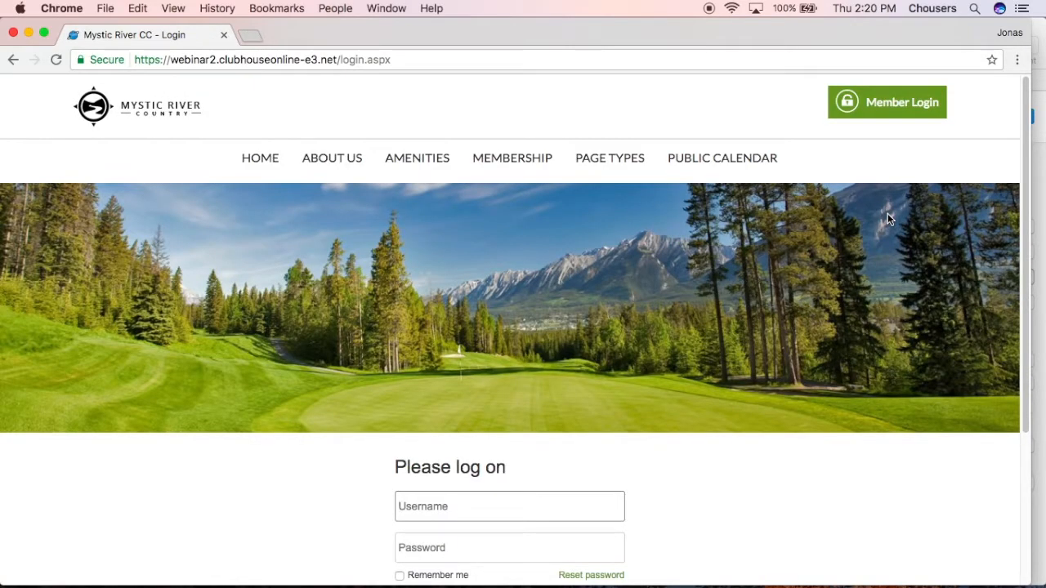
text(alyssa)
key(Tab)
text(•••••••)
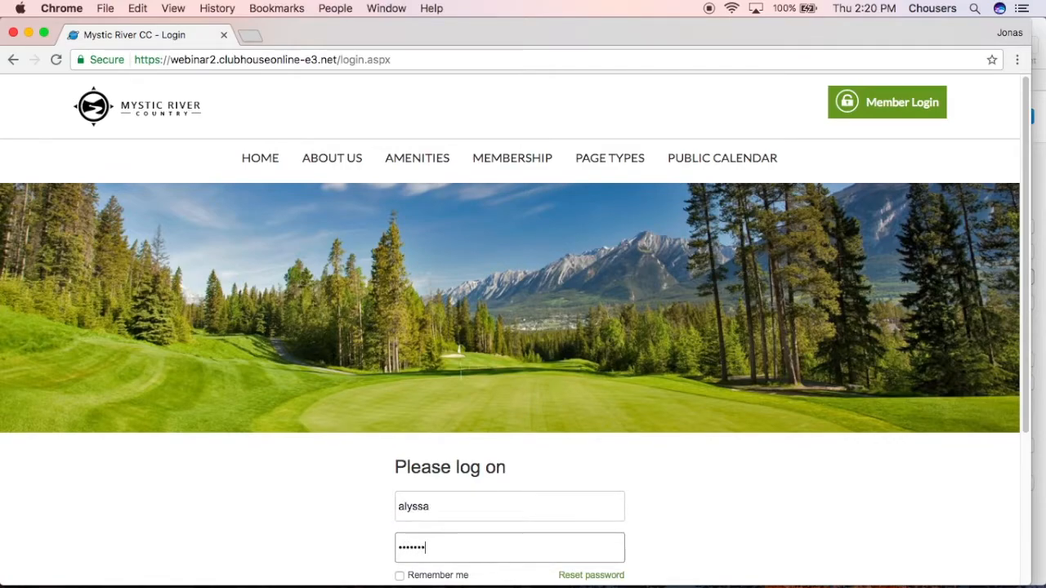
scroll(886, 221, down, 1)
click(495, 580)
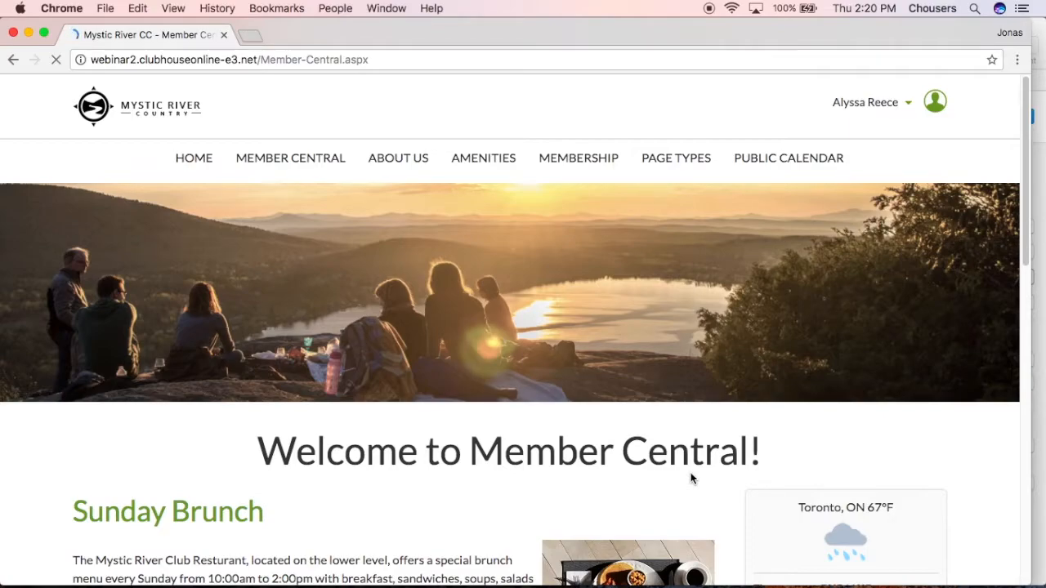
Open the site's administration dashboard and search its application list for "ros", closing the list without opening an application
click(899, 111)
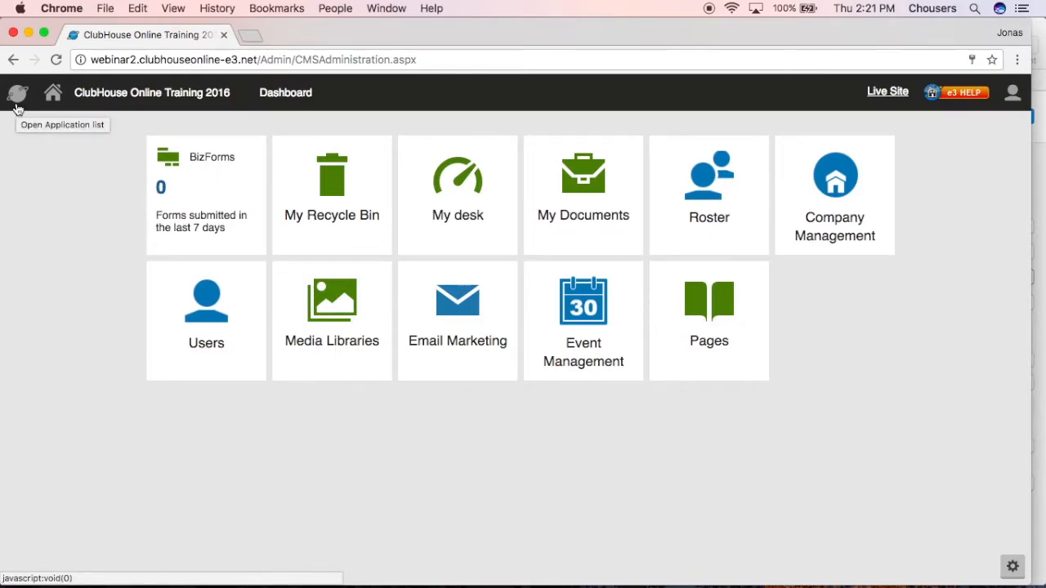
click(17, 95)
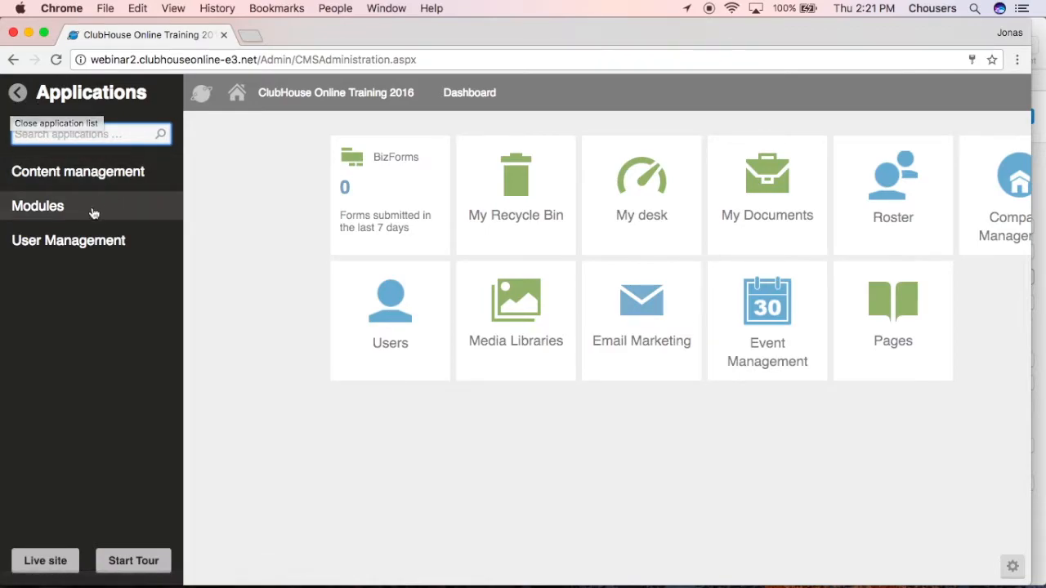
click(88, 219)
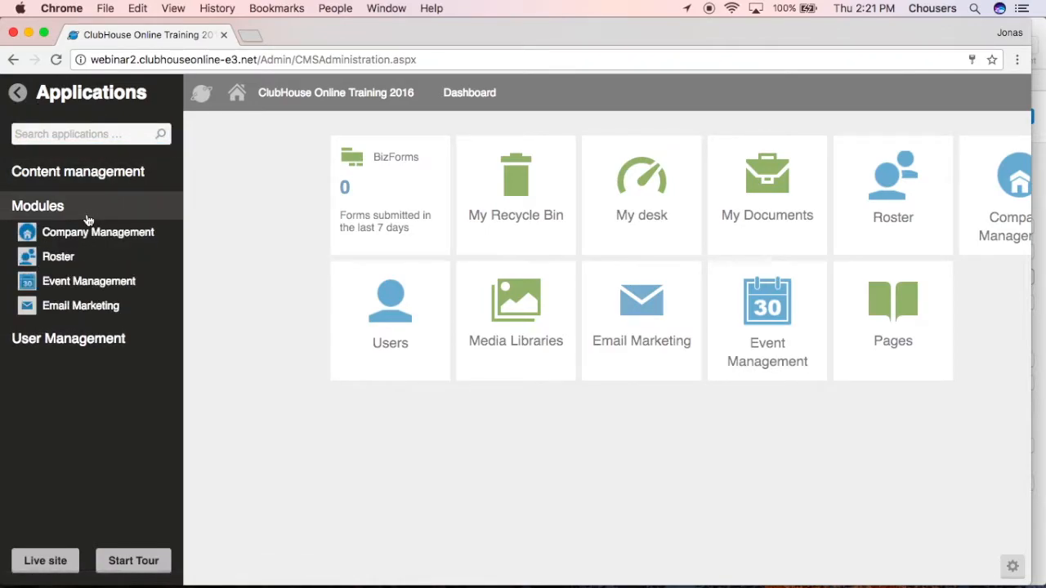
click(87, 135)
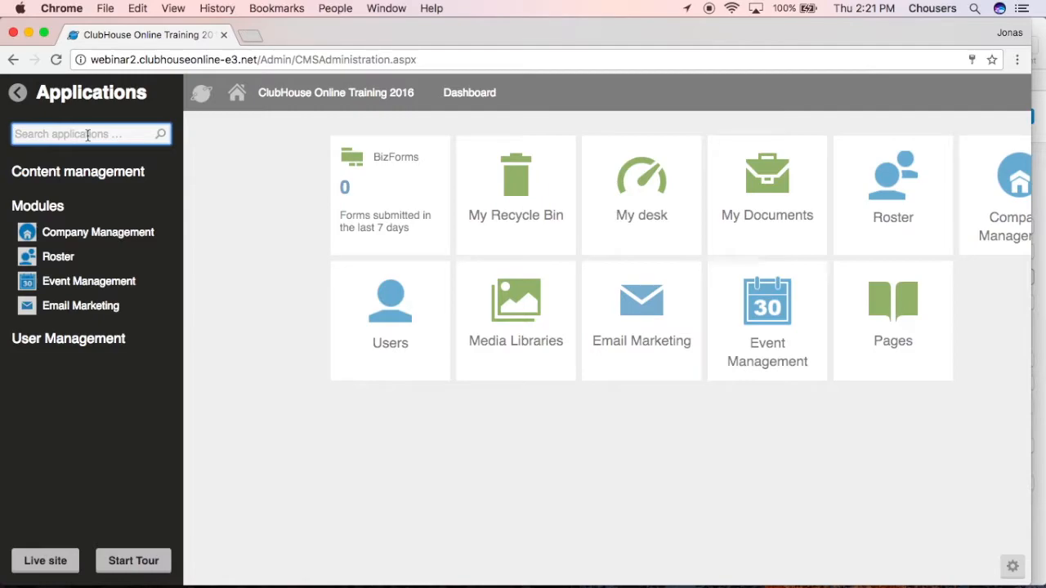
text(ros)
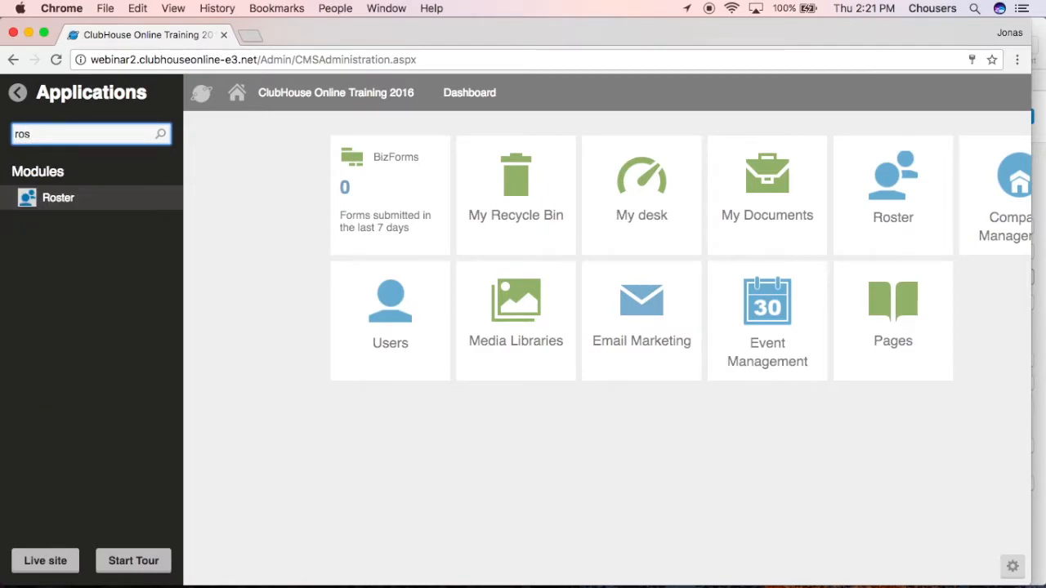
click(219, 250)
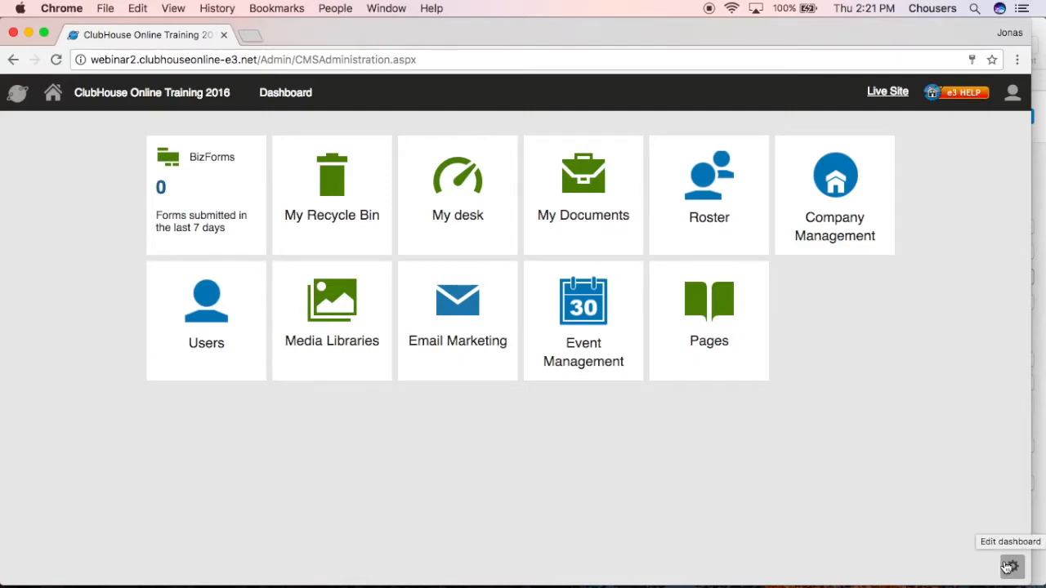
Edit the dashboard by removing the BizForms tile and pinning BizForms again from the Content management applications
click(1010, 566)
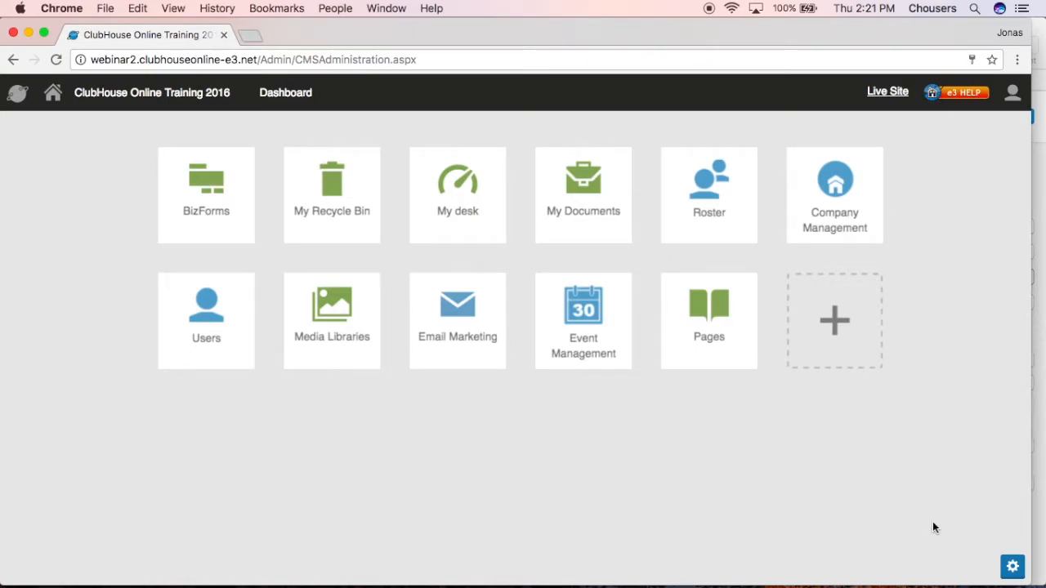
mouse_move(201, 209)
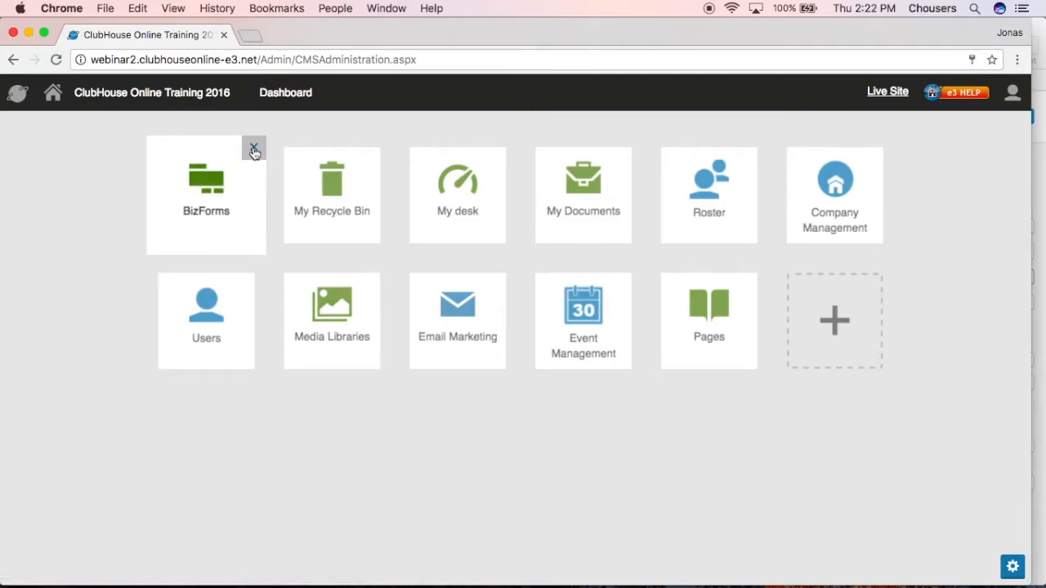
click(254, 150)
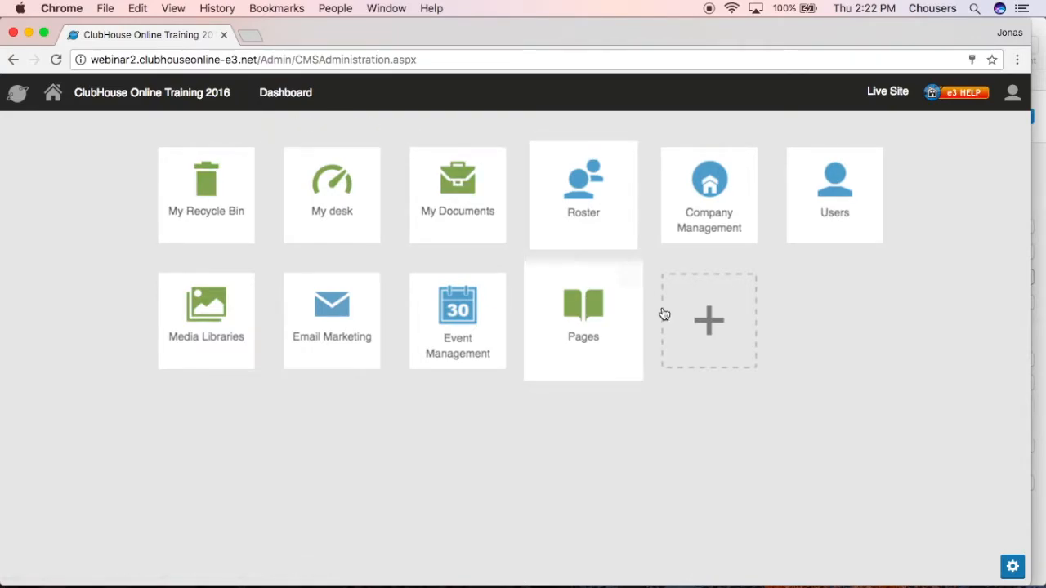
click(686, 310)
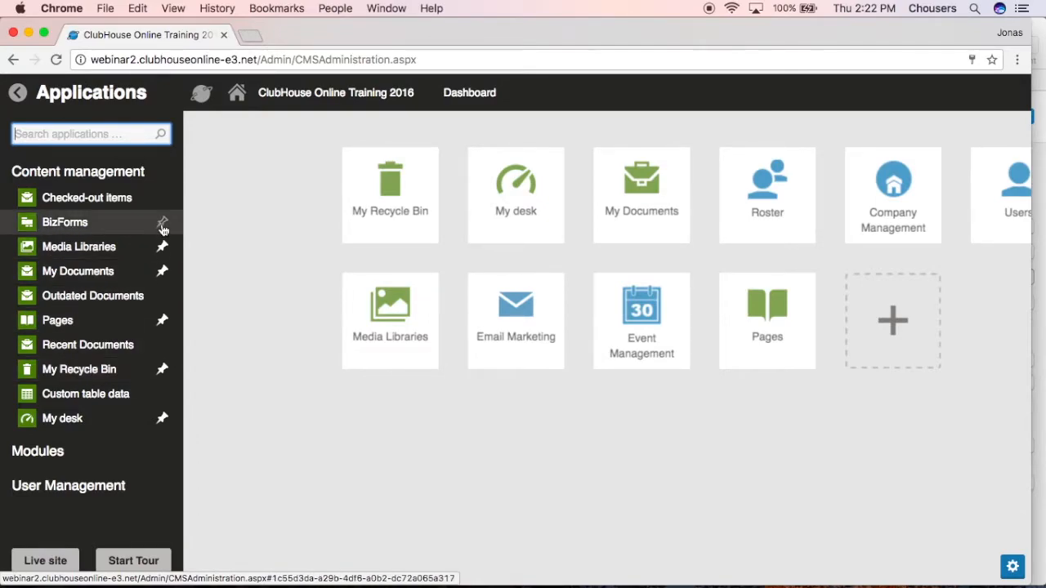
click(162, 223)
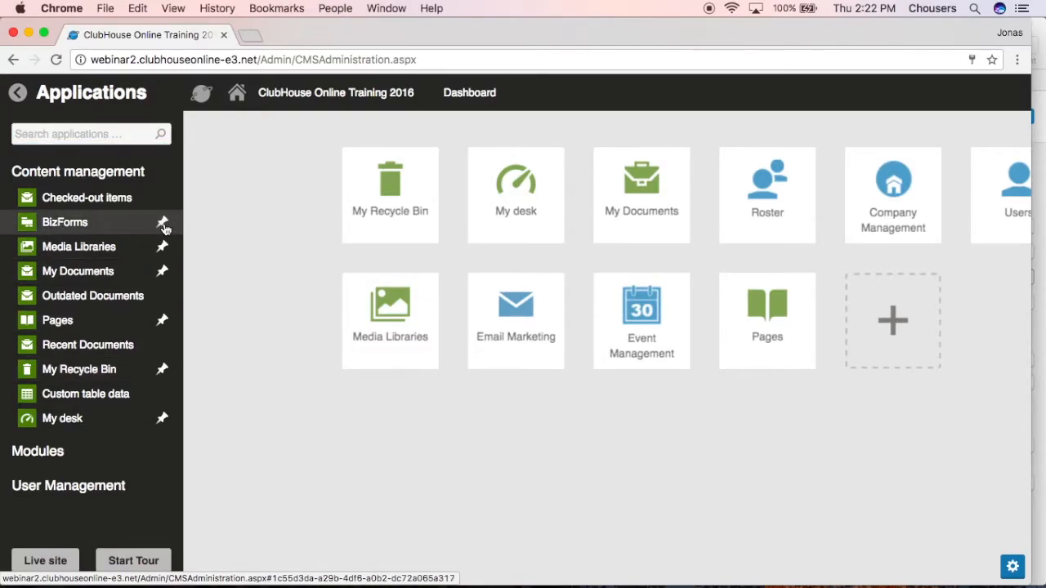
Move the BizForms tile to the first position on the dashboard, ahead of My Recycle Bin, and finish editing the dashboard
click(735, 496)
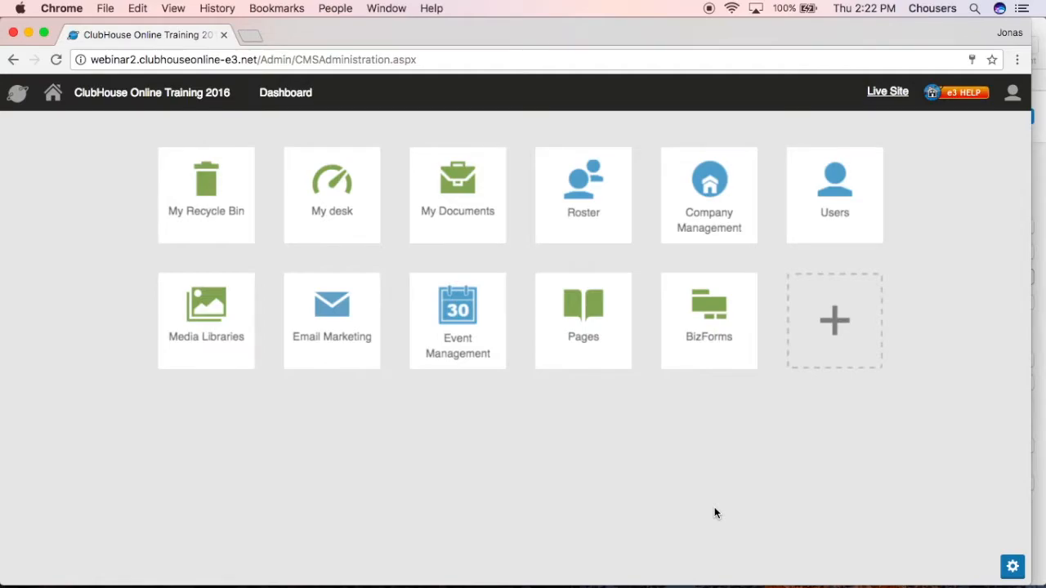
drag(699, 303, 352, 218)
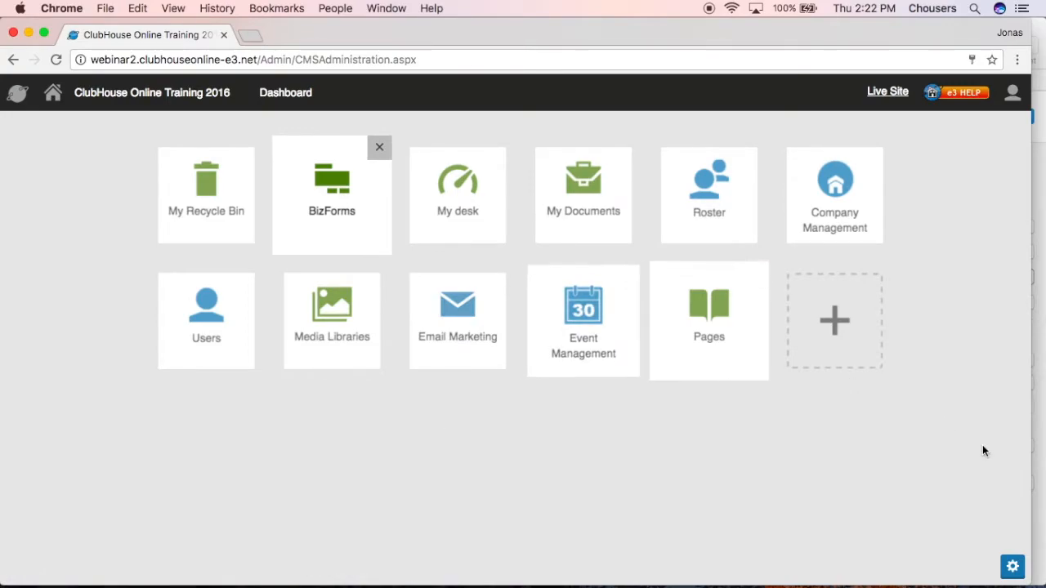
click(1012, 566)
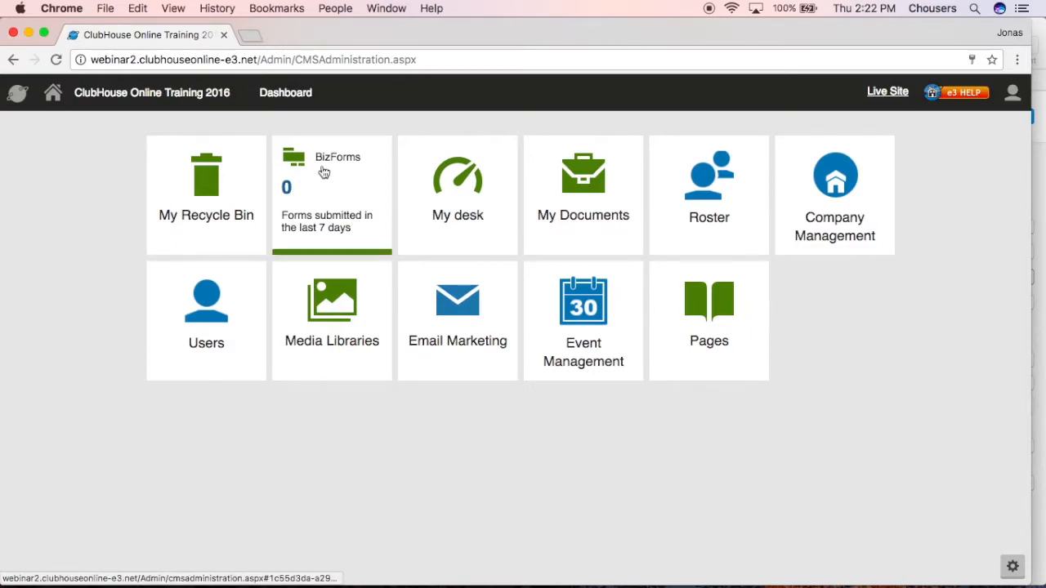
drag(319, 163, 182, 163)
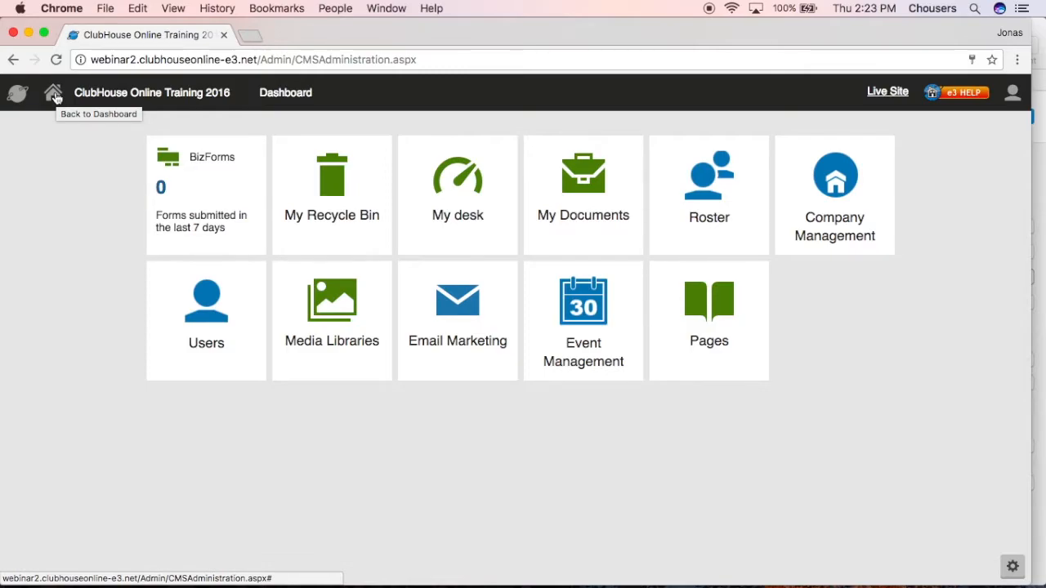
Point out the site name in the dashboard header, view the live site's home page, and close it again
drag(74, 93, 235, 93)
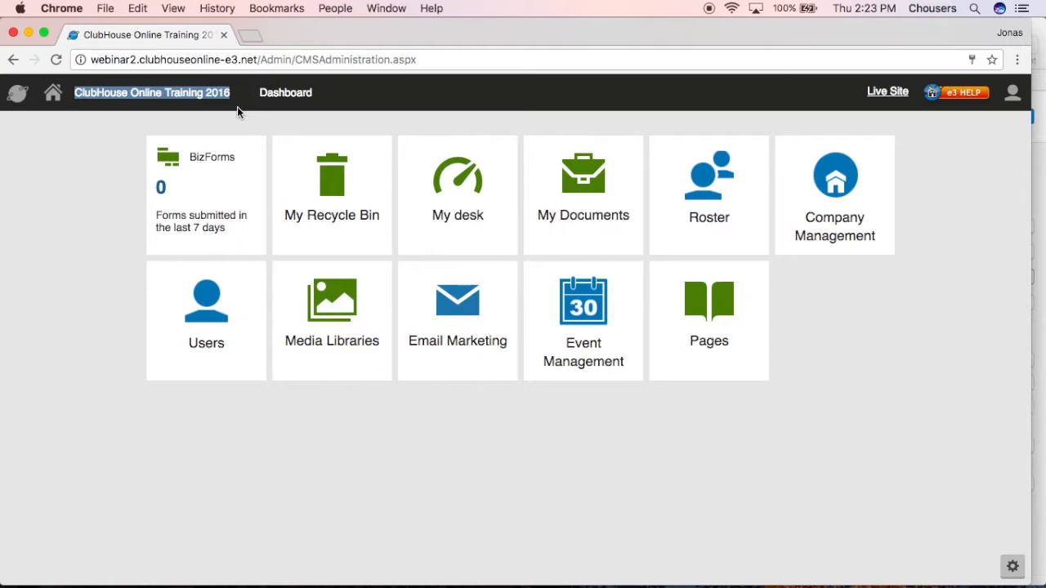
click(258, 95)
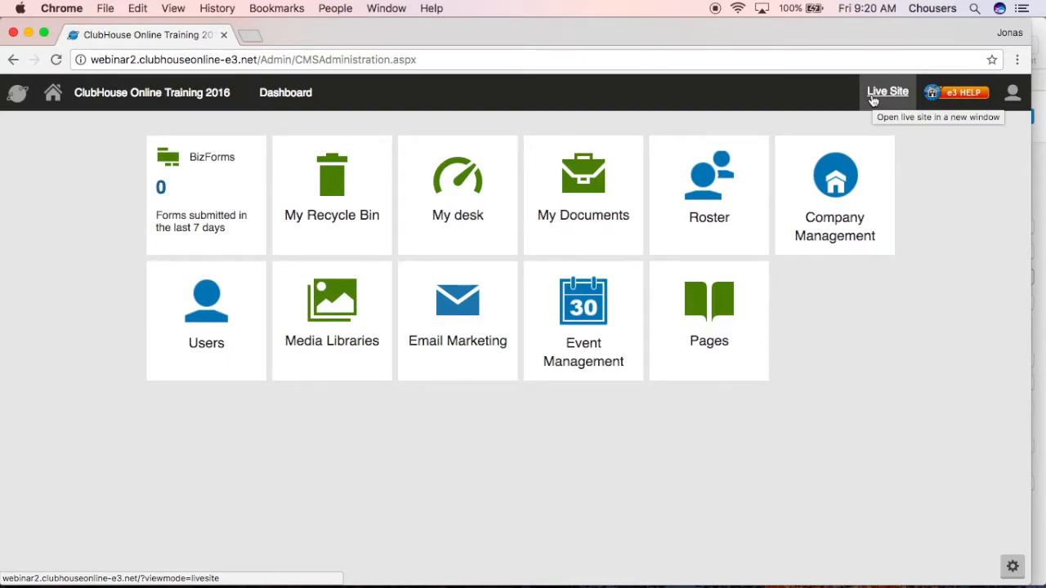
click(887, 92)
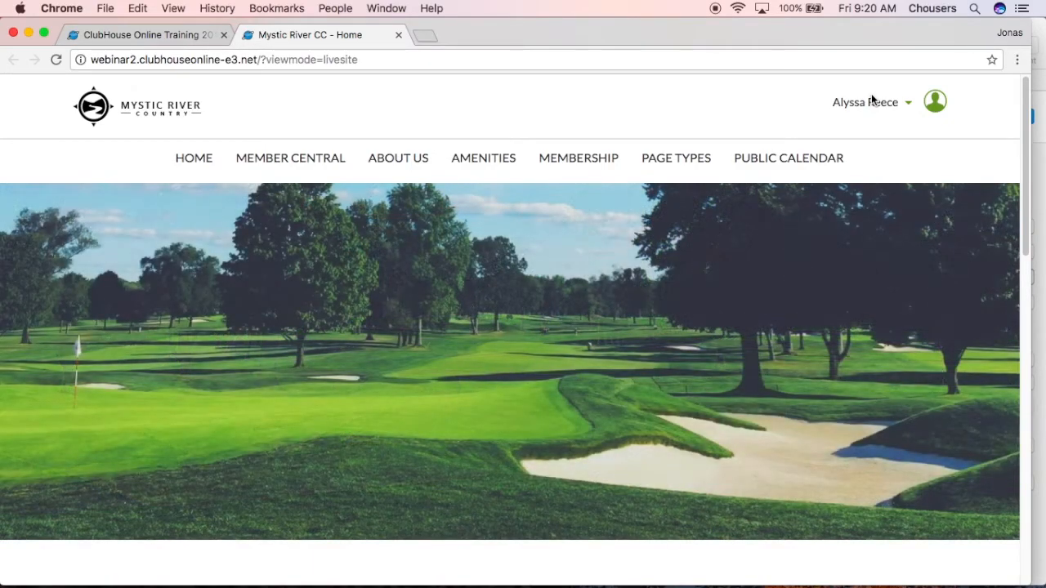
click(399, 35)
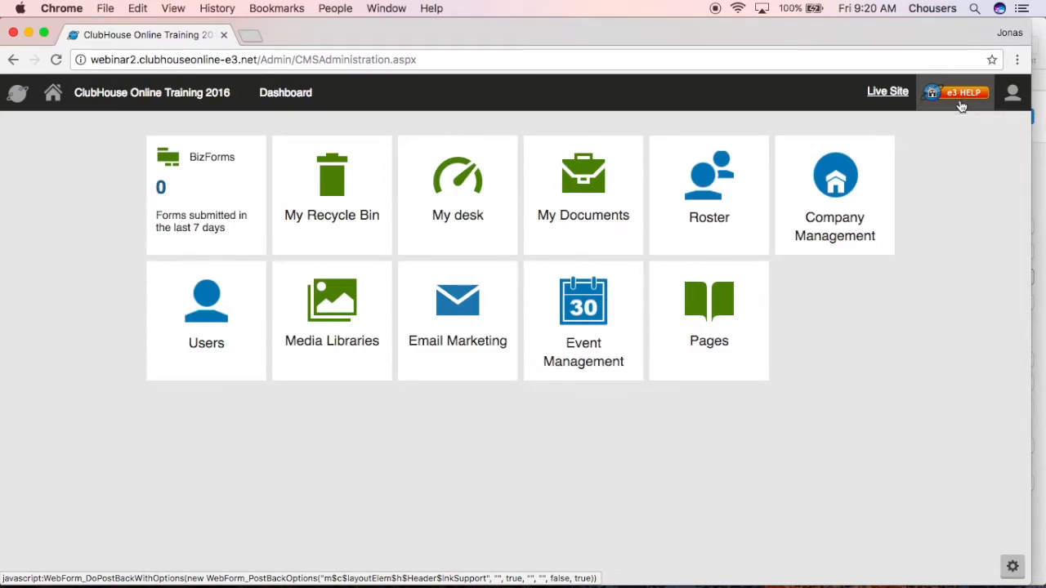
View the e3 Help site's Website Management Support page and support contact details, close it, and check the account menu
click(962, 106)
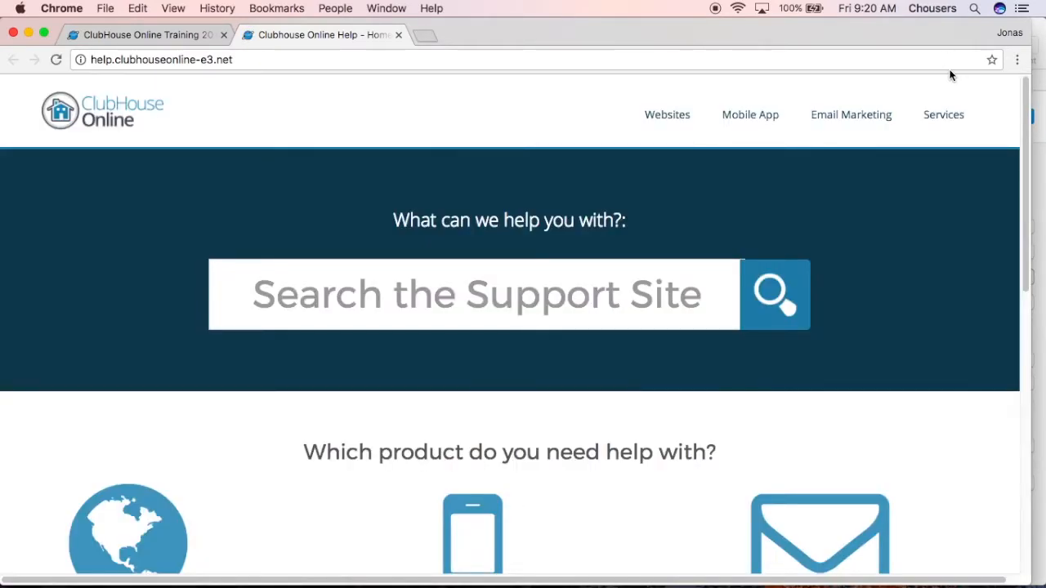
scroll(787, 269, down, 5)
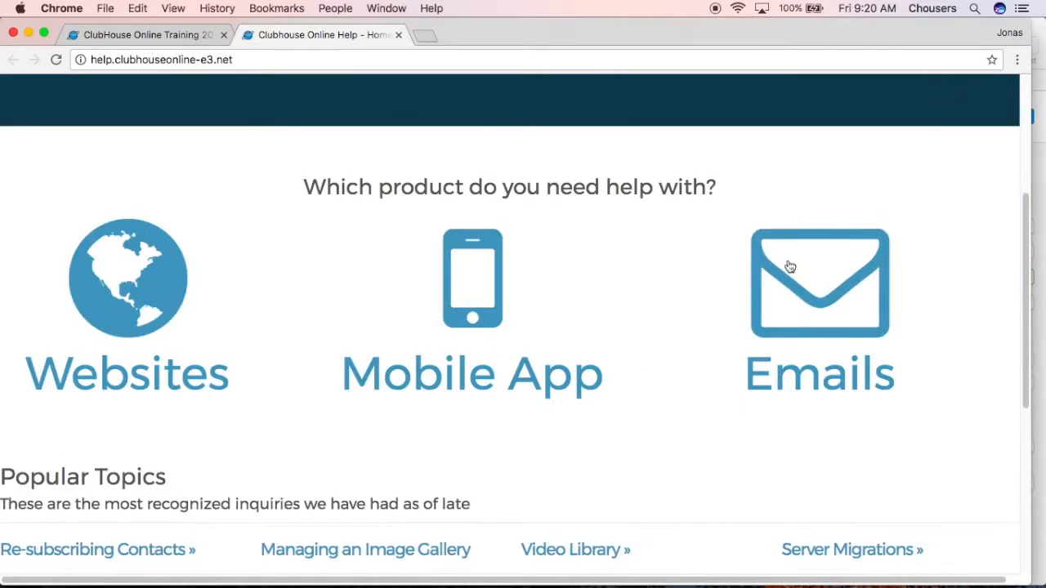
click(155, 299)
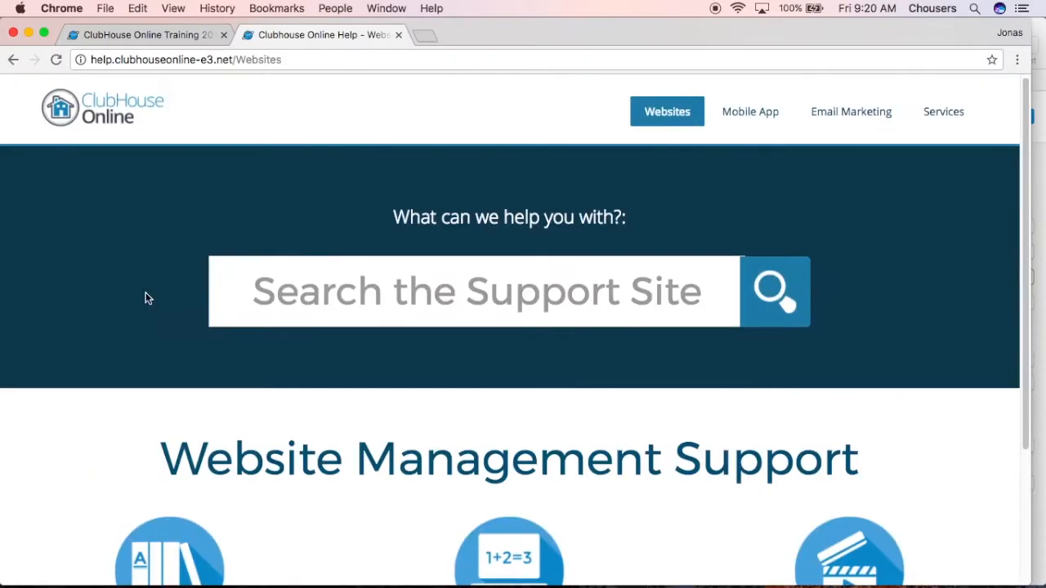
scroll(142, 295, down, 4)
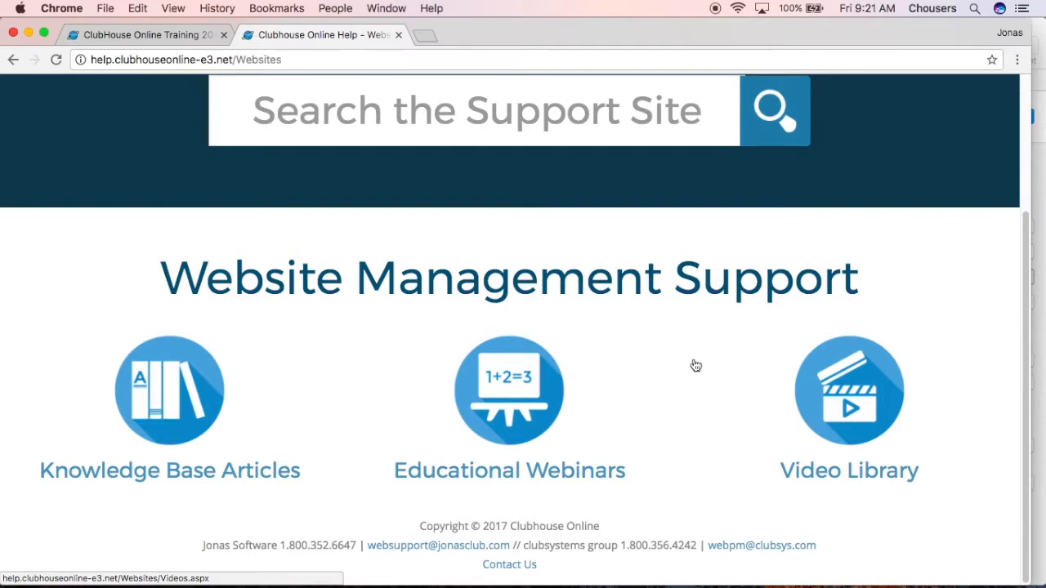
drag(201, 546, 831, 553)
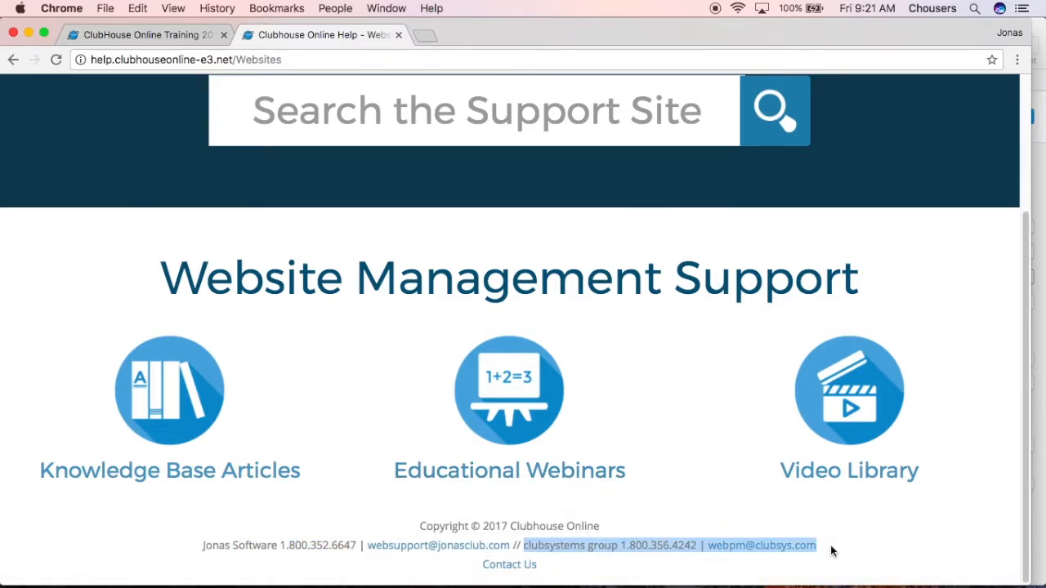
click(397, 34)
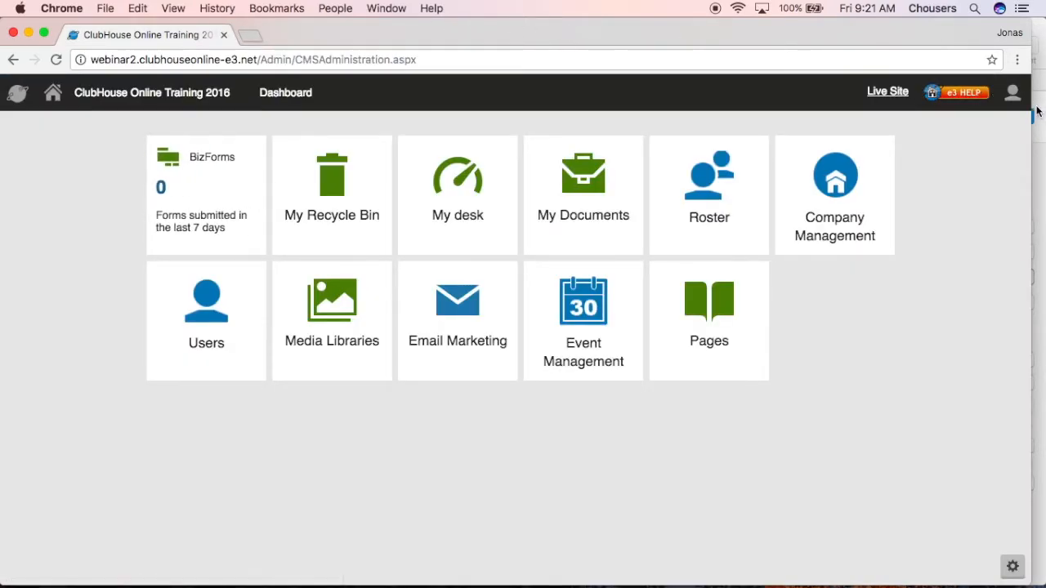
click(1014, 98)
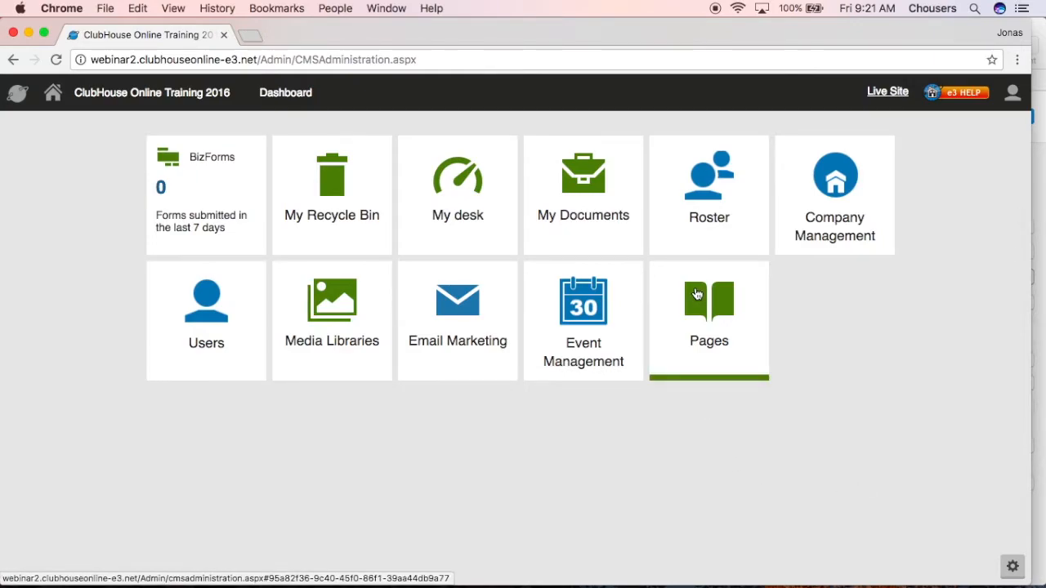
Open the Pages application and compare the page tree with the site's navigation menu, including the Amenities submenu
click(696, 294)
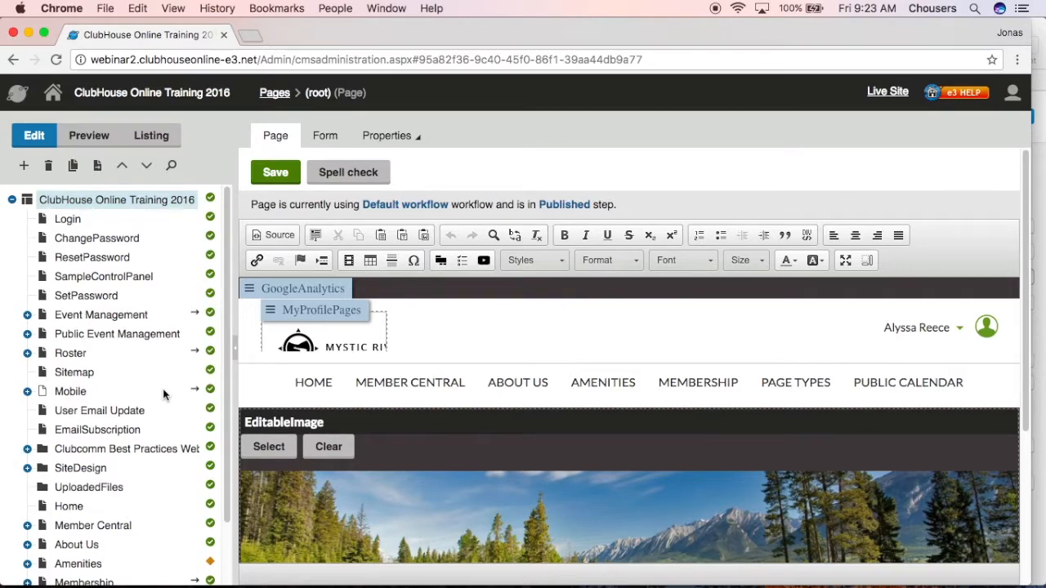
scroll(155, 425, down, 3)
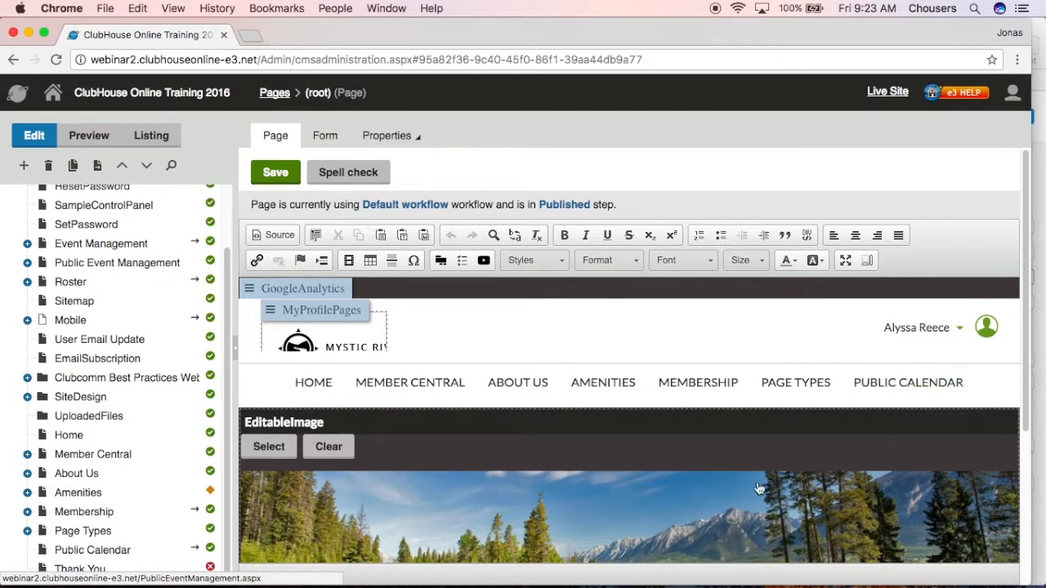
mouse_move(581, 375)
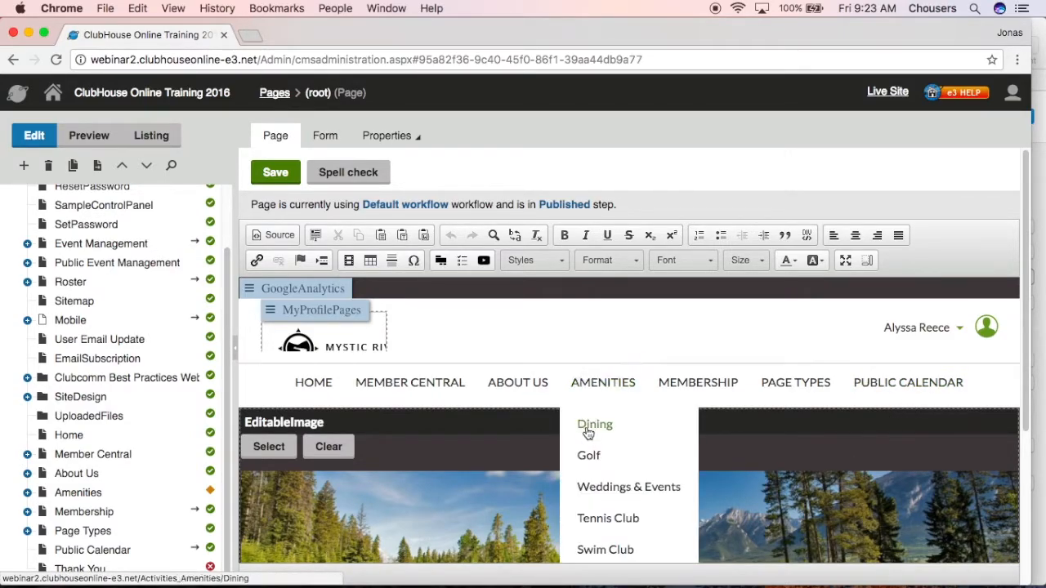
mouse_move(691, 424)
mouse_move(727, 426)
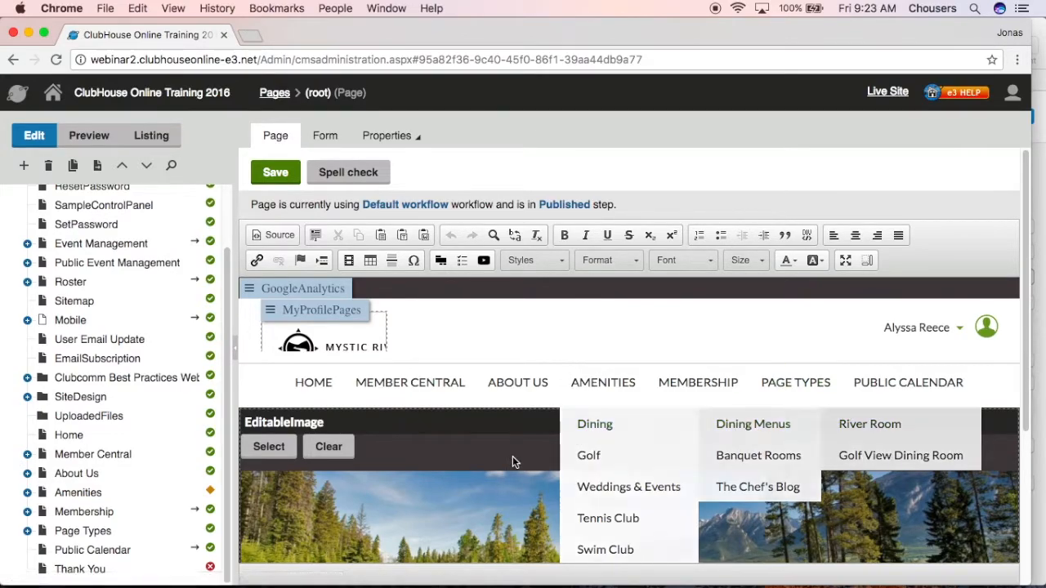
Expand Amenities, Dining and Dining Menus in the page tree to view their child pages, and collapse Amenities again
click(27, 494)
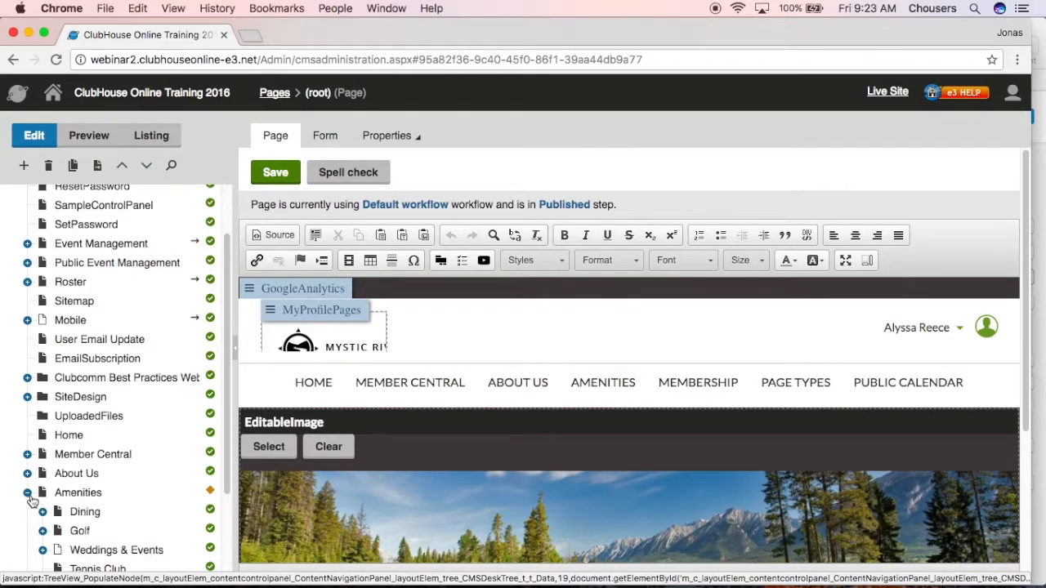
scroll(30, 498, down, 1)
click(42, 493)
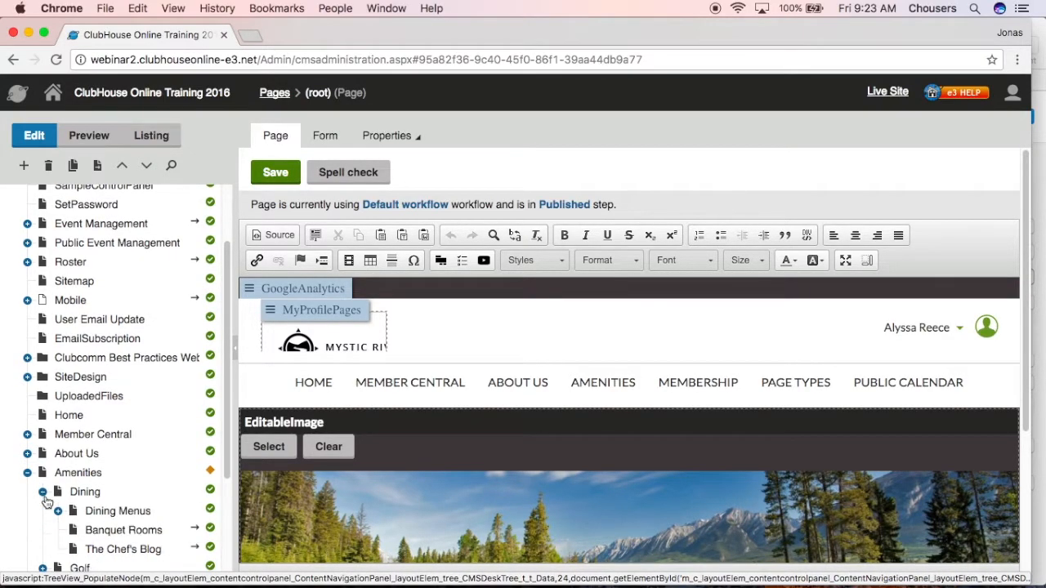
click(58, 510)
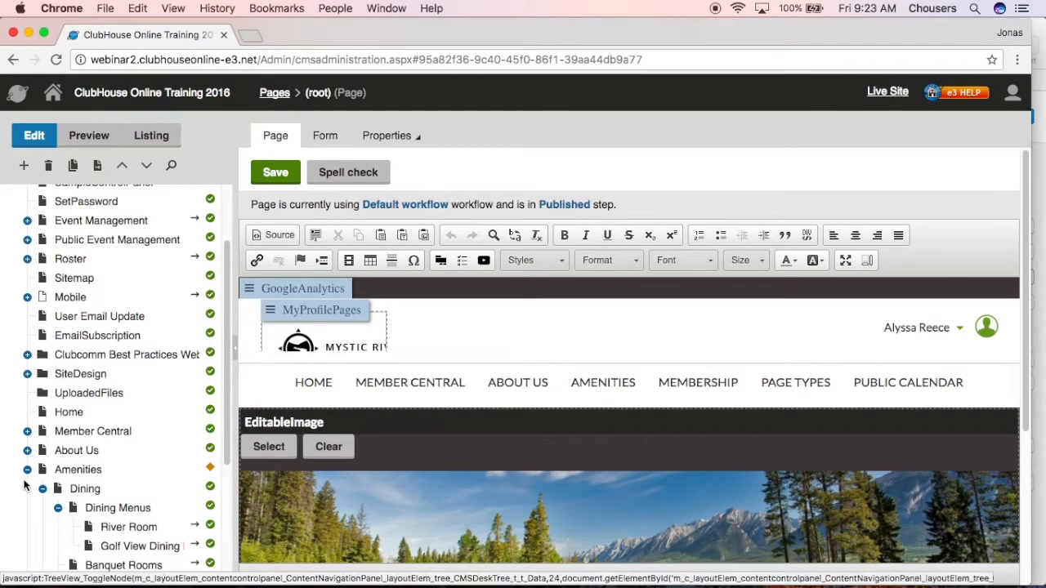
click(27, 470)
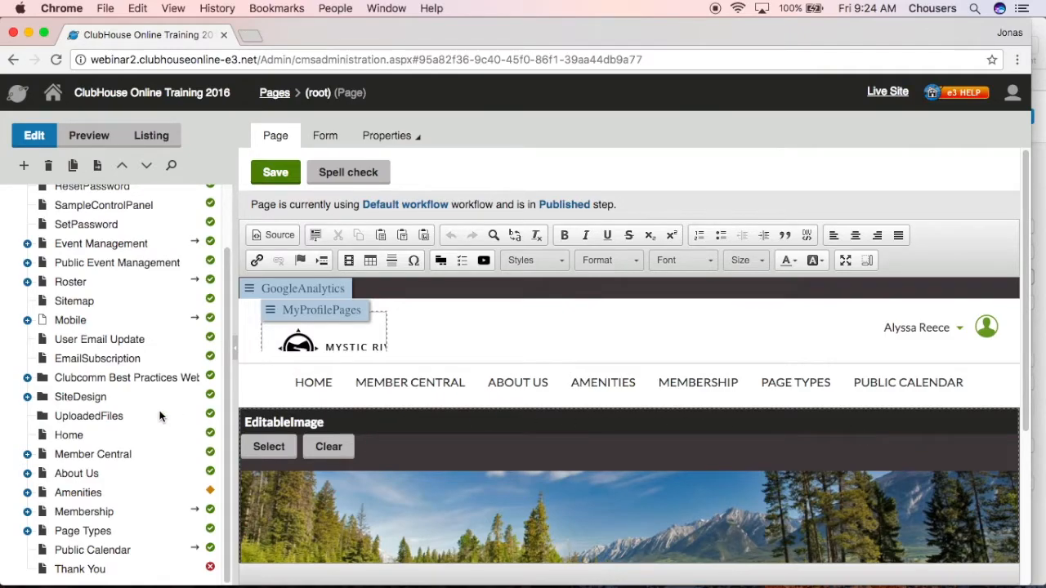
Start a new Page (menu item) under the site root and name it "What's New at the Club"
scroll(158, 413, up, 3)
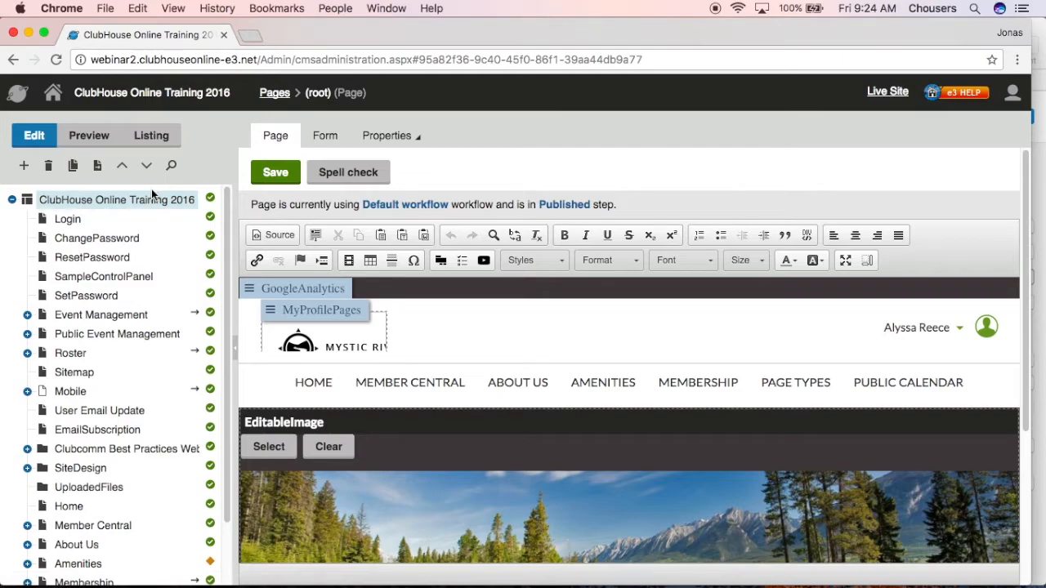
click(25, 167)
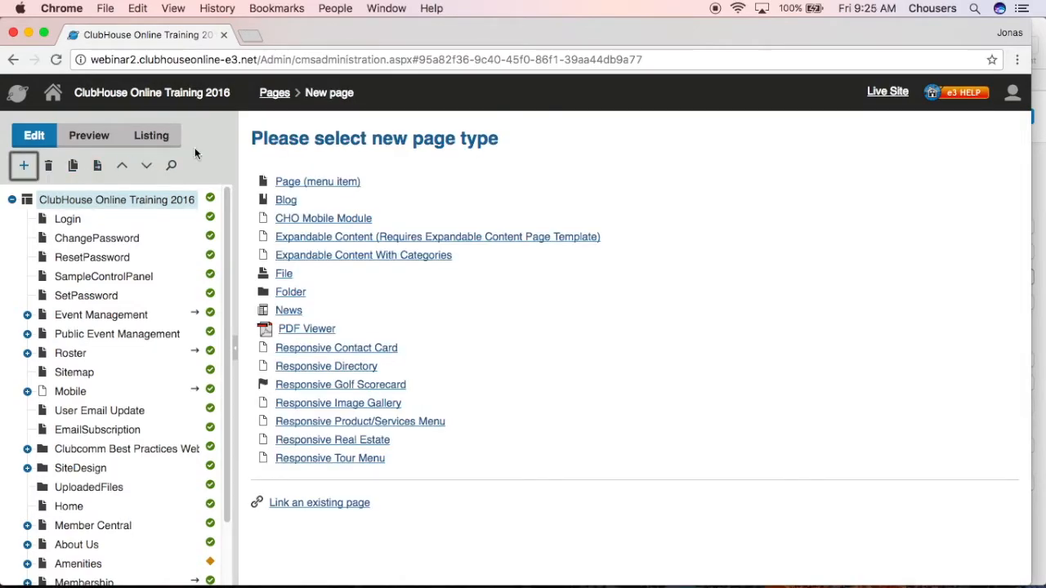
click(339, 187)
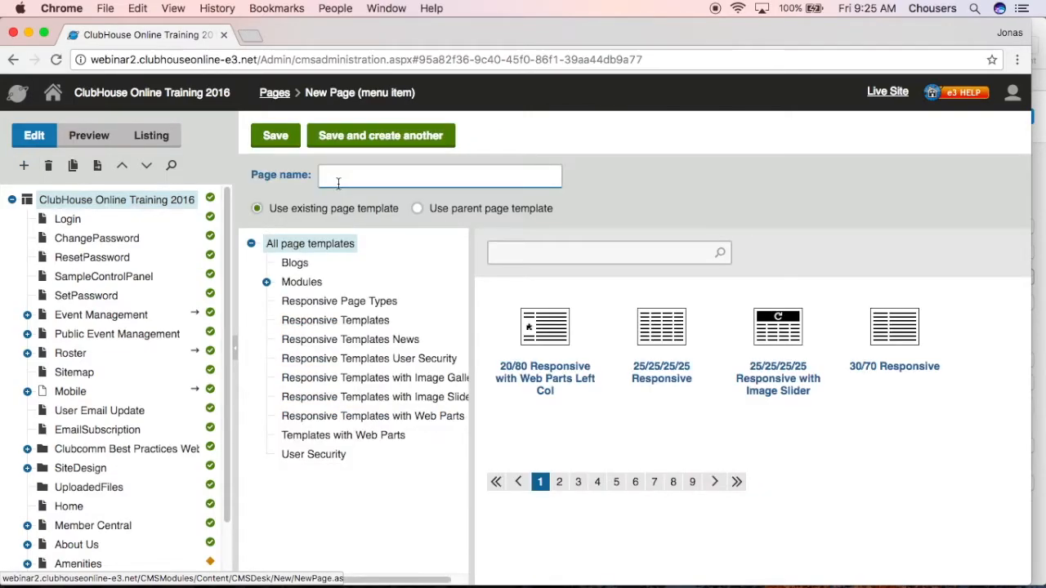
text(What's New at the Club)
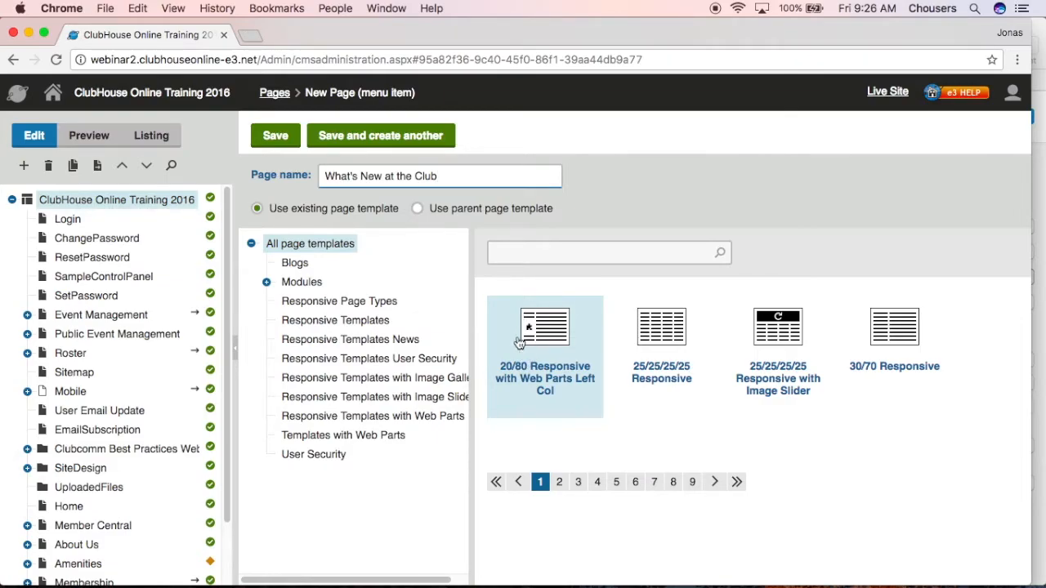
Choose the 80/20 Responsive with Web Parts Right Col template from Responsive Templates with Web Parts and save the new page
click(442, 418)
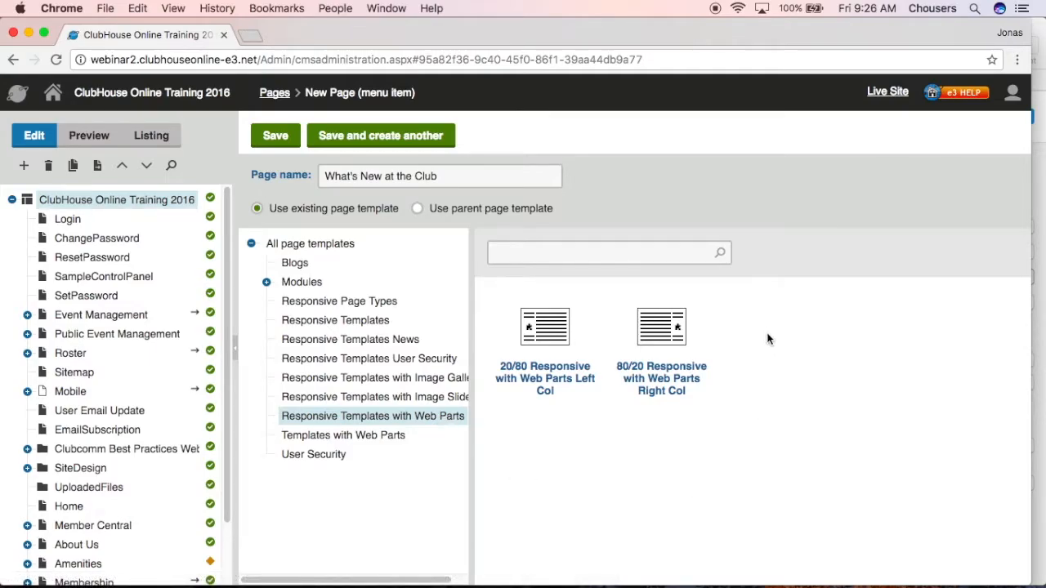
click(667, 336)
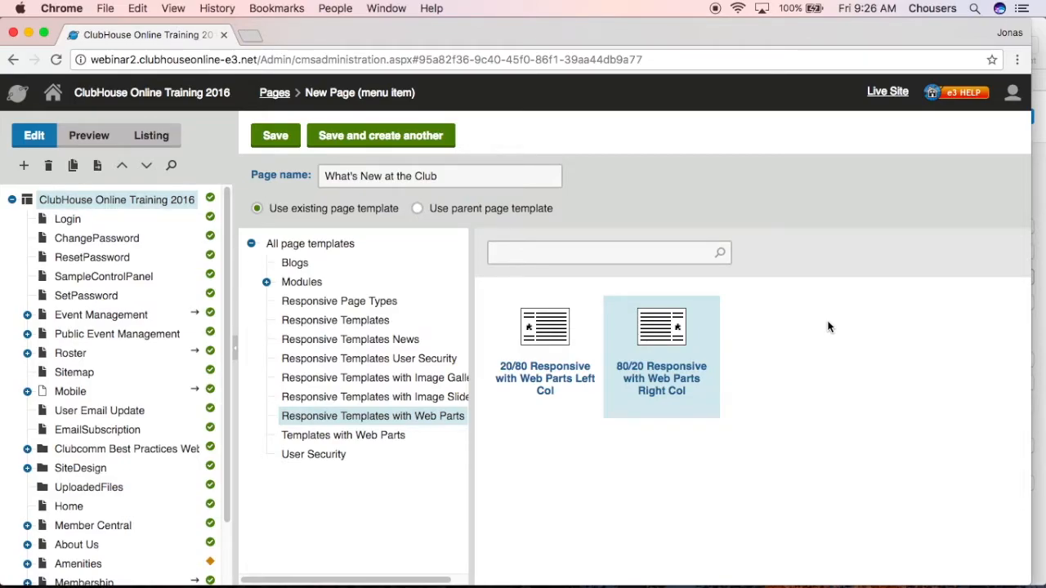
click(276, 136)
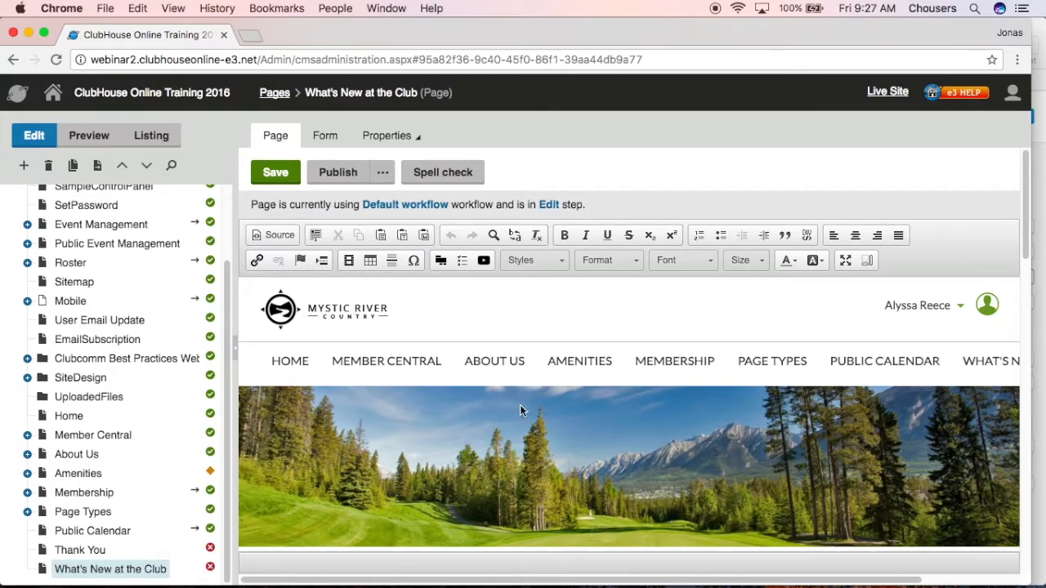
Move the What's New at the Club page between About Us and Amenities in the tree, reload the site, and reopen the page
mouse_move(537, 374)
click(122, 168)
click(122, 168)
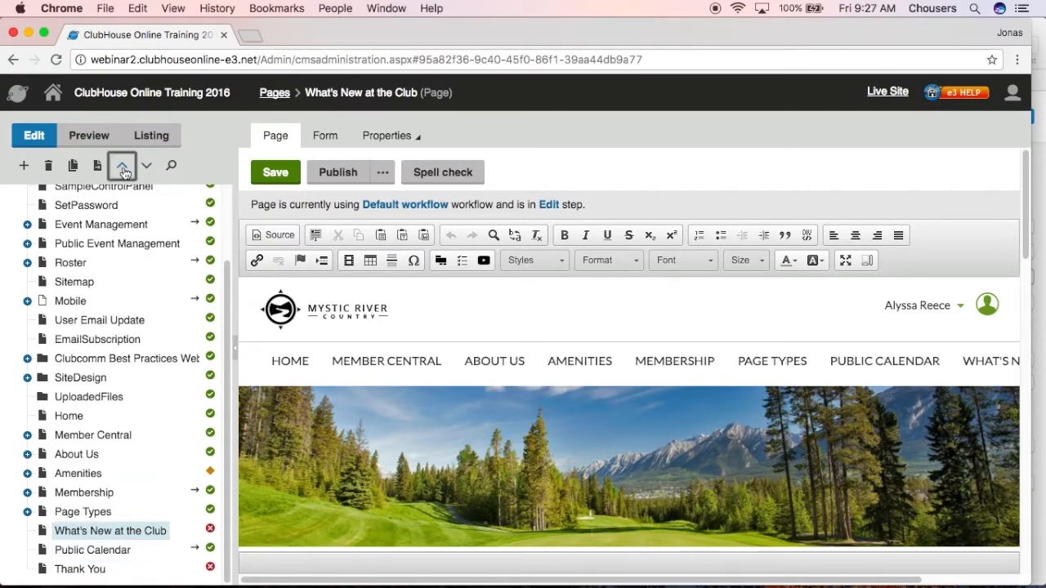
click(123, 169)
click(122, 168)
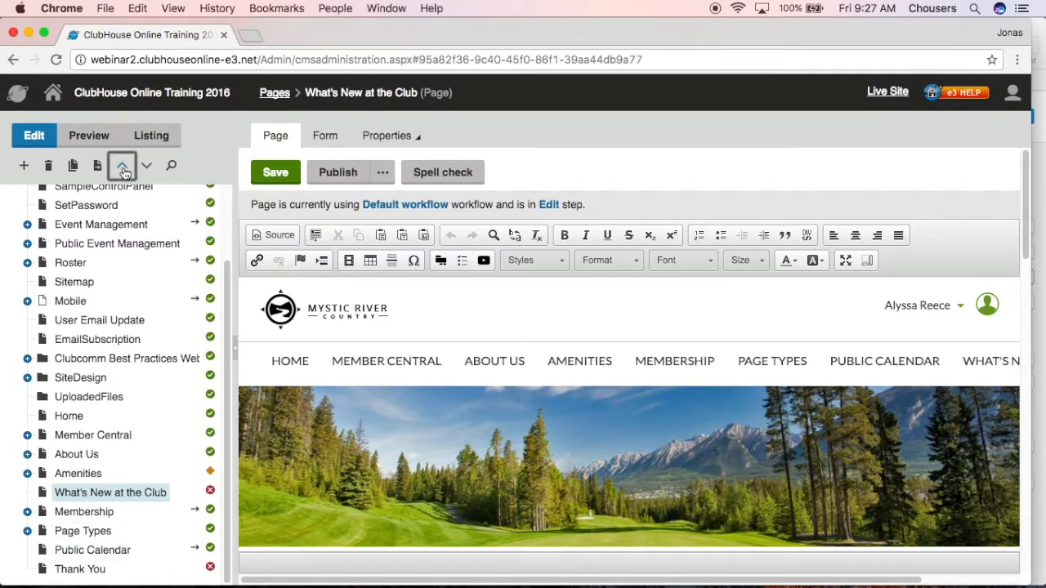
click(122, 168)
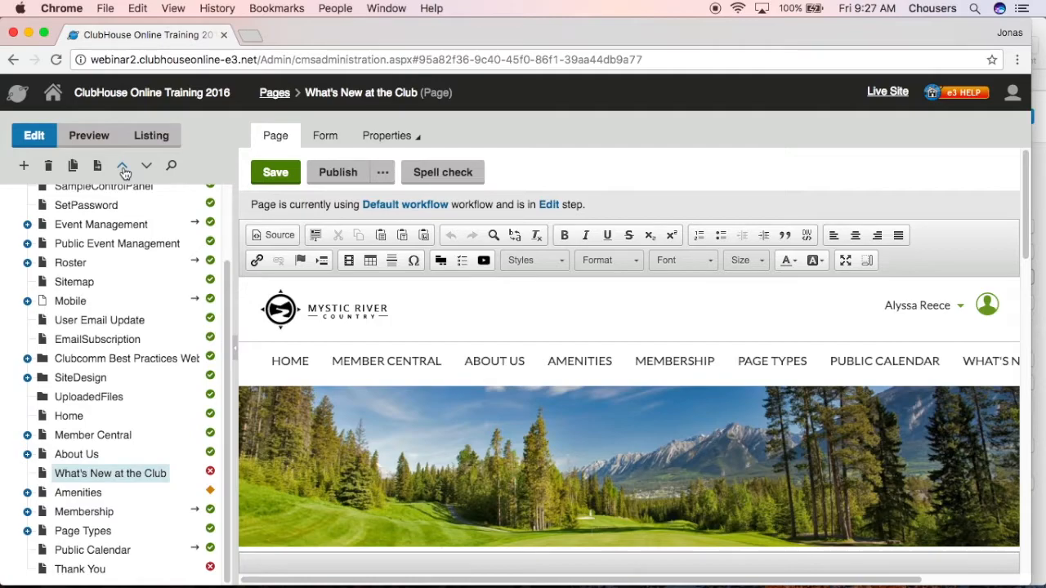
click(56, 60)
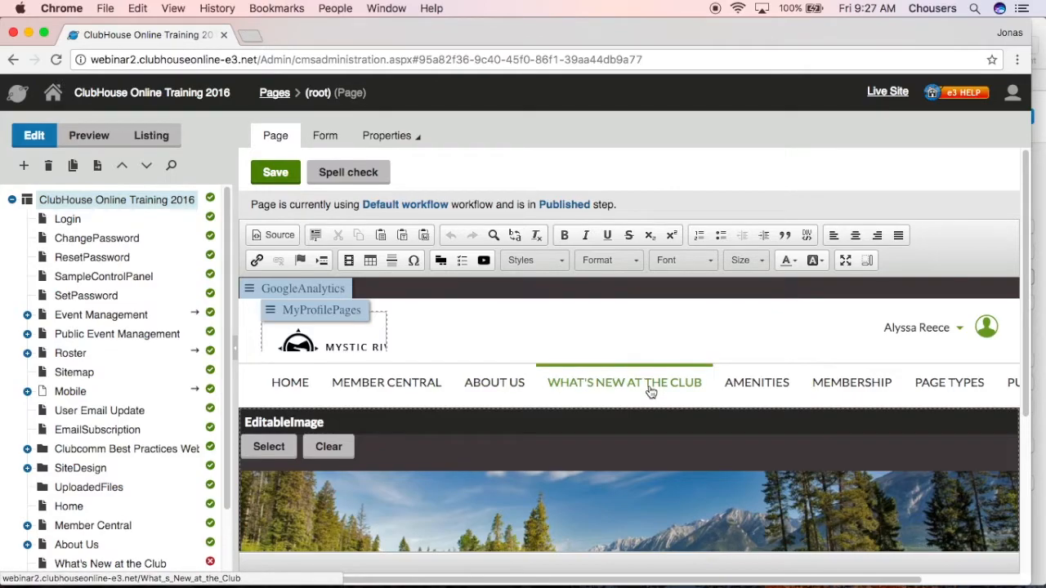
click(119, 567)
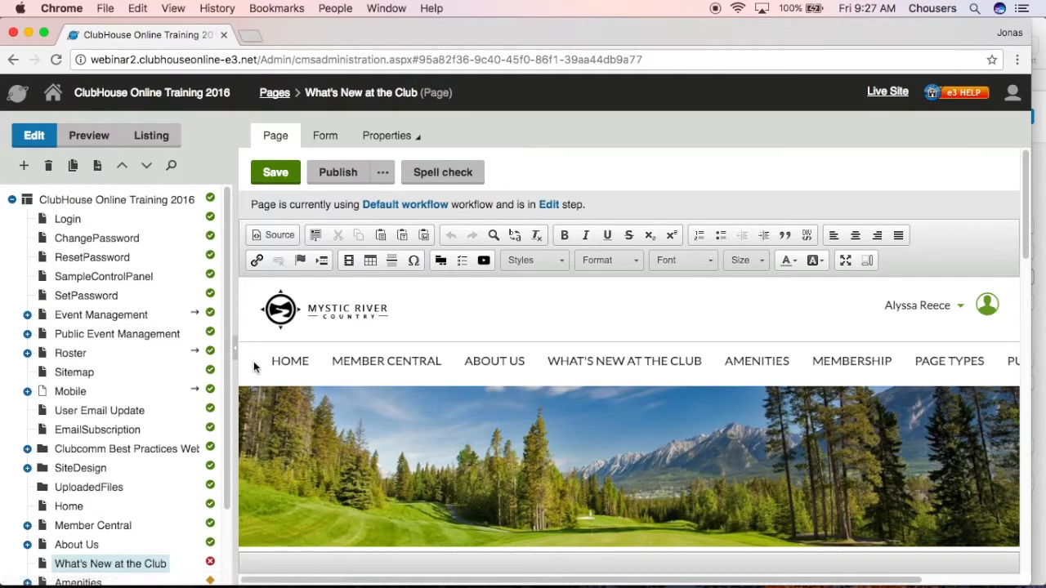
Examine the editable regions and web part placeholders in the What's New at the Club page template
scroll(260, 367, down, 1)
scroll(260, 368, down, 5)
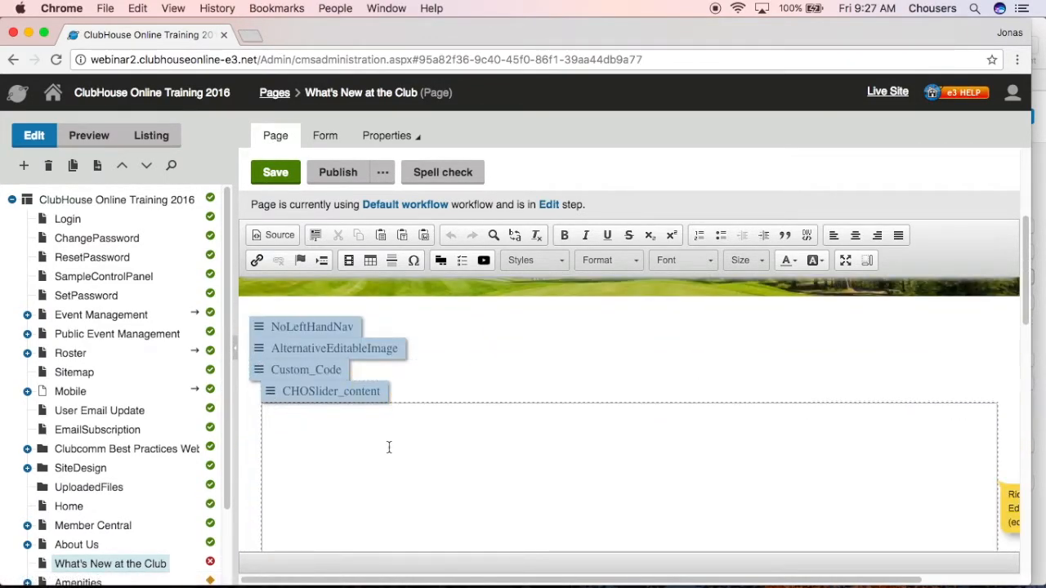
scroll(382, 483, down, 3)
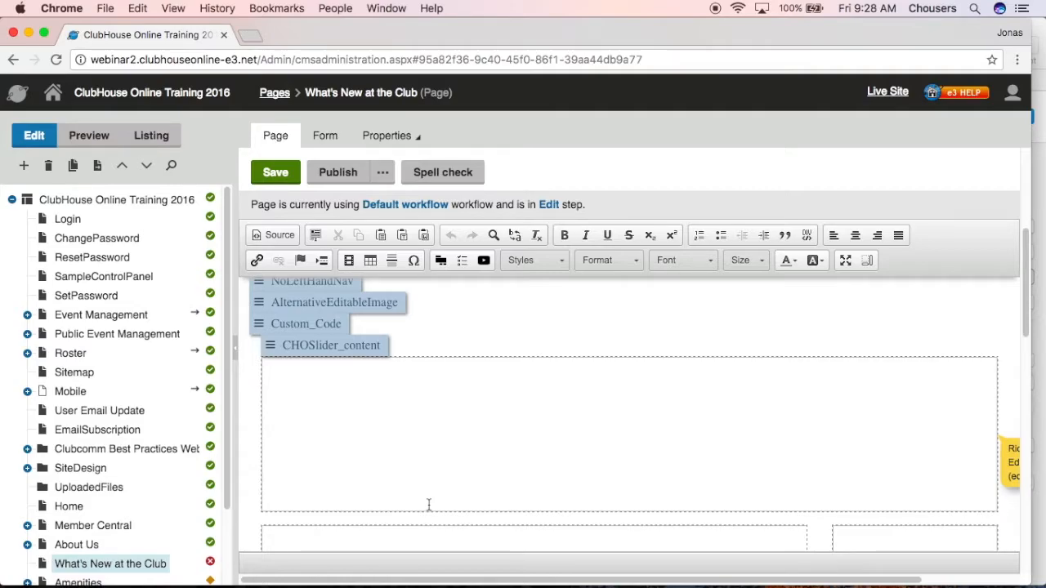
scroll(428, 502, down, 5)
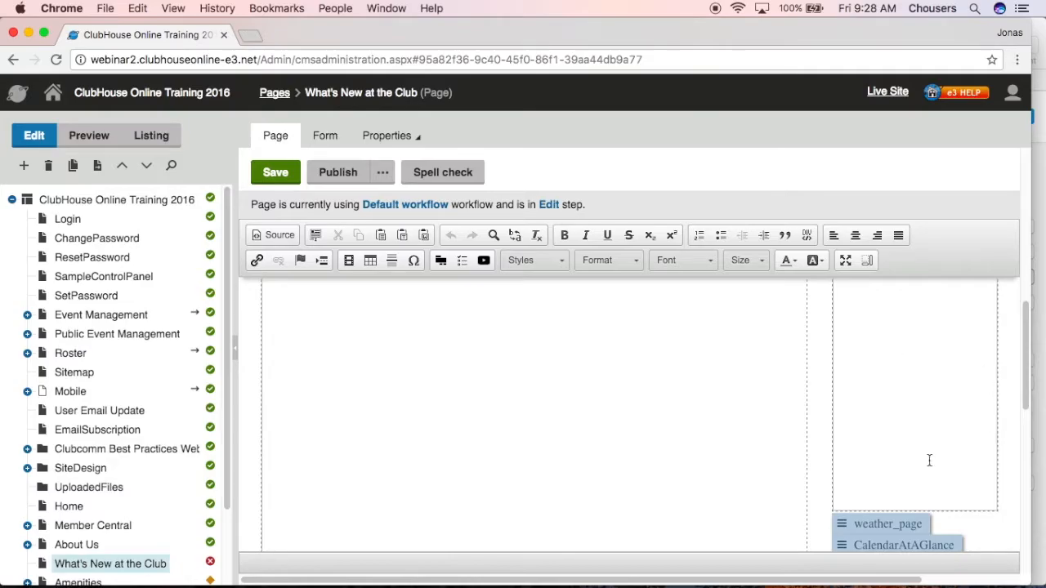
scroll(928, 460, down, 2)
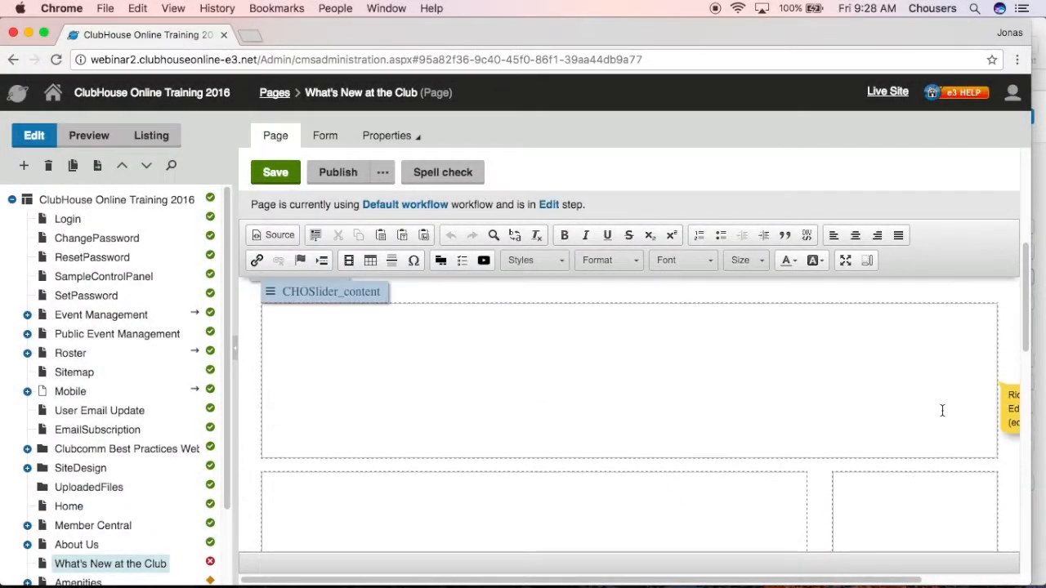
scroll(941, 410, up, 1)
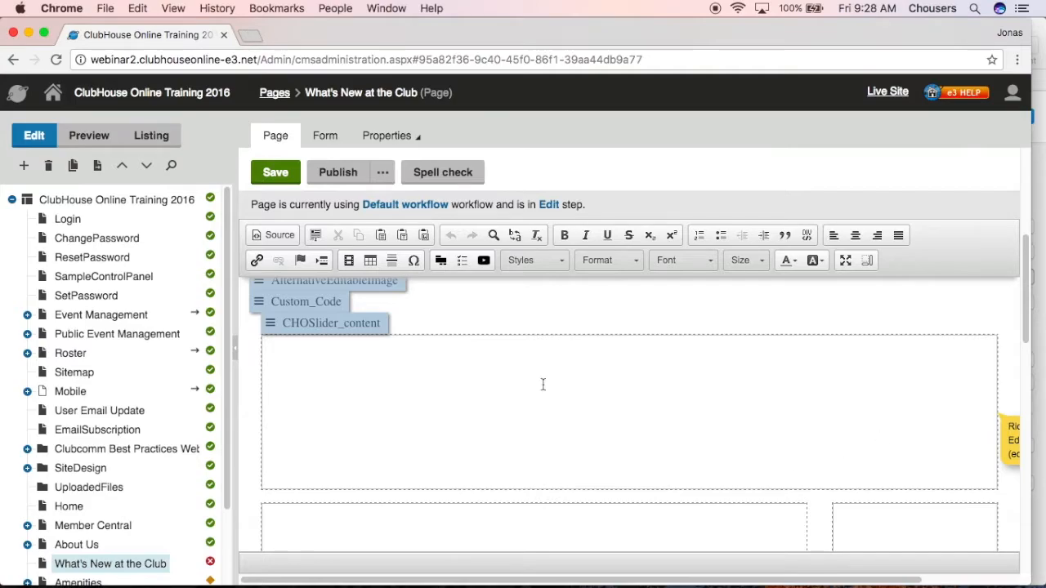
Open the role selection in the page's Security properties and show 25 roles per page
click(410, 144)
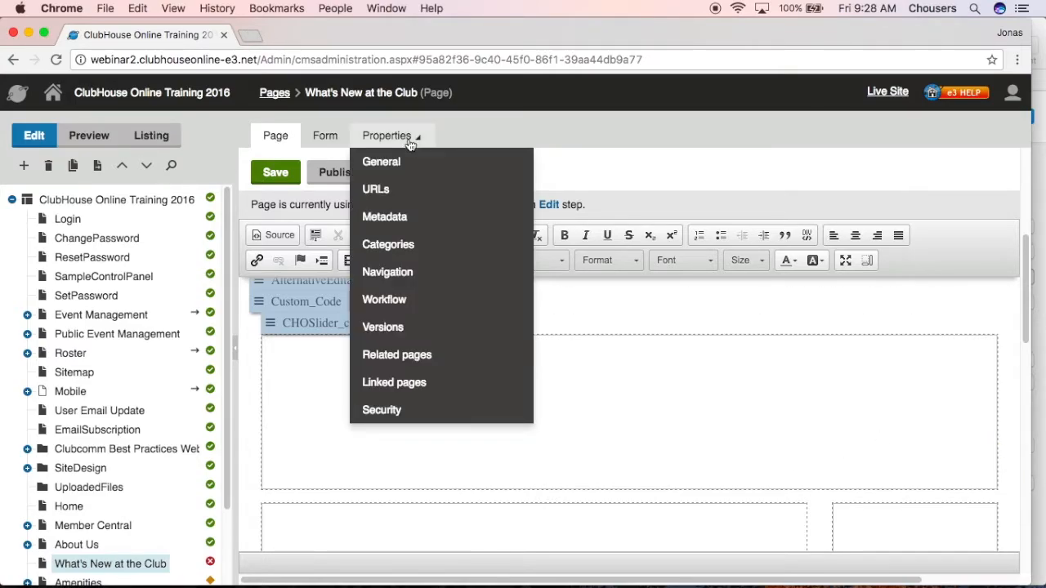
click(402, 413)
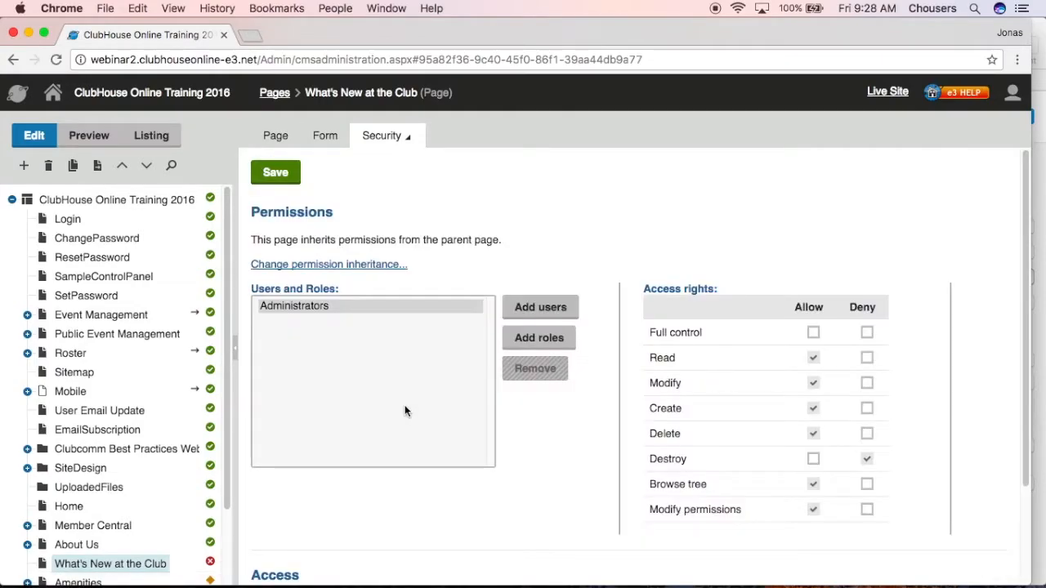
click(525, 347)
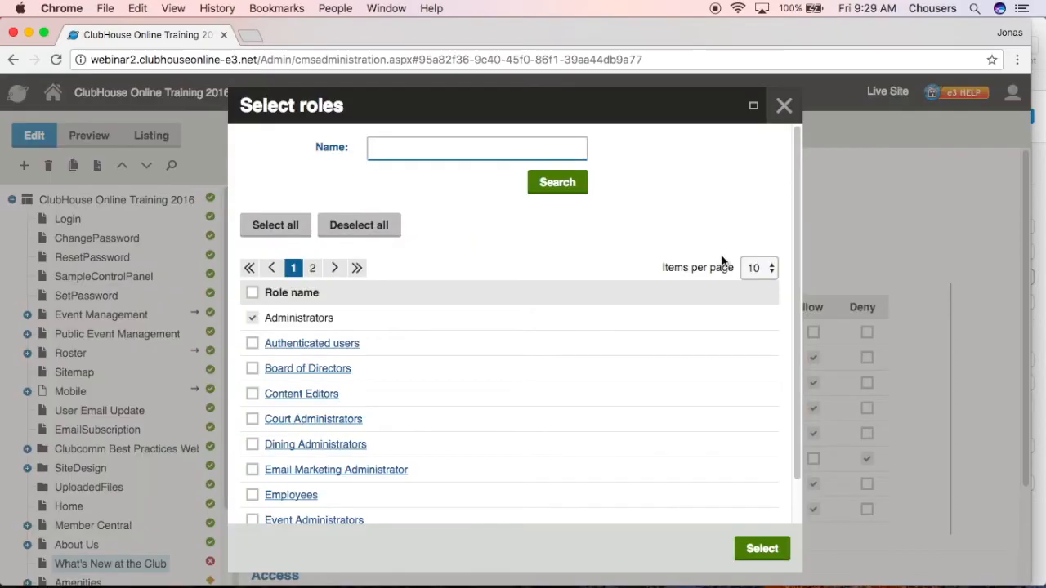
click(768, 270)
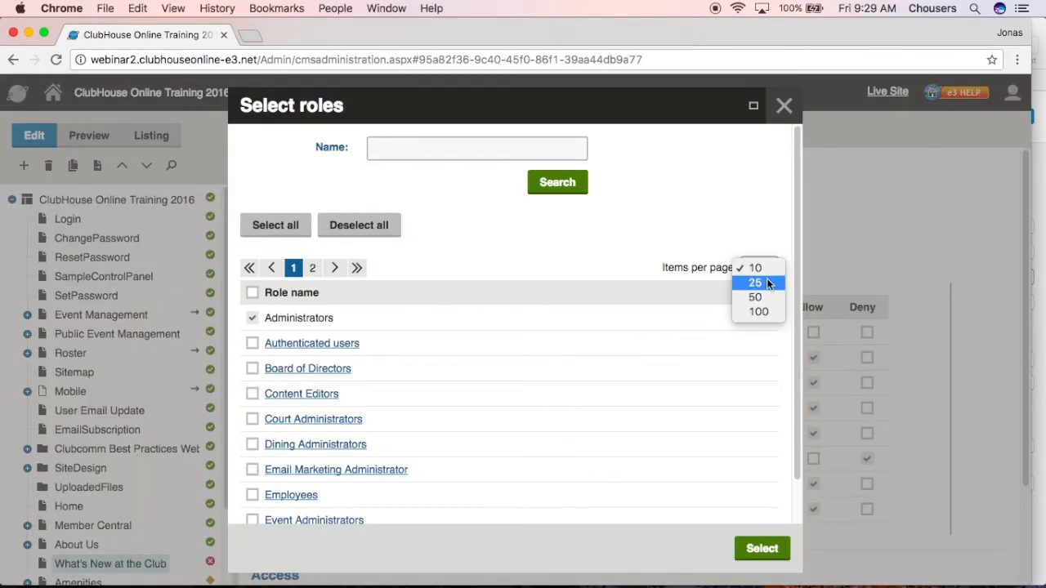
click(766, 283)
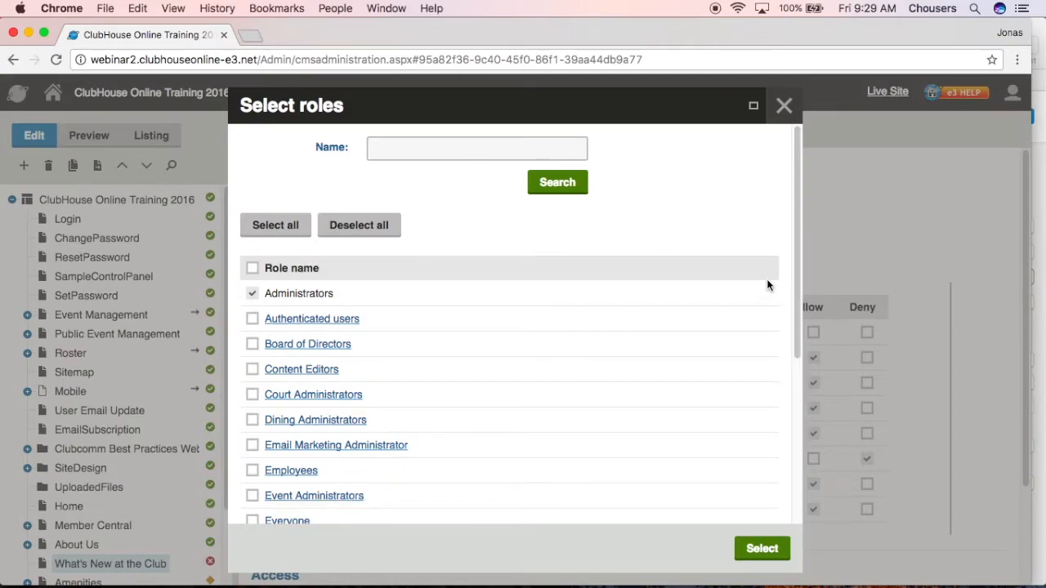
scroll(766, 285, down, 3)
scroll(768, 292, down, 6)
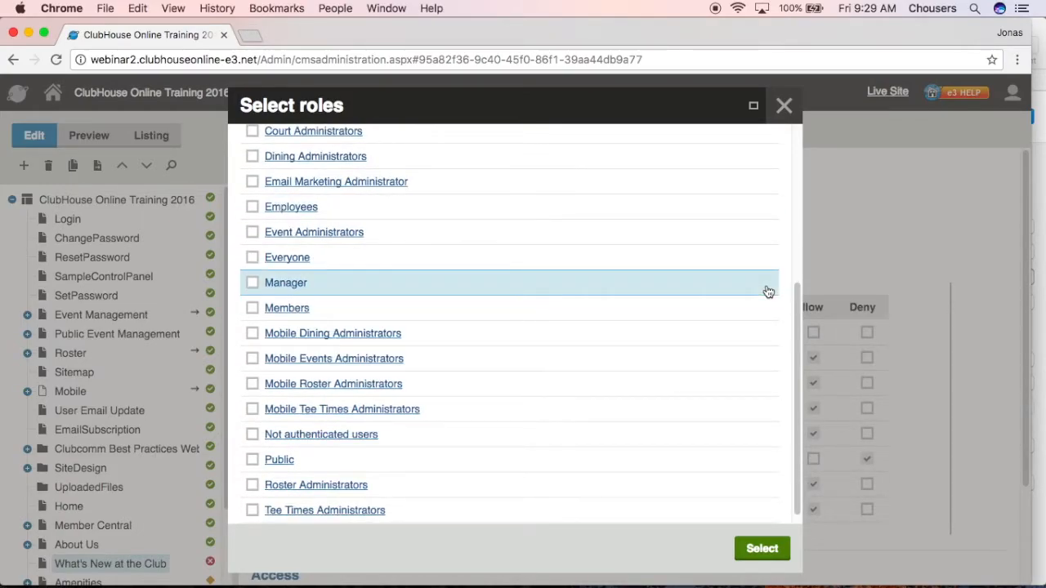
click(251, 260)
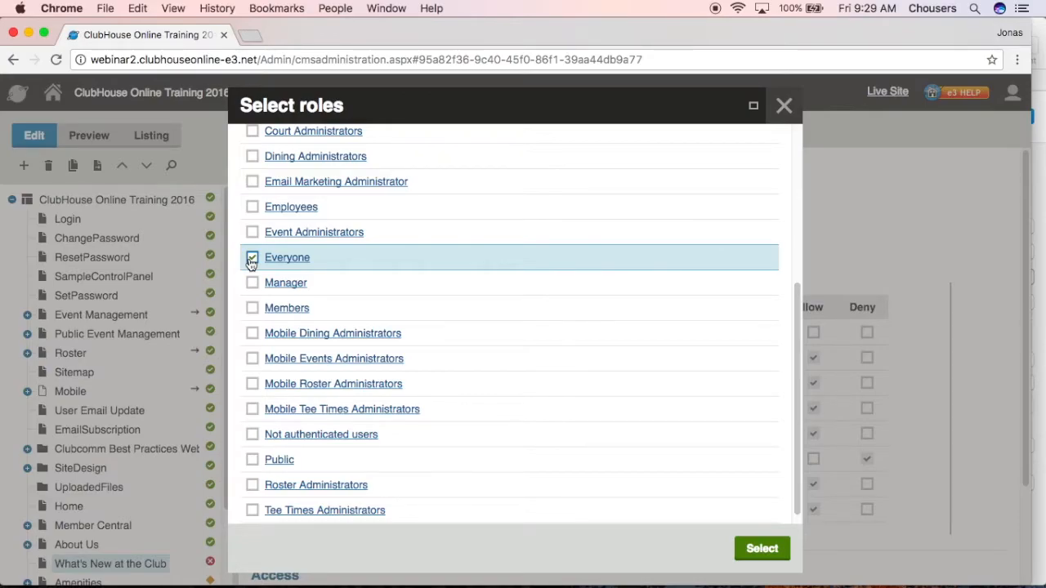
click(252, 309)
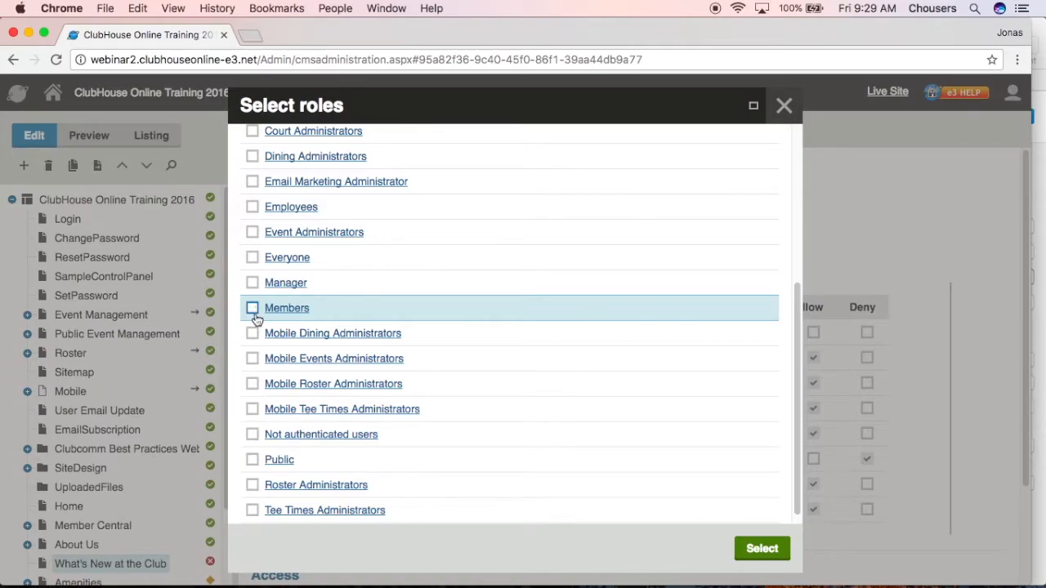
click(253, 434)
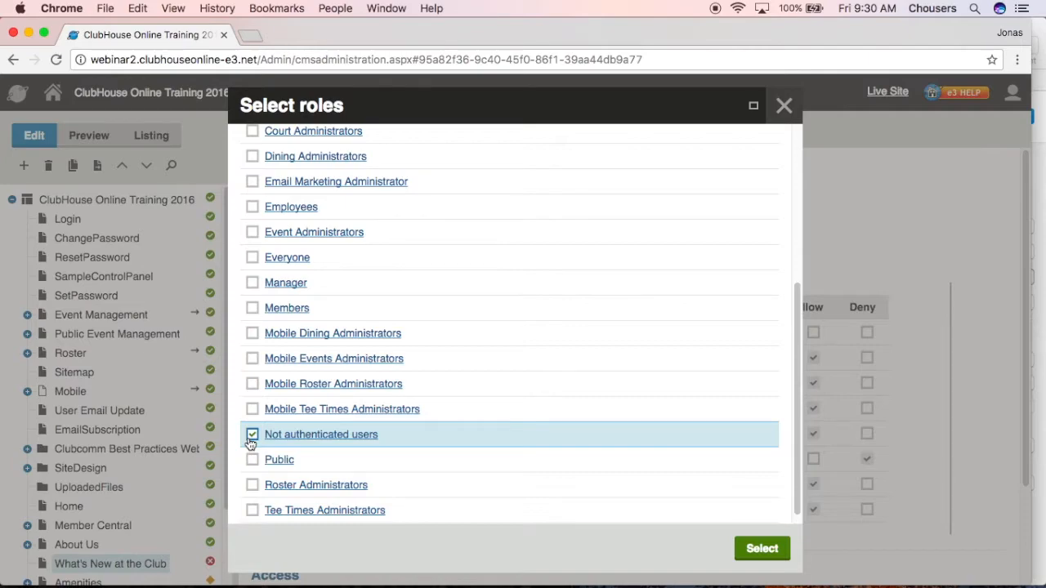
click(252, 435)
Add the Everyone role to the page's permissions, allow it Read access, and save the security settings
click(252, 260)
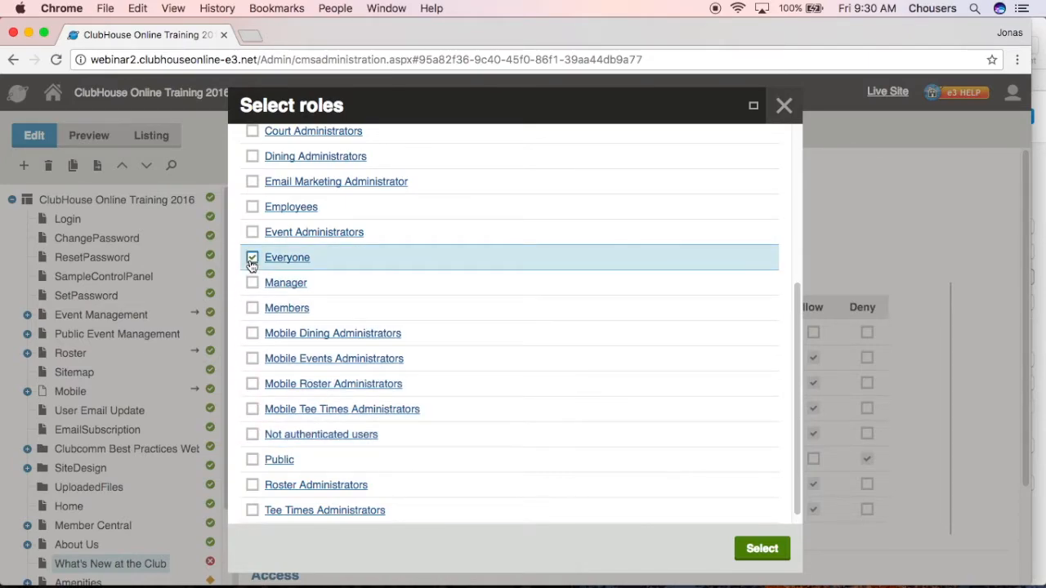
click(746, 549)
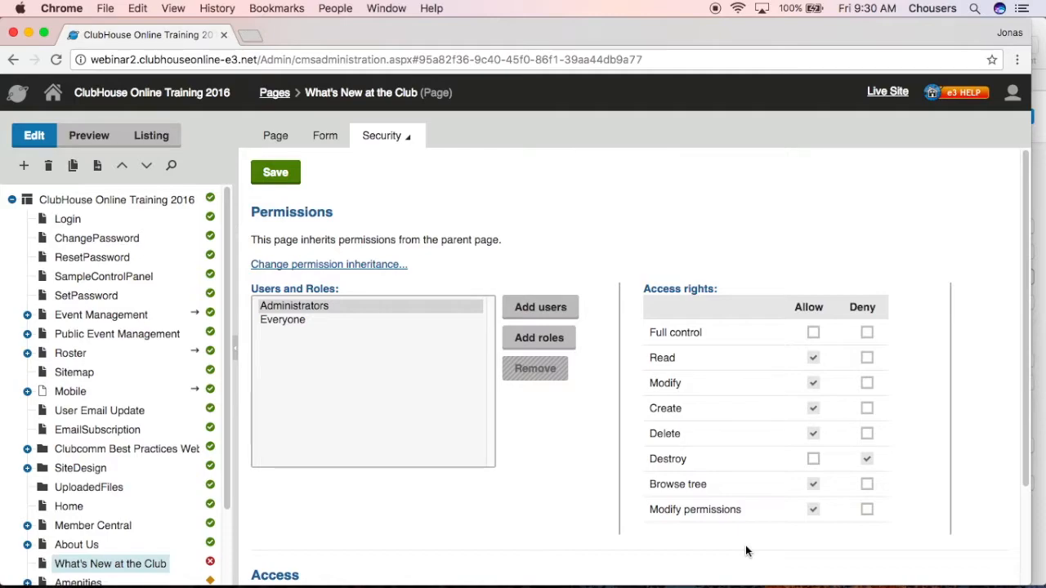
click(290, 318)
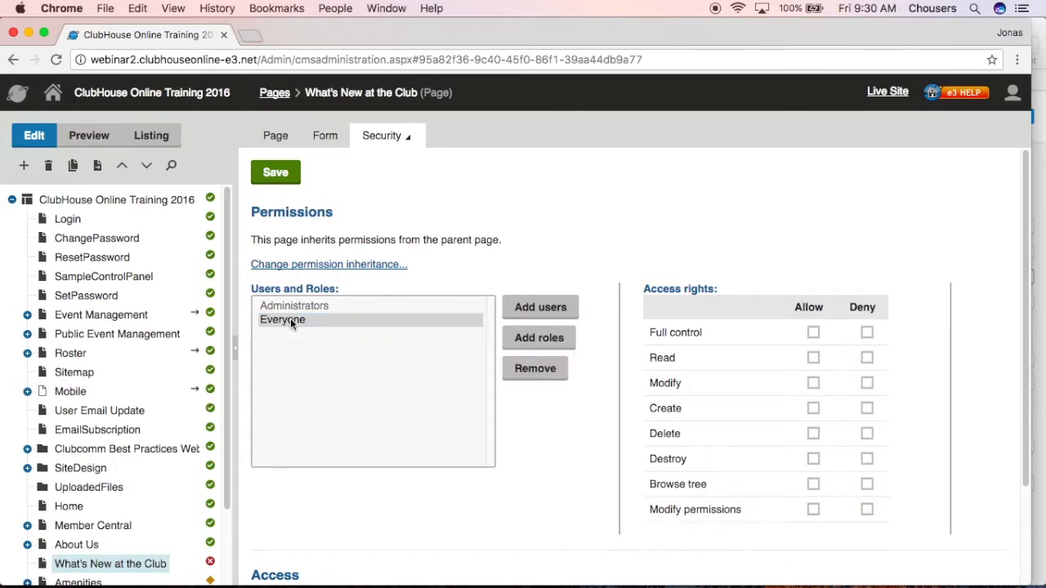
click(813, 359)
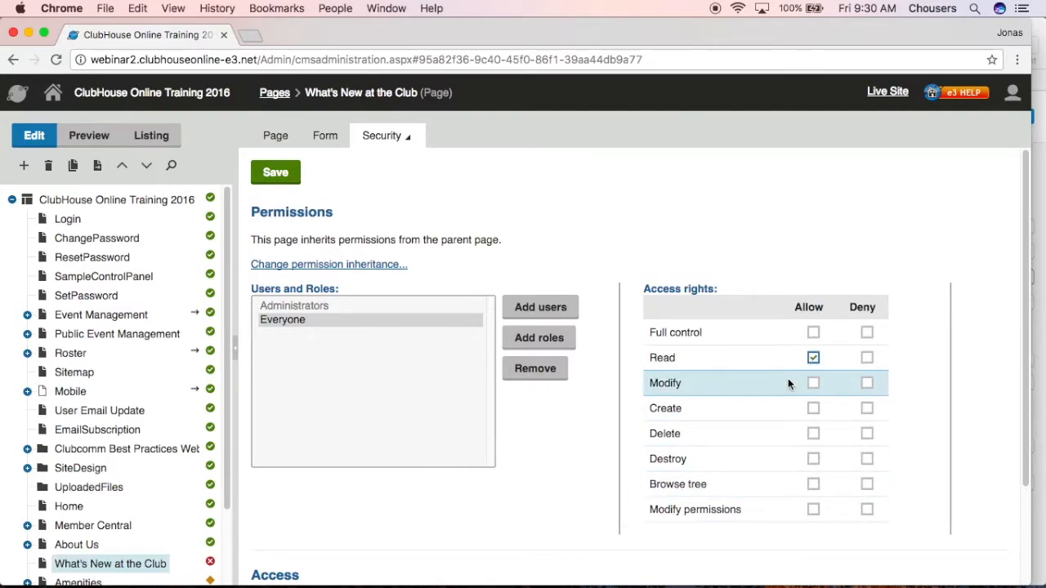
scroll(787, 378, down, 3)
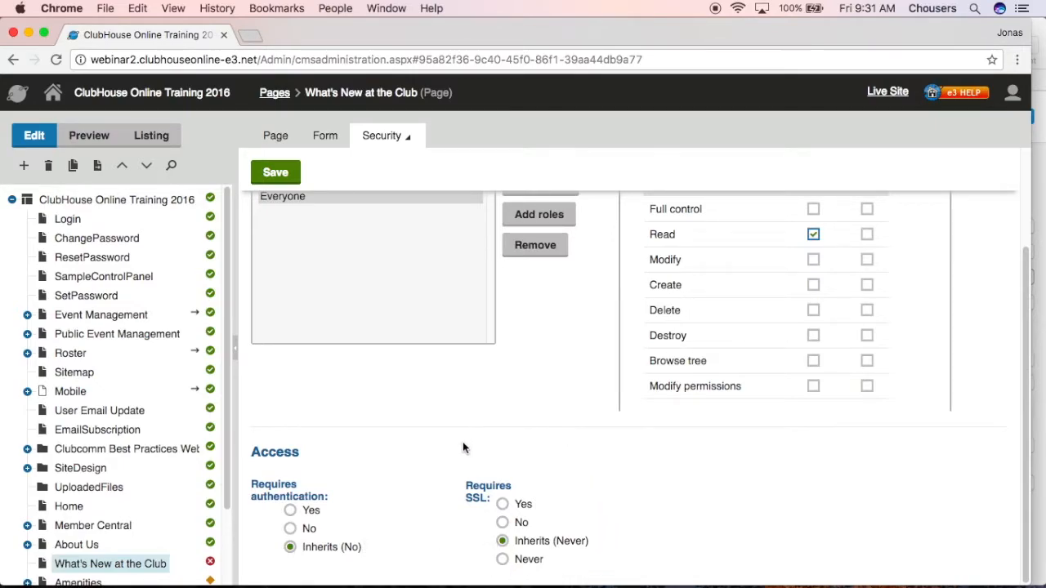
click(291, 174)
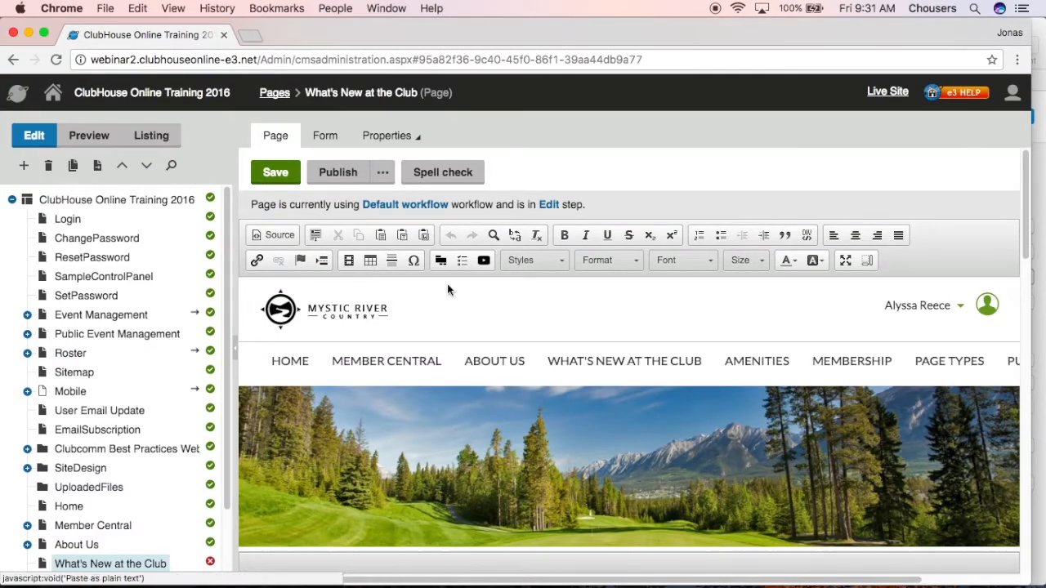
Open the weather_page web part's configuration and set its location to "Toronto, Ontario"
scroll(554, 452, down, 5)
scroll(560, 453, down, 8)
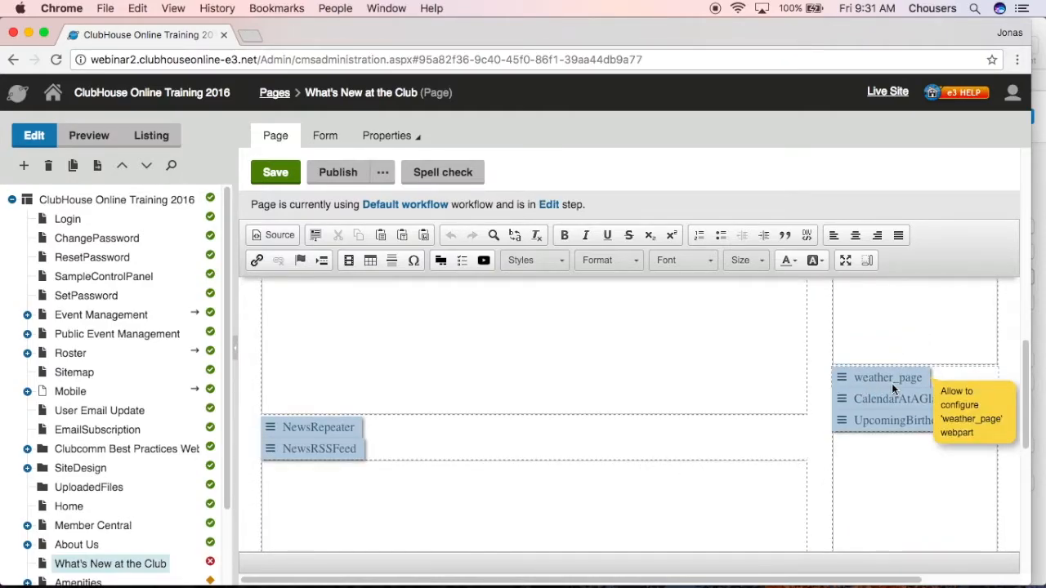
click(891, 383)
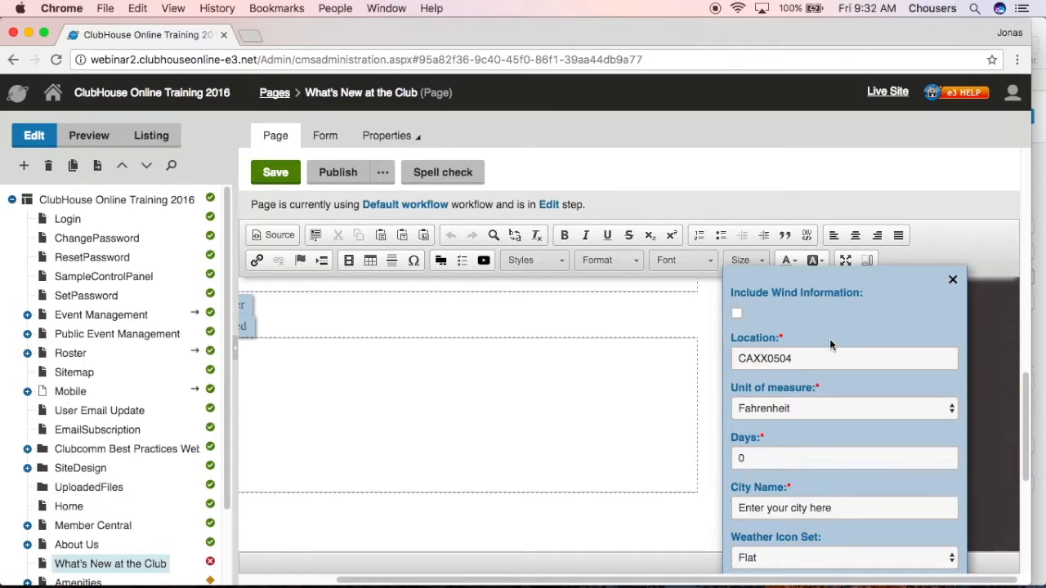
double_click(763, 359)
text(Toronto, Ontario)
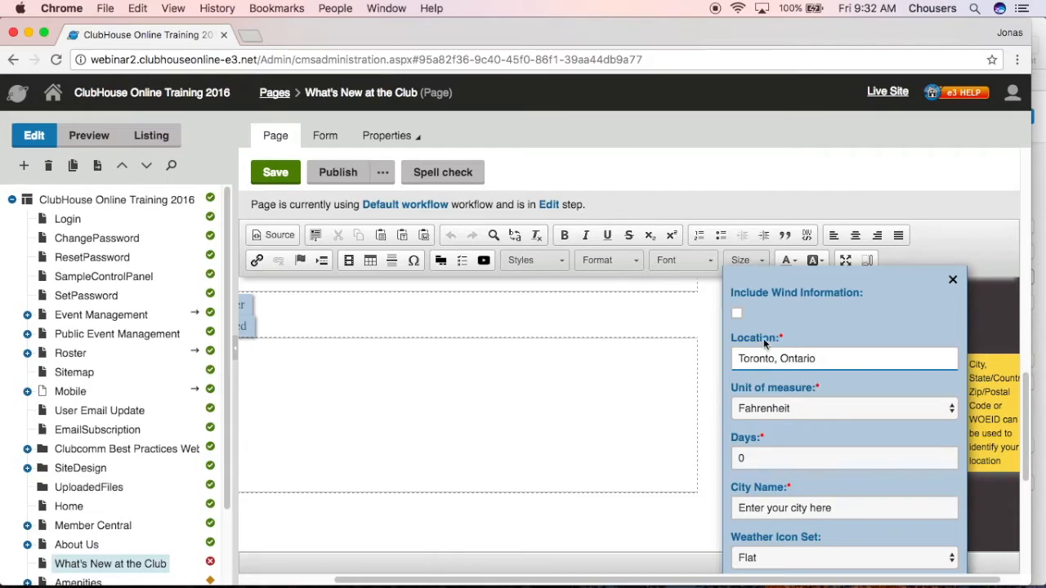
Set the weather web part's unit of measure to Celsius and its forecast days to 2
click(824, 417)
click(818, 424)
click(804, 457)
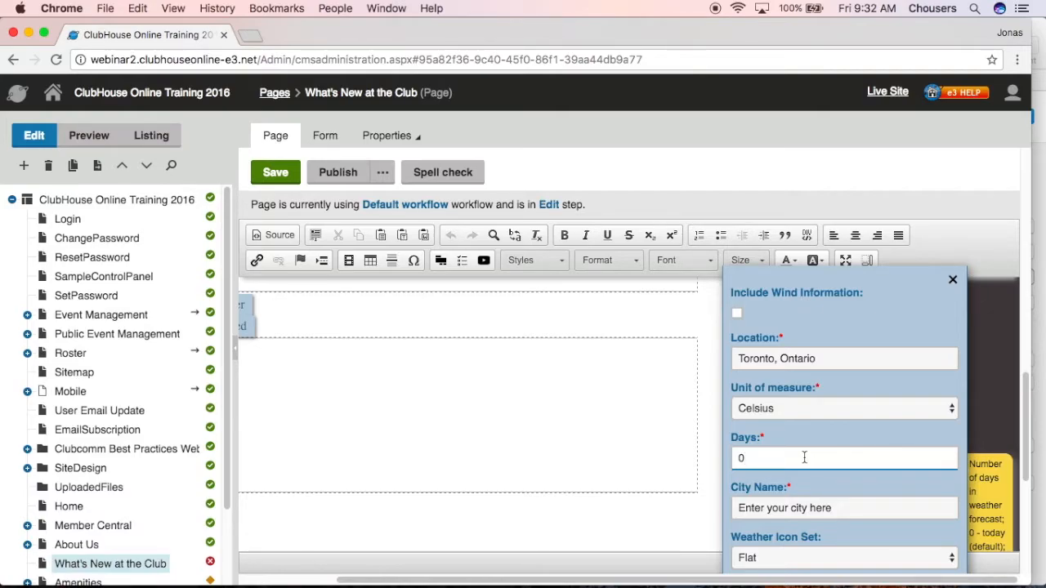
key(BackSpace)
text(2)
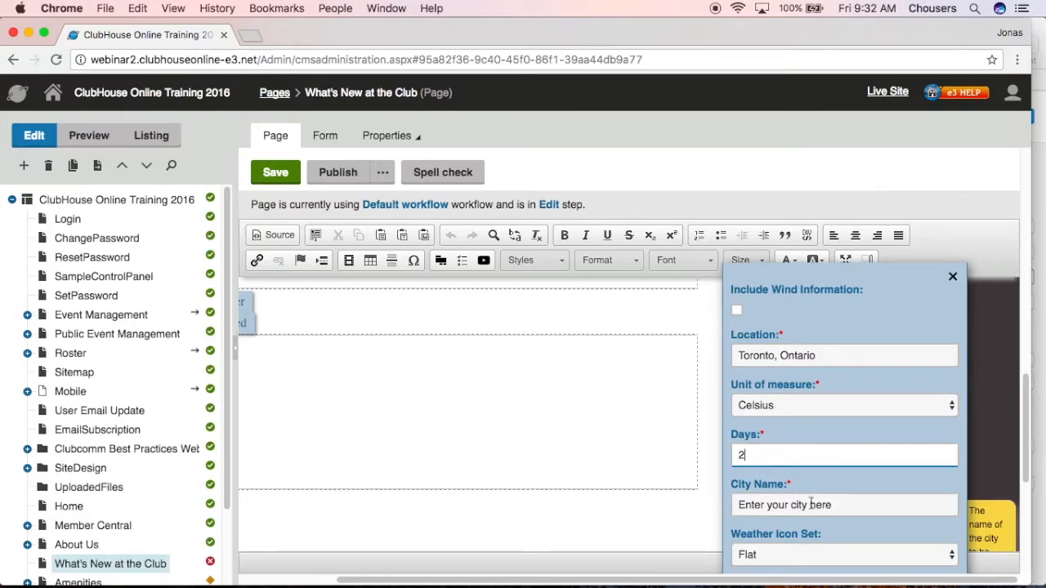
Set the weather web part's city name to "Toronto", turn on its visibility, and close its configuration
click(846, 505)
drag(847, 505, 726, 508)
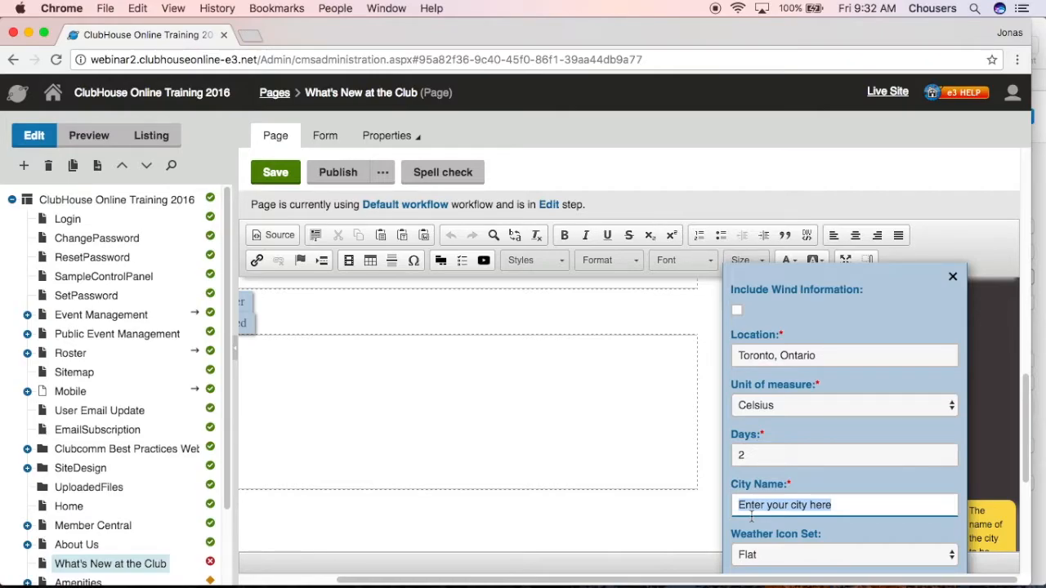
text(Toronto)
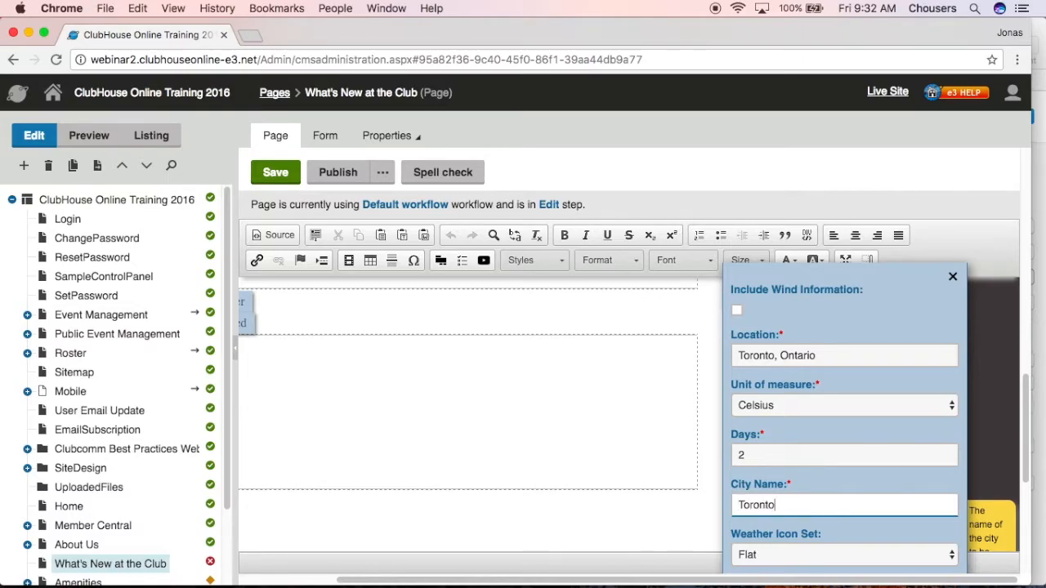
scroll(753, 514, down, 5)
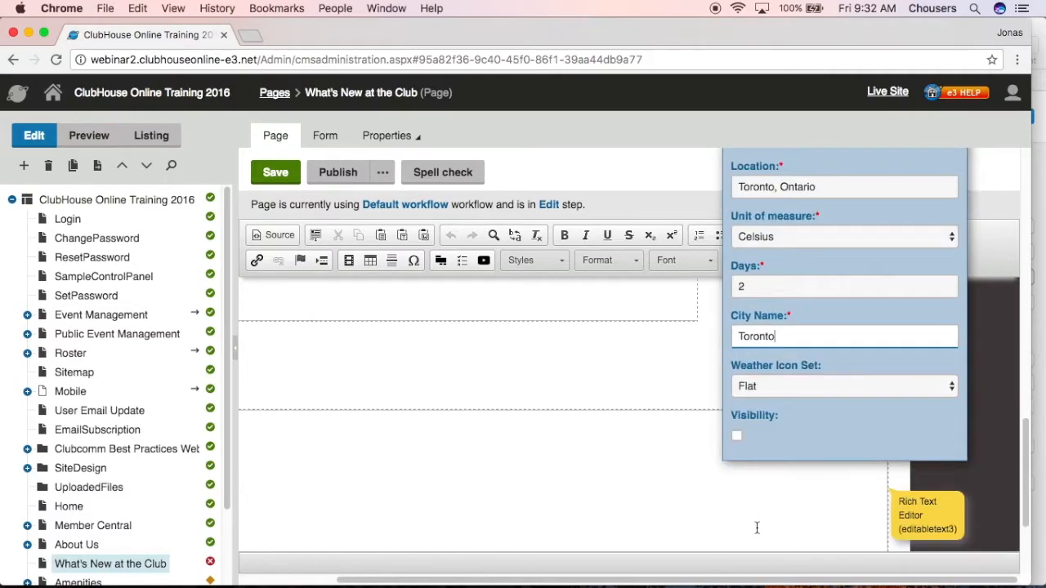
click(737, 437)
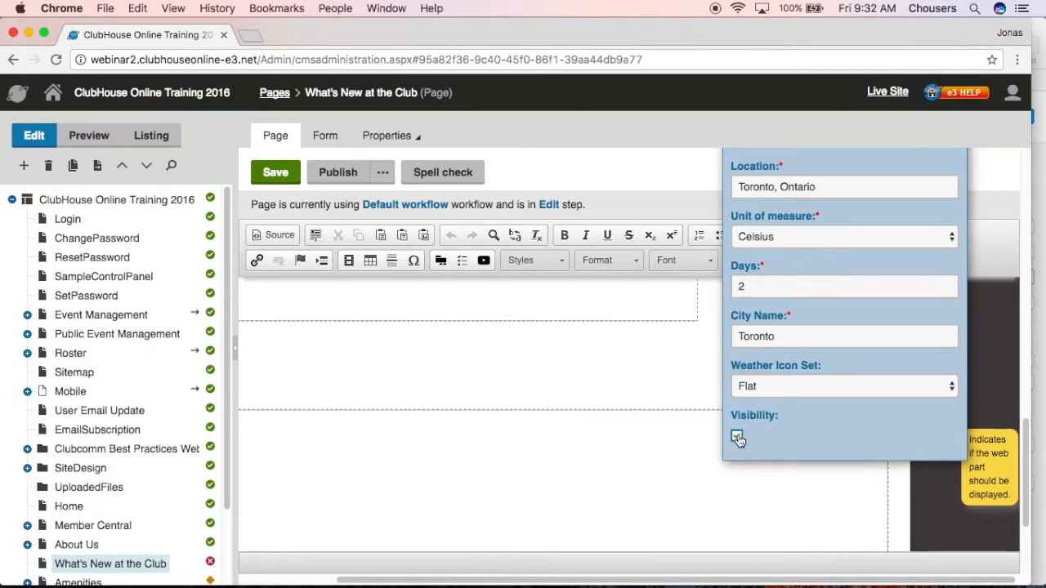
click(693, 383)
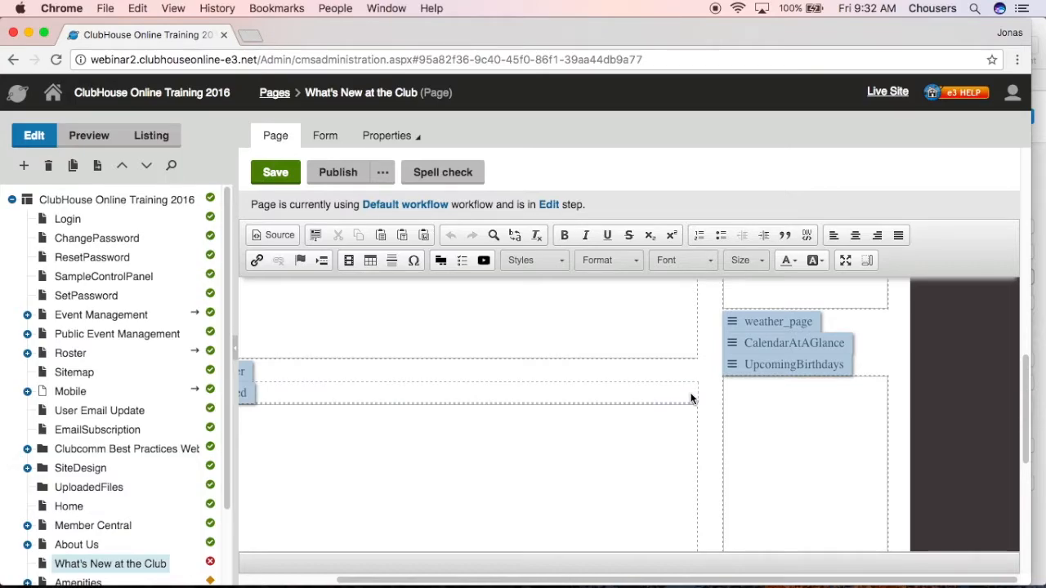
Configure the CalendarAtAGlance web part with a time frame of 7 days and a maximum of 30 displayed events
click(765, 348)
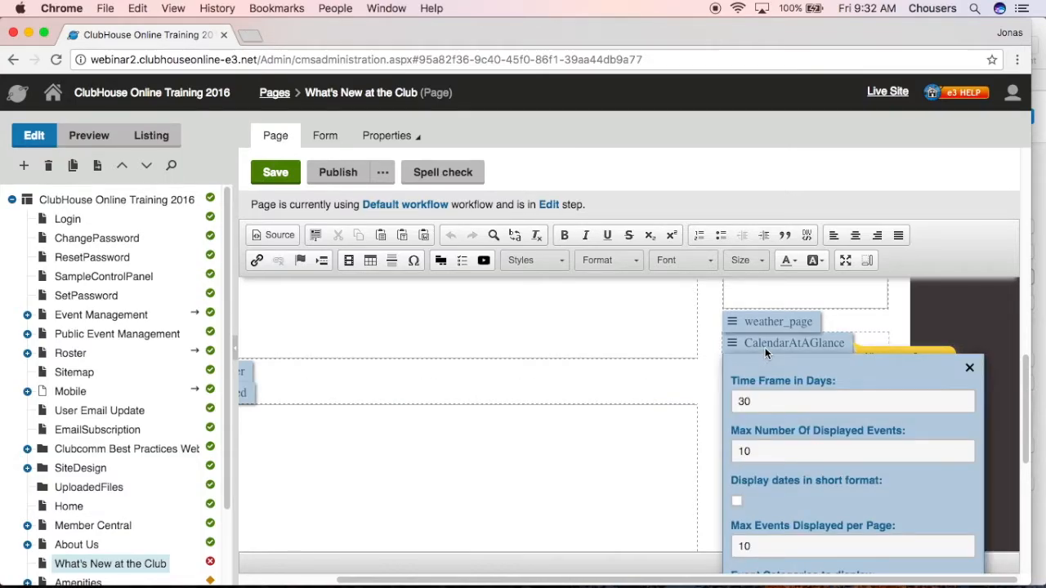
scroll(796, 376, down, 1)
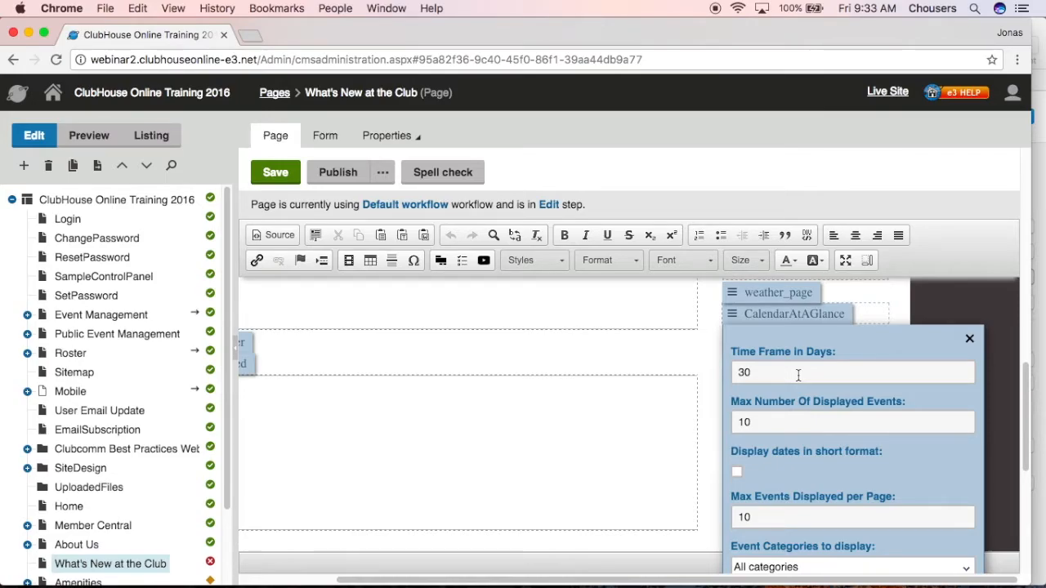
drag(798, 375, 737, 371)
text(7)
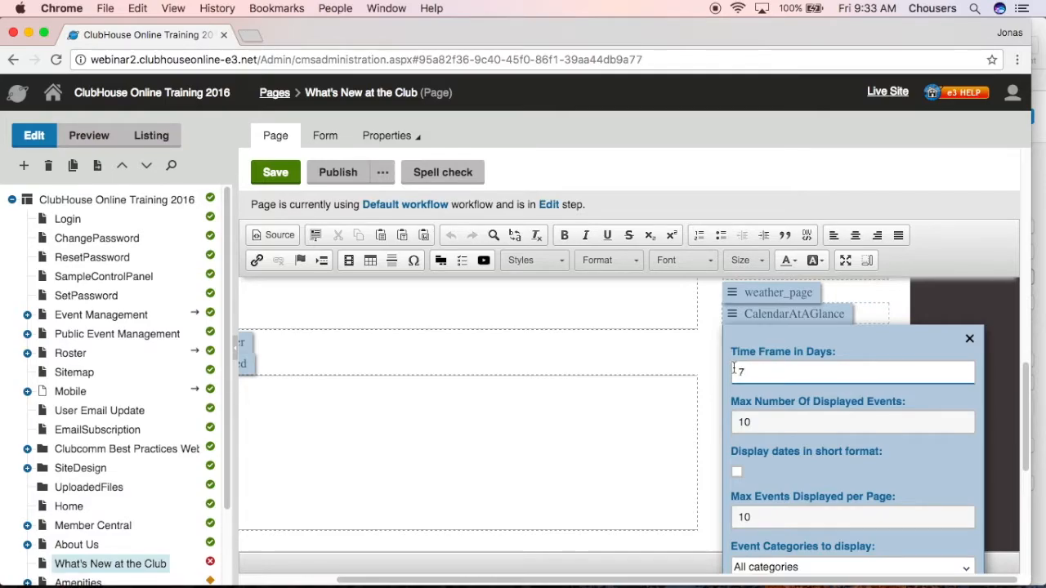
click(776, 423)
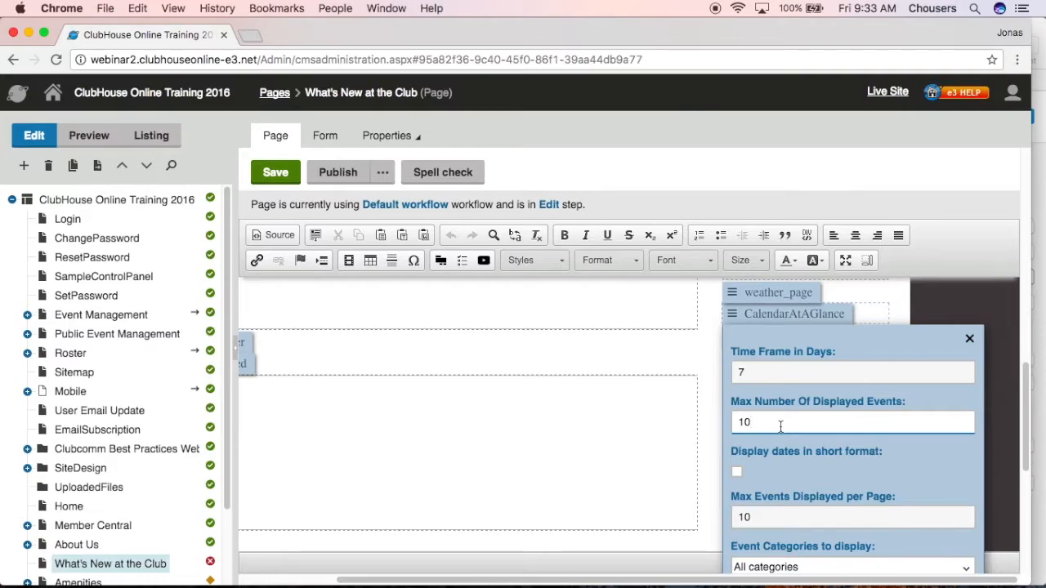
key(BackSpace)
key(BackSpace)
text(30)
scroll(787, 435, down, 2)
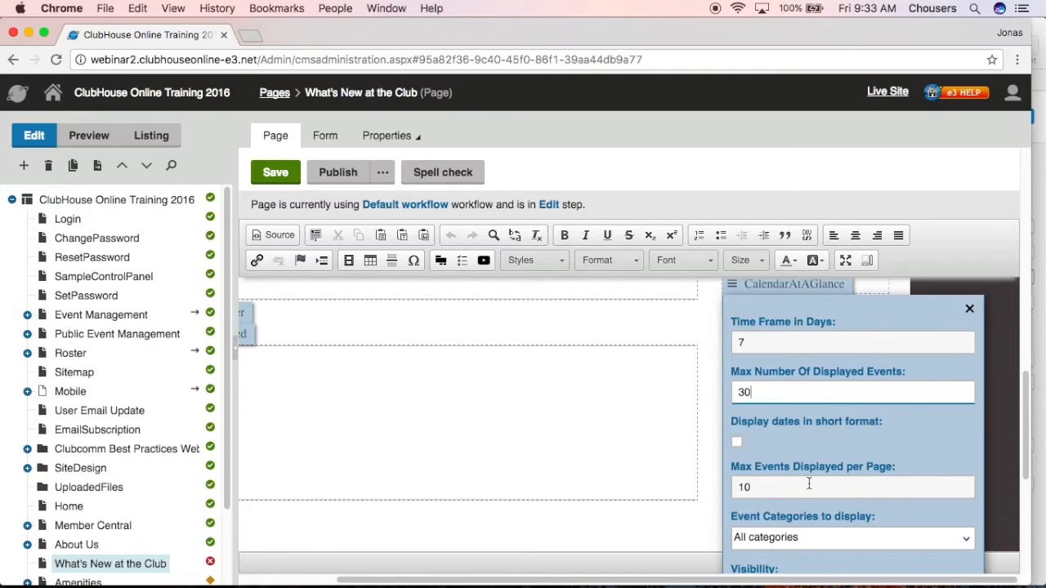
Open Member Central on the live site and examine how the upcoming events list is paged
click(889, 92)
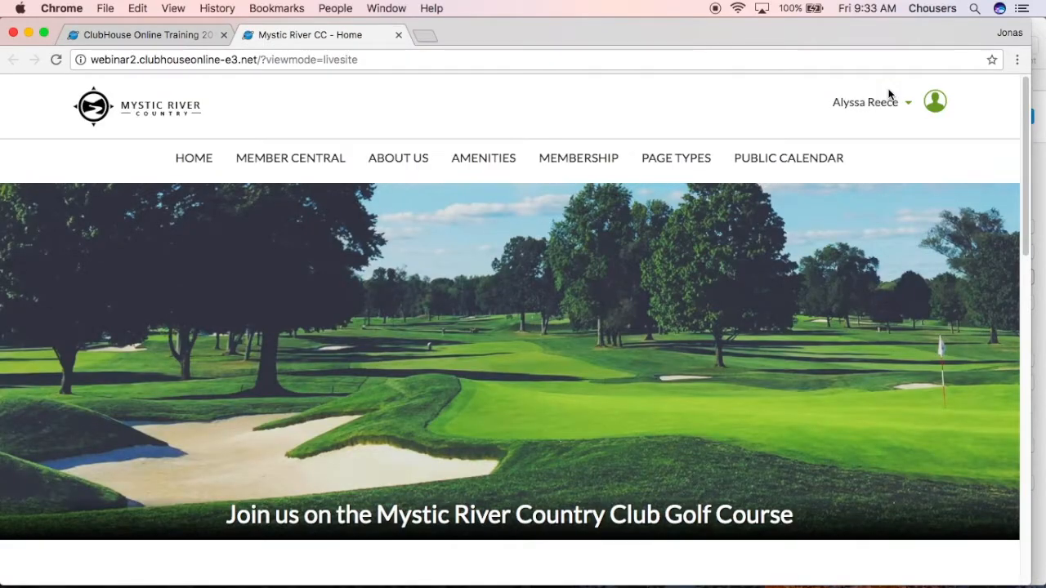
click(311, 157)
scroll(310, 163, down, 10)
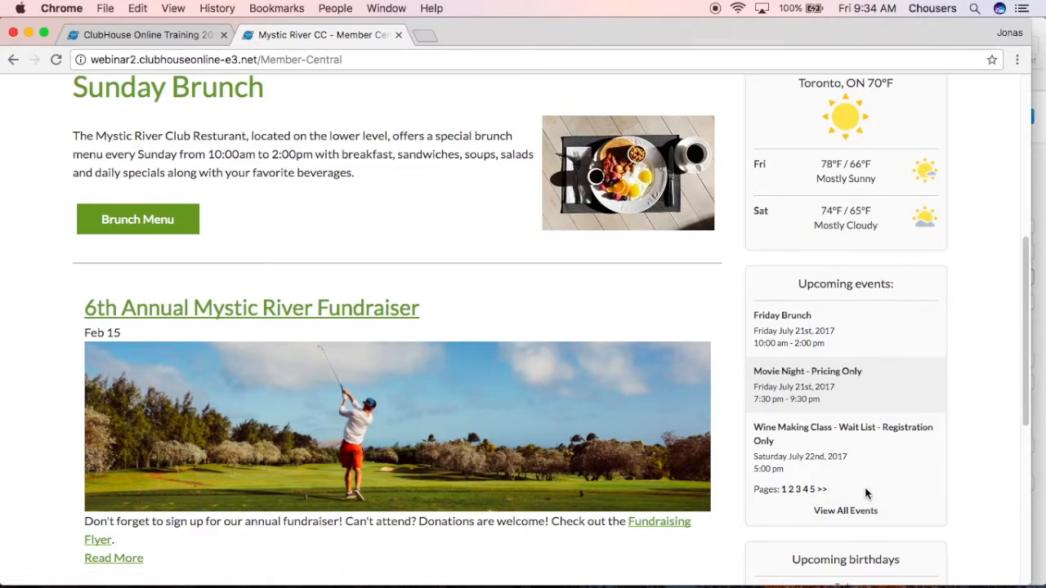
Return to the page editor and set the CalendarAtAGlance web part's maximum events displayed per page to 3
click(178, 37)
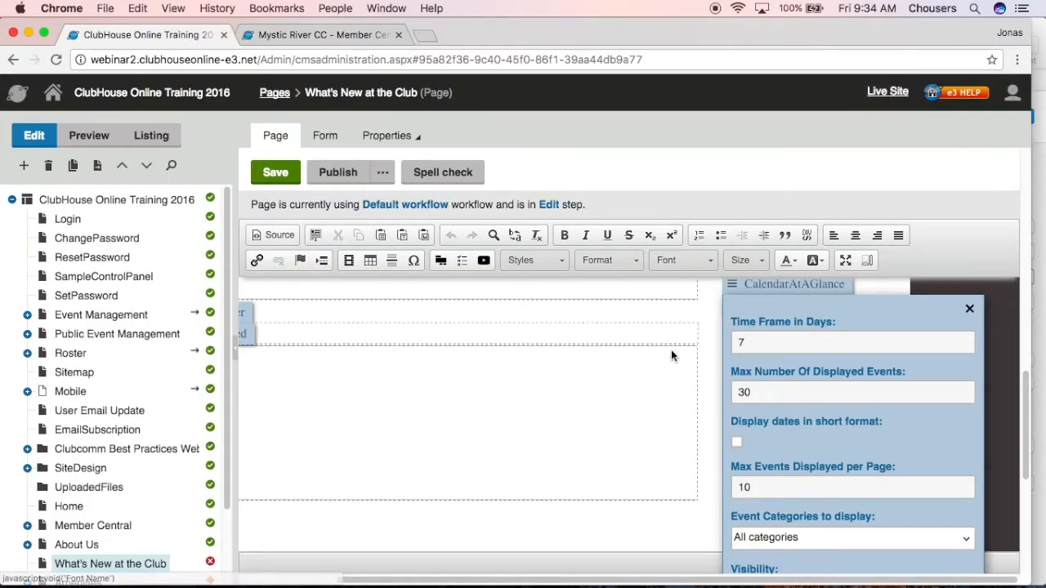
click(739, 488)
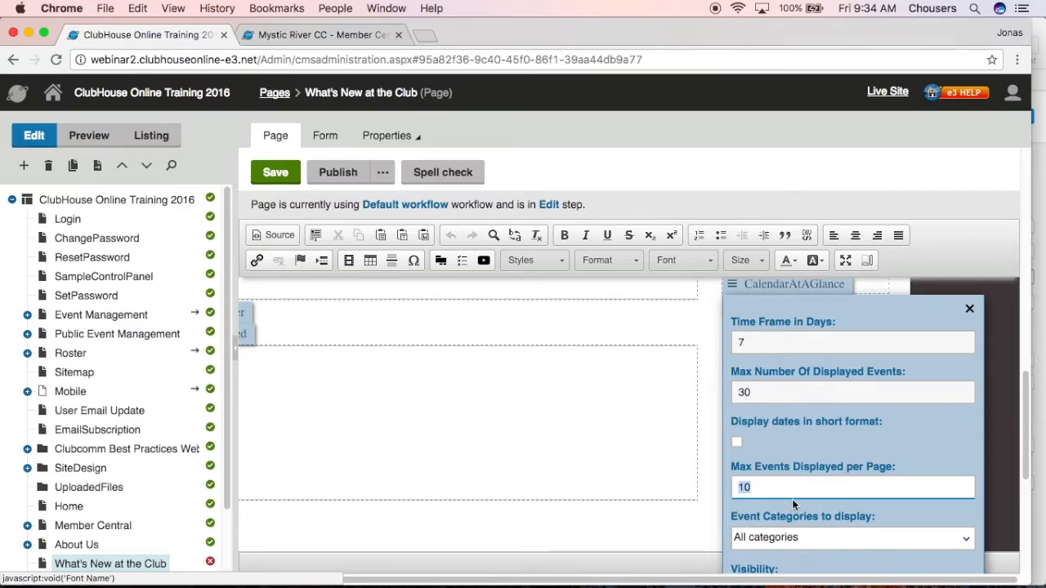
text(3)
scroll(857, 531, down, 2)
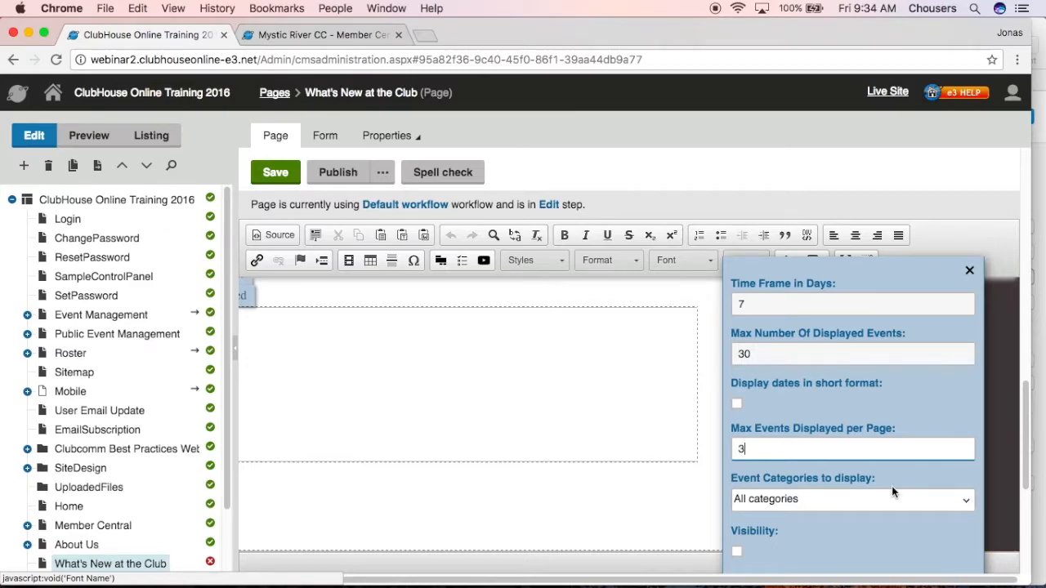
Try limiting the calendar's event categories to Dining only, and restore the selection to all categories
click(893, 499)
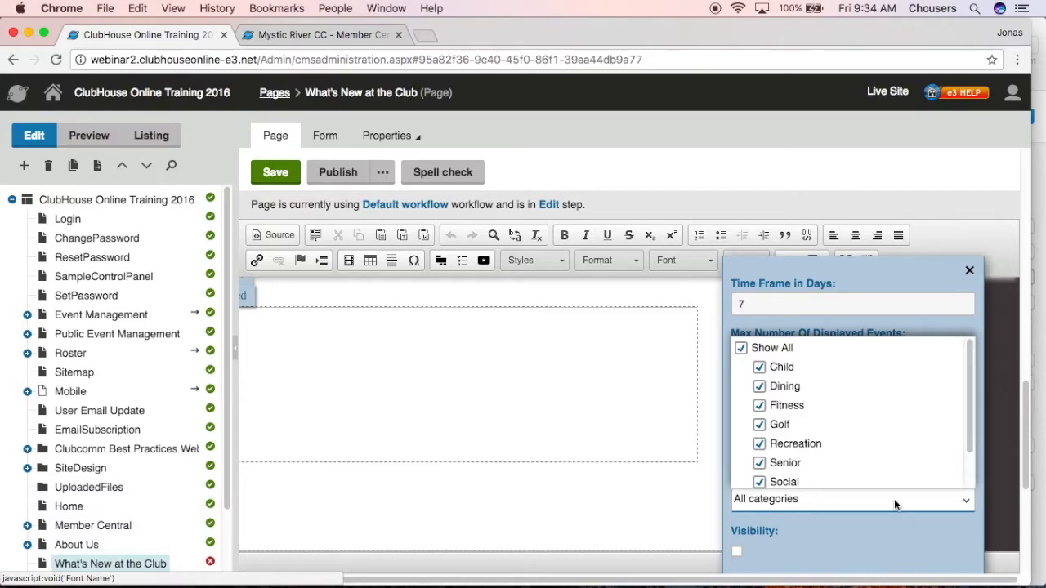
click(768, 352)
scroll(783, 556, down, 2)
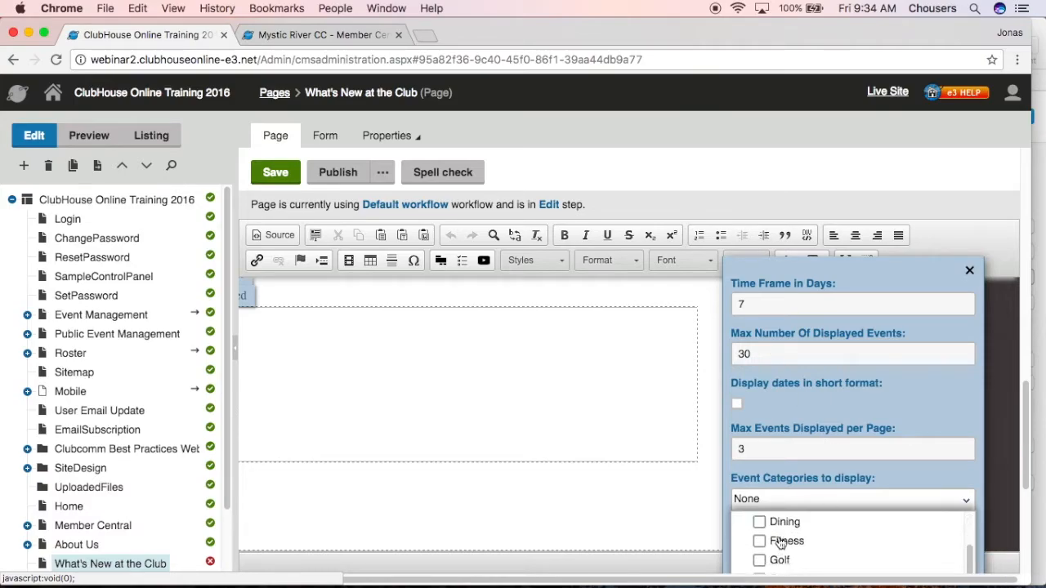
click(760, 523)
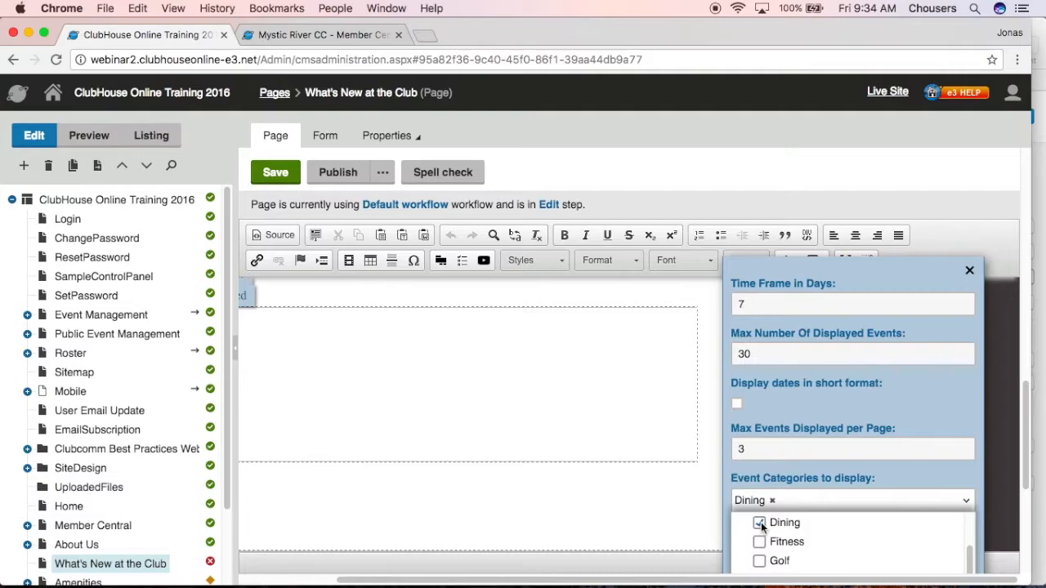
scroll(761, 527, up, 2)
click(745, 523)
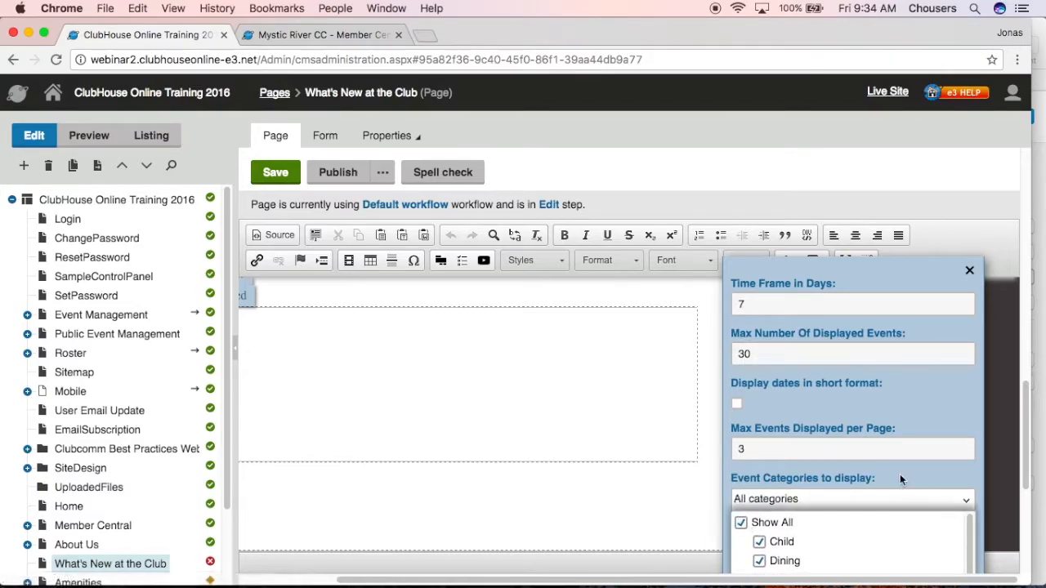
click(952, 482)
click(944, 500)
click(938, 541)
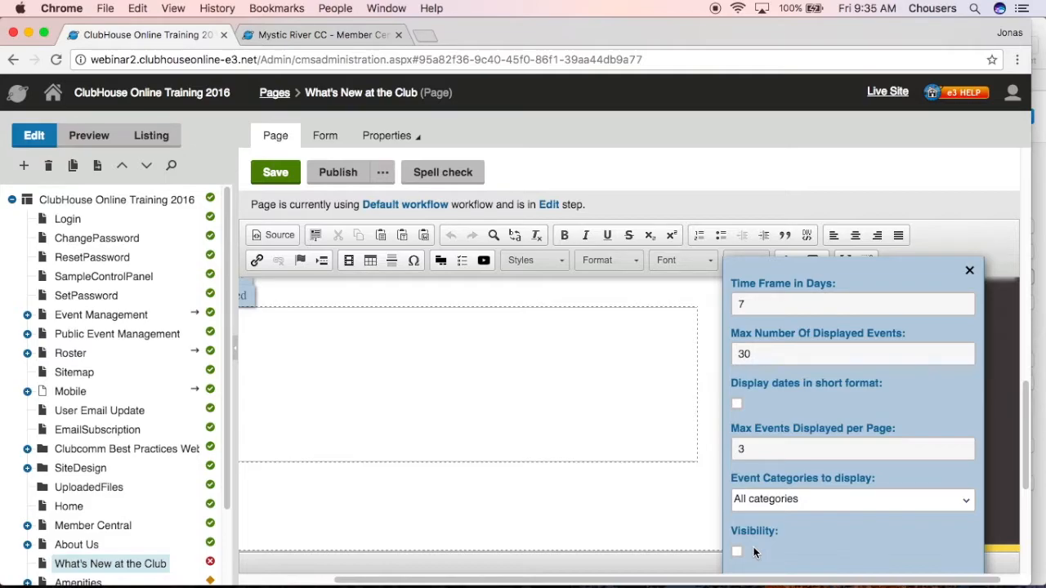
Close the calendar configuration and examine the UpcomingBirthdays web part's time frame, maximum birthdays, and birthdays-per-page settings
click(651, 505)
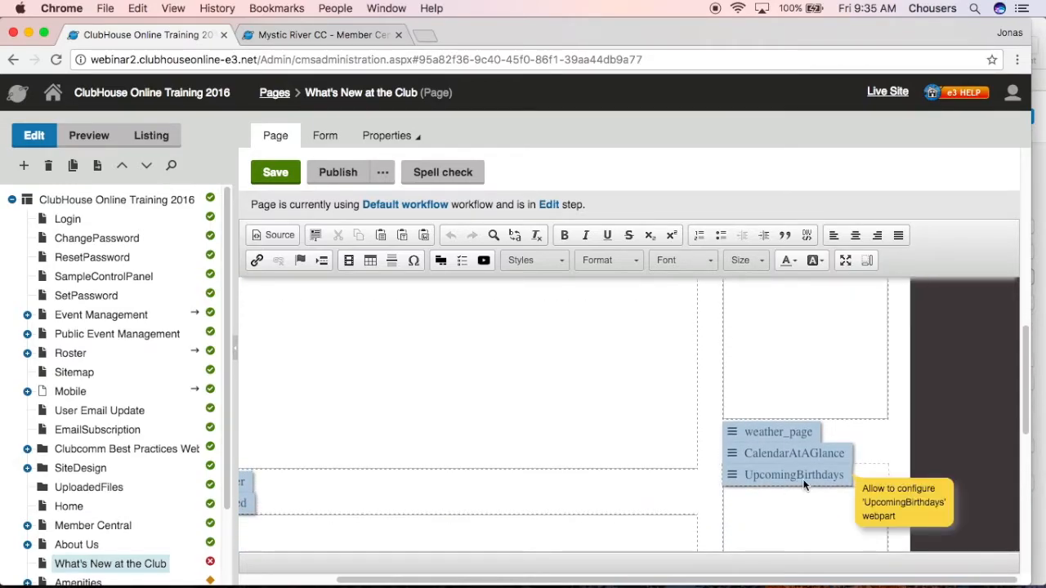
click(803, 480)
scroll(813, 509, down, 3)
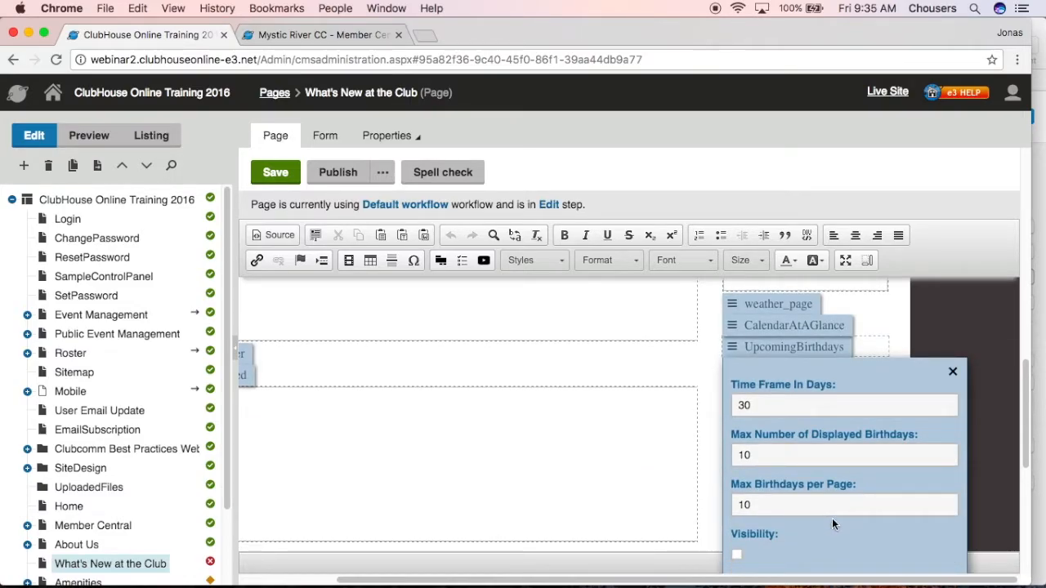
click(758, 403)
double_click(759, 401)
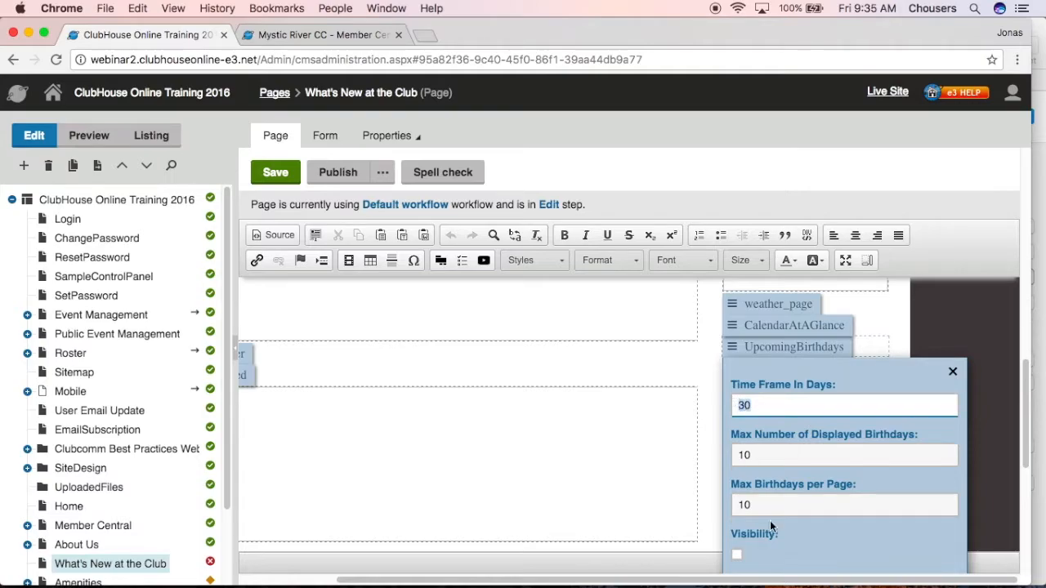
click(744, 455)
double_click(740, 455)
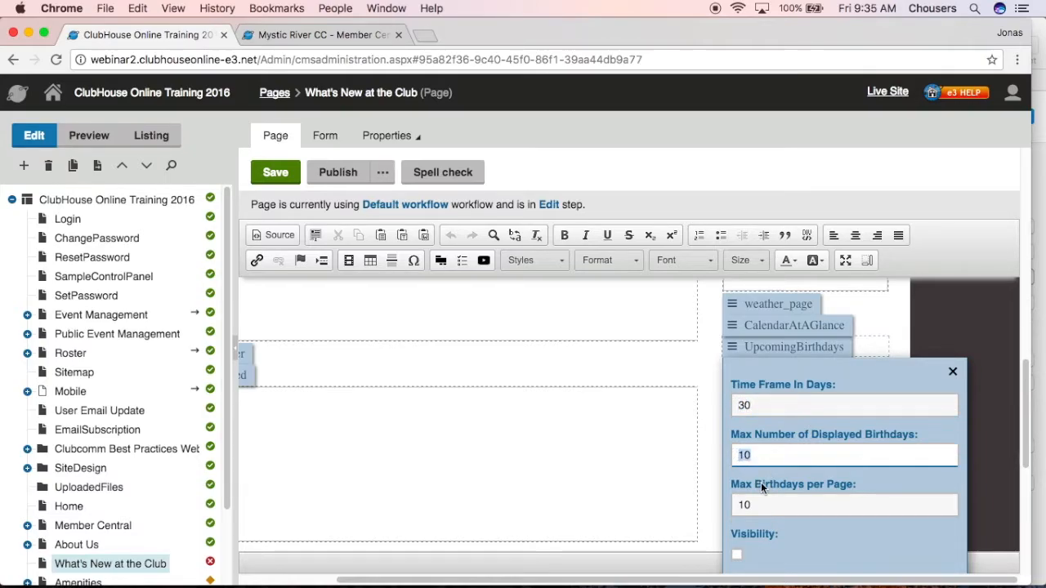
double_click(762, 506)
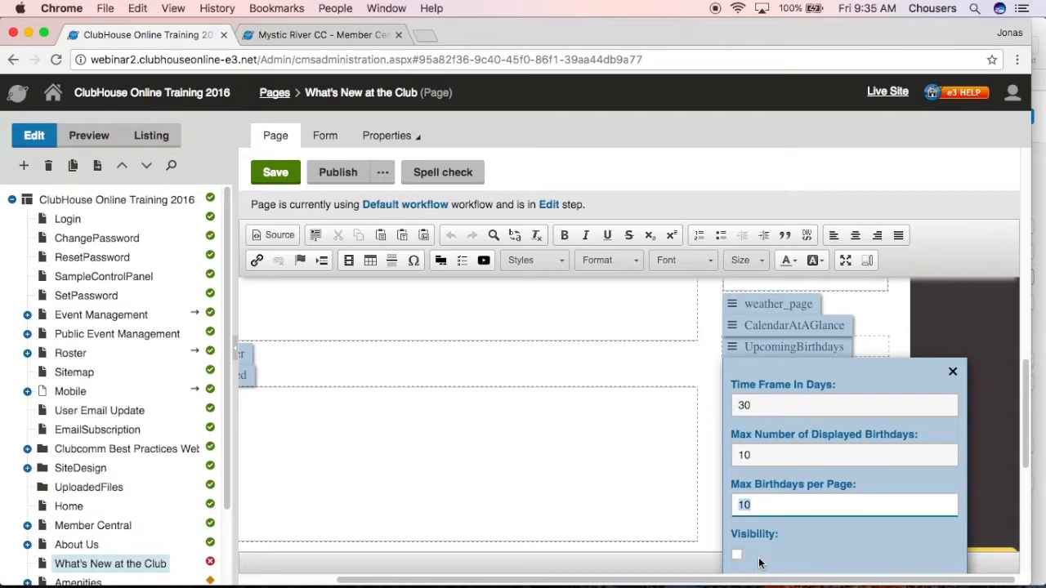
click(702, 382)
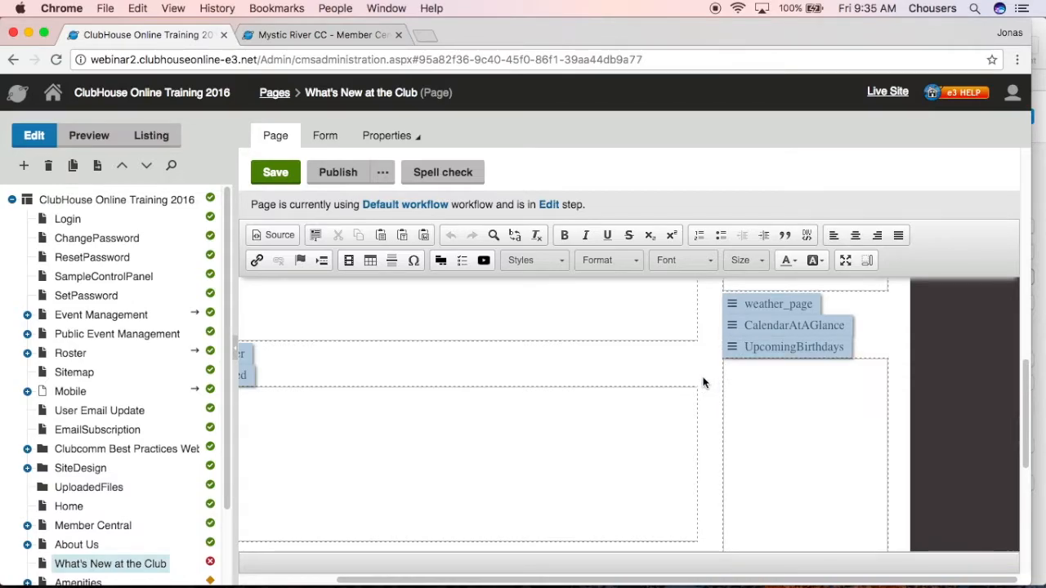
Save the What's New at the Club page and preview its content down to the footer
click(288, 183)
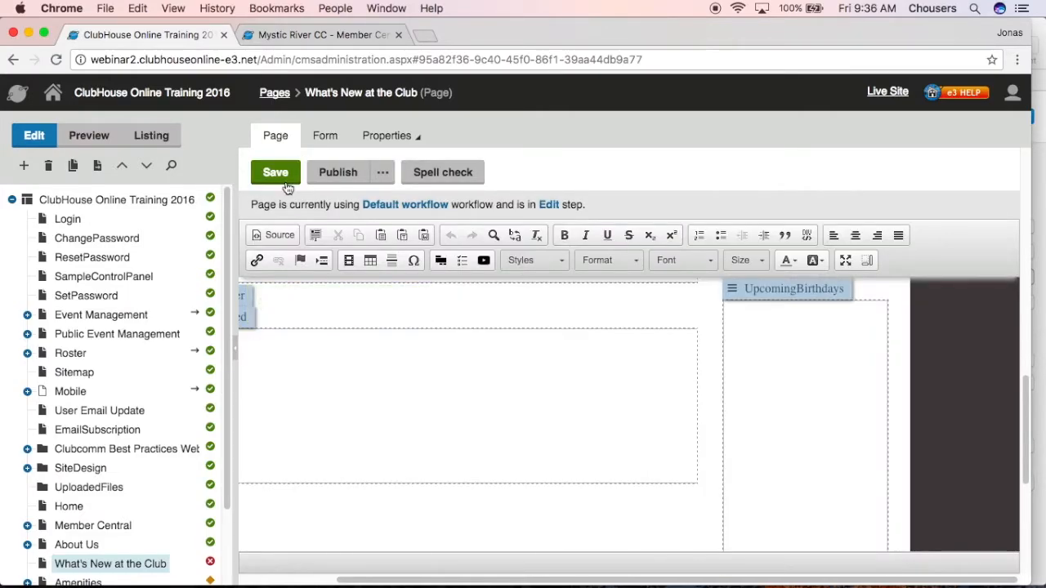
scroll(658, 412, up, 3)
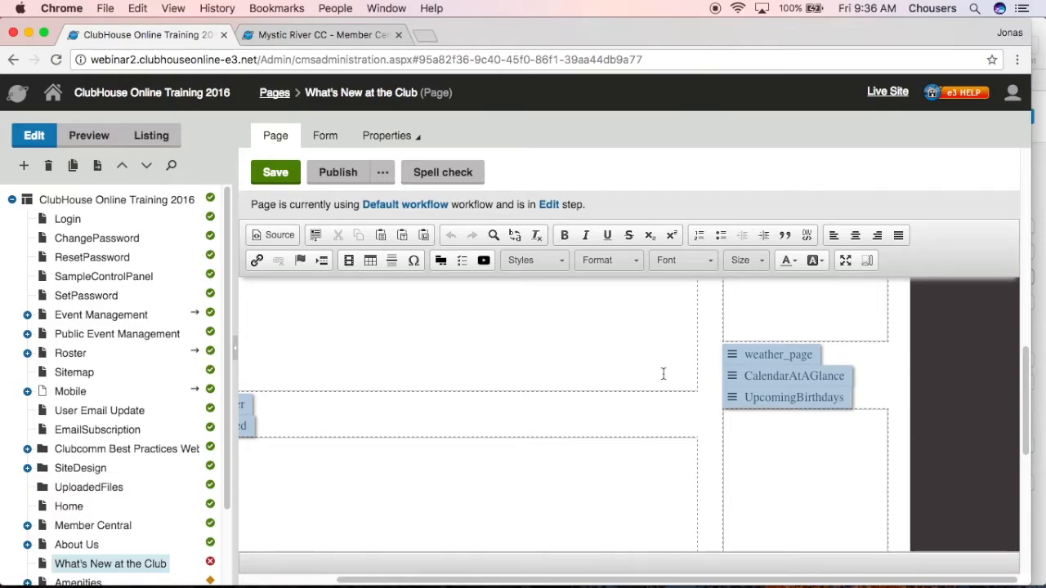
click(96, 137)
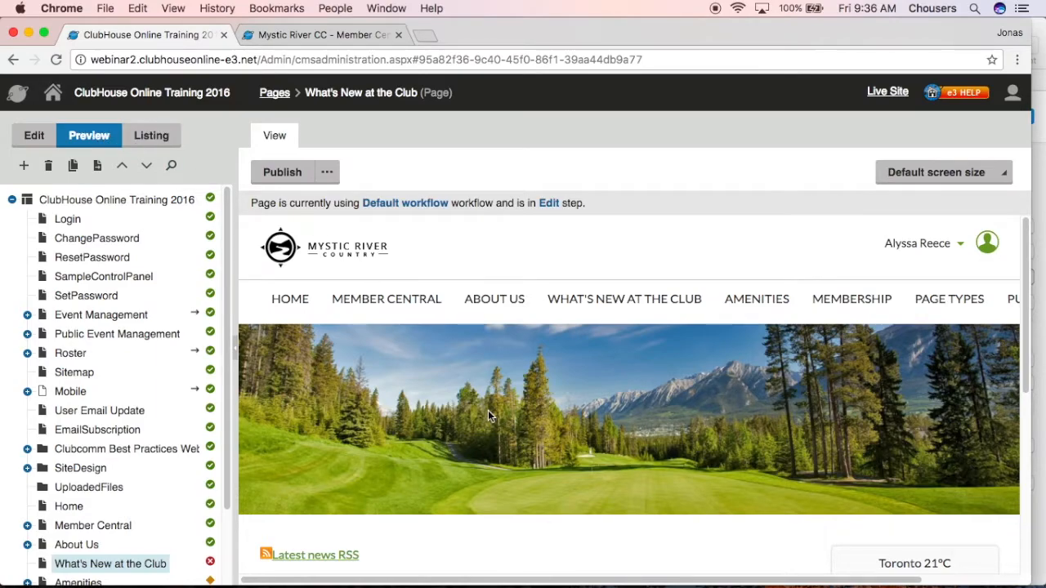
scroll(489, 413, down, 2)
scroll(492, 411, down, 6)
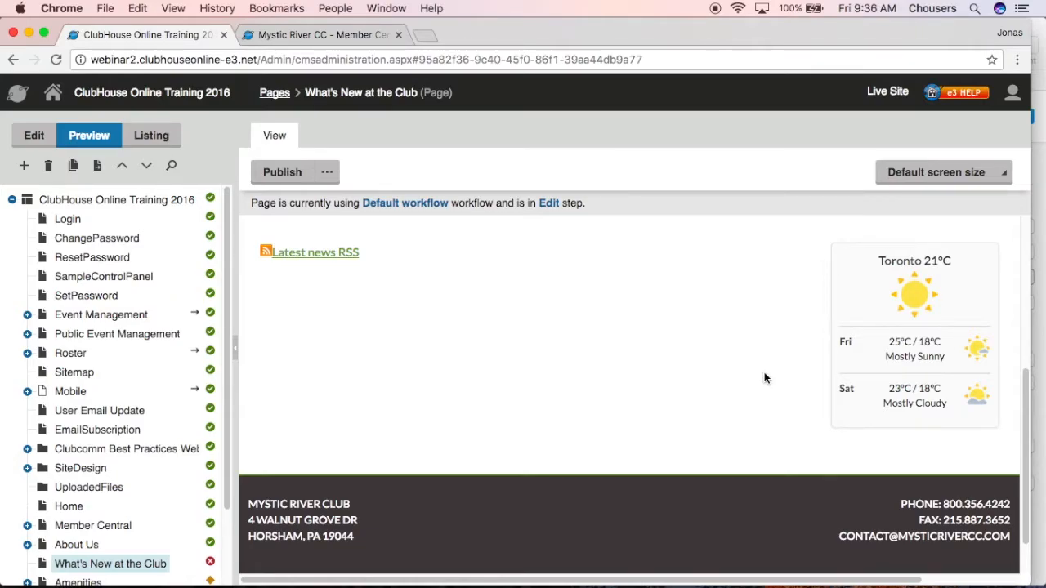
Return to editing the page and open the image file selection of the AlternativeEditableImage web part
click(20, 139)
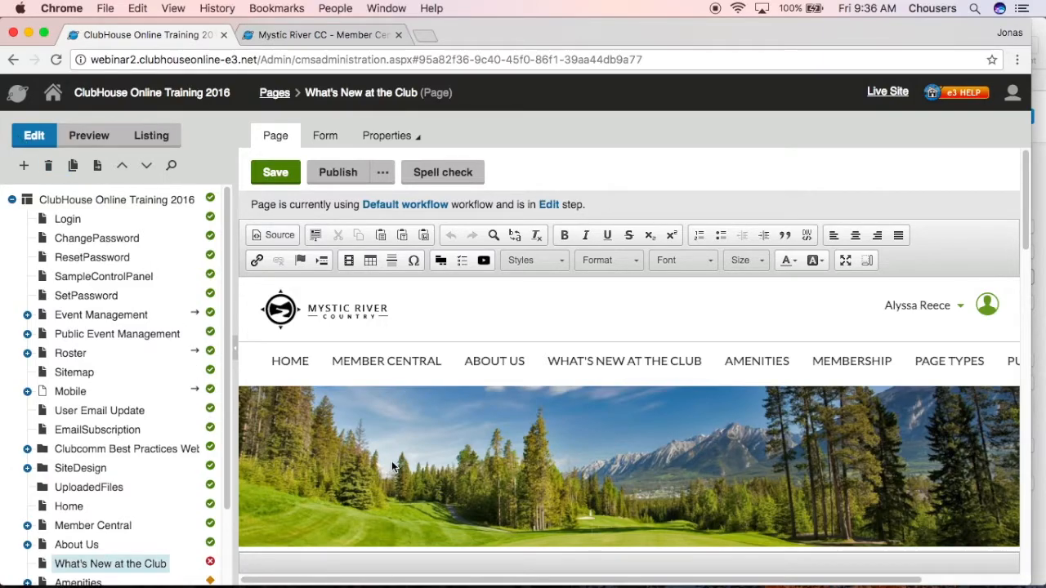
scroll(392, 461, down, 5)
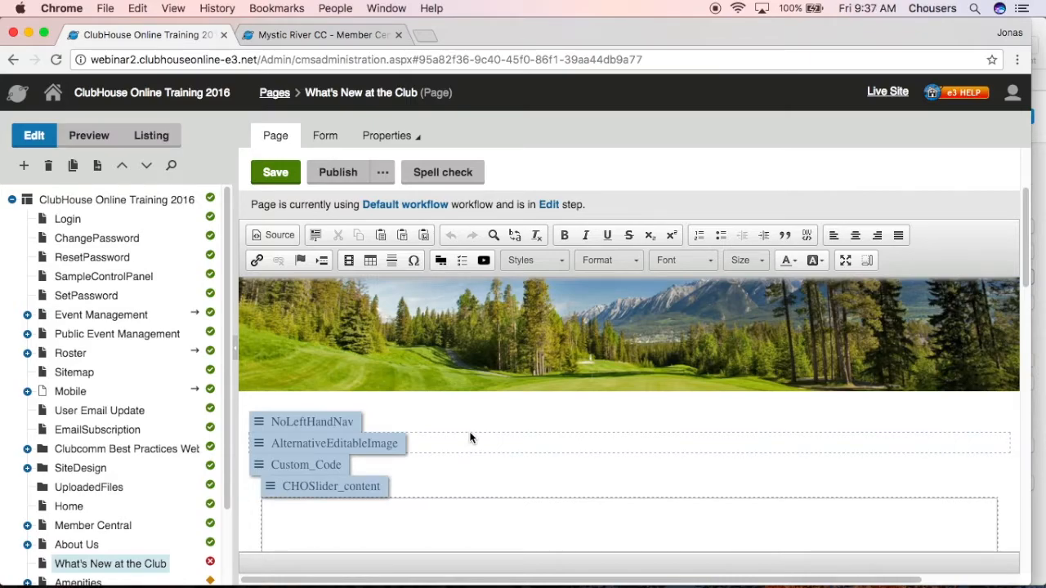
click(383, 447)
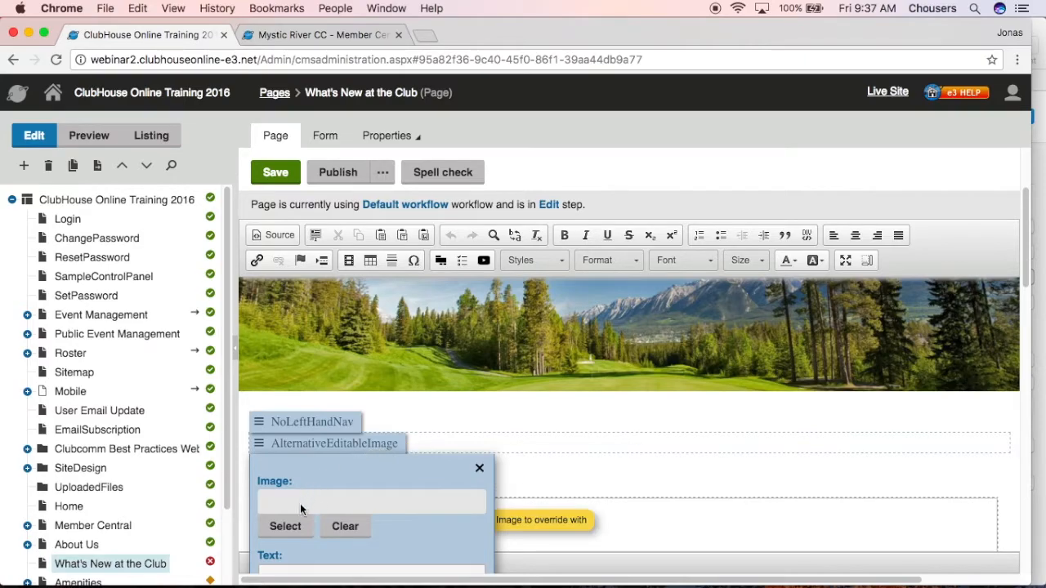
click(282, 528)
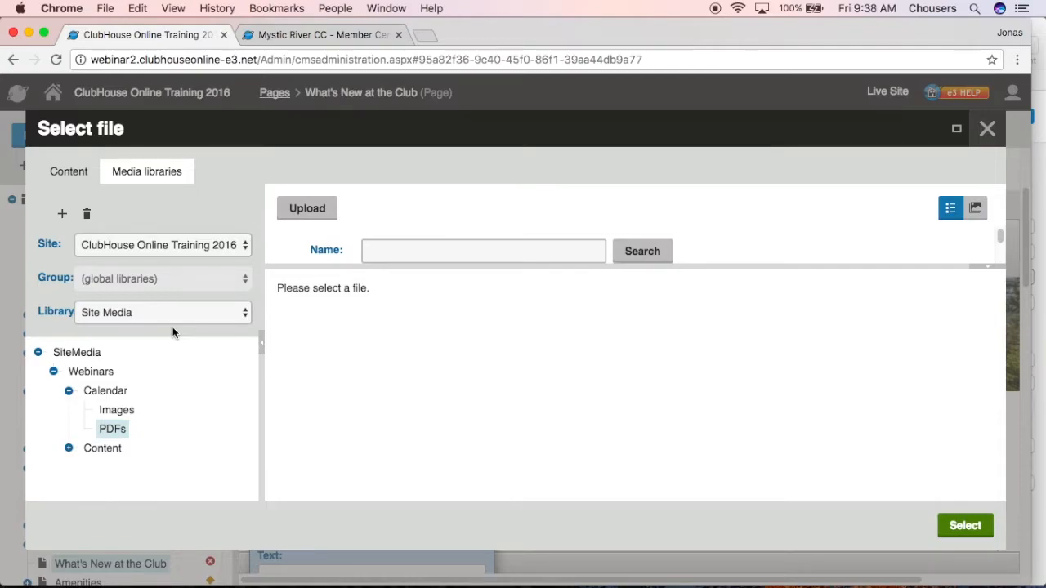
click(90, 354)
click(63, 215)
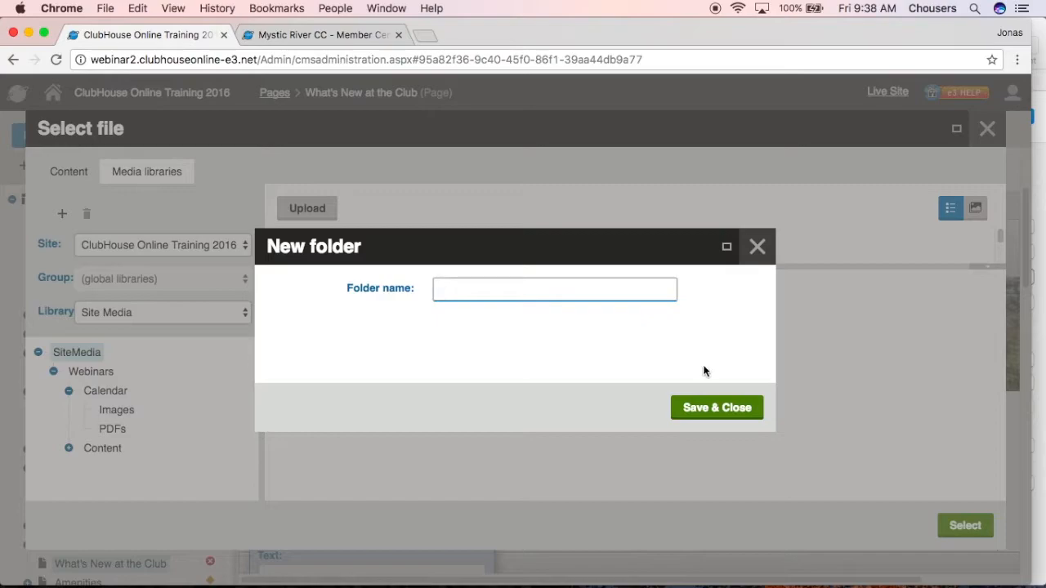
click(747, 259)
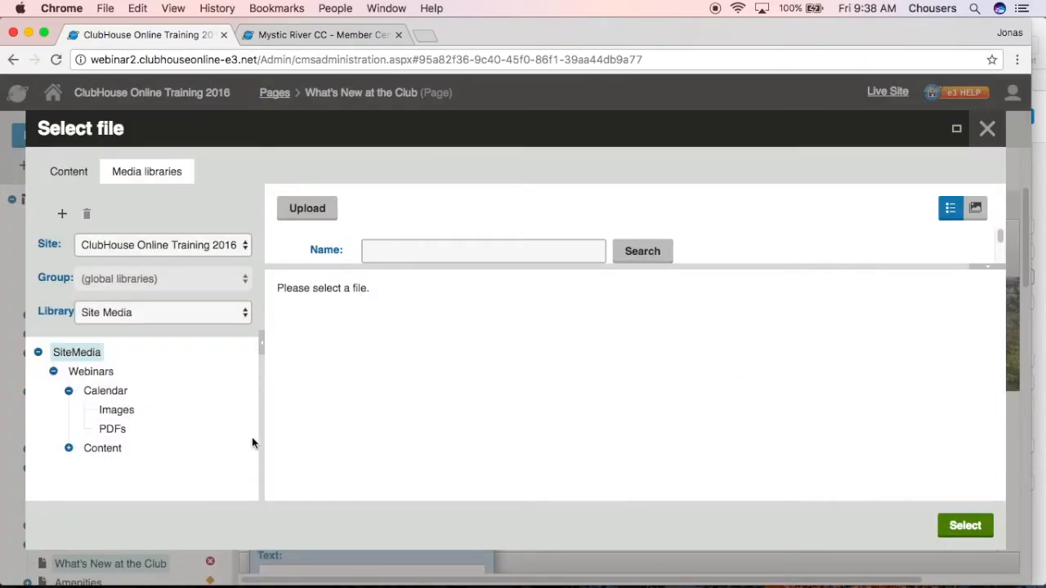
Open the Banner Images folder under Webinars > Content in the Site Media library and enlarge its file list
click(68, 449)
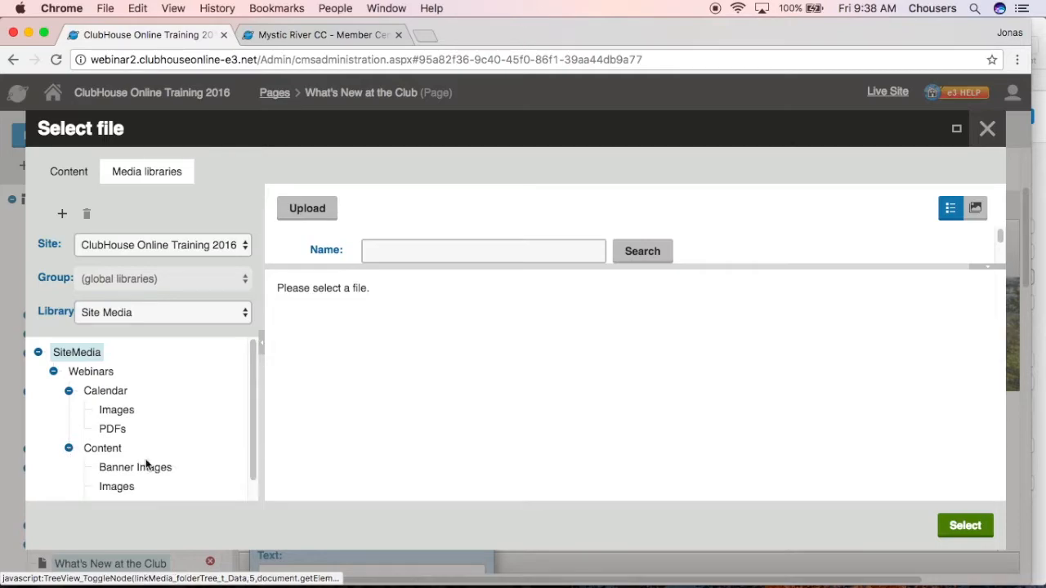
scroll(183, 466, down, 1)
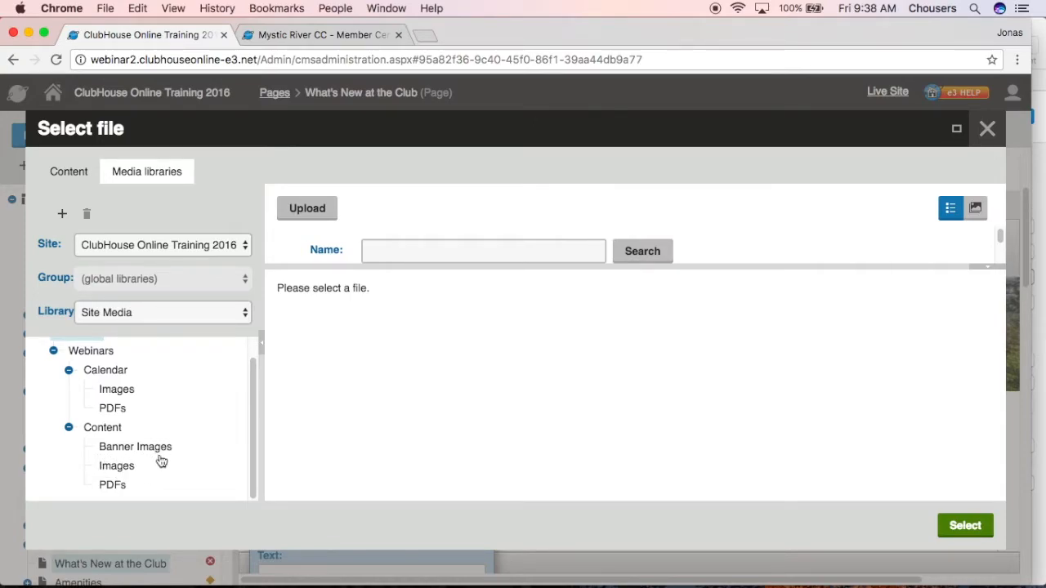
click(150, 457)
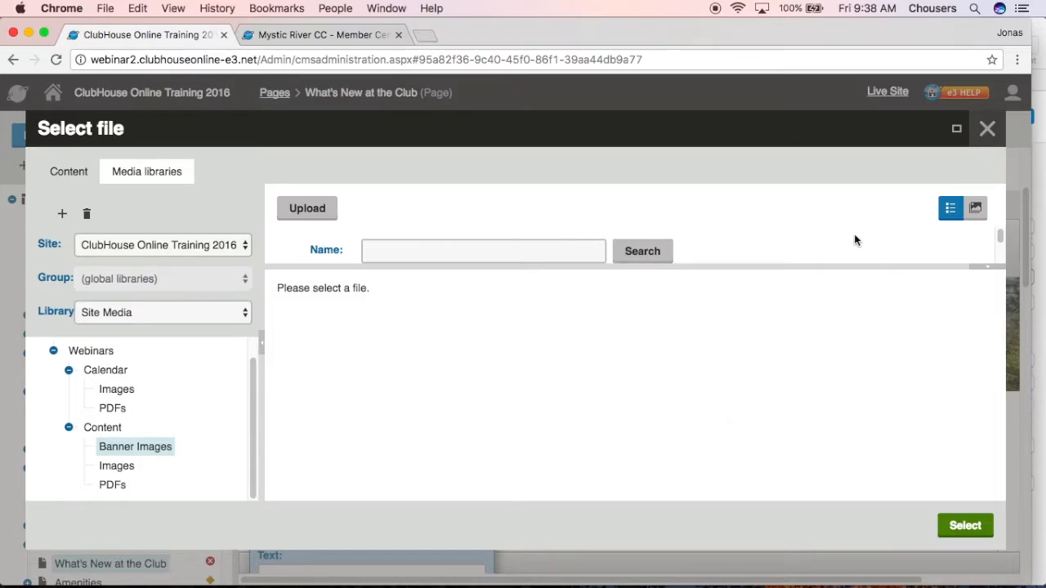
scroll(853, 234, down, 5)
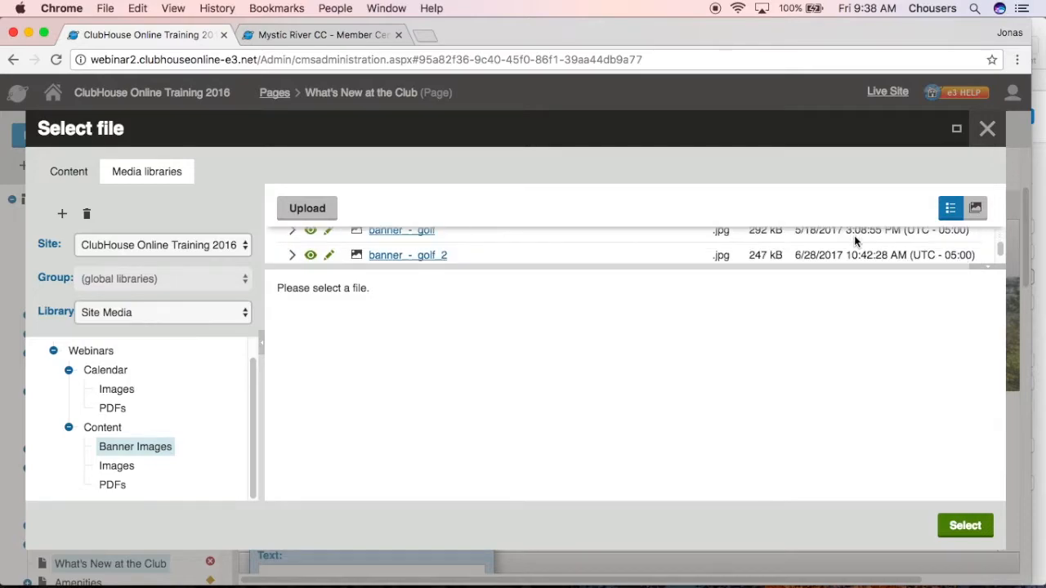
scroll(854, 236, up, 5)
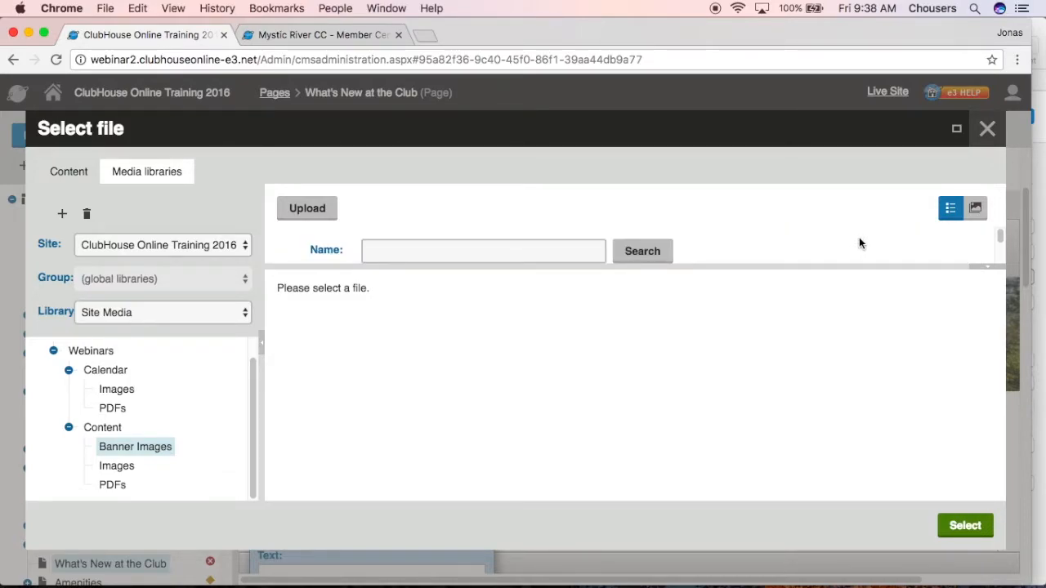
click(996, 268)
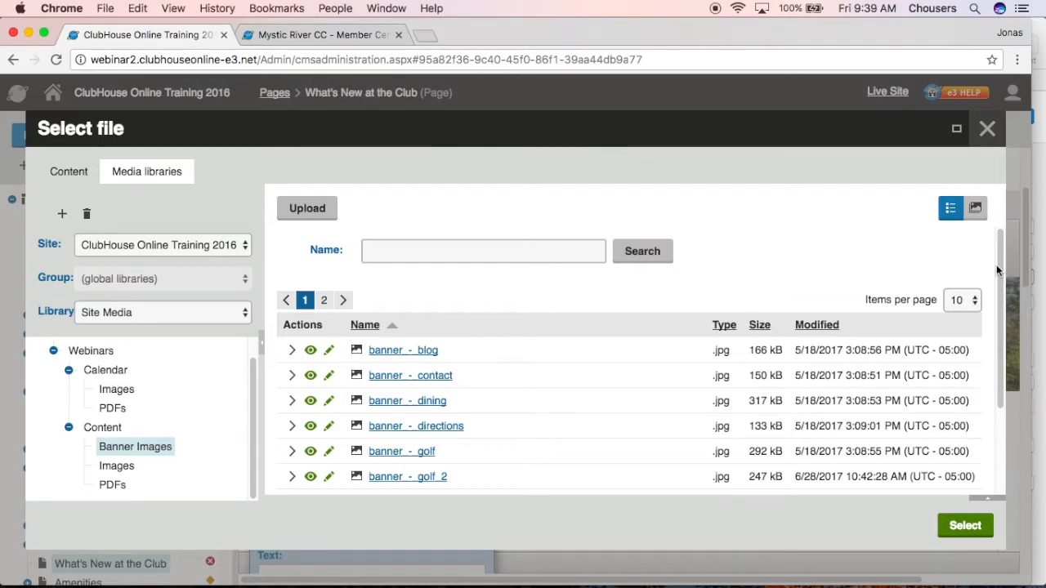
click(513, 246)
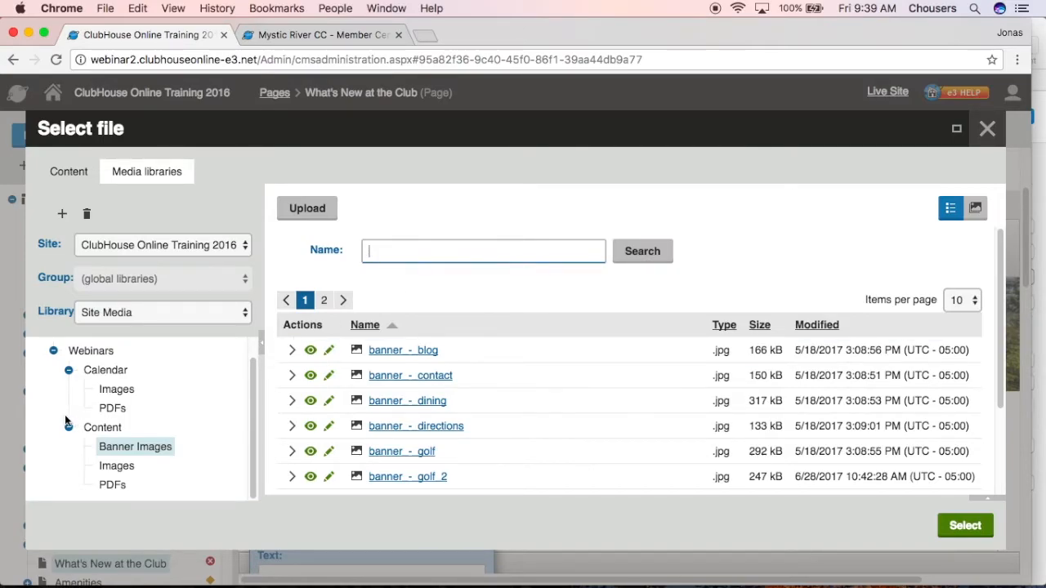
click(329, 215)
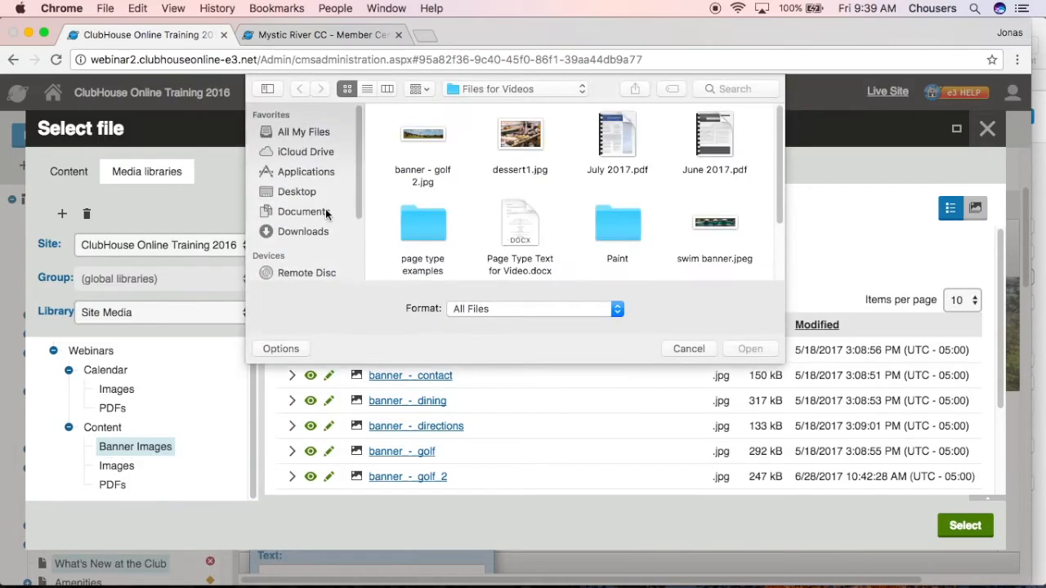
click(431, 134)
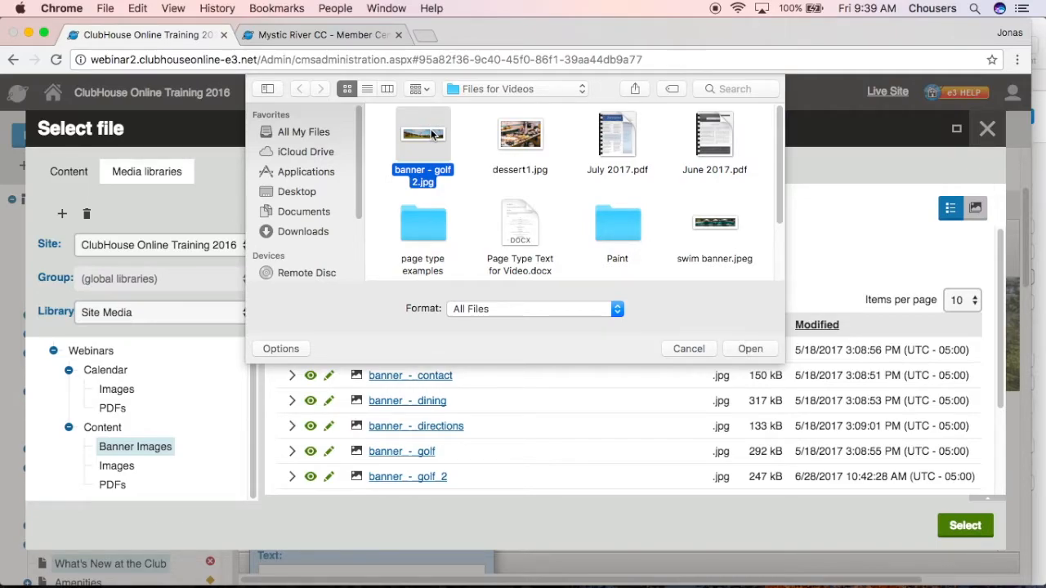
super+click(515, 145)
super+click(526, 238)
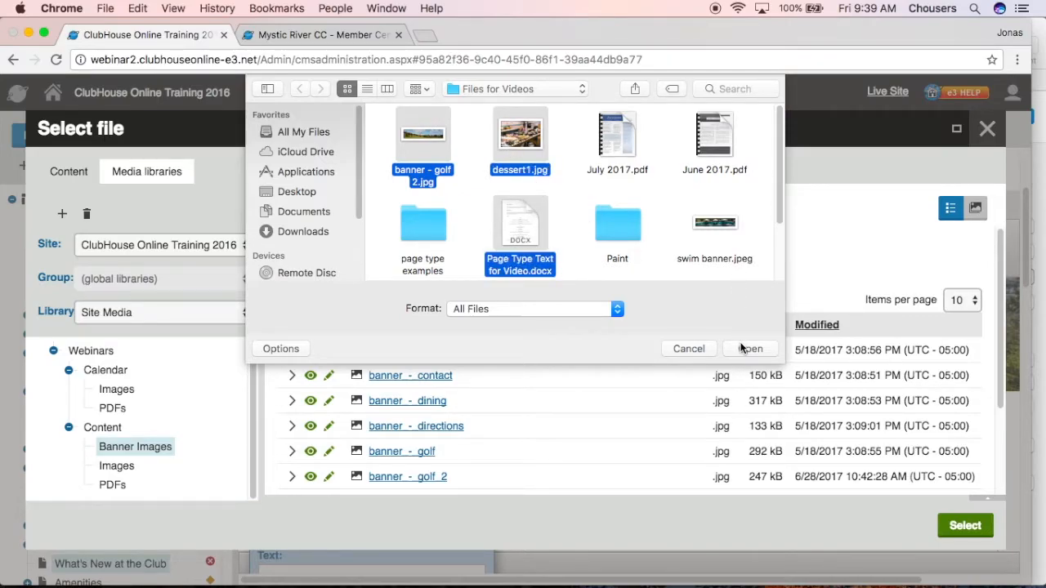
click(688, 348)
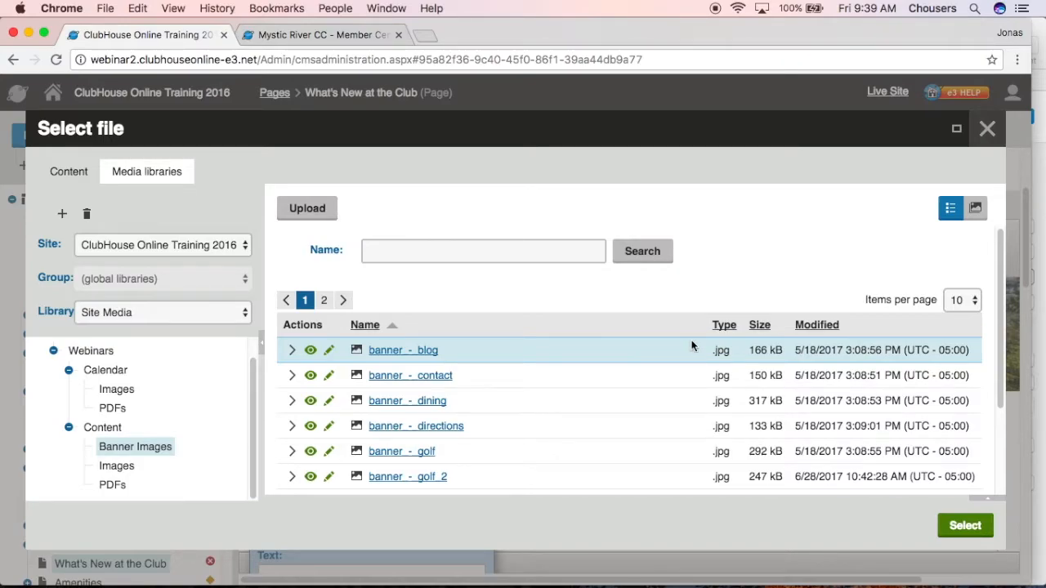
Look over the files in the Banner Images folder as thumbnails and return to the list view
mouse_move(356, 384)
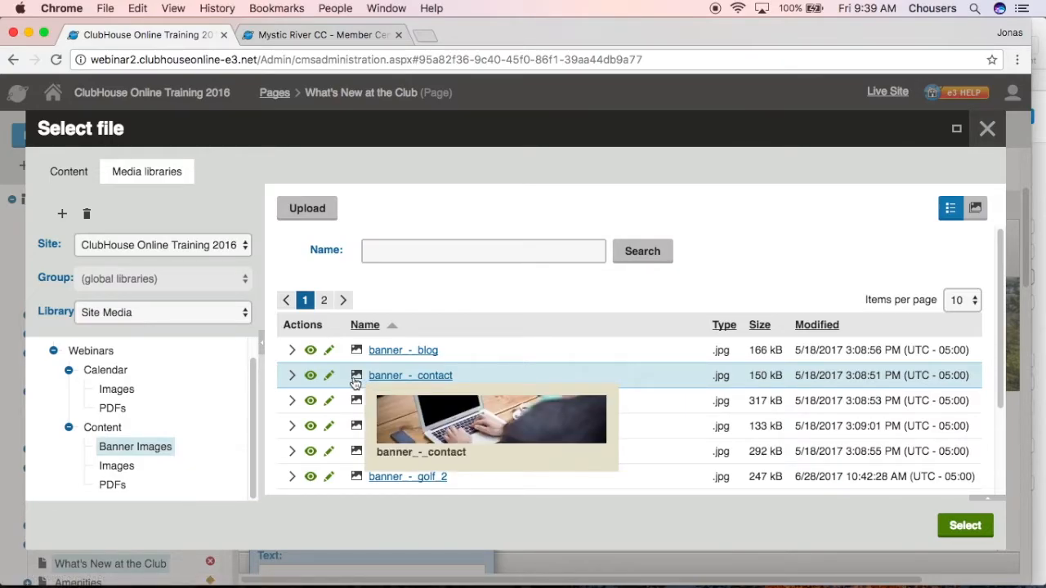
click(975, 209)
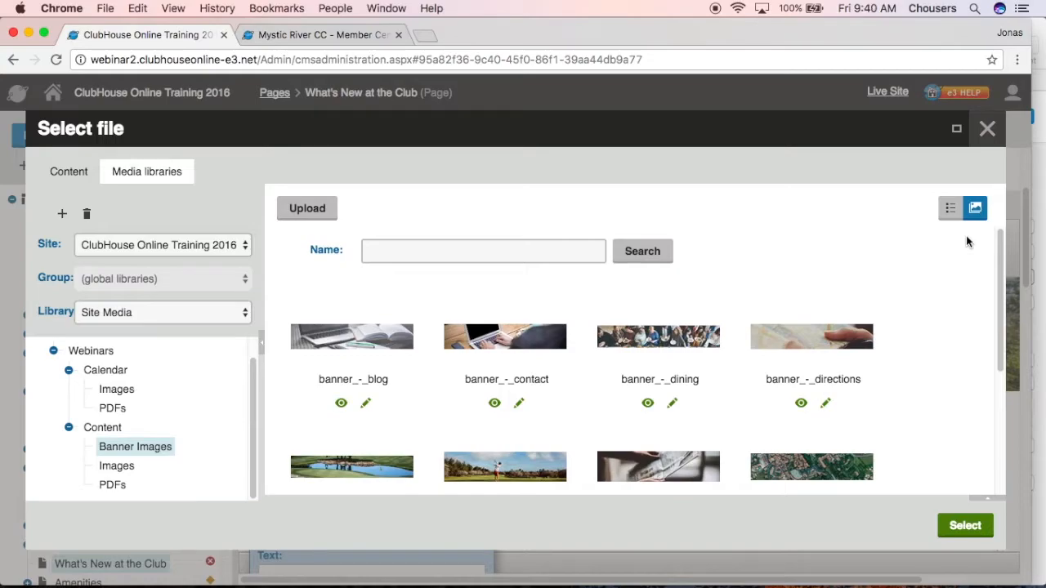
click(946, 211)
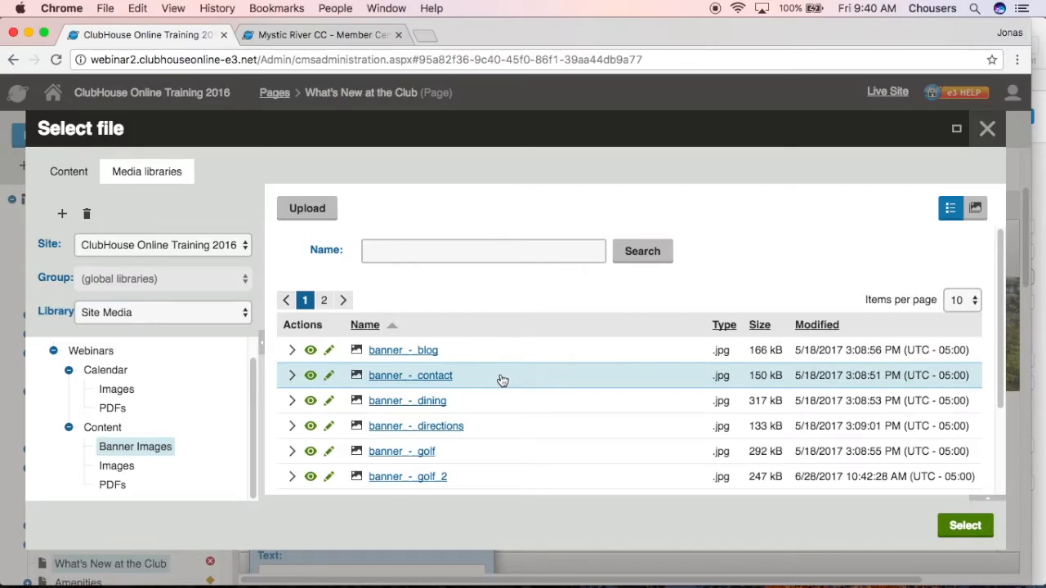
Choose the banner_-_contact image and examine its width and height in the file properties
click(503, 379)
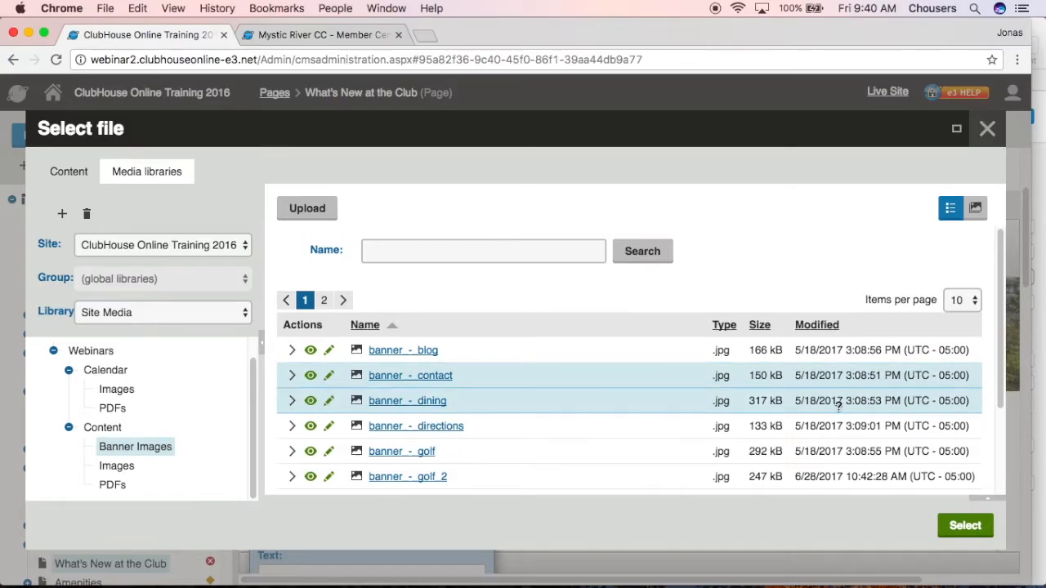
click(980, 500)
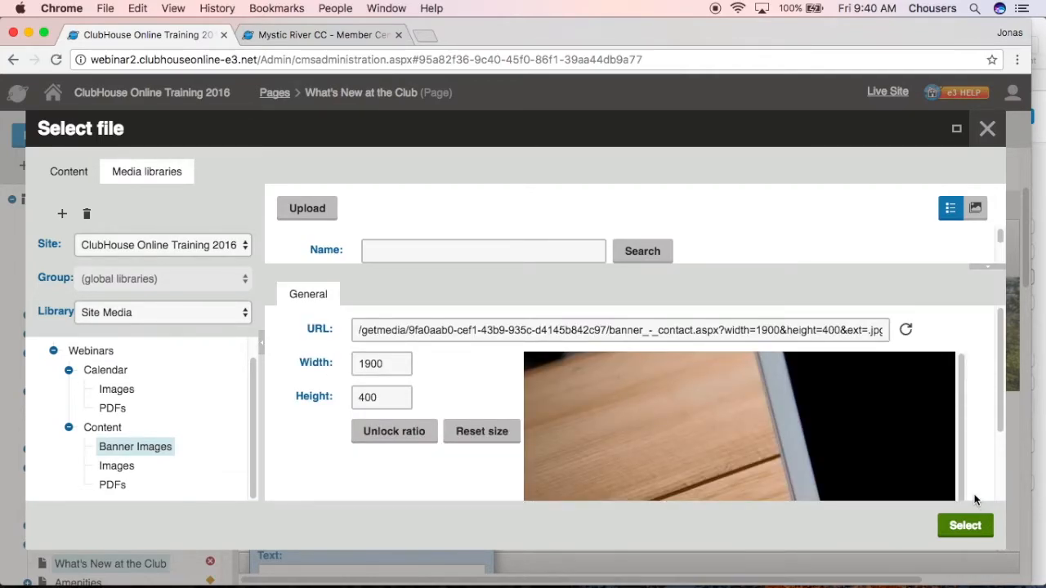
drag(394, 363, 353, 364)
drag(397, 397, 353, 397)
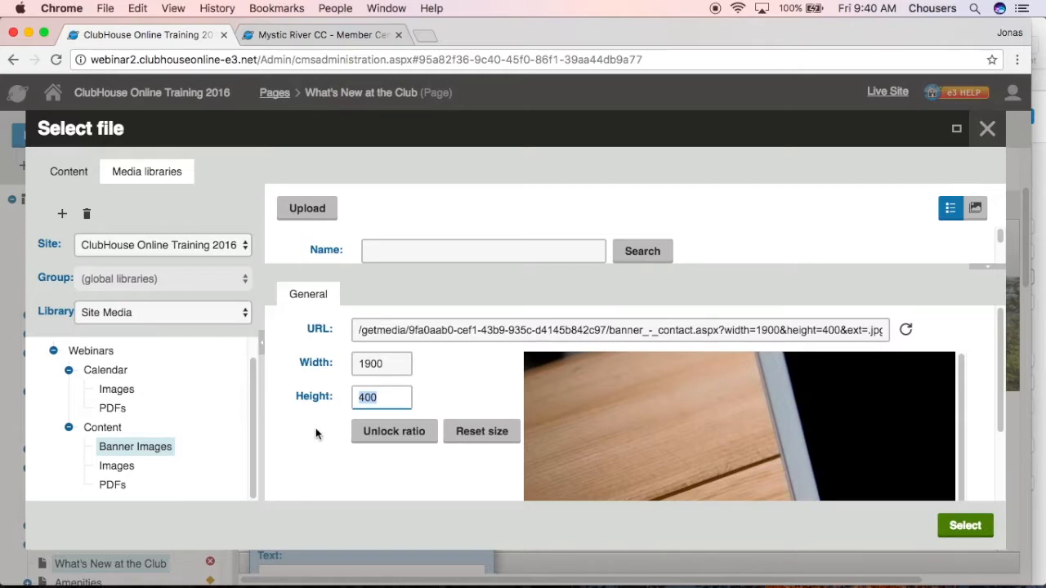
click(316, 428)
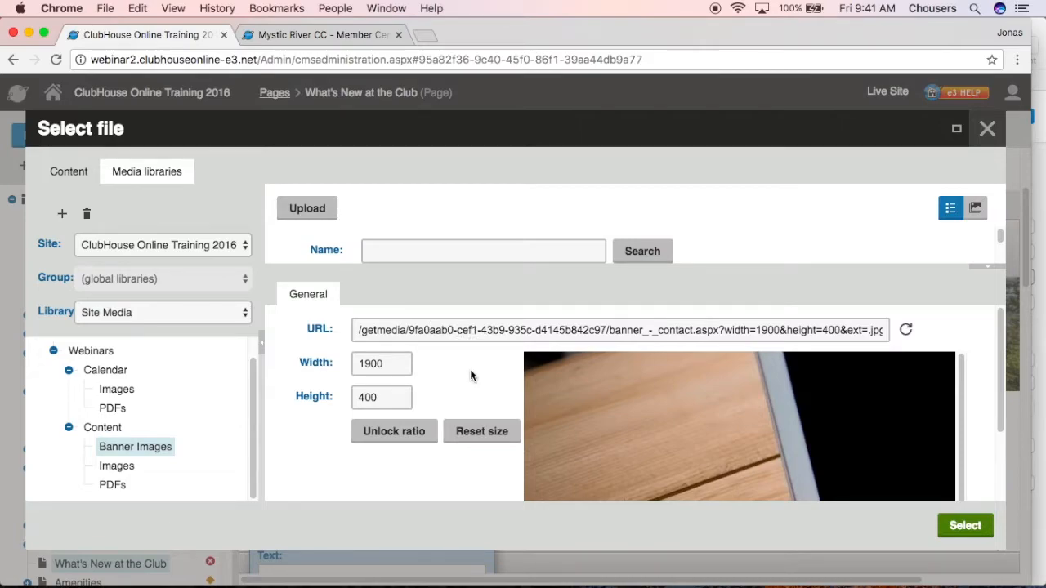
Apply the chosen image to the AlternativeEditableImage web part, then save and preview the page
click(967, 527)
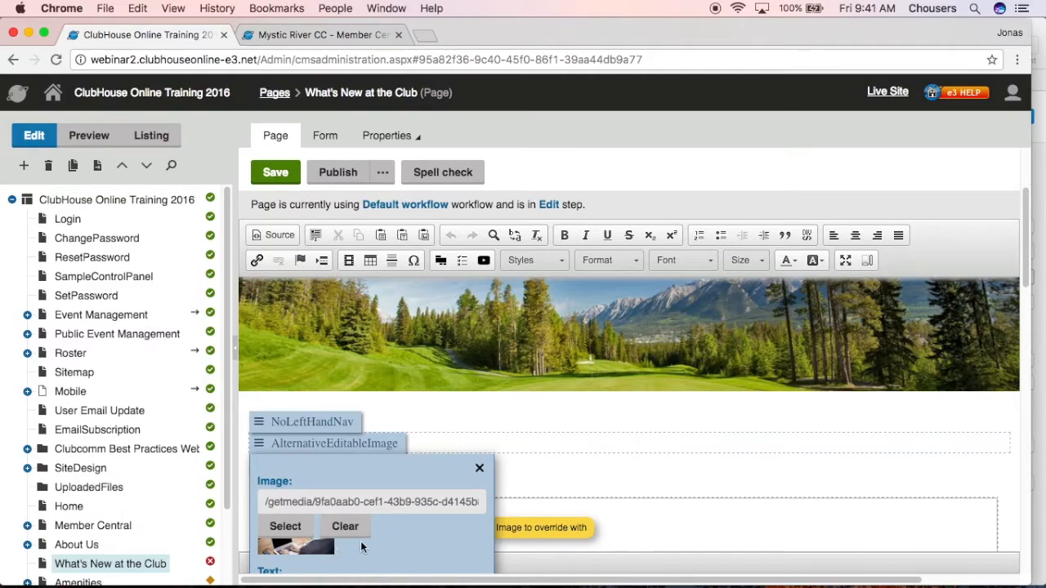
click(290, 172)
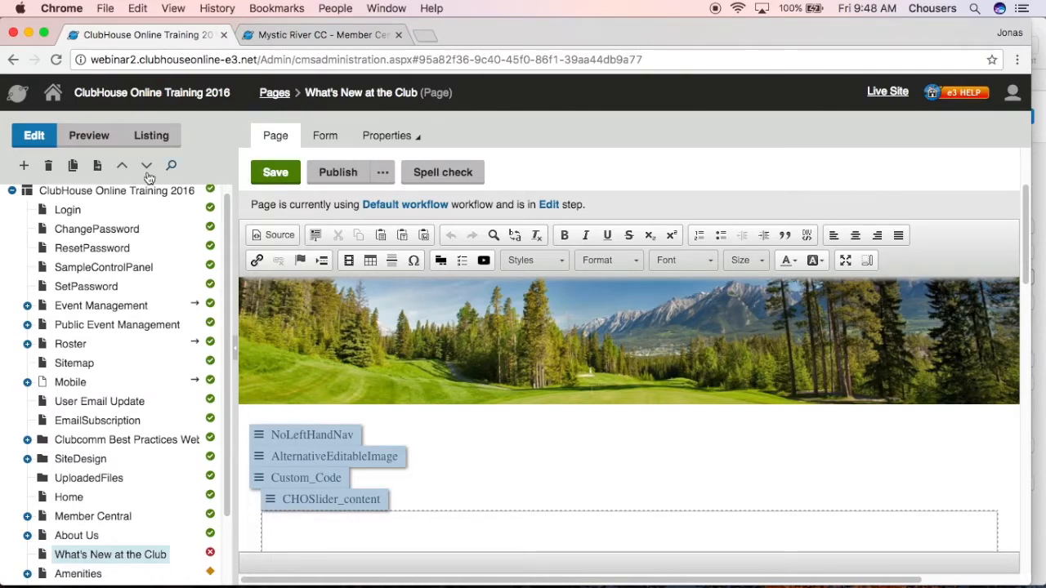
click(101, 141)
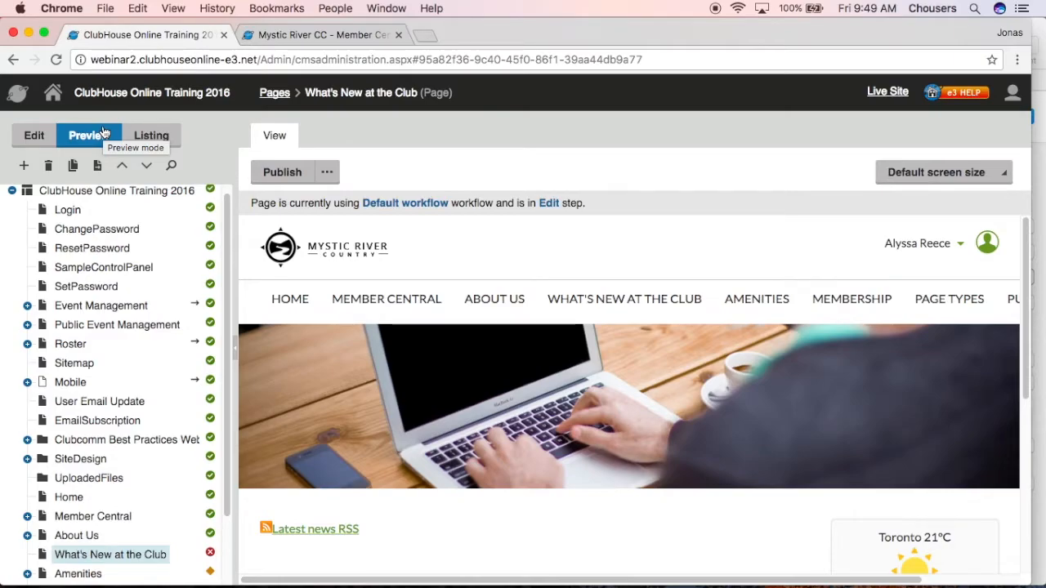
Return to editing, clear the image from the AlternativeEditableImage web part, and save and preview the page
click(16, 136)
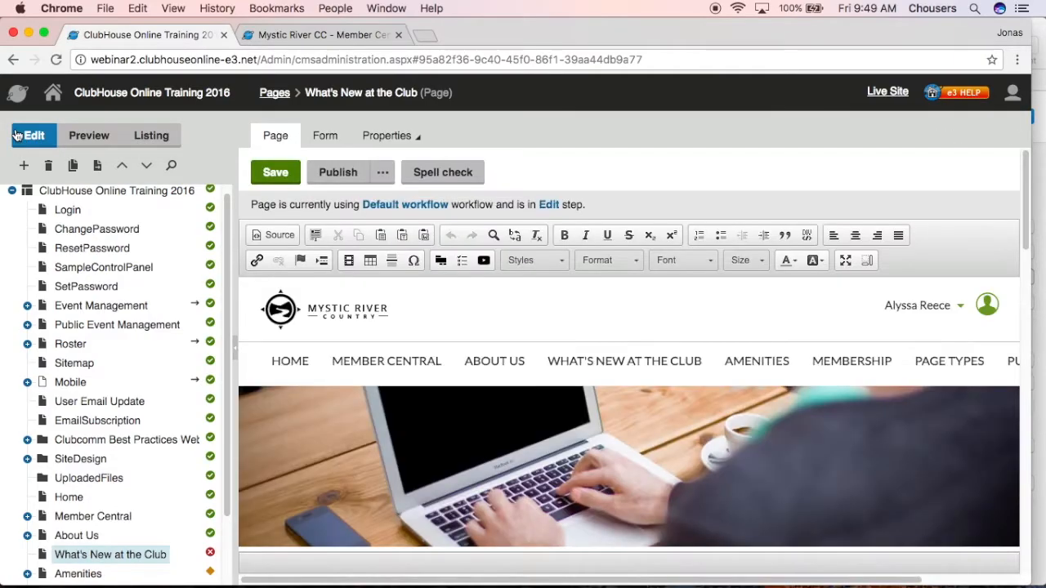
scroll(350, 394, down, 2)
scroll(350, 393, down, 1)
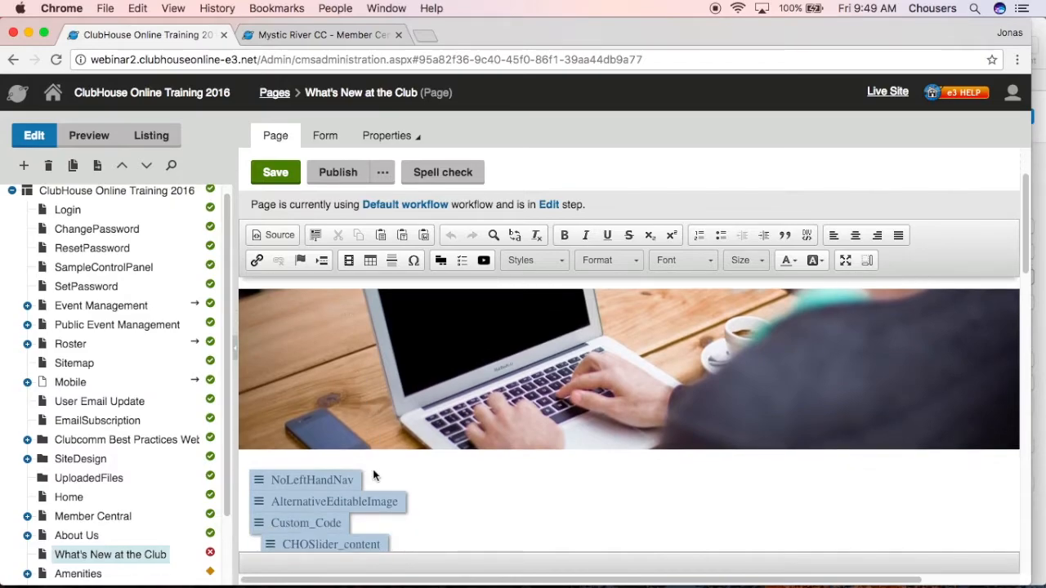
click(379, 501)
scroll(380, 501, down, 5)
scroll(381, 500, up, 3)
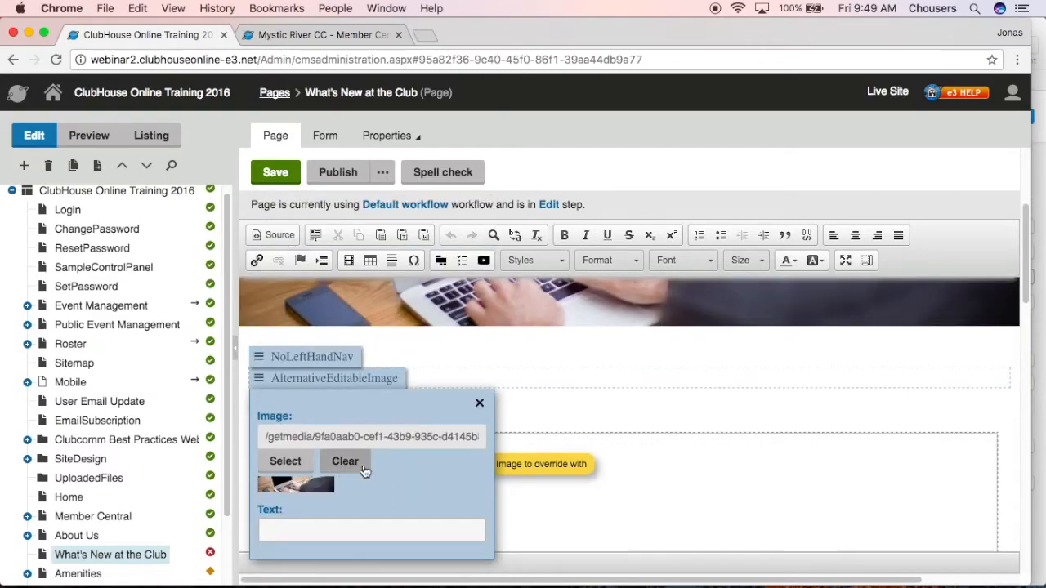
click(363, 468)
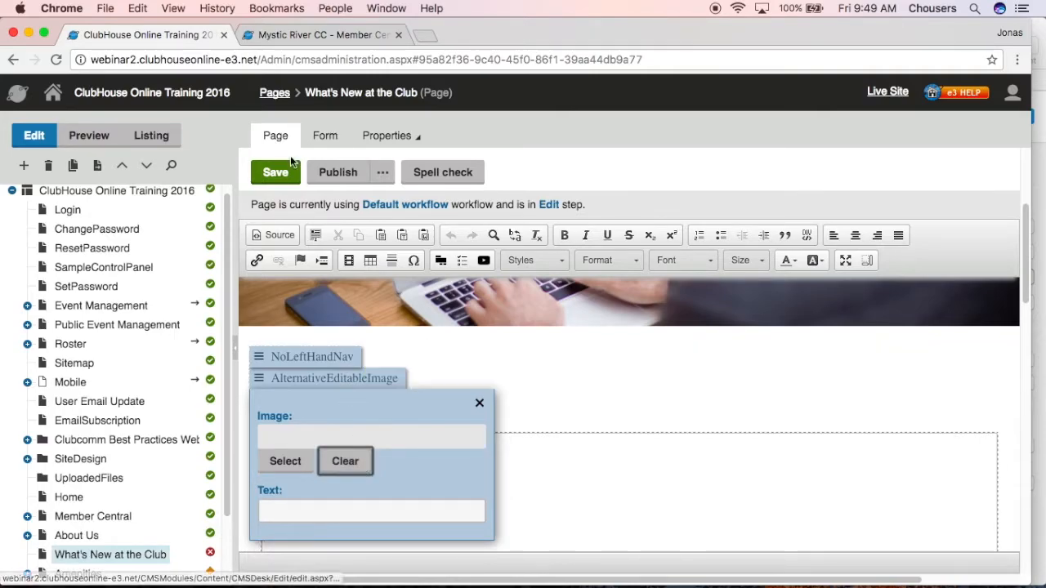
click(278, 179)
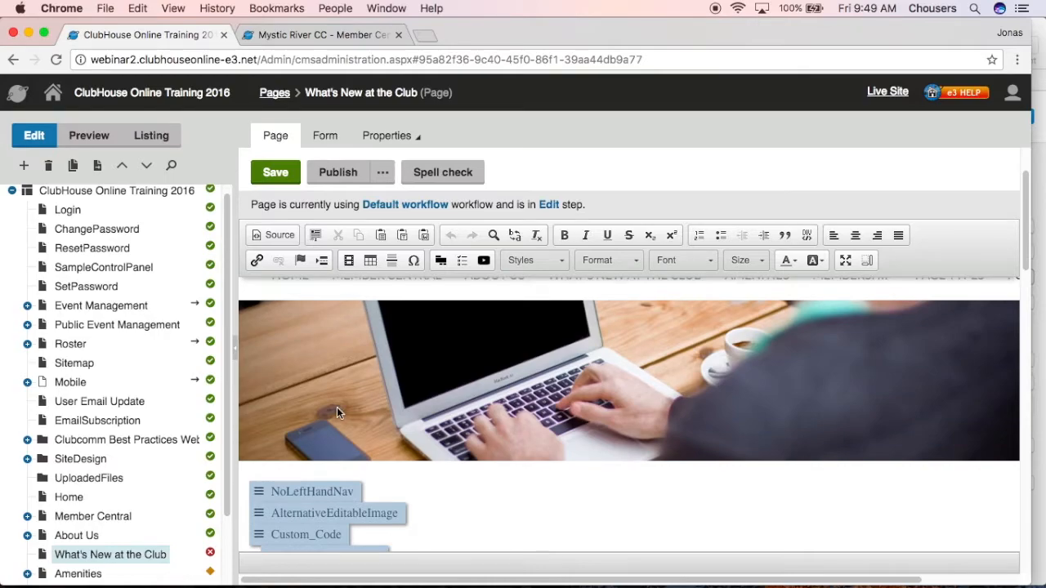
click(73, 145)
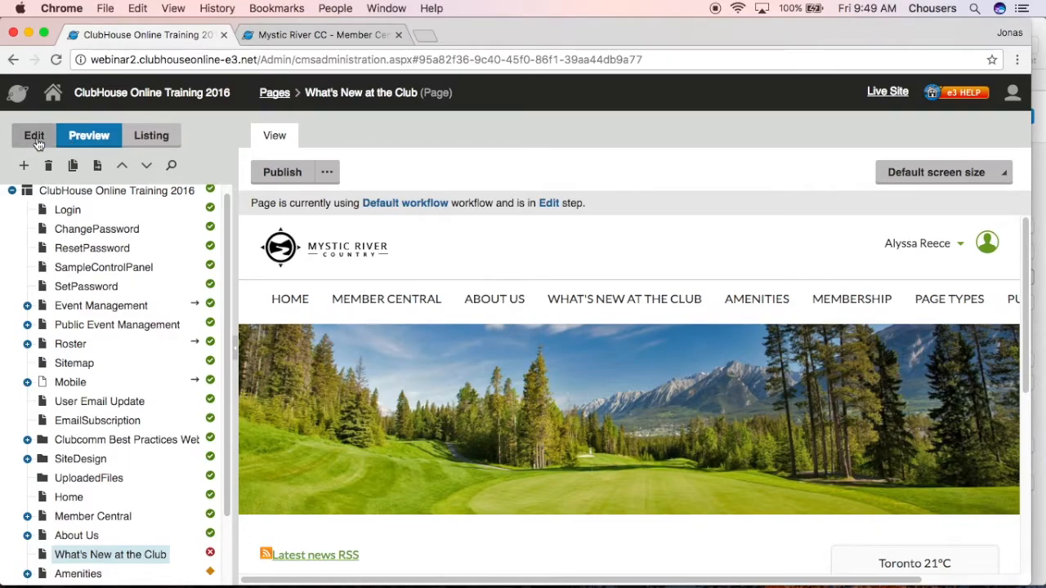
Return to editing and open image insertion for the wide text region beside the narrow column
click(34, 138)
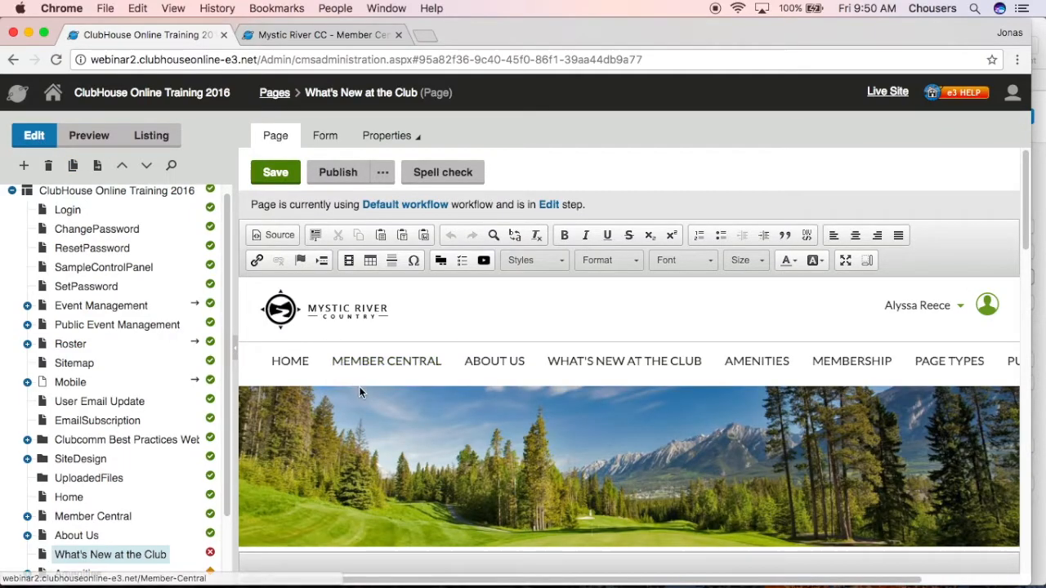
scroll(359, 392, down, 10)
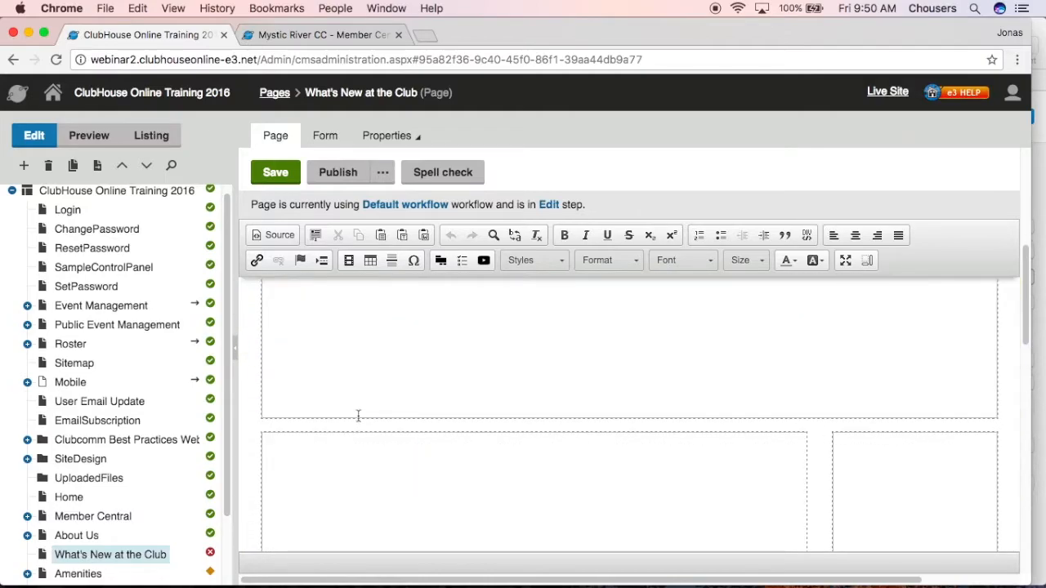
click(325, 458)
click(348, 260)
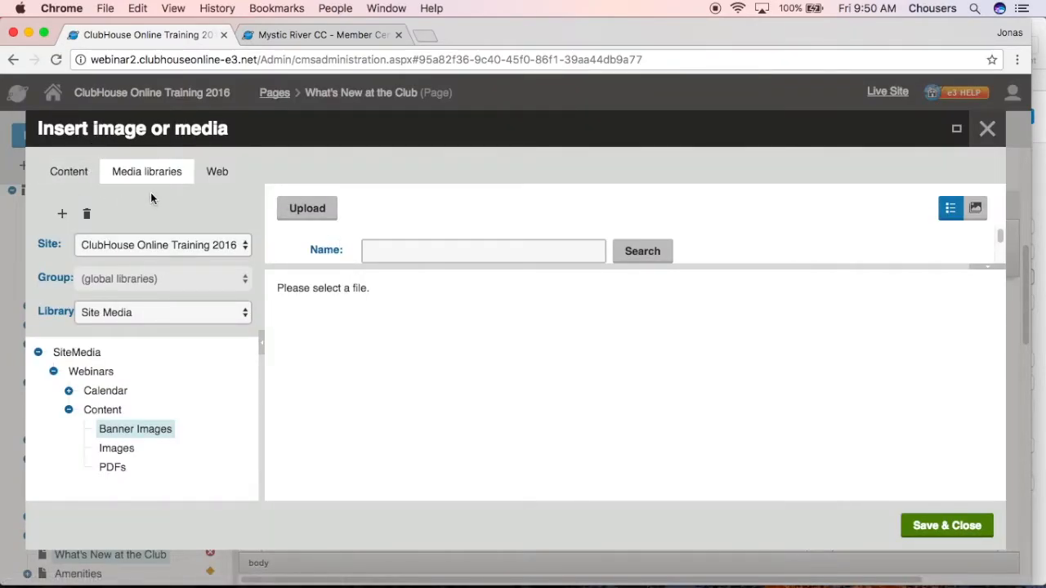
Search the Webinars > Content > Images folder for "map" and select the map image
click(121, 452)
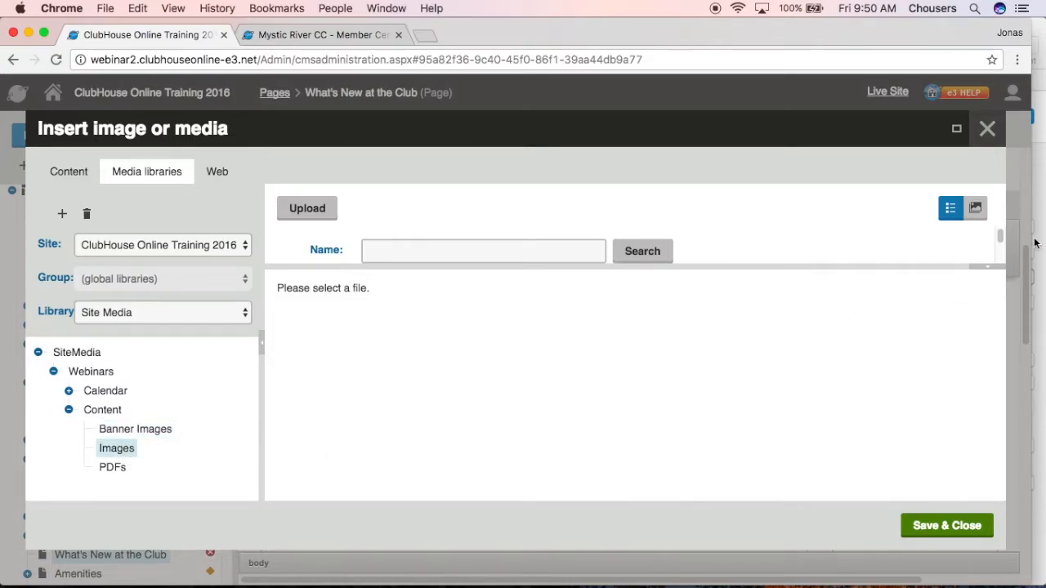
drag(998, 233, 997, 244)
click(570, 257)
text(map)
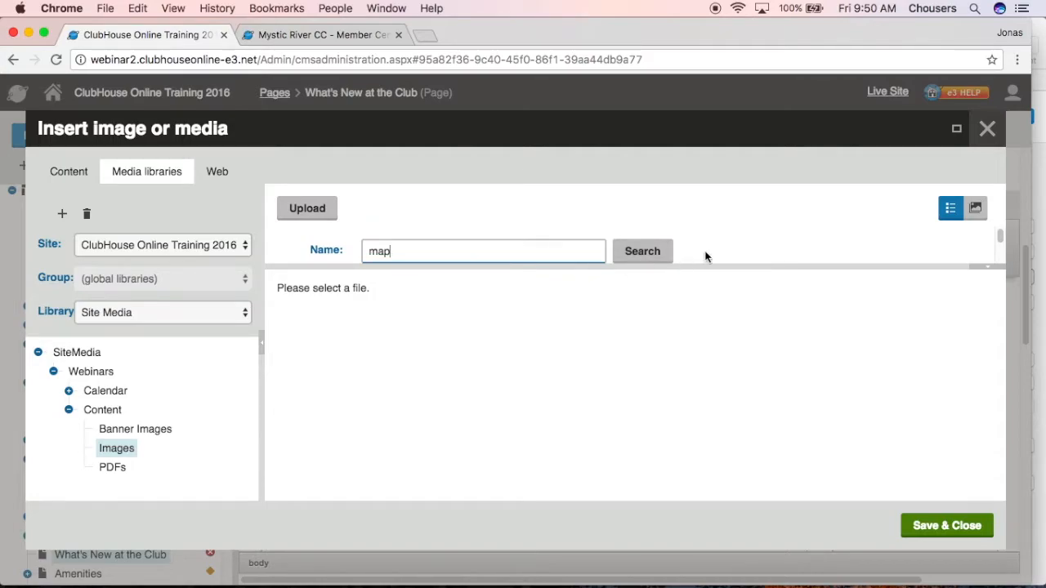
click(661, 258)
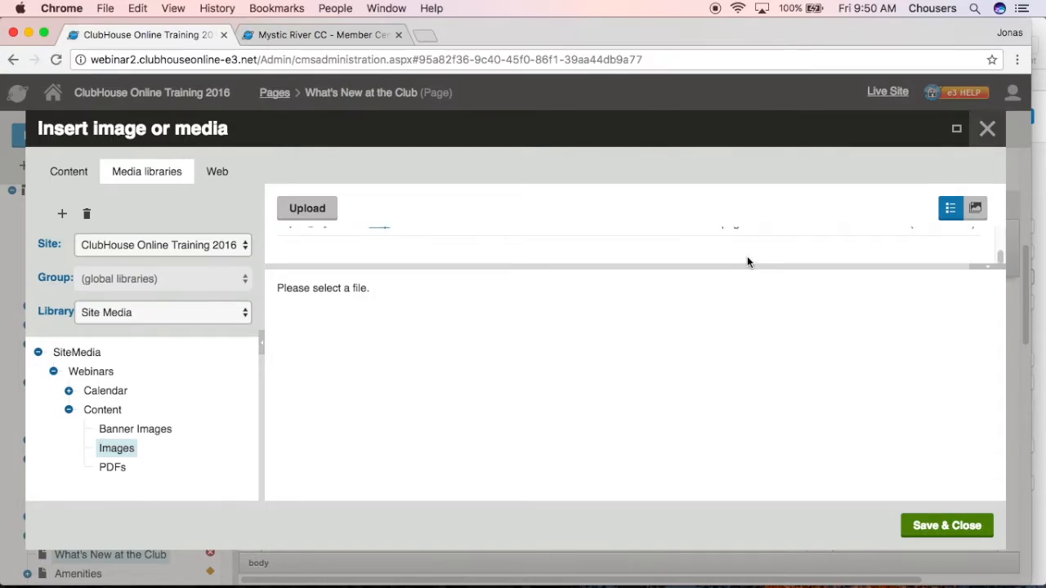
click(618, 235)
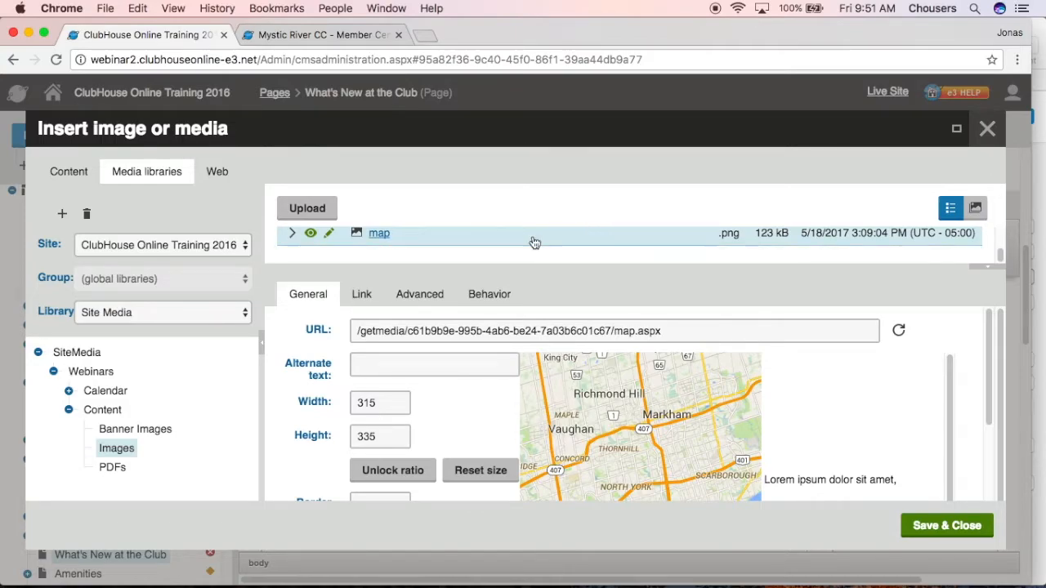
Set the map image's alternate text to "This is a map"
click(448, 362)
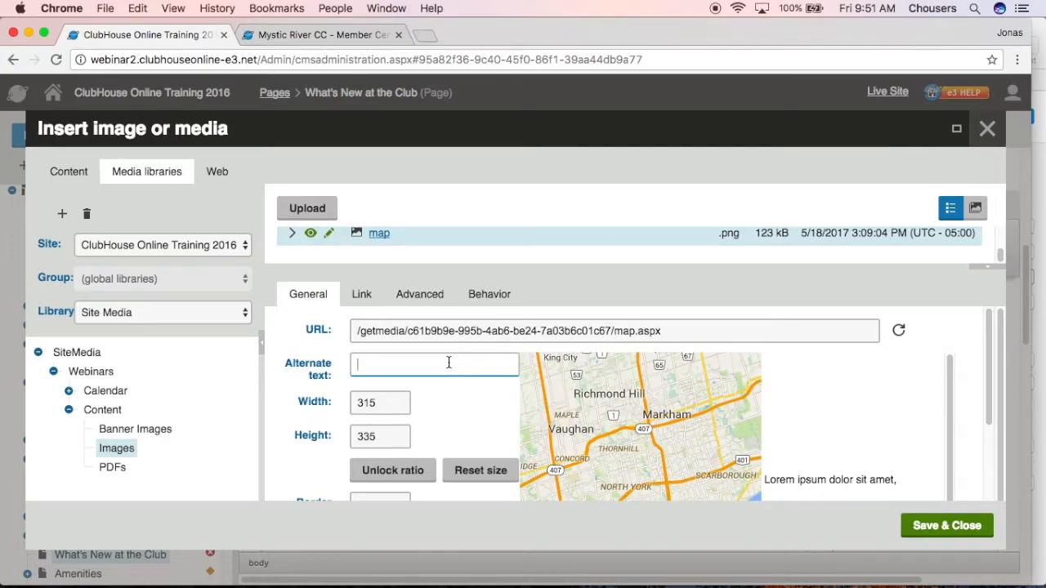
text(This is a map)
Give the map image a border width of 15
scroll(427, 417, down, 2)
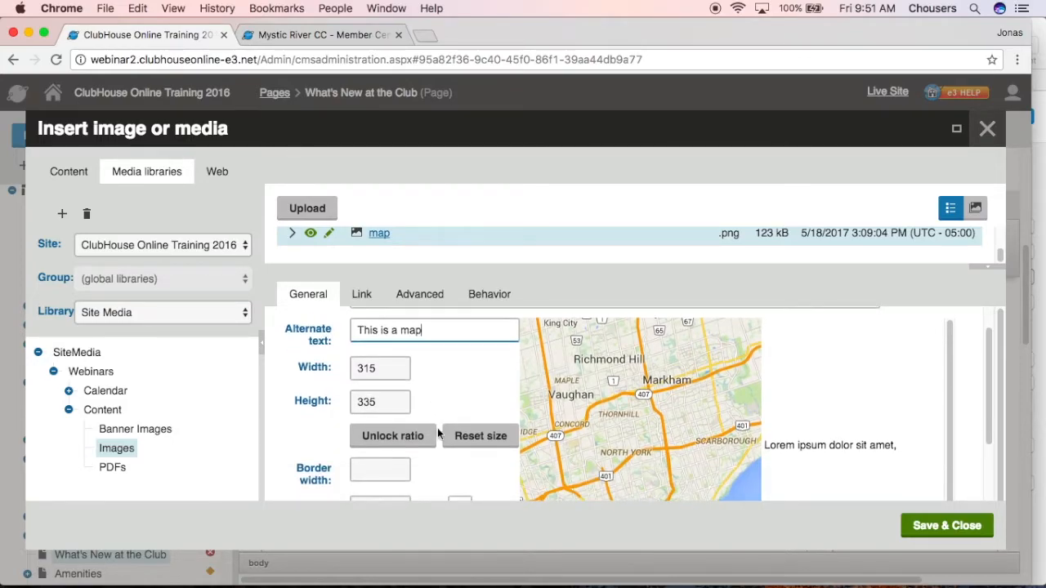
scroll(438, 433, down, 4)
click(404, 365)
text(15)
click(423, 366)
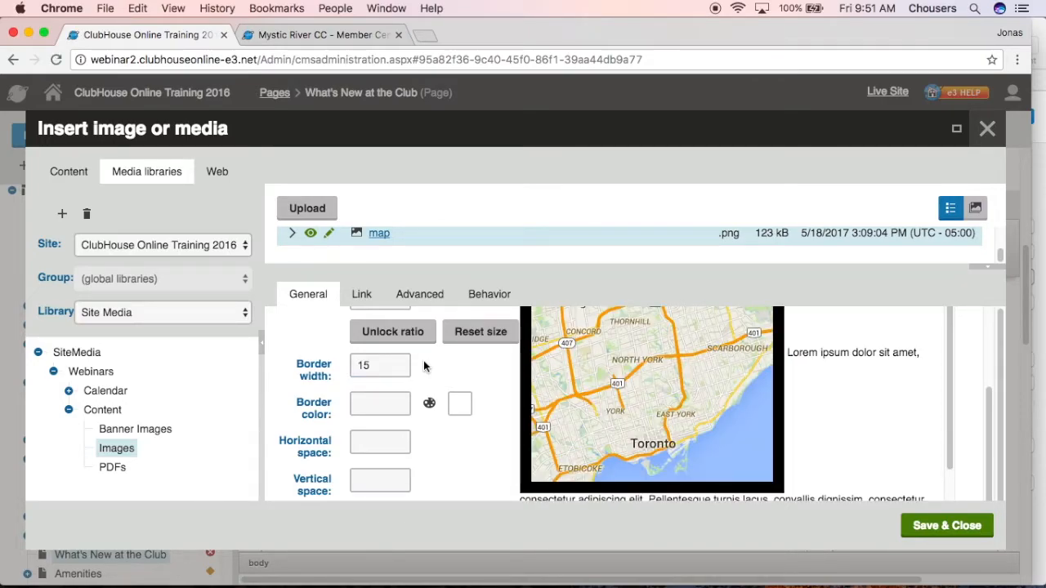
Set the map image's border color to the blue #1131D0
click(379, 404)
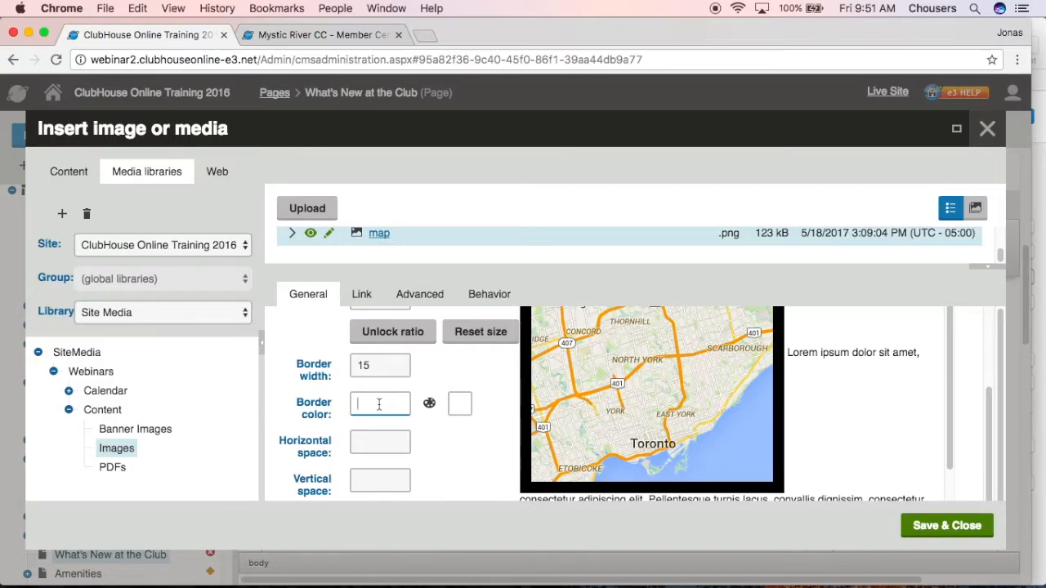
click(431, 405)
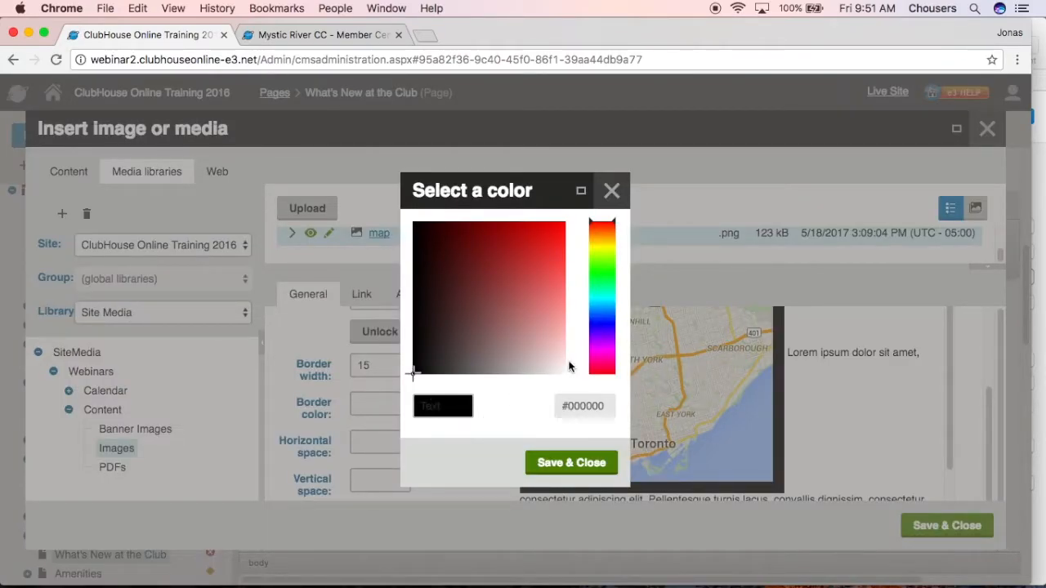
click(606, 320)
click(537, 235)
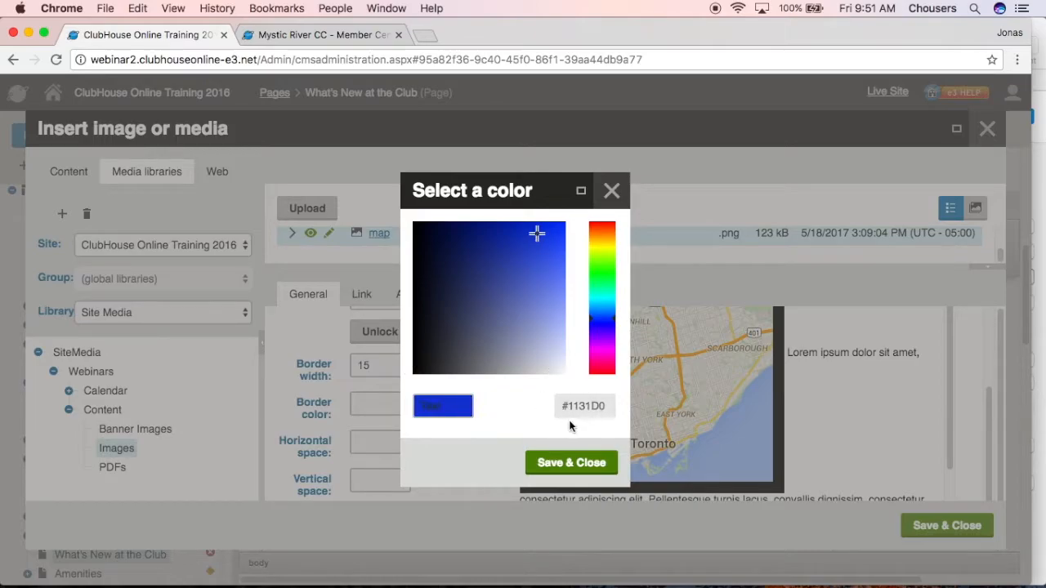
click(550, 463)
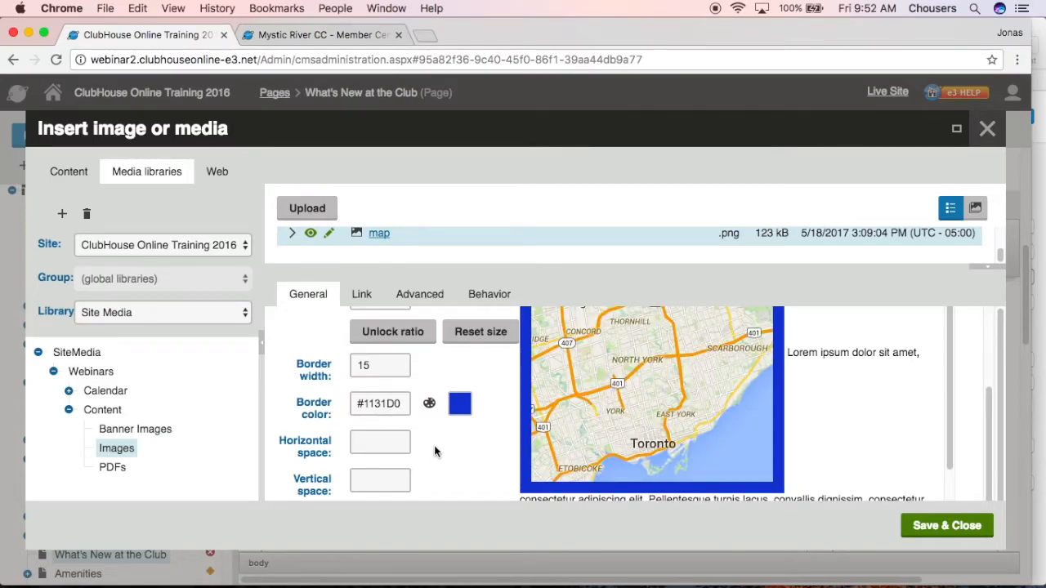
Set the map image's horizontal space to 15 and its vertical space to 10
click(399, 446)
text(15)
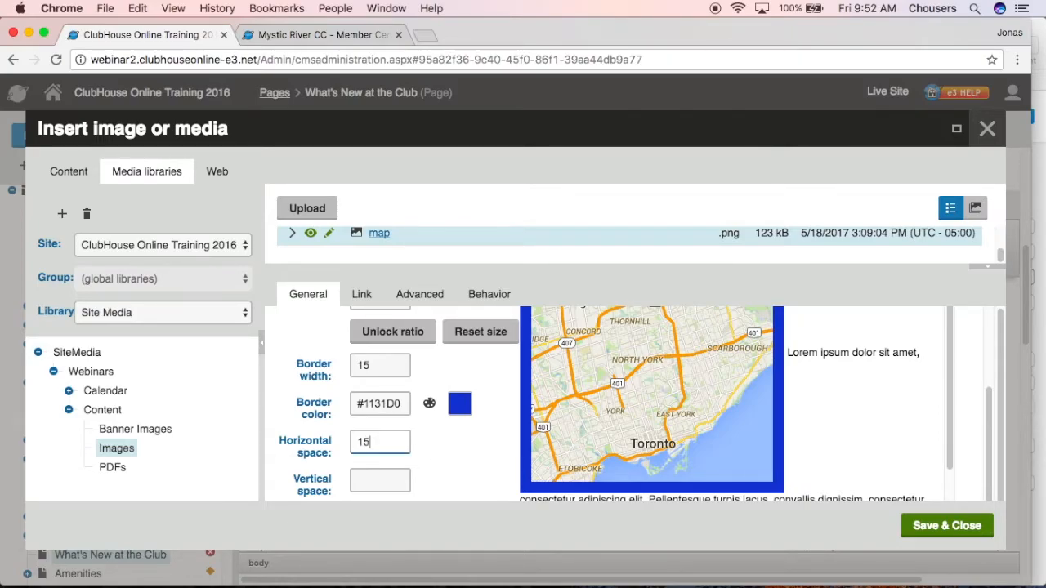
click(472, 454)
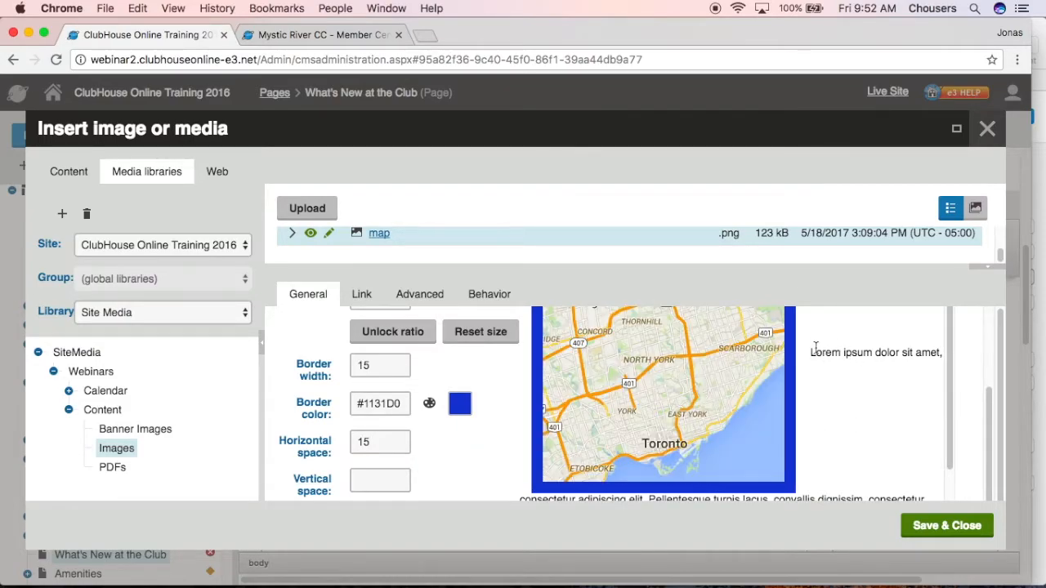
click(386, 479)
text(10)
click(444, 476)
Set the map image's alignment to Right
scroll(444, 475, down, 1)
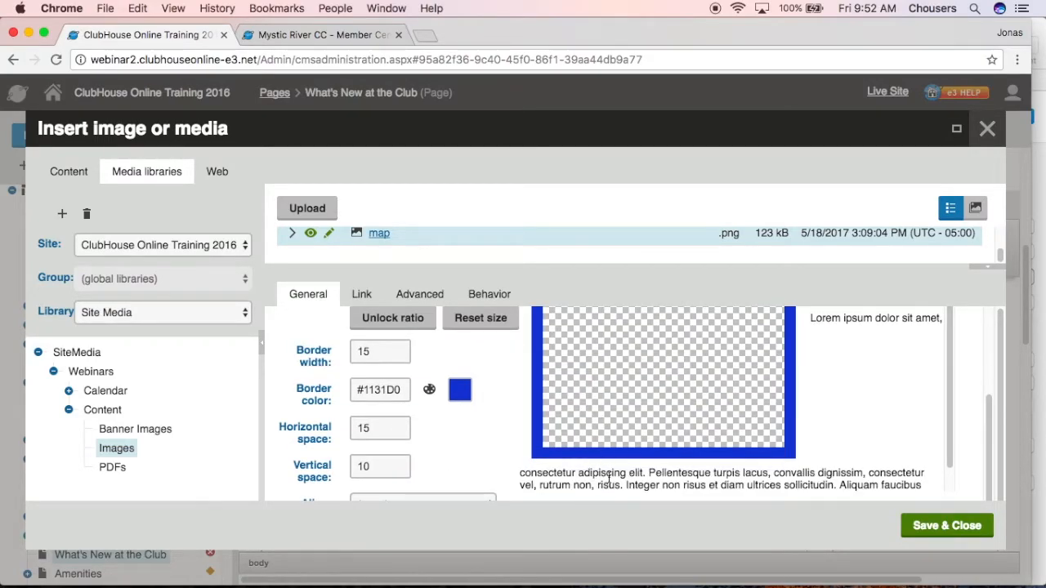
scroll(499, 465, down, 2)
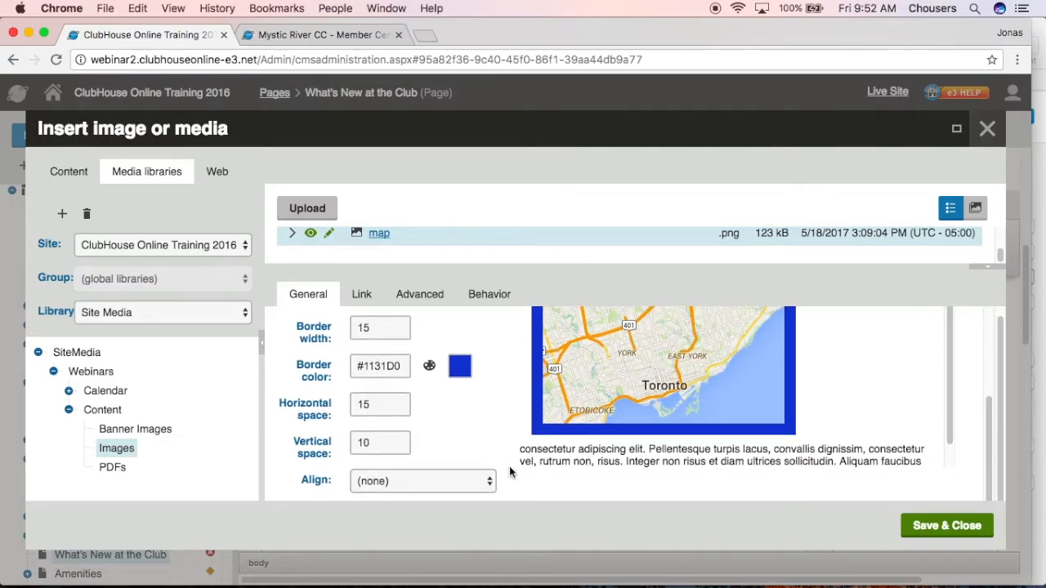
click(490, 482)
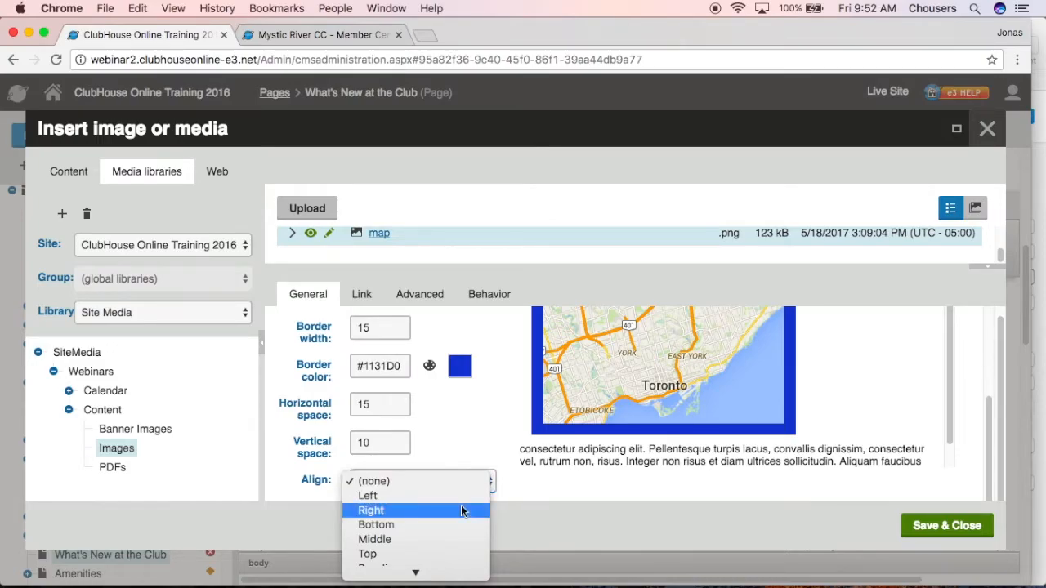
click(462, 508)
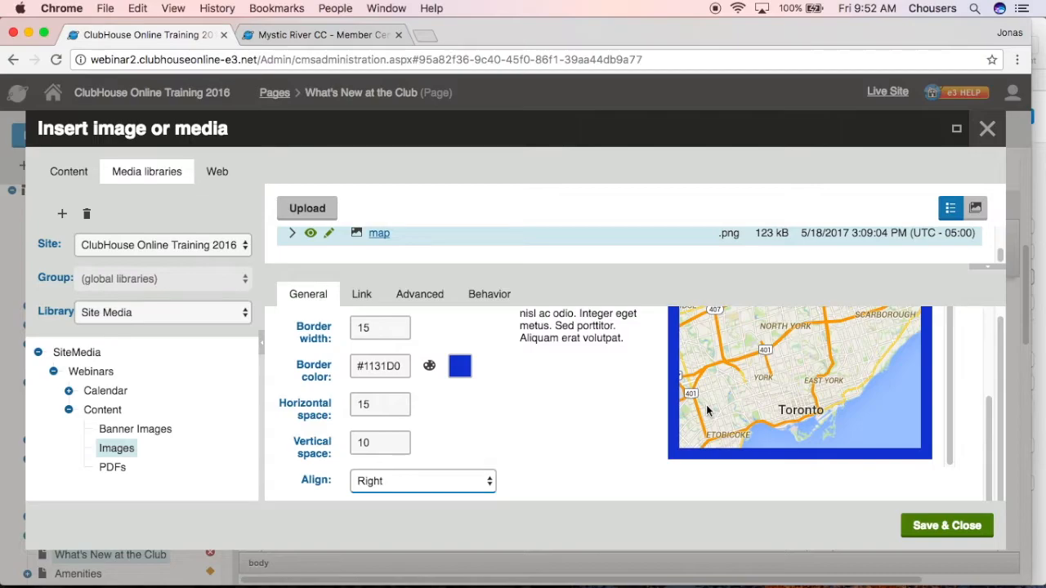
Reset the map image's alignment to none and clear its vertical space, horizontal space, border color and border width
click(457, 480)
click(439, 455)
click(397, 442)
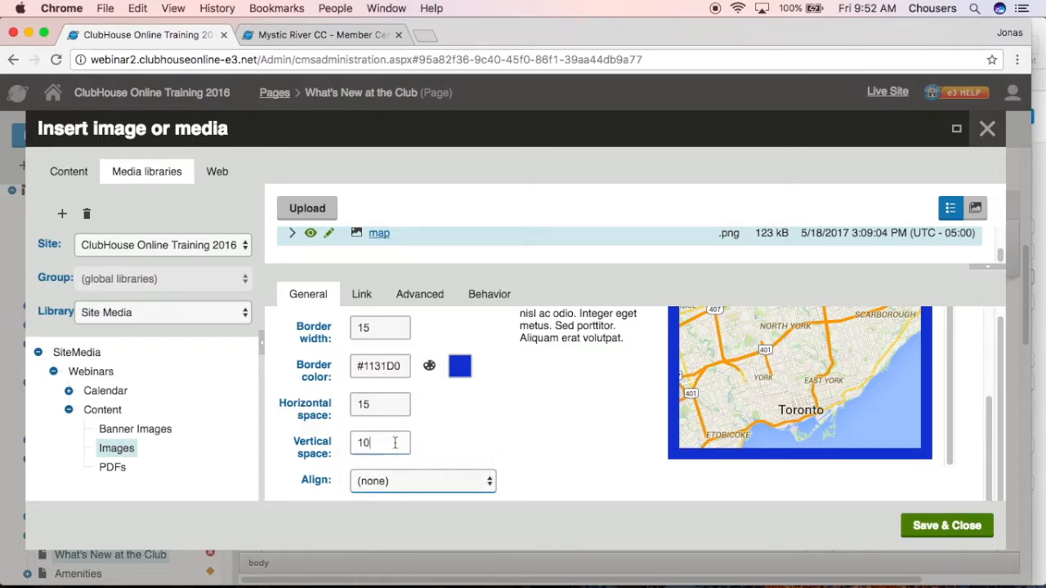
key(BackSpace)
key(BackSpace)
click(399, 413)
key(BackSpace)
key(BackSpace)
click(402, 367)
key(BackSpace)
key(BackSpace)
key(BackSpace)
key(BackSpace)
key(BackSpace)
click(395, 328)
key(BackSpace)
key(BackSpace)
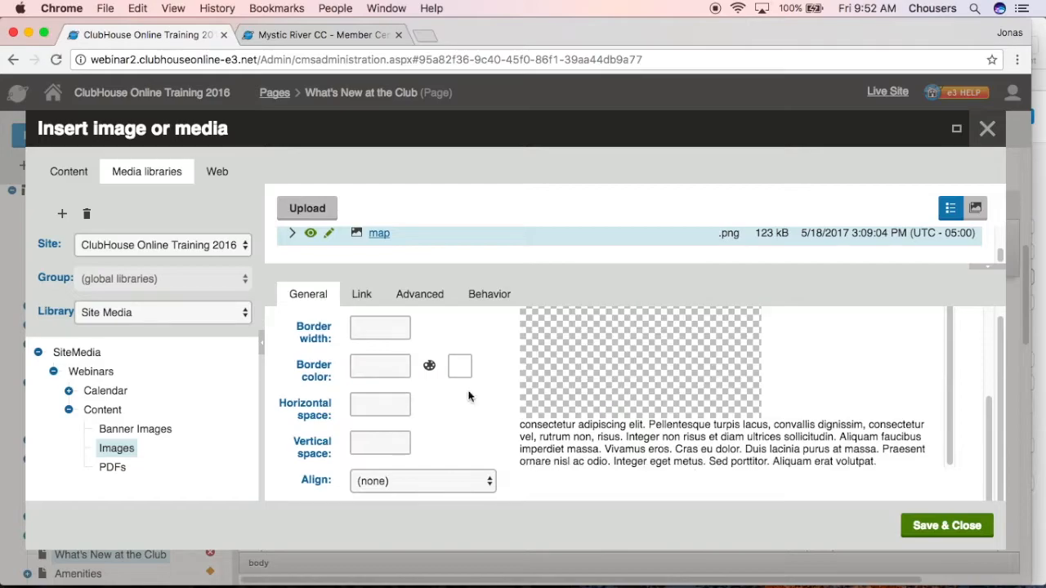
Insert the map image into the What's New at the Club page and save the page
scroll(470, 392, up, 2)
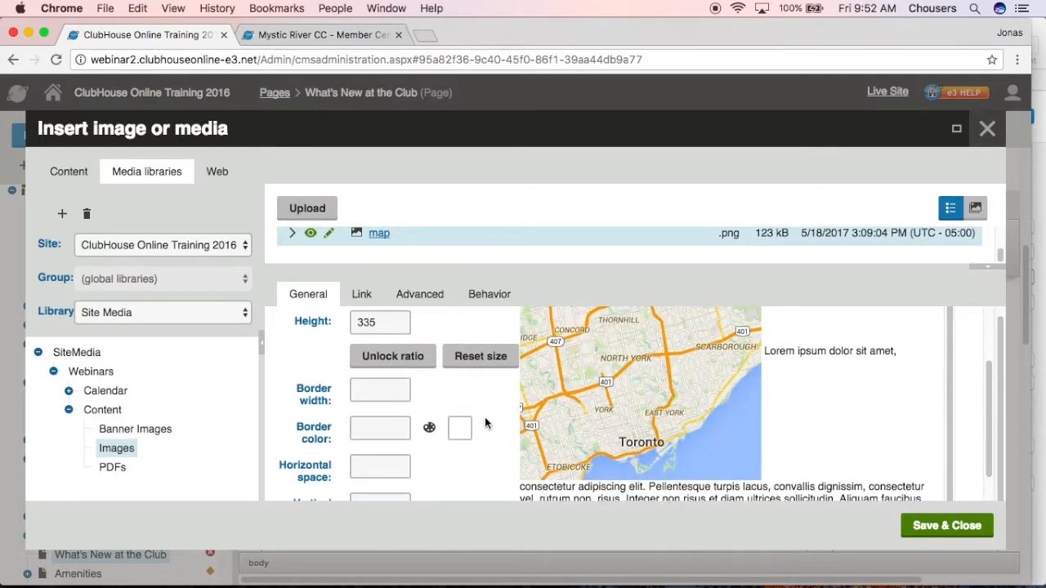
scroll(485, 422, up, 2)
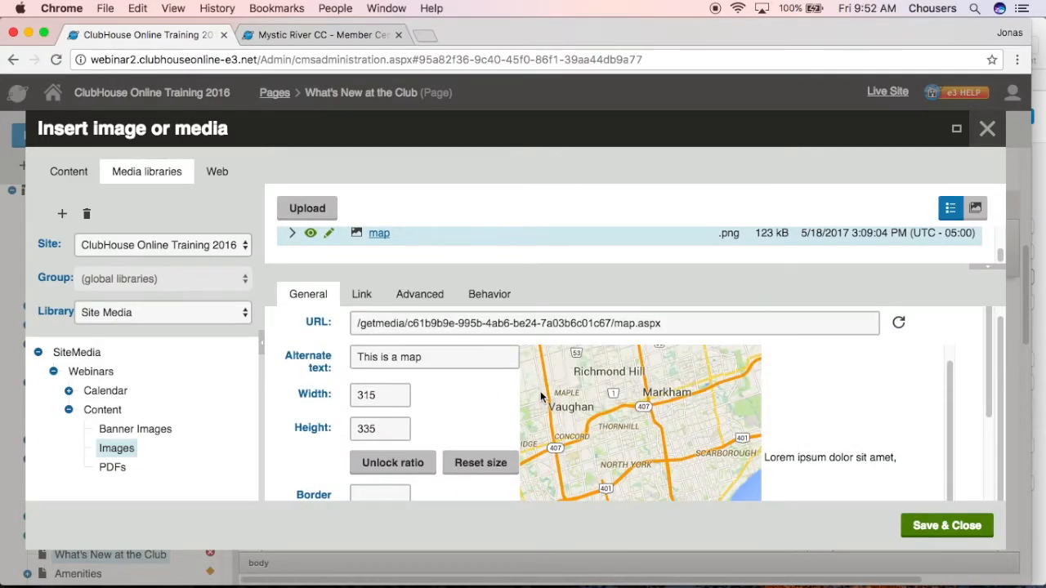
click(931, 527)
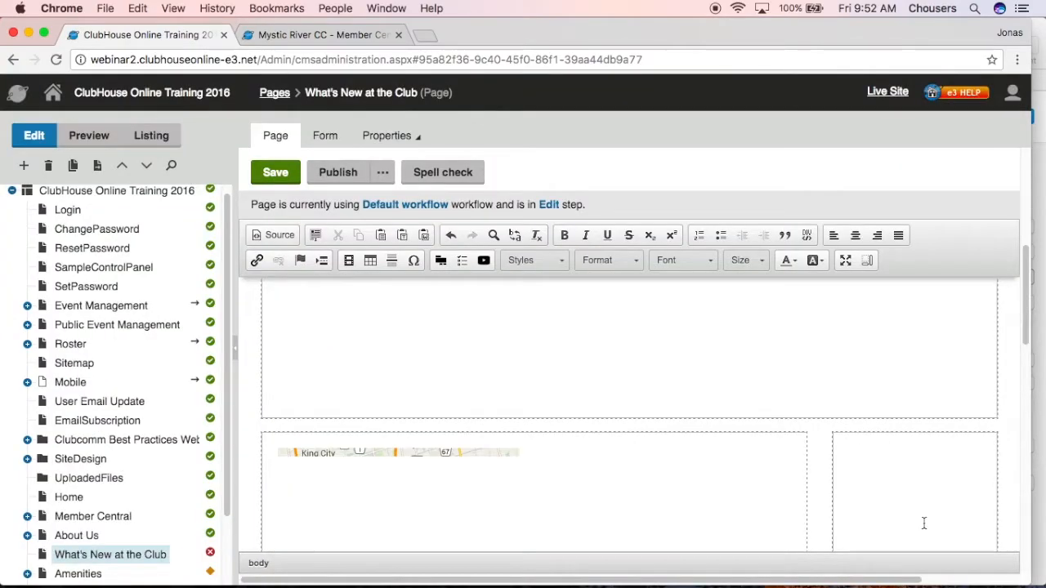
scroll(560, 528, down, 4)
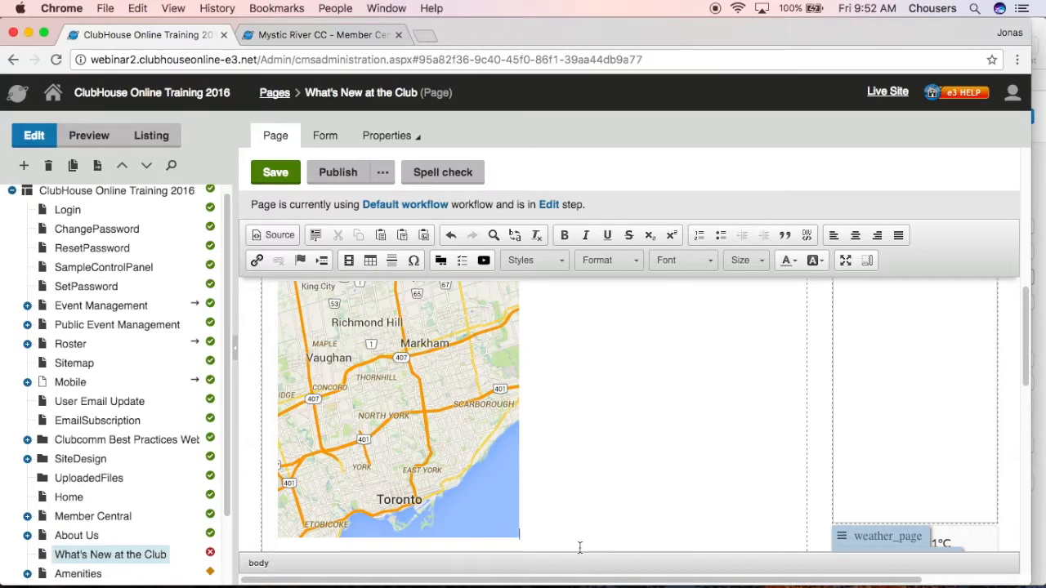
click(273, 176)
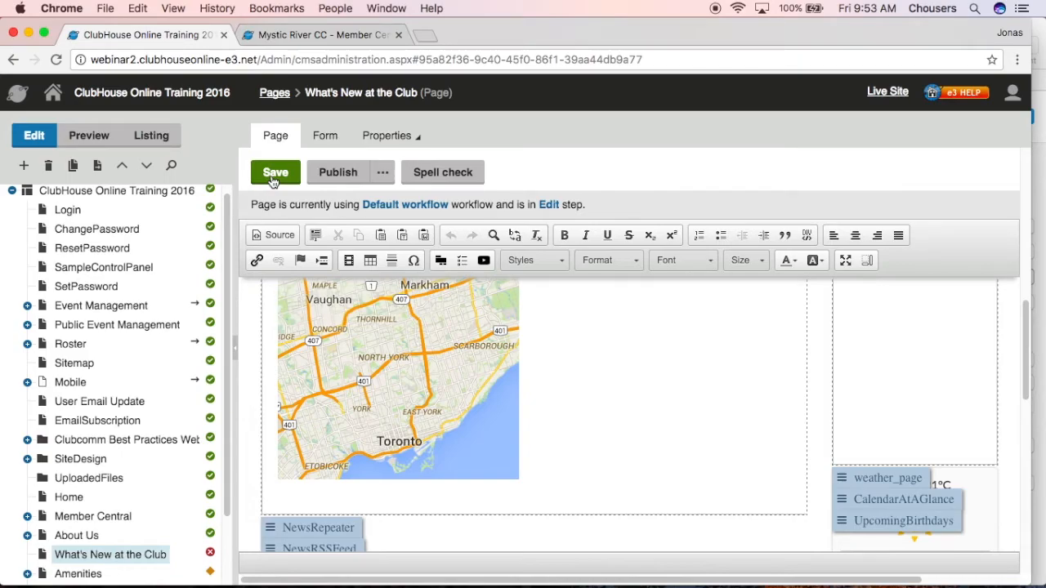
Examine the banner and navigation of the live Member Central page, and return to the page tree in the site administration
click(322, 36)
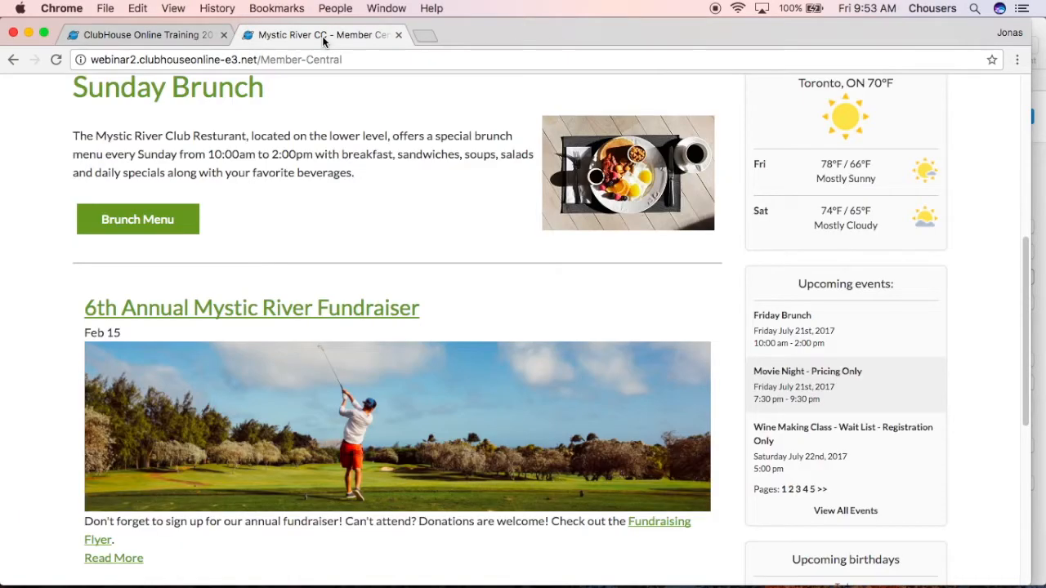
scroll(341, 117, up, 10)
mouse_move(357, 160)
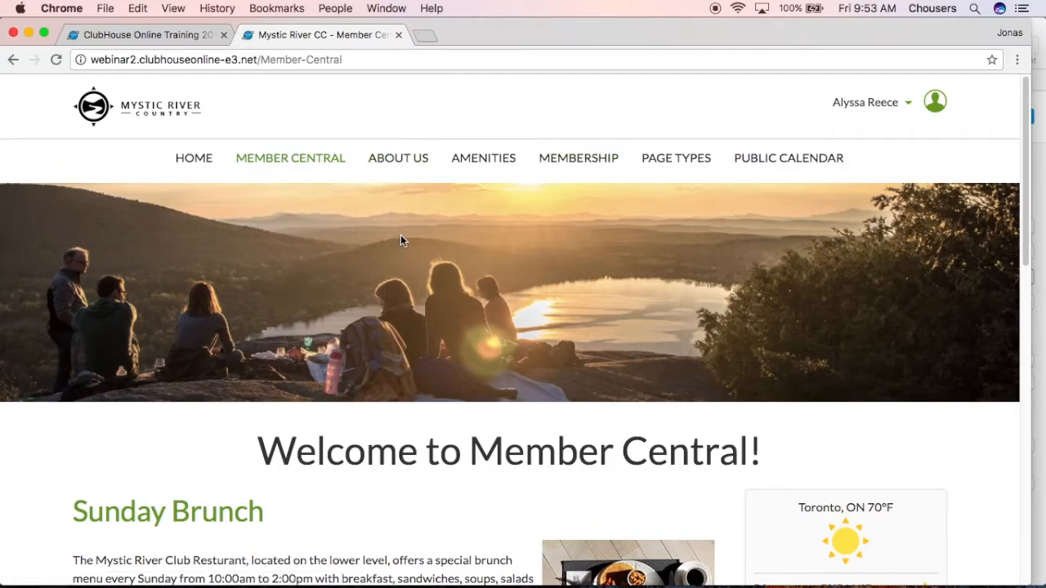
click(180, 37)
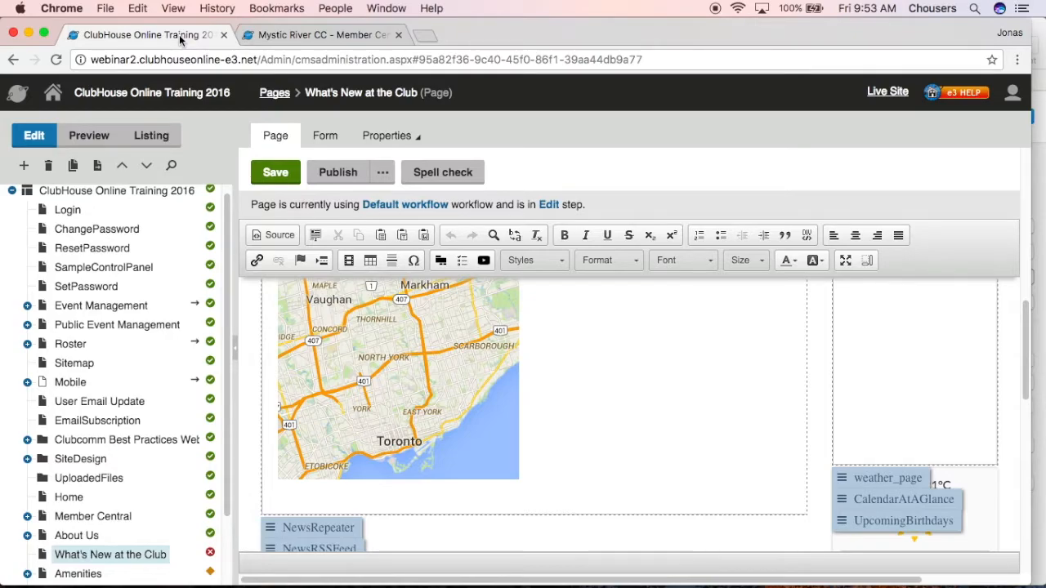
scroll(201, 531, down, 3)
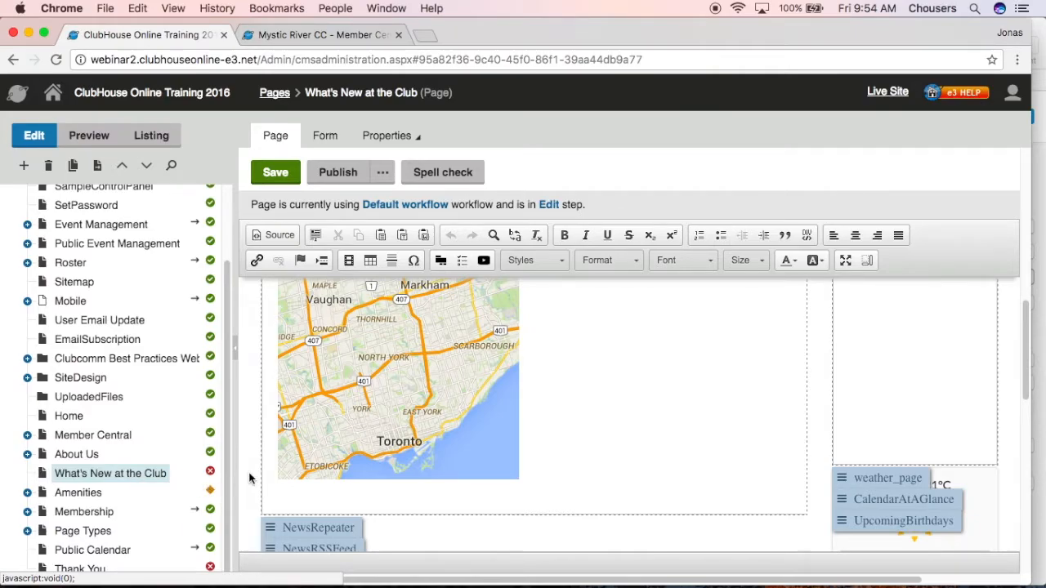
Publish the What's New at the Club page, reload the live site and view the published page there
click(337, 172)
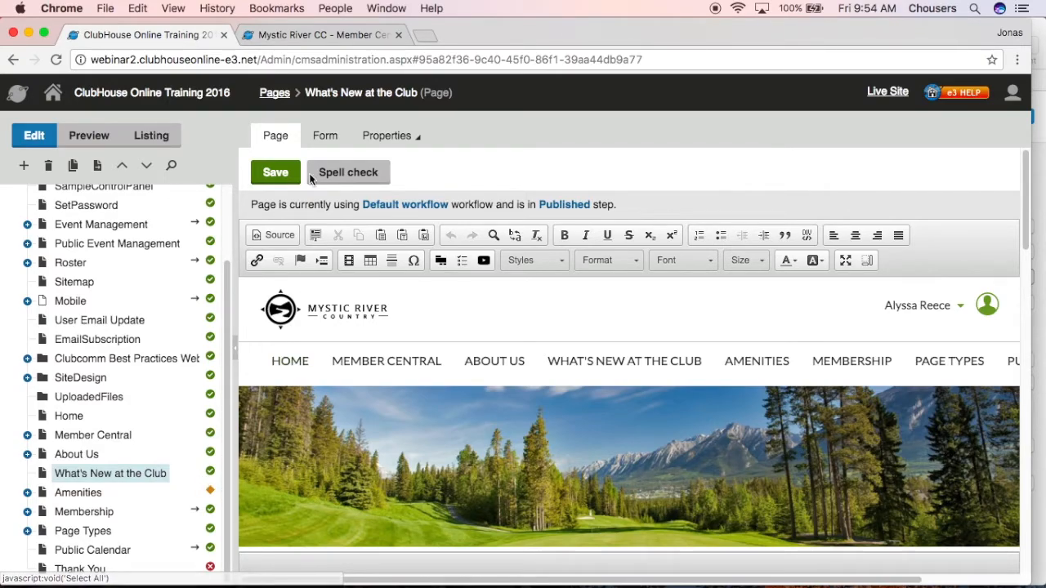
click(309, 37)
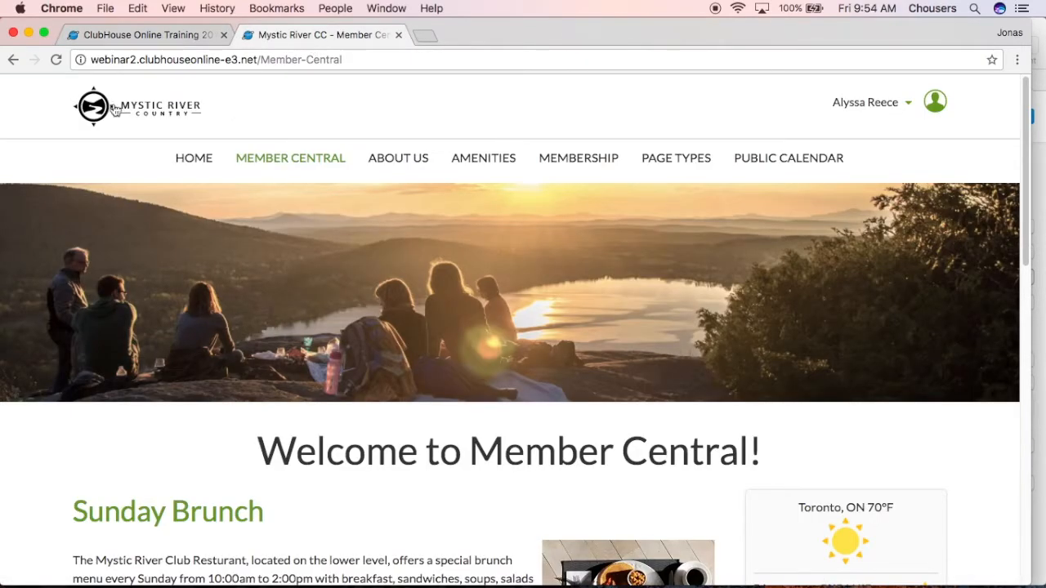
click(57, 60)
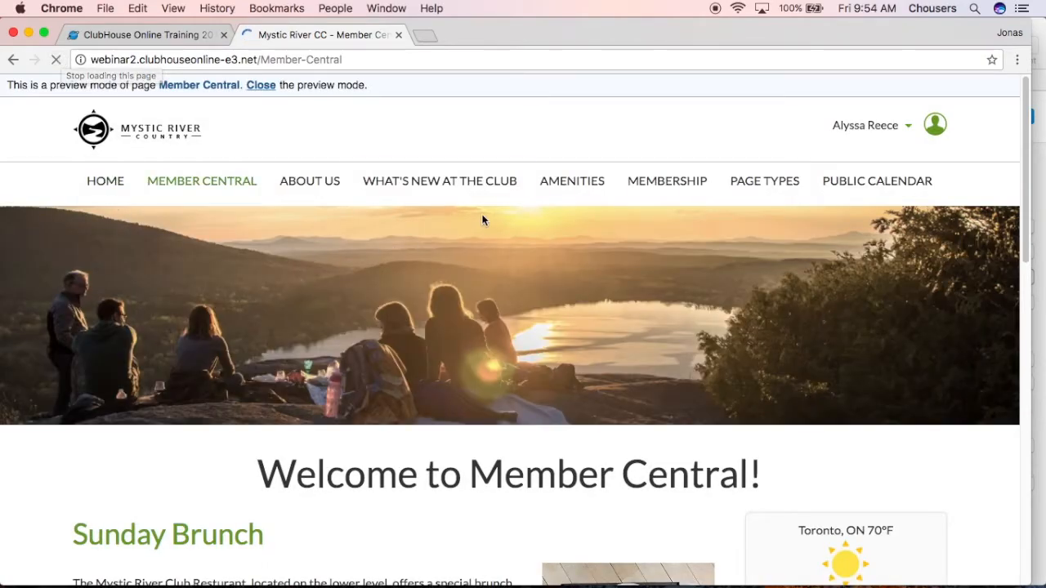
click(410, 188)
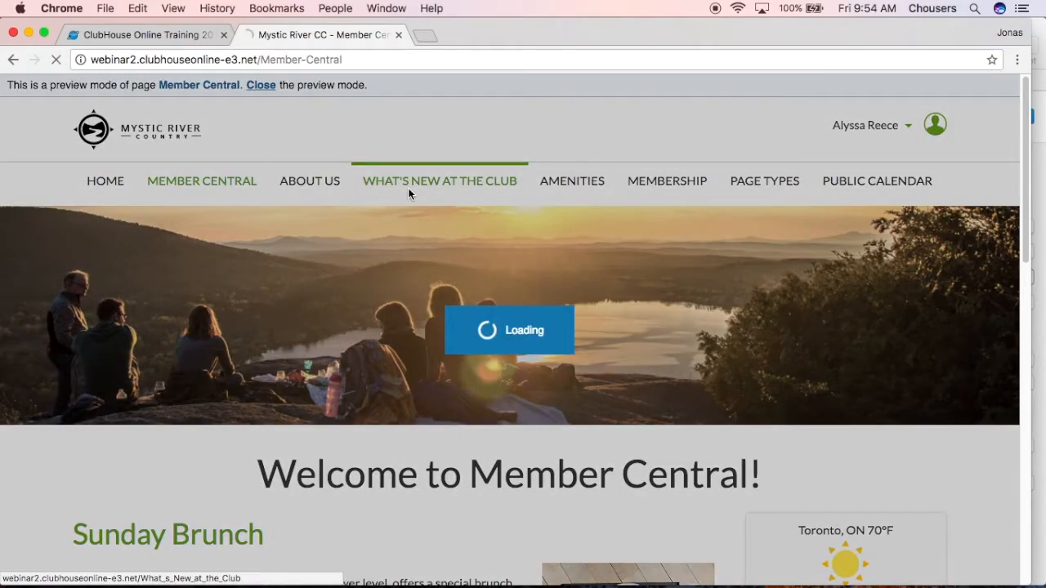
scroll(450, 278, down, 5)
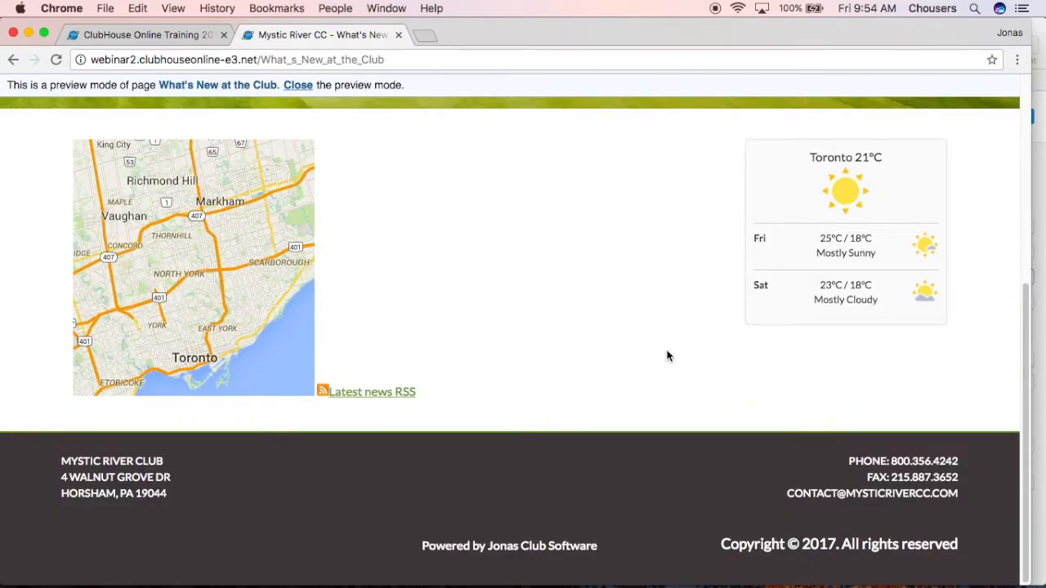
scroll(663, 353, up, 10)
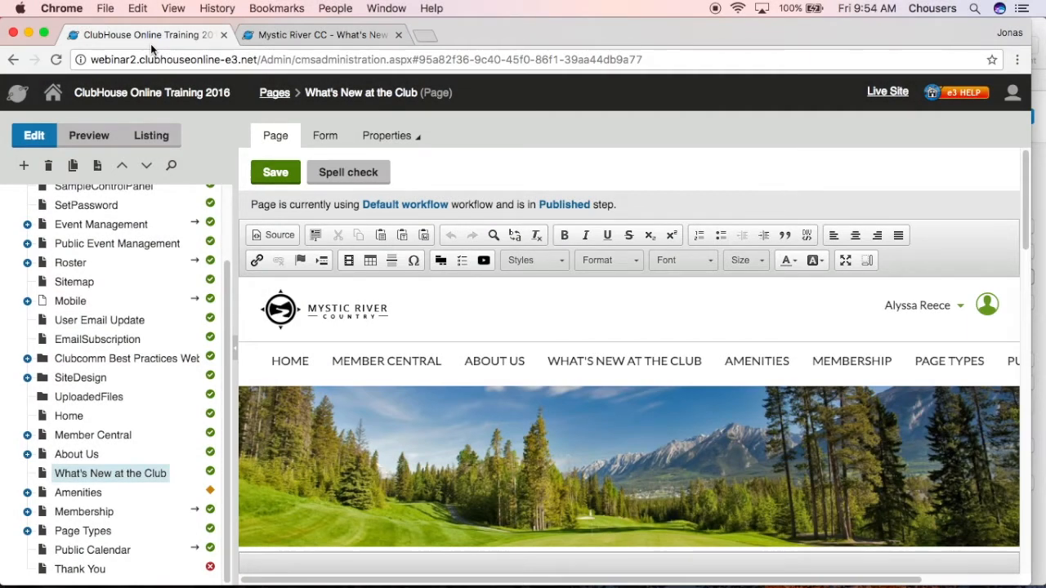
Place the text cursor below the map image in the page's content area and clear the trial text entered there
scroll(405, 328, down, 10)
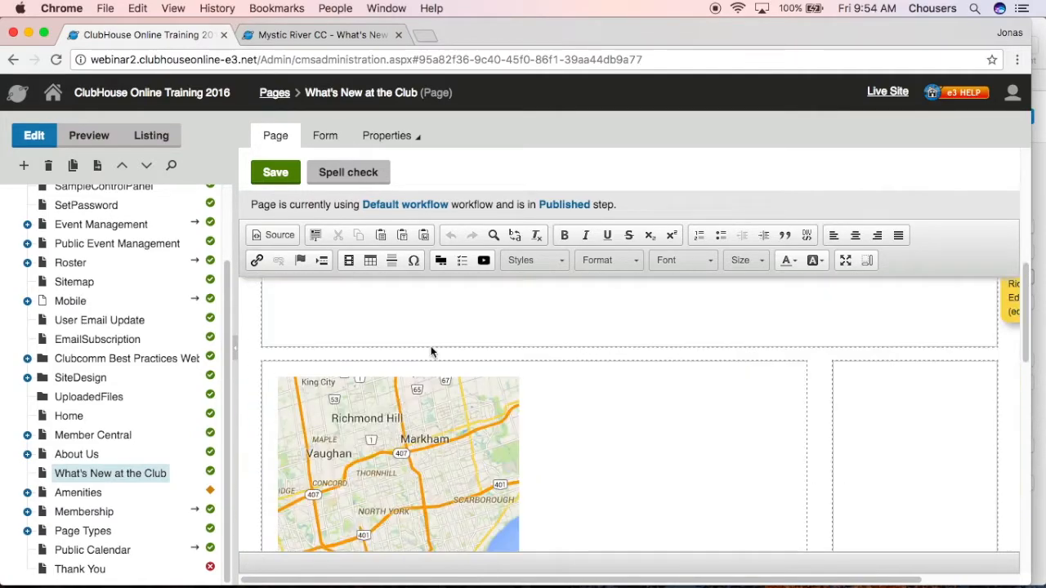
click(385, 416)
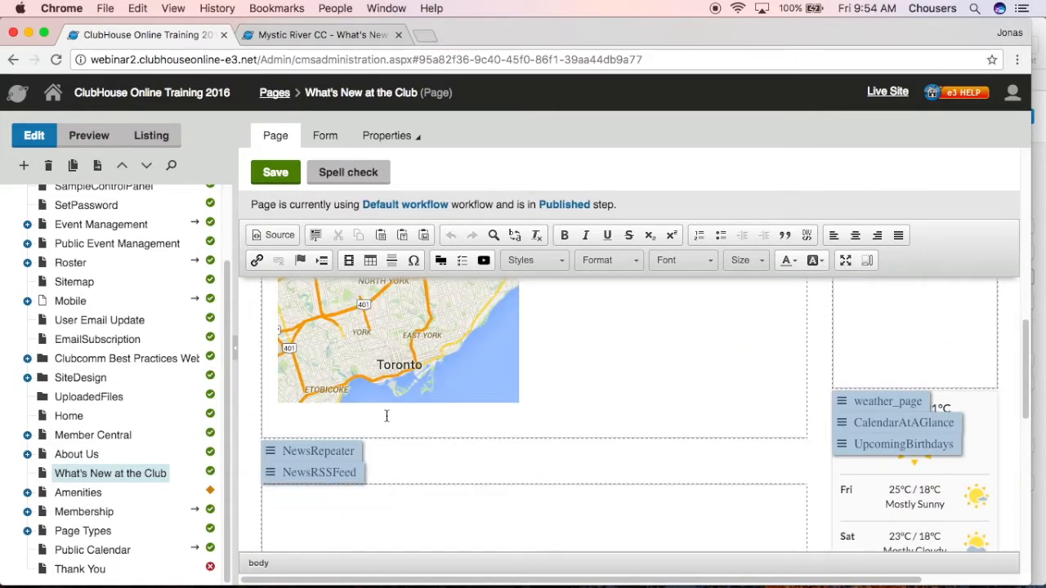
text(hgfjg)
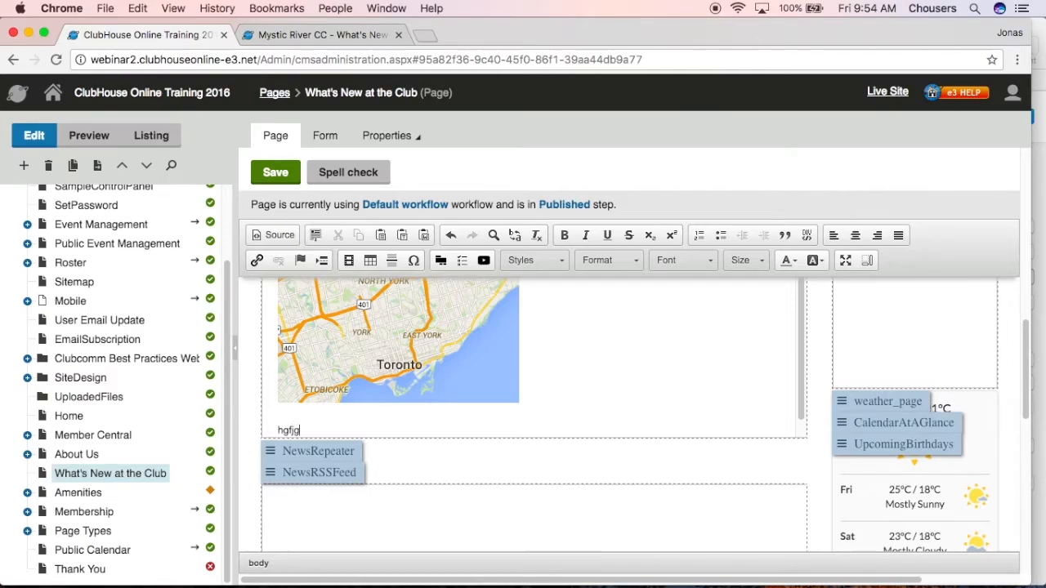
key(BackSpace)
key(BackSpace)
key(BackSpace)
key(BackSpace)
key(BackSpace)
Switch to the webinar text document in Pages and copy its entire text, from the title to the contact details
click(1040, 242)
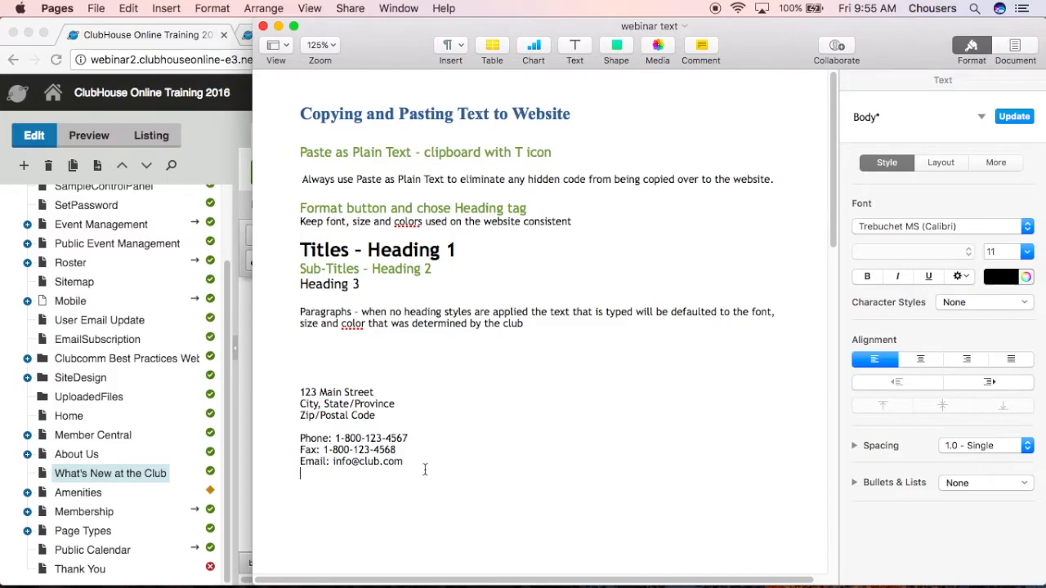
drag(424, 467, 298, 112)
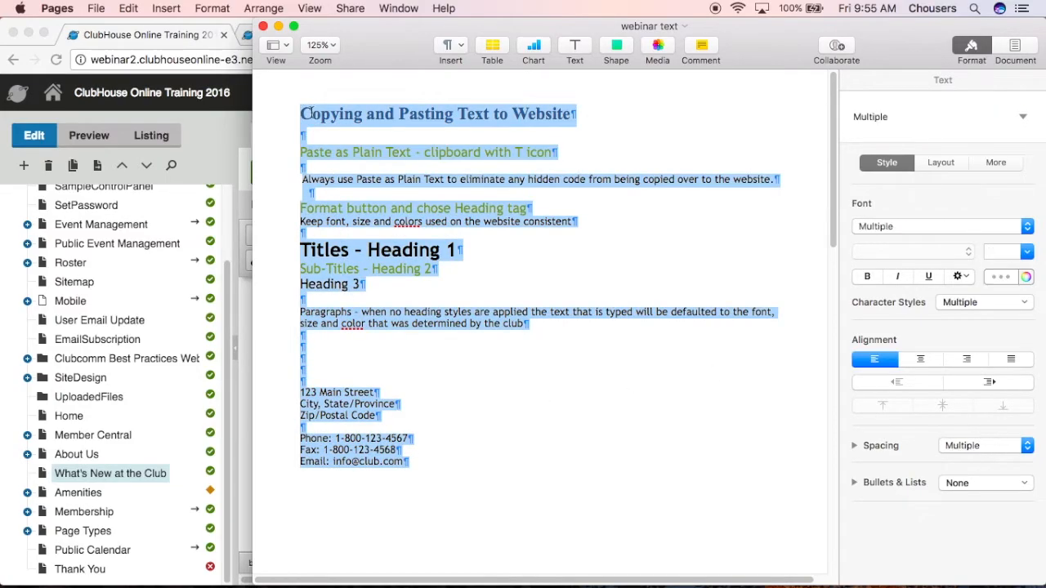
right_click(312, 112)
click(346, 157)
click(428, 245)
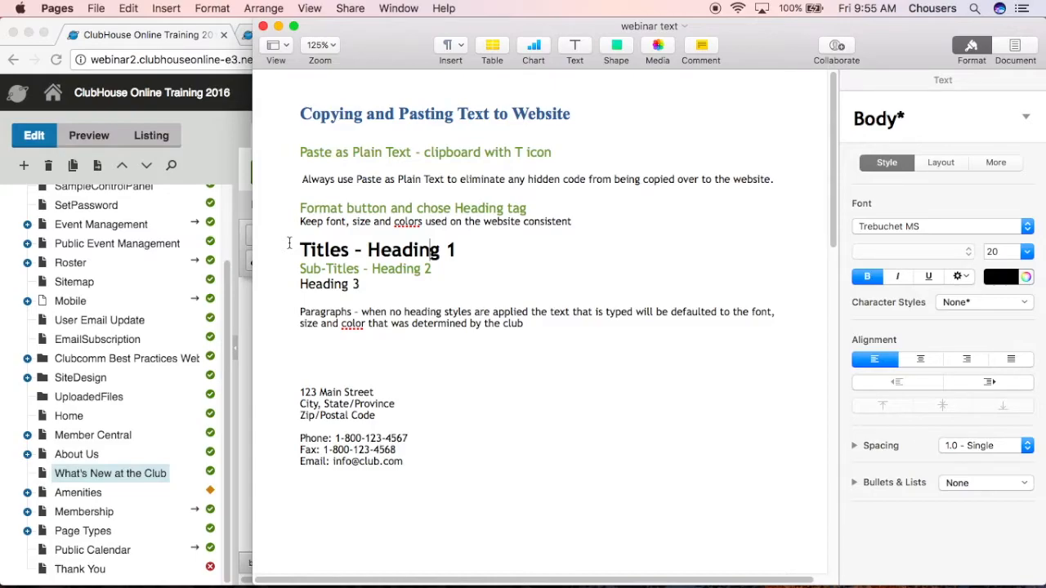
Return to the site administration in Chrome and paste the copied text below the map image as plain text
click(196, 155)
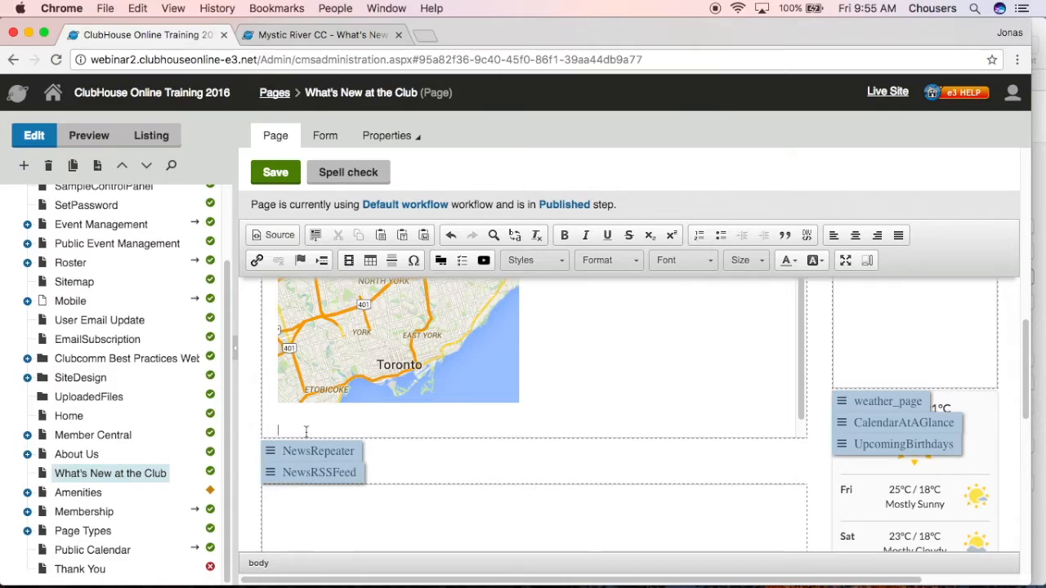
click(401, 236)
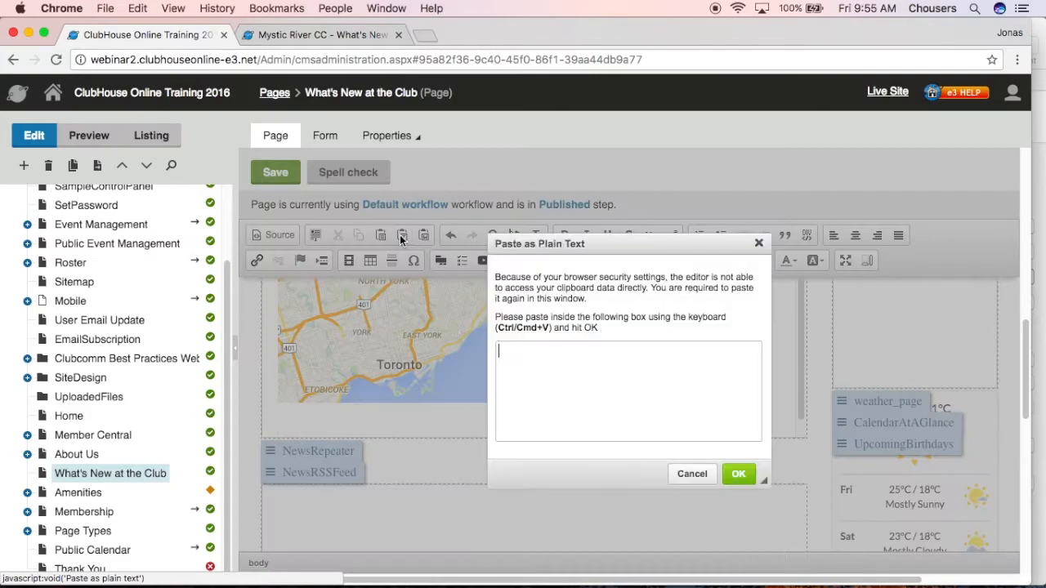
right_click(529, 370)
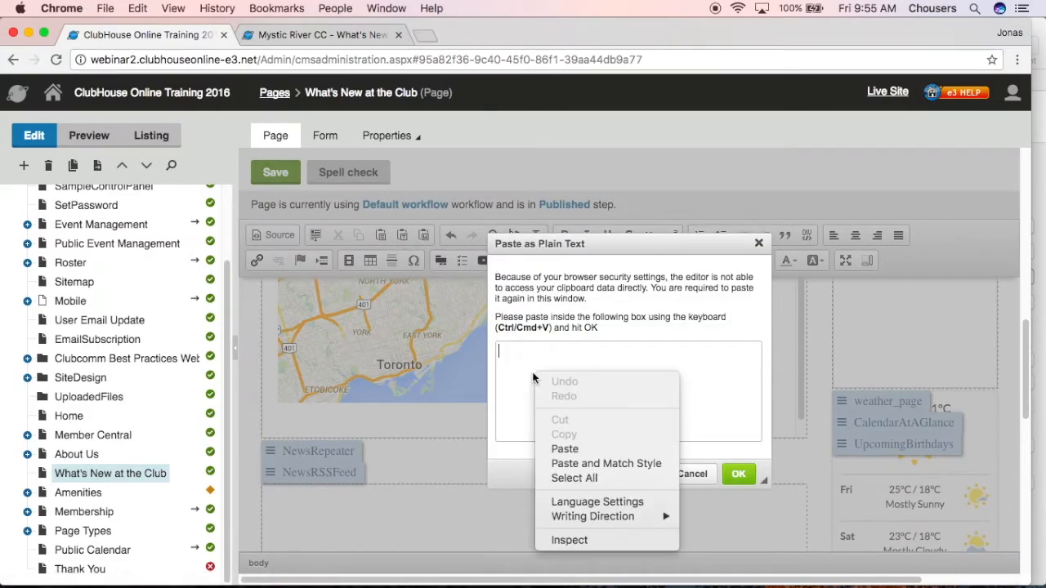
click(567, 451)
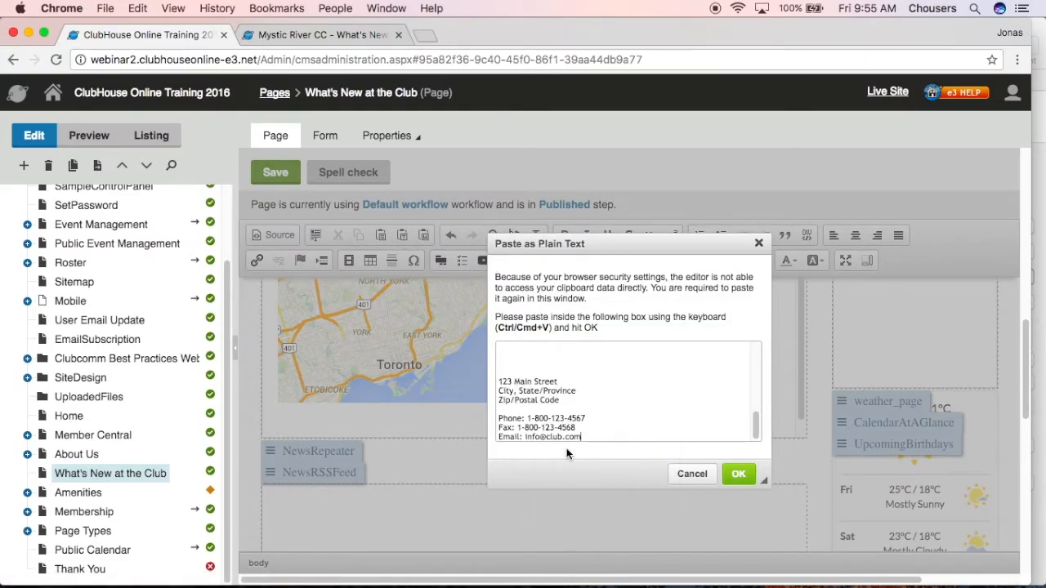
scroll(572, 441, up, 5)
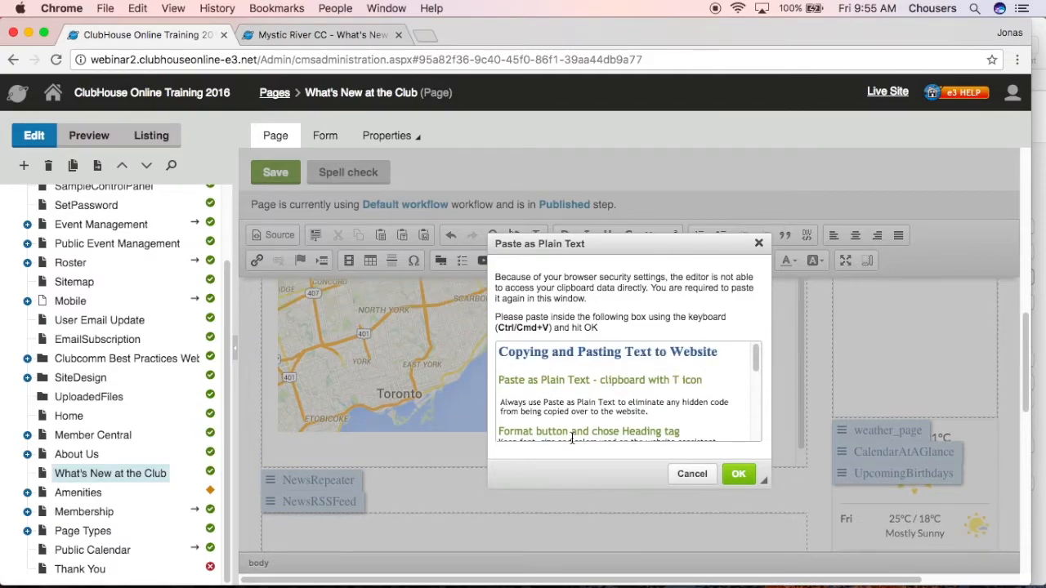
click(737, 473)
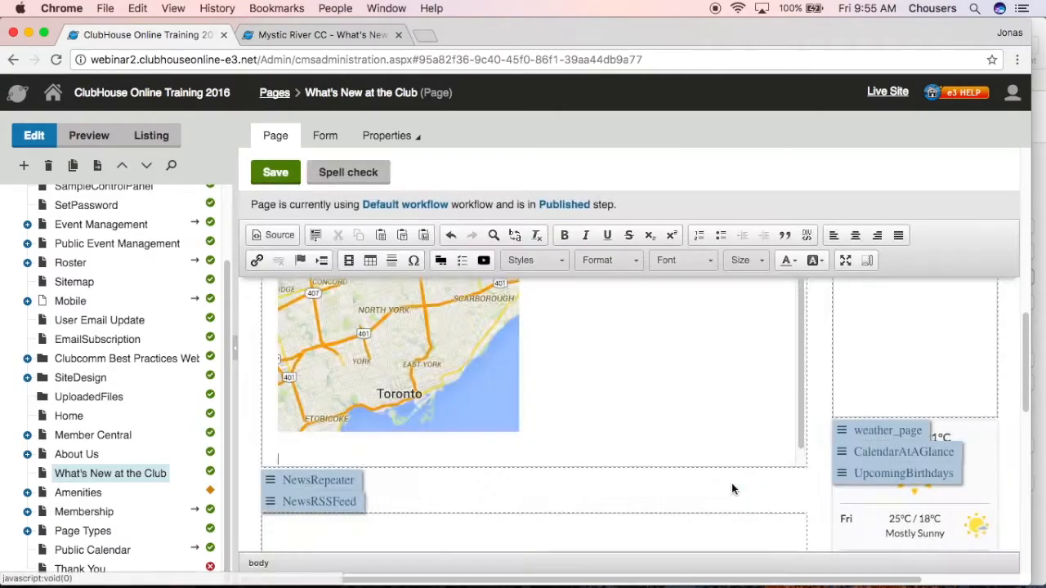
Maximize the content editor and review the pasted text down to the heading lines
scroll(653, 422, up, 5)
scroll(652, 422, up, 10)
scroll(653, 422, up, 1)
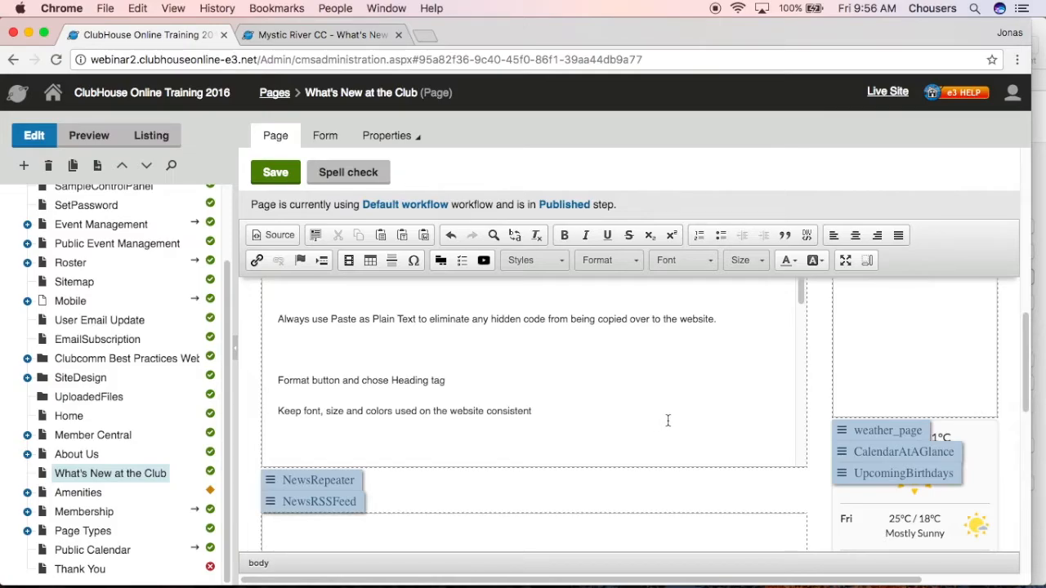
click(845, 262)
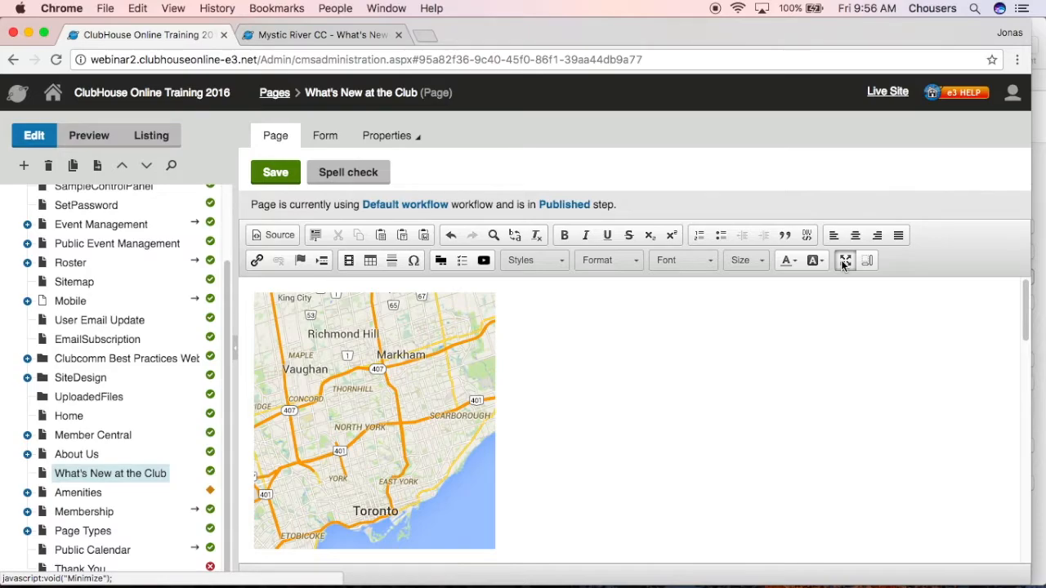
scroll(877, 379, down, 8)
scroll(876, 378, down, 5)
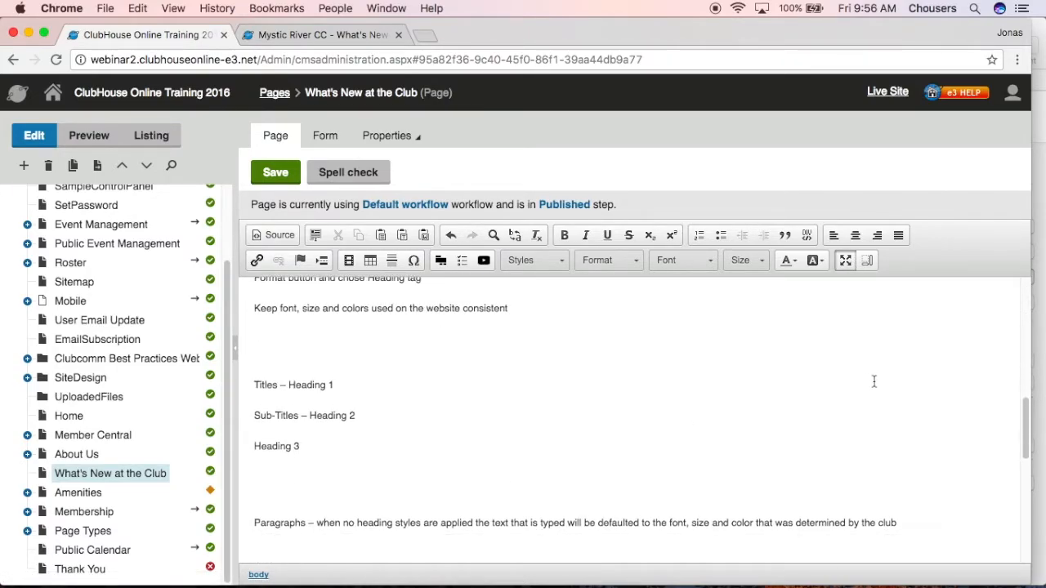
Apply the Heading 1 paragraph format to the "Titles – Heading 1" line
click(637, 261)
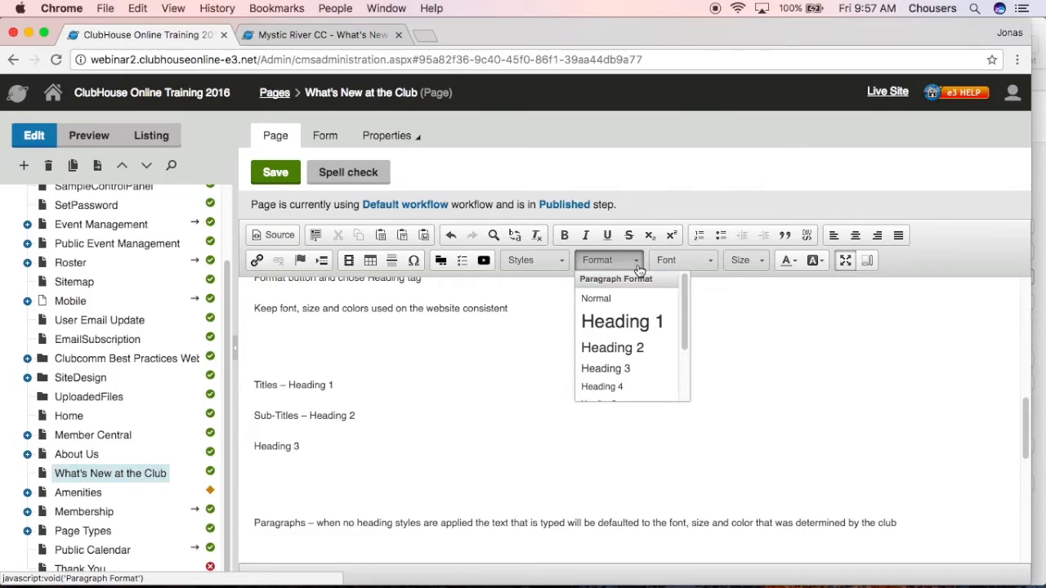
click(335, 455)
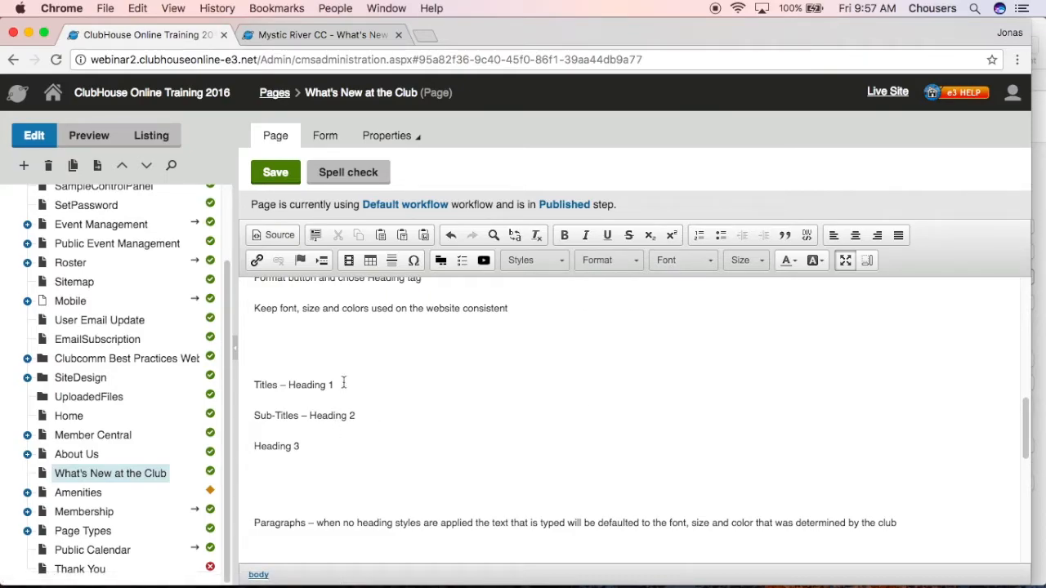
drag(343, 384, 249, 382)
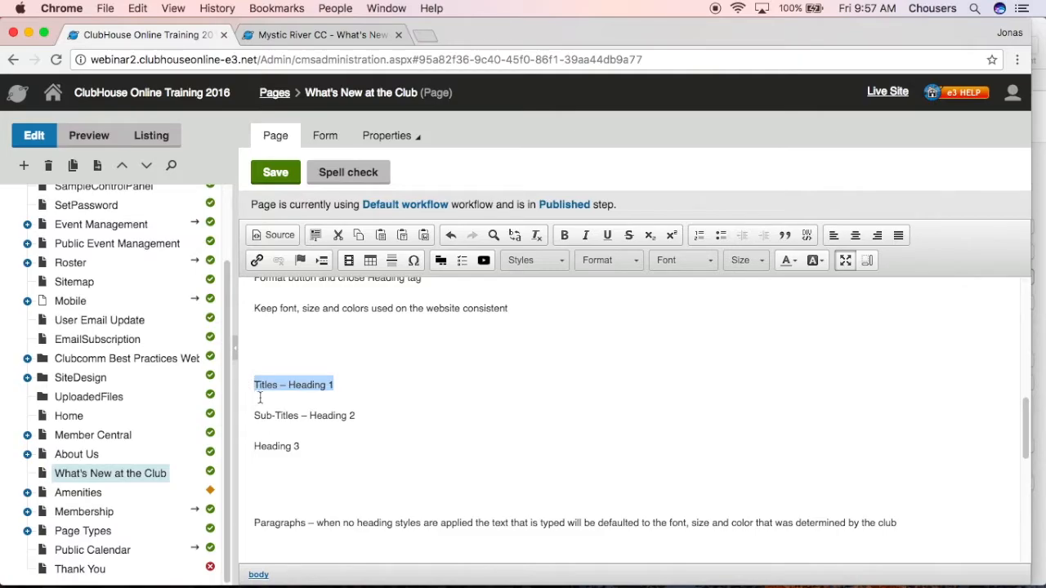
click(609, 261)
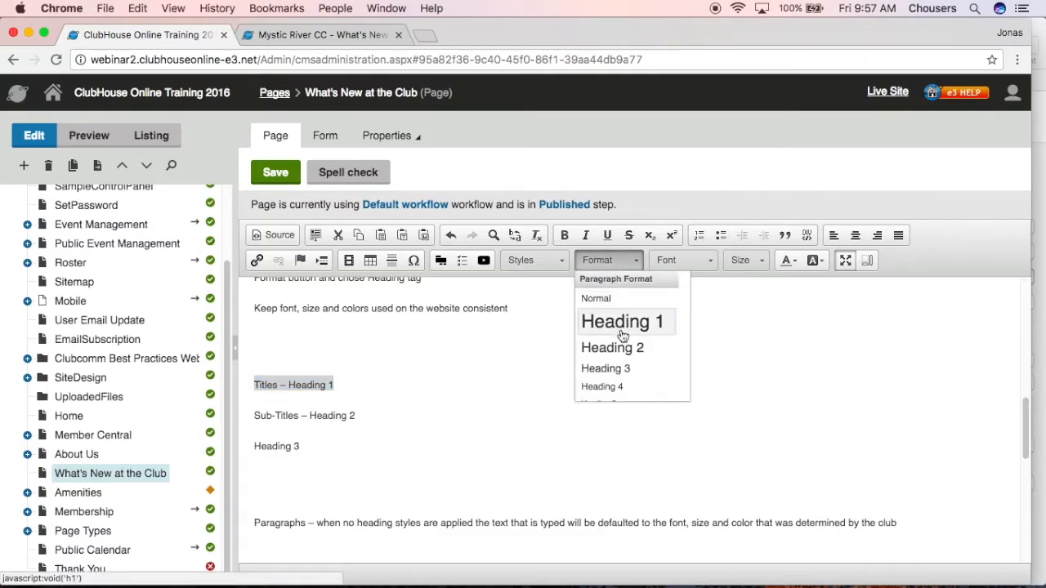
click(622, 333)
Apply the Heading 2 paragraph format to the "Sub-Titles – Heading 2" line
drag(380, 433, 241, 435)
click(603, 260)
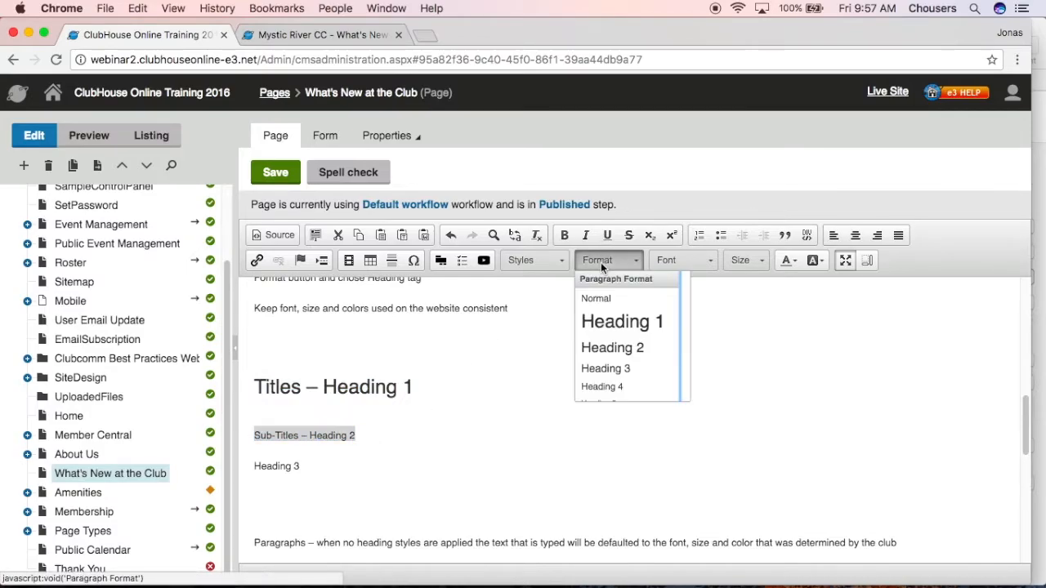
click(611, 347)
Apply the Heading 3 paragraph format to the "Heading 3" line
click(301, 466)
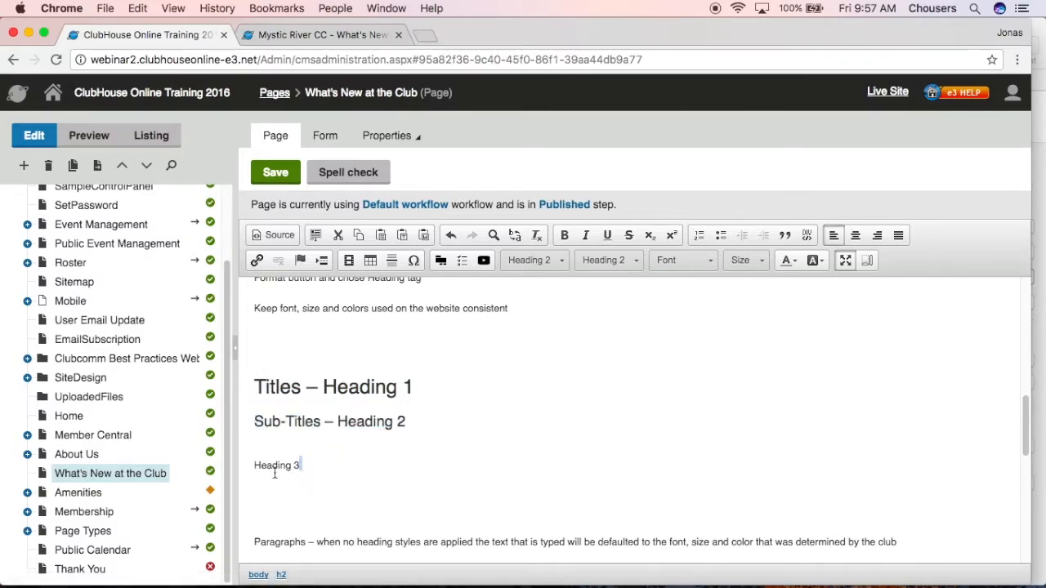
triple_click(274, 474)
click(612, 260)
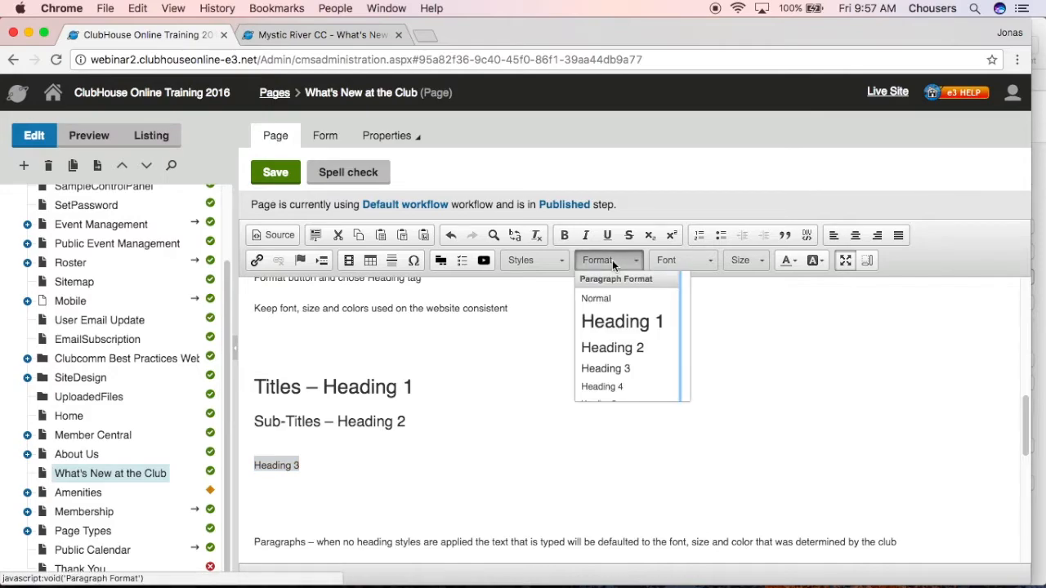
click(614, 372)
click(617, 368)
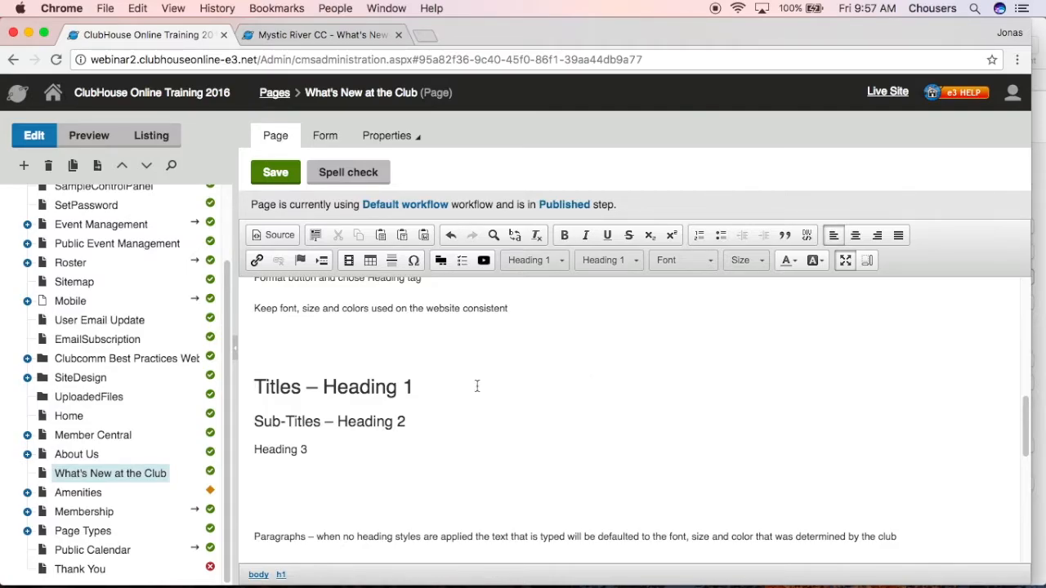
Save the What's New at the Club page and check the formats of the heading lines in the content area
click(276, 172)
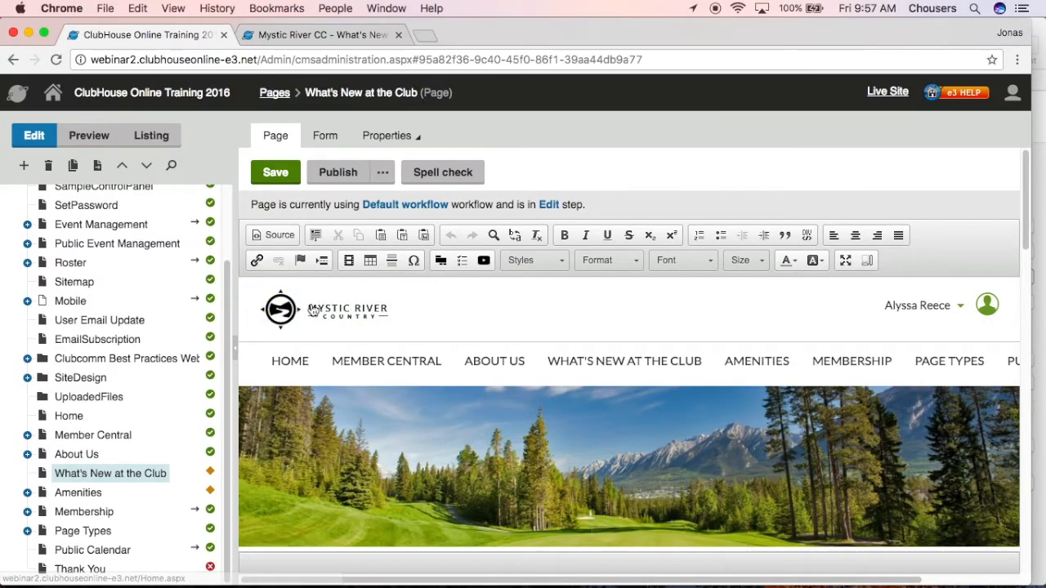
scroll(309, 309, down, 10)
scroll(333, 454, down, 6)
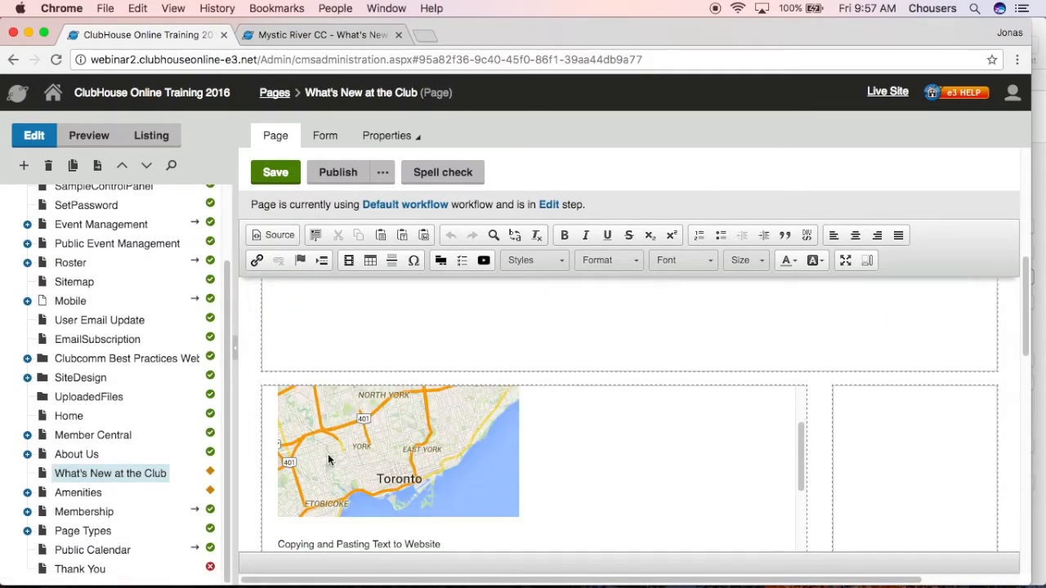
scroll(333, 454, down, 3)
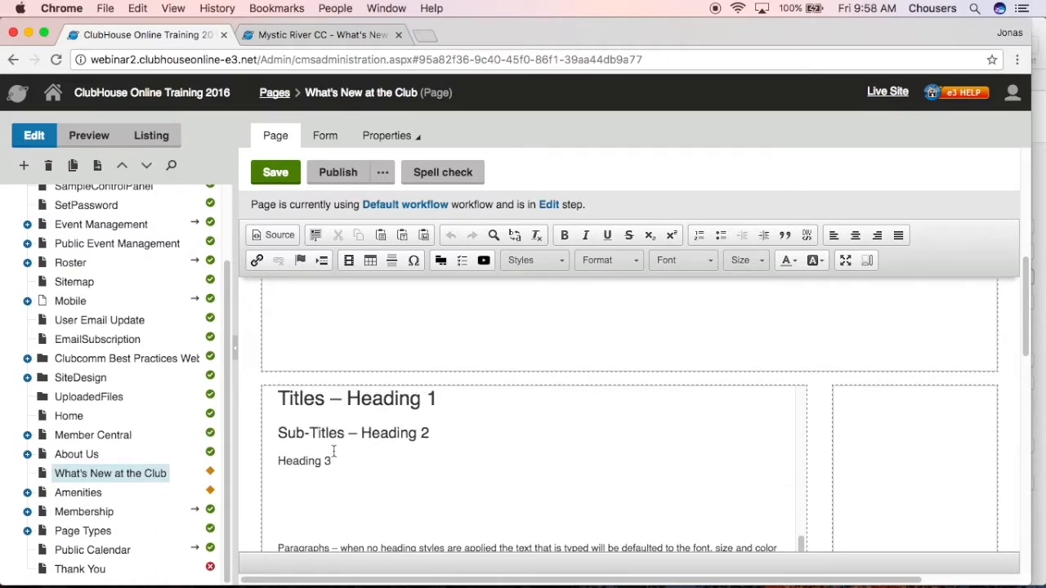
click(374, 398)
click(414, 447)
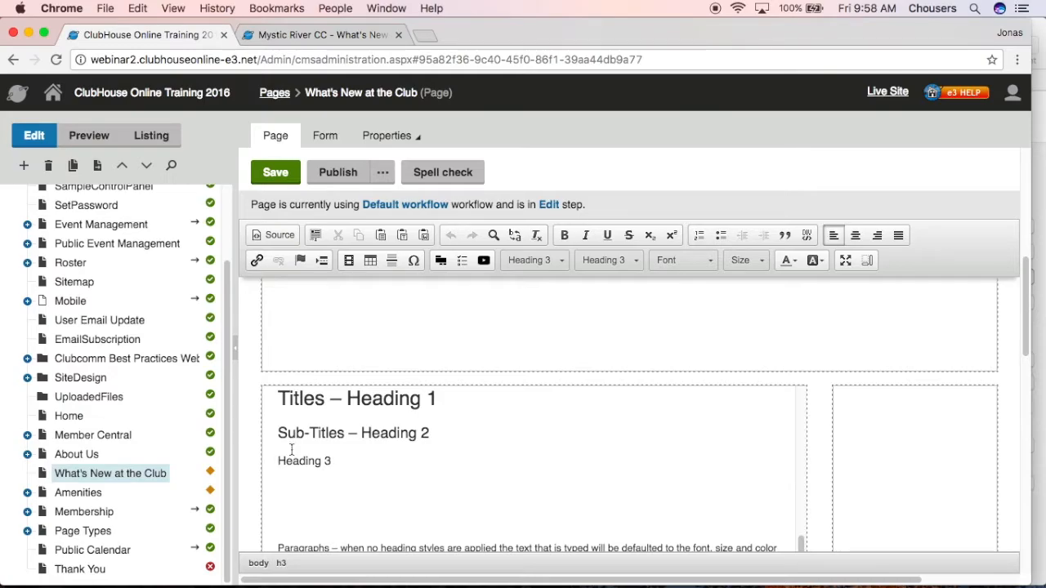
Preview the What's New at the Club page and examine how the three heading lines are styled
click(106, 141)
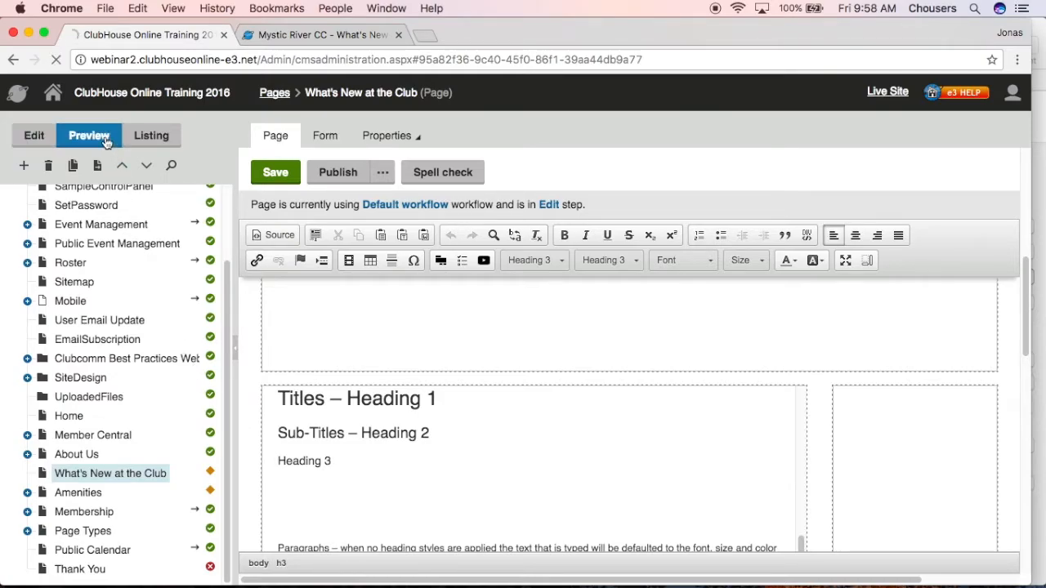
scroll(412, 369, down, 5)
scroll(413, 374, down, 10)
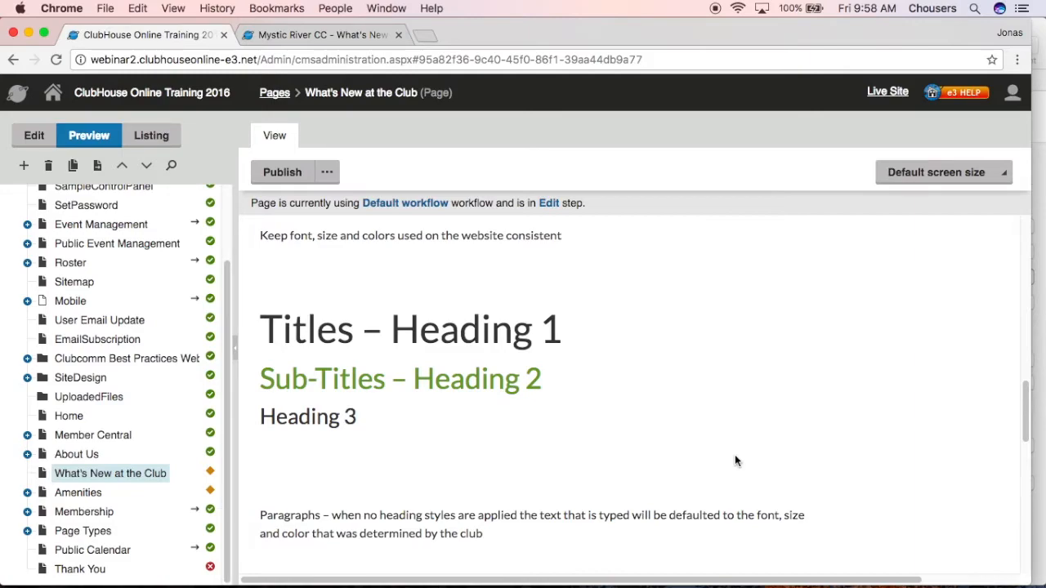
Preview the What's New at the Club page at Smartphone (375 x 667) size and examine its text and headings
click(1005, 183)
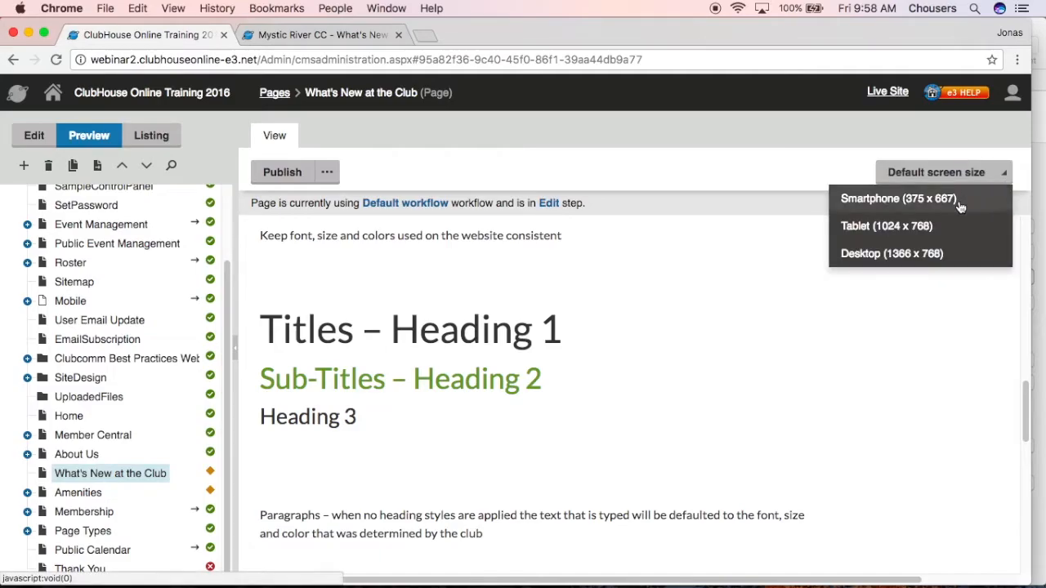
click(961, 202)
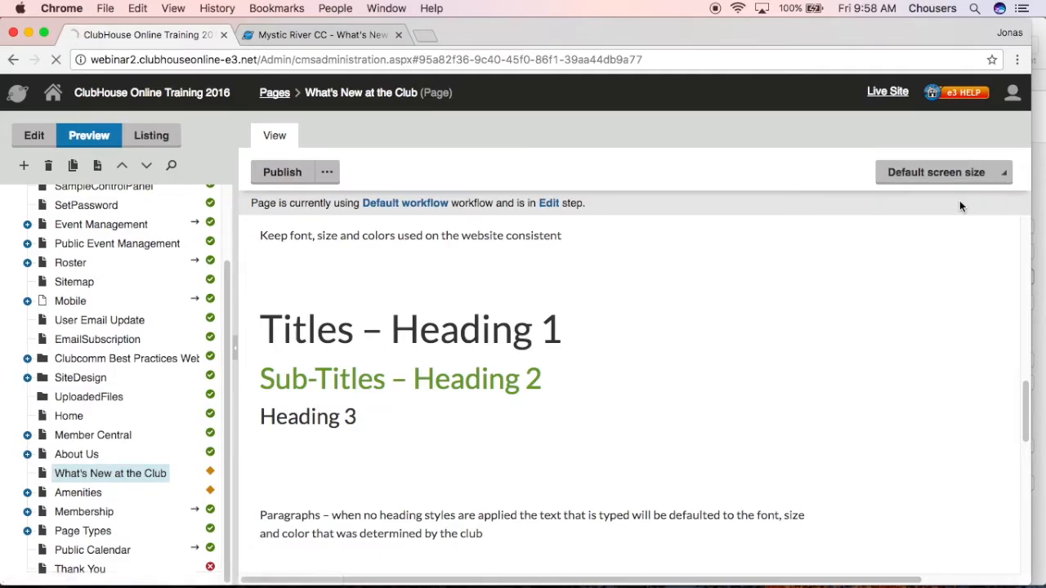
drag(1026, 231, 1028, 263)
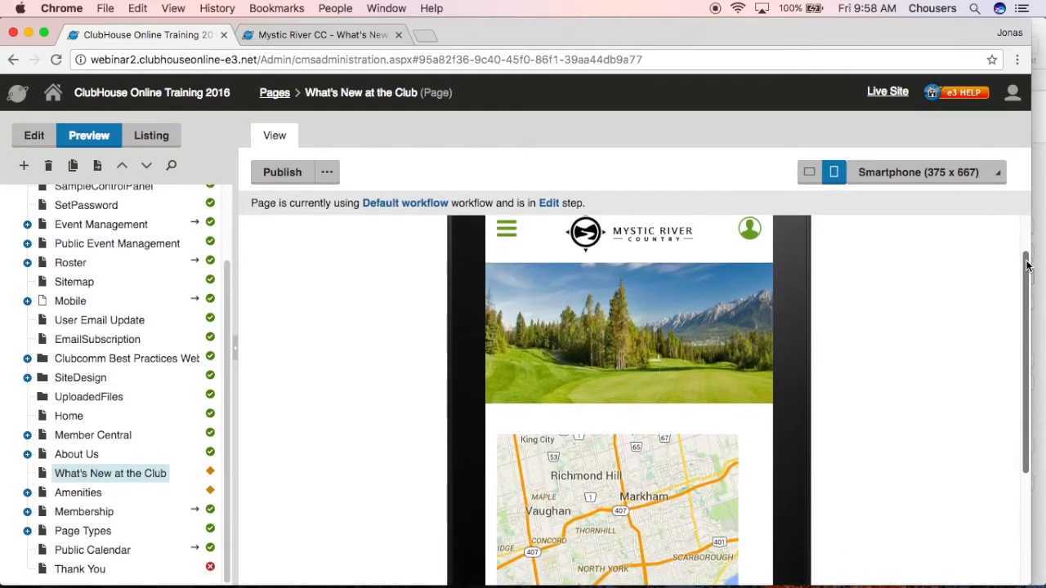
drag(771, 253, 764, 423)
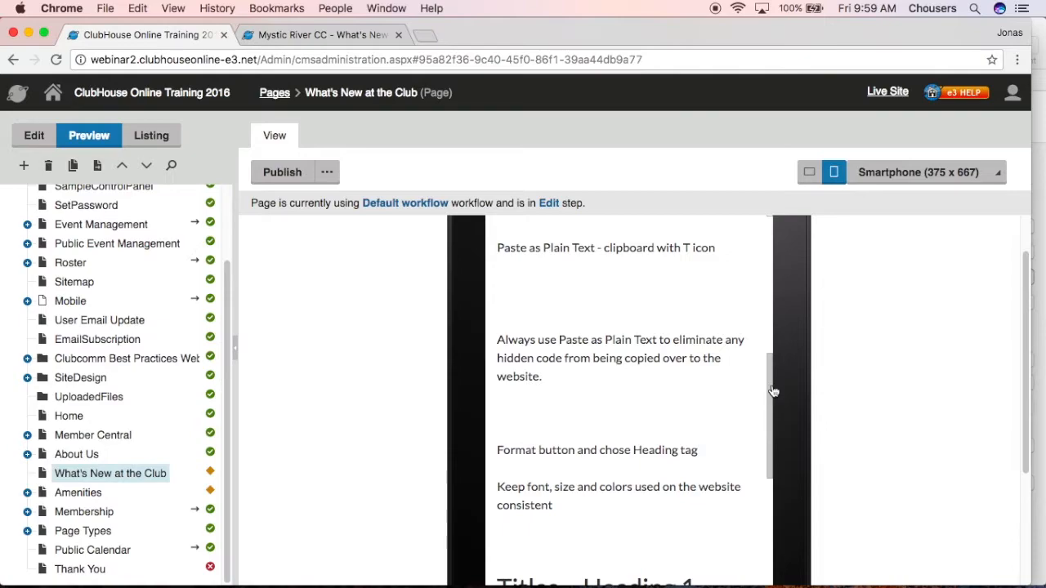
scroll(764, 413, down, 5)
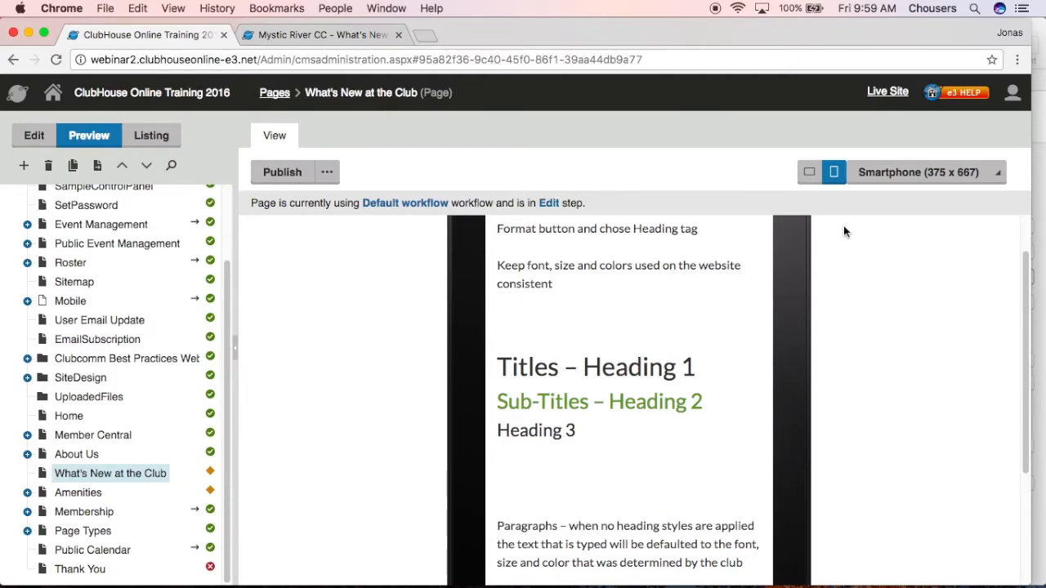
Return the page to editing, then reload its website preview in the other browser tab and check the heading text
click(39, 137)
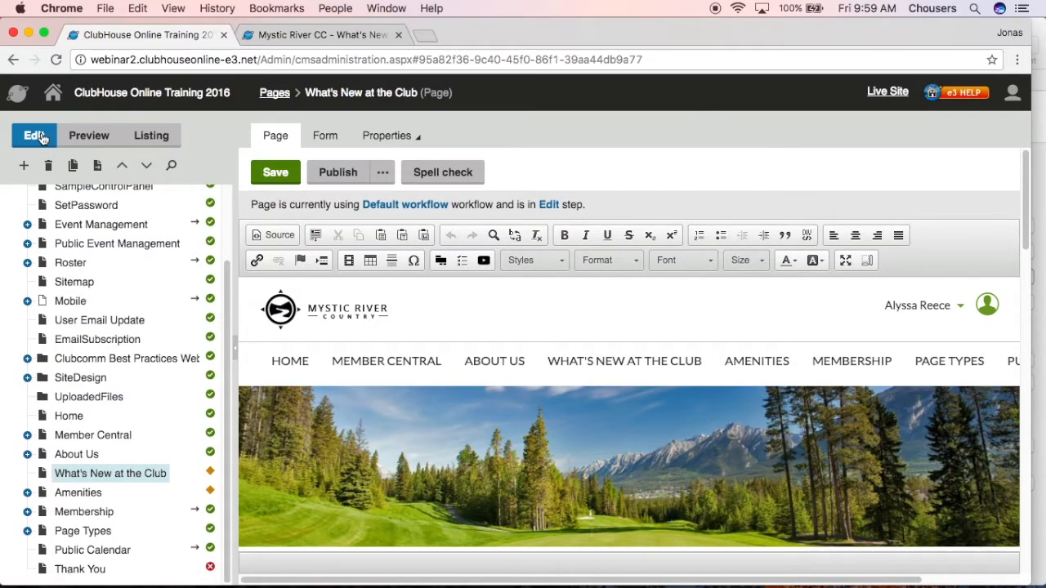
click(304, 36)
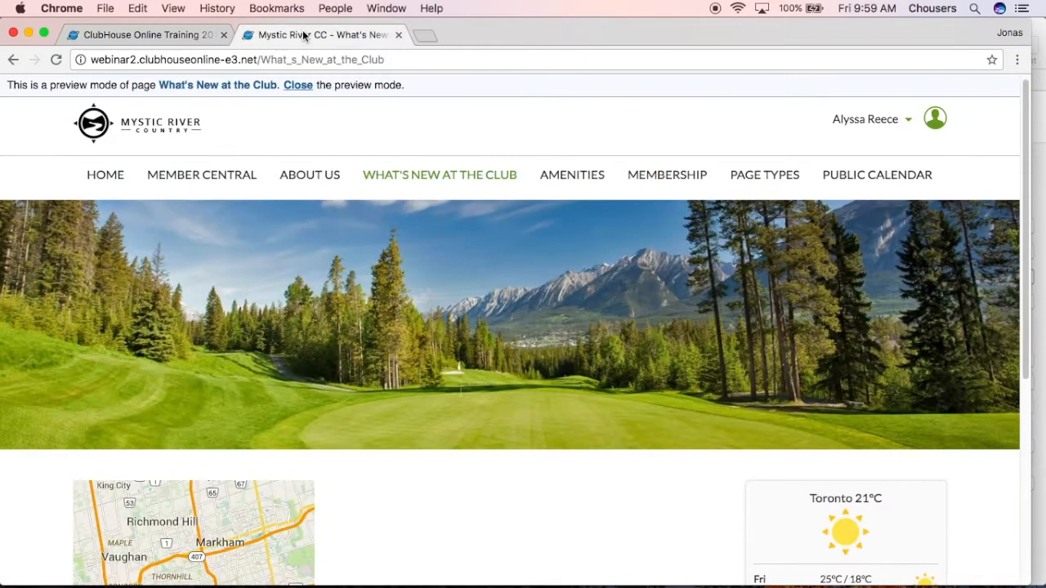
click(58, 62)
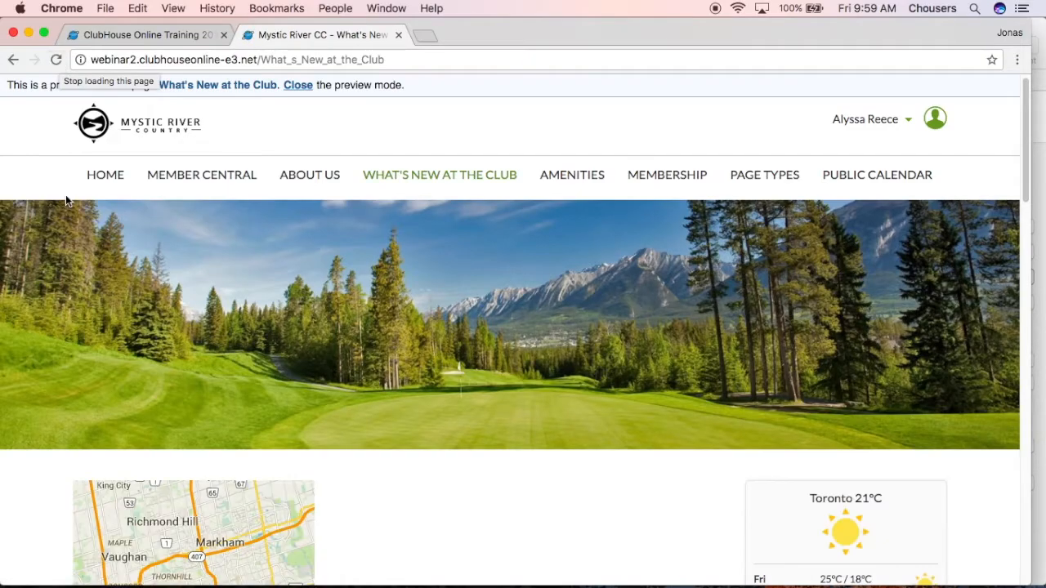
scroll(65, 192, down, 10)
scroll(57, 237, down, 4)
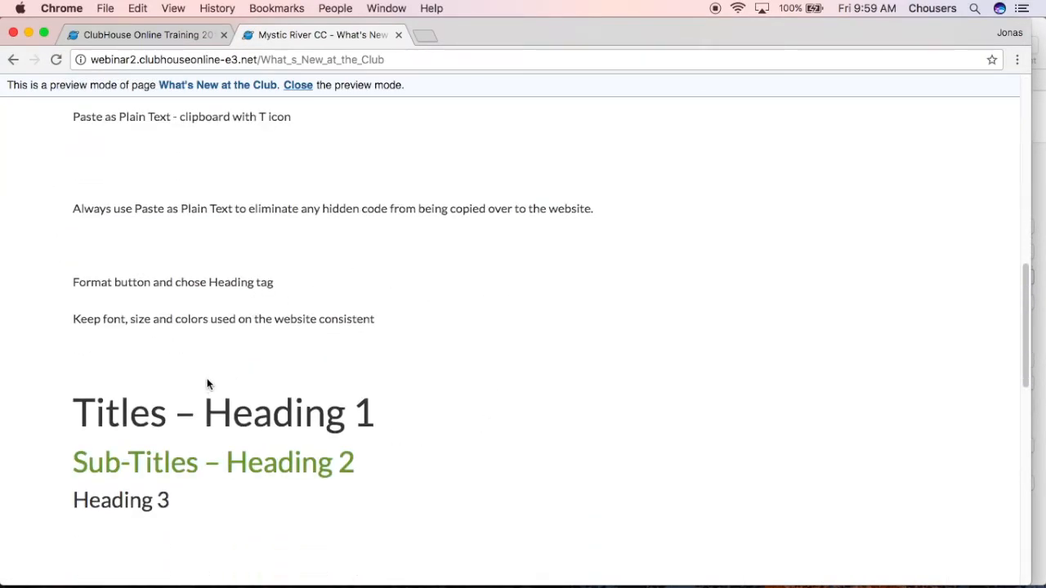
scroll(206, 381, up, 15)
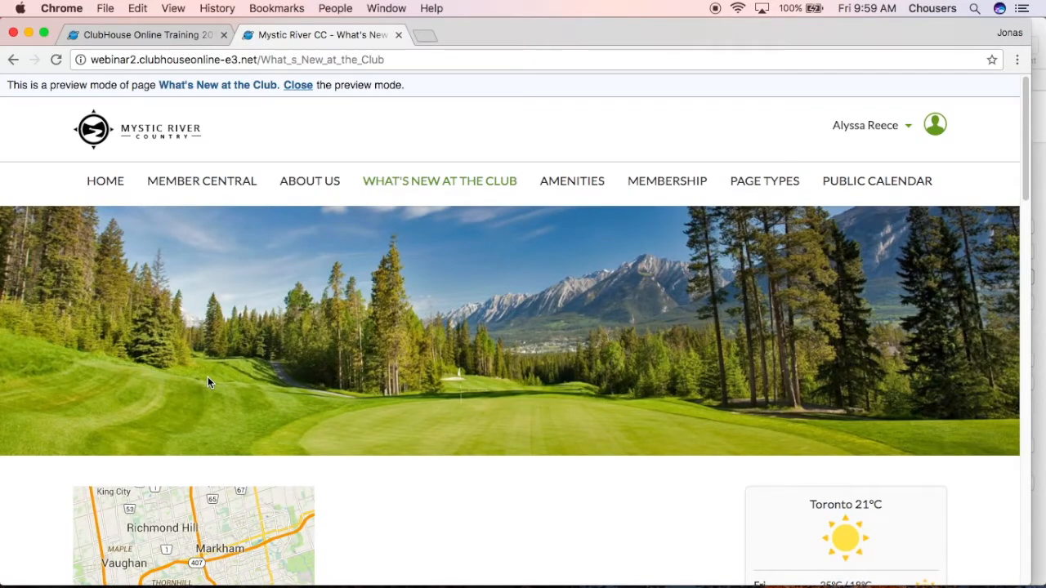
Close the website's preview mode and inspect the live What's New at the Club page
drag(6, 85, 412, 85)
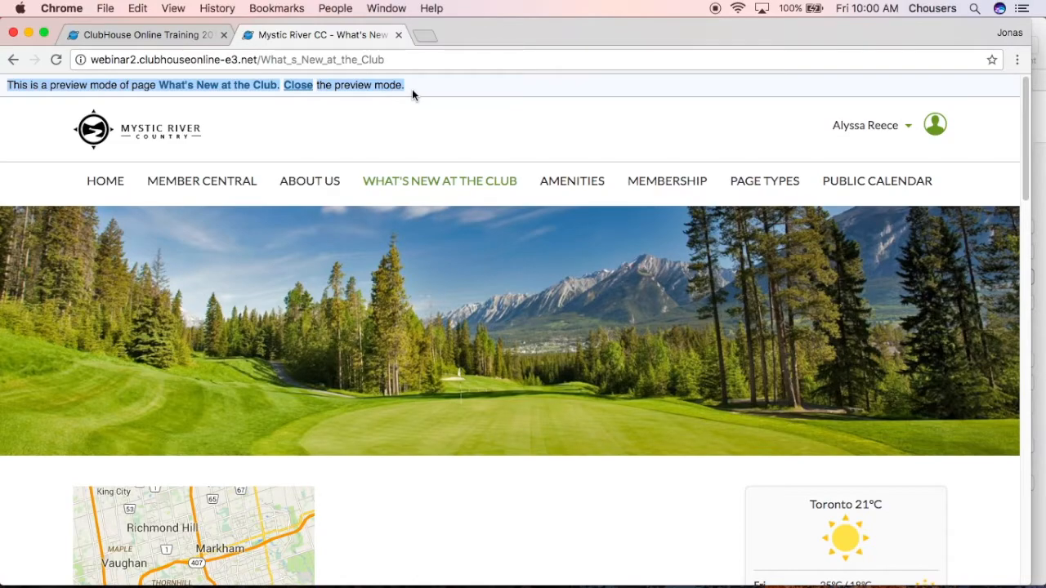
click(306, 91)
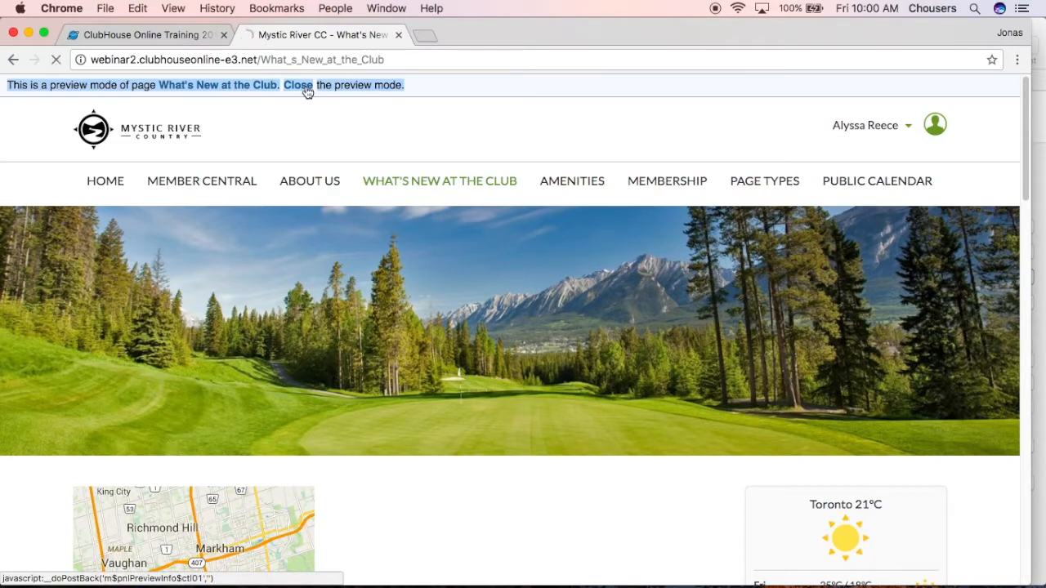
scroll(309, 122, down, 5)
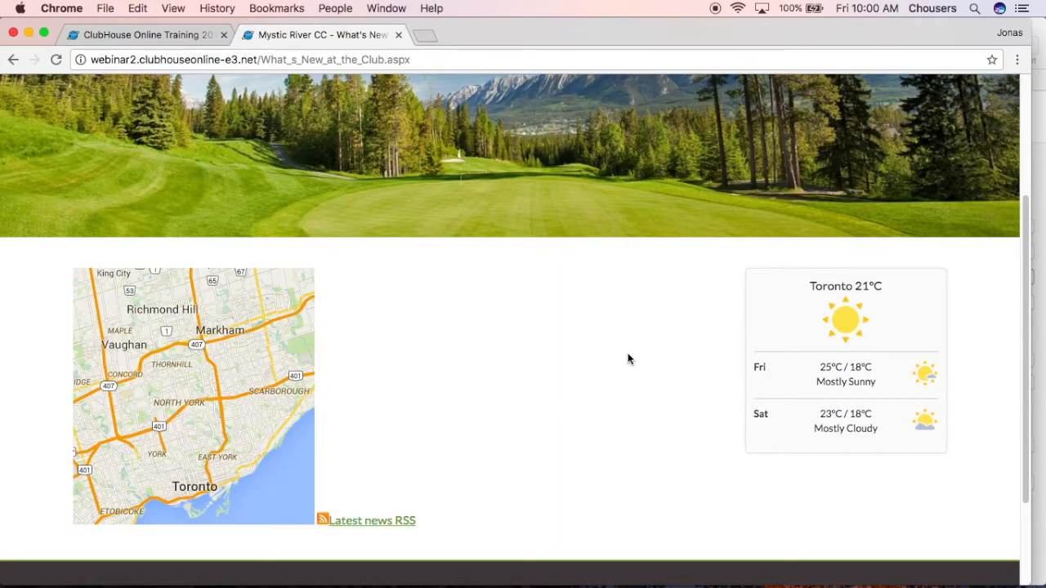
Check the workflow status of the What's New at the Club page in the CMS and publish the page
click(166, 35)
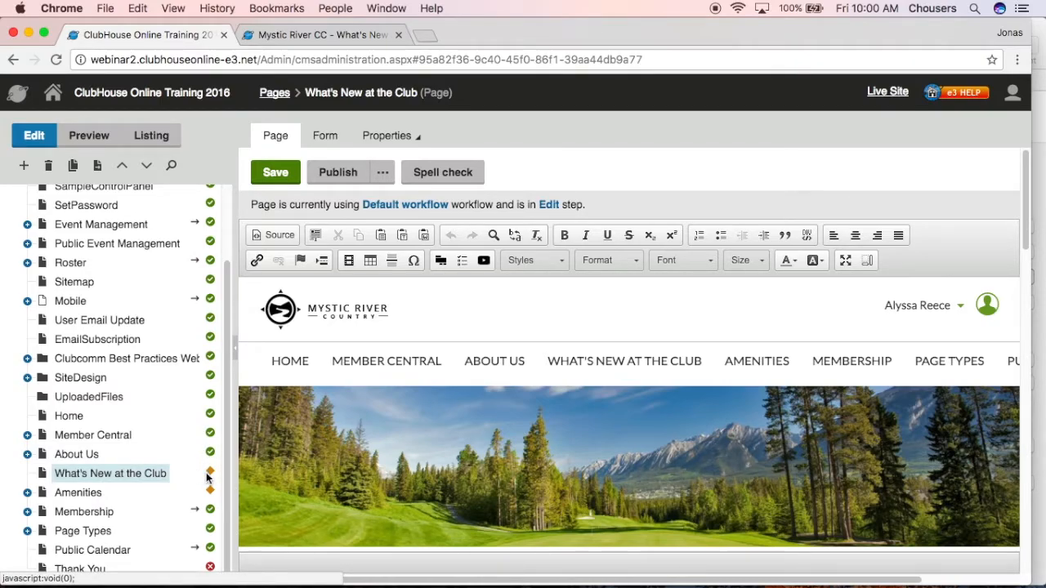
mouse_move(207, 478)
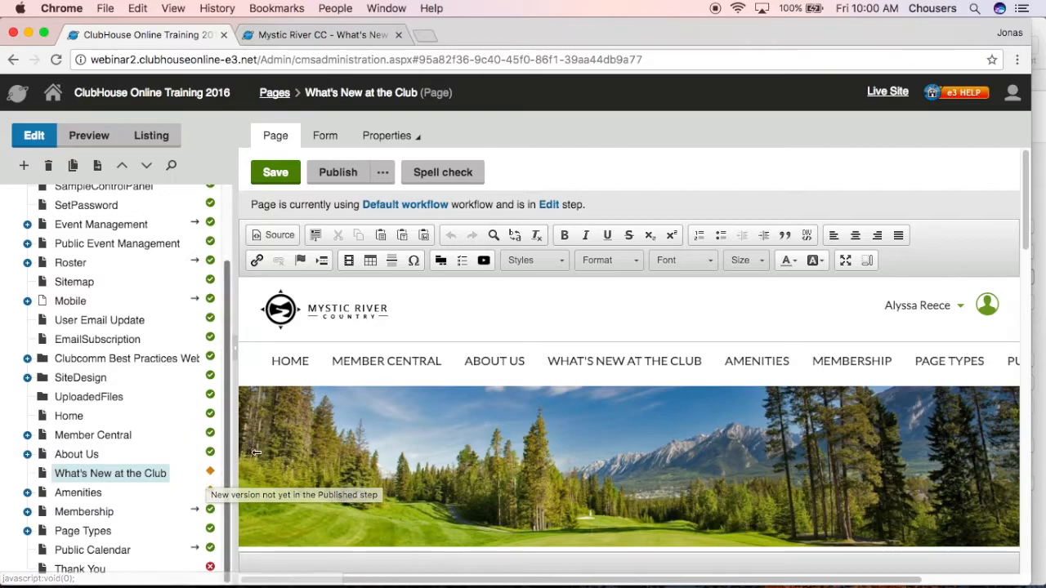
click(336, 175)
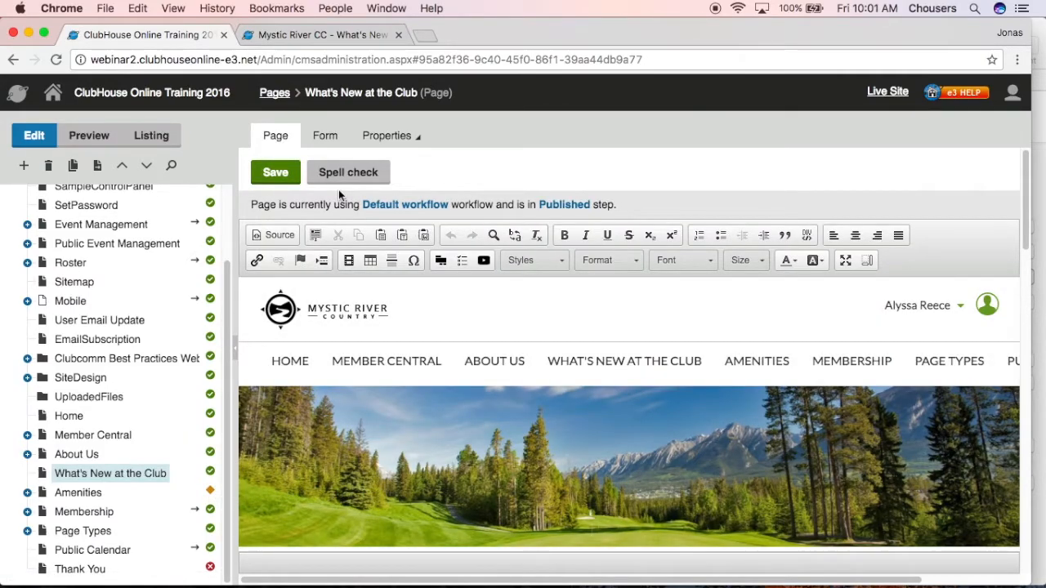
Reload the What's New at the Club page on the website, close preview mode and review the published content
click(359, 42)
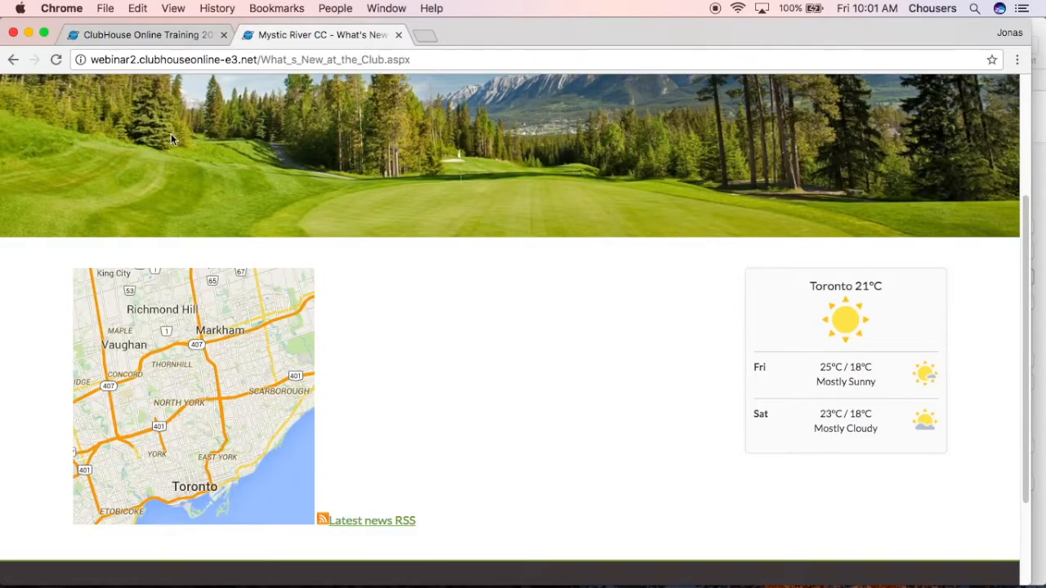
click(56, 59)
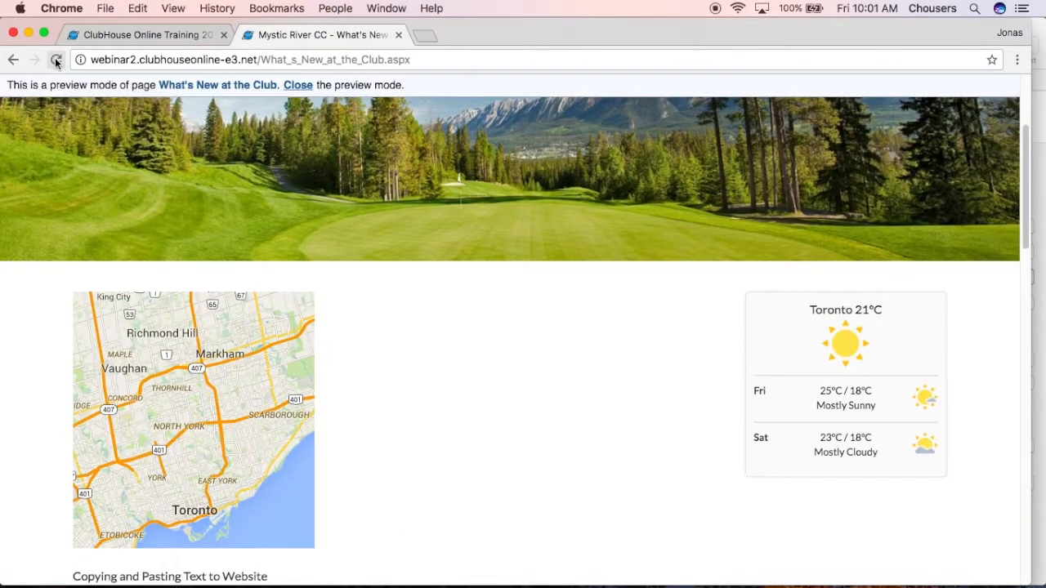
click(306, 88)
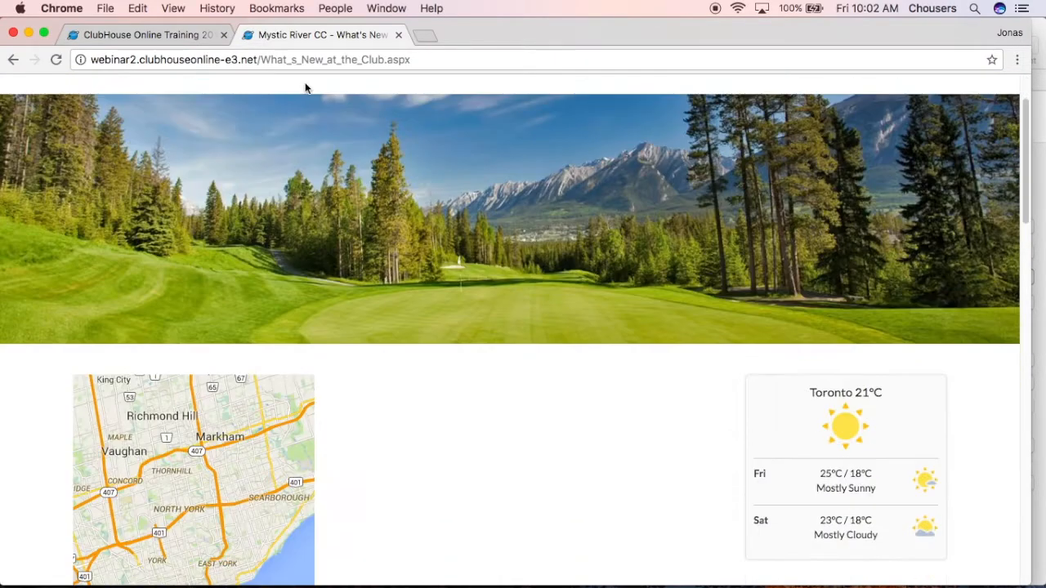
scroll(306, 88, down, 6)
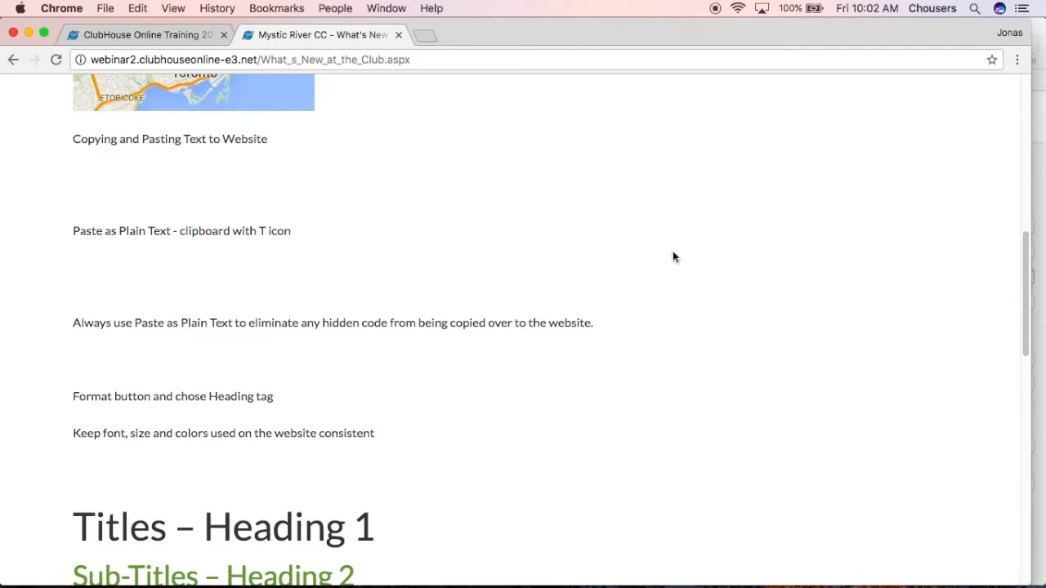
scroll(673, 249, up, 7)
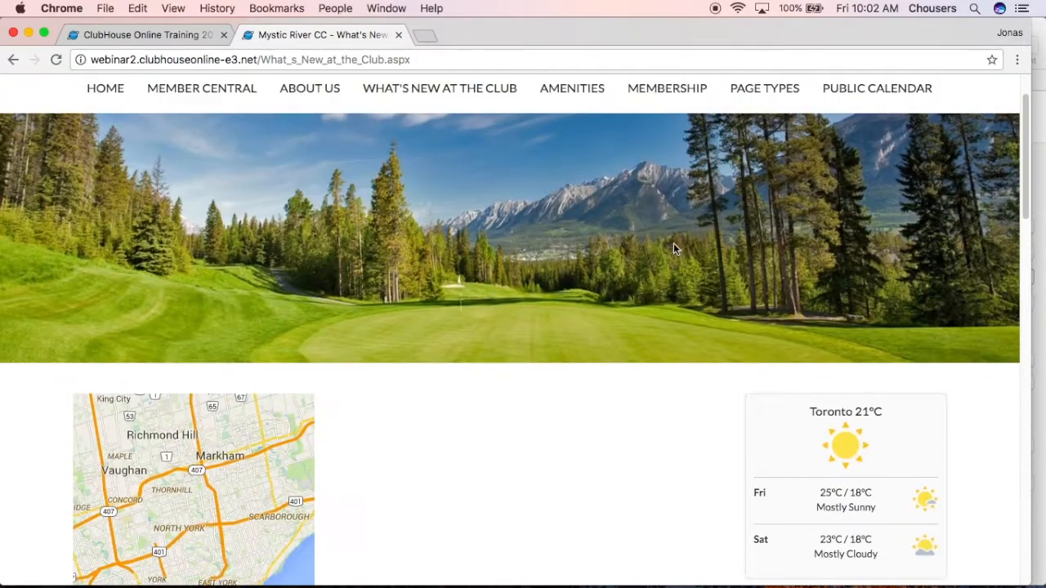
Open the Membership page from the website's main navigation and look through its content
scroll(673, 249, up, 2)
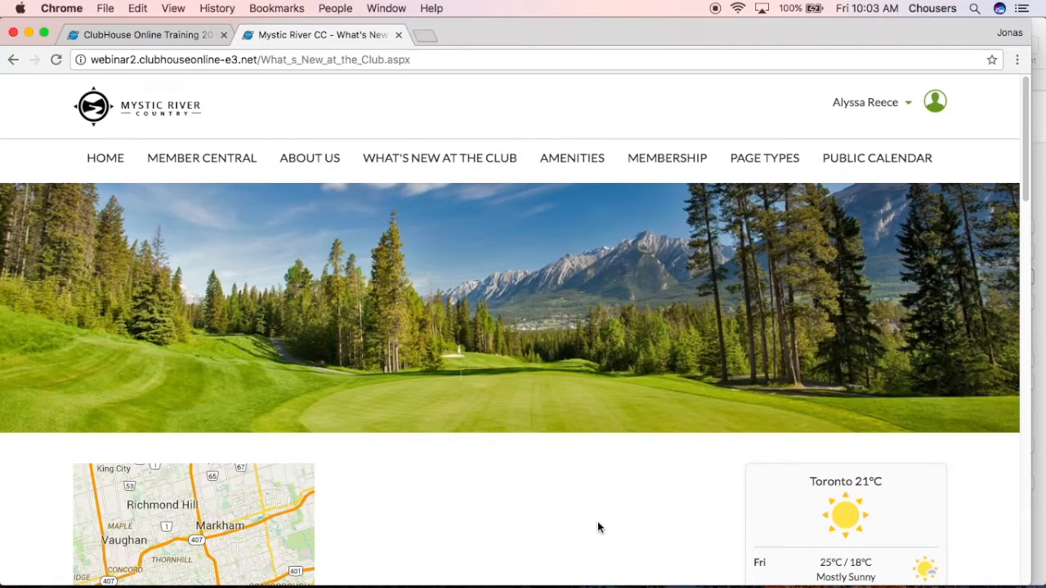
click(676, 163)
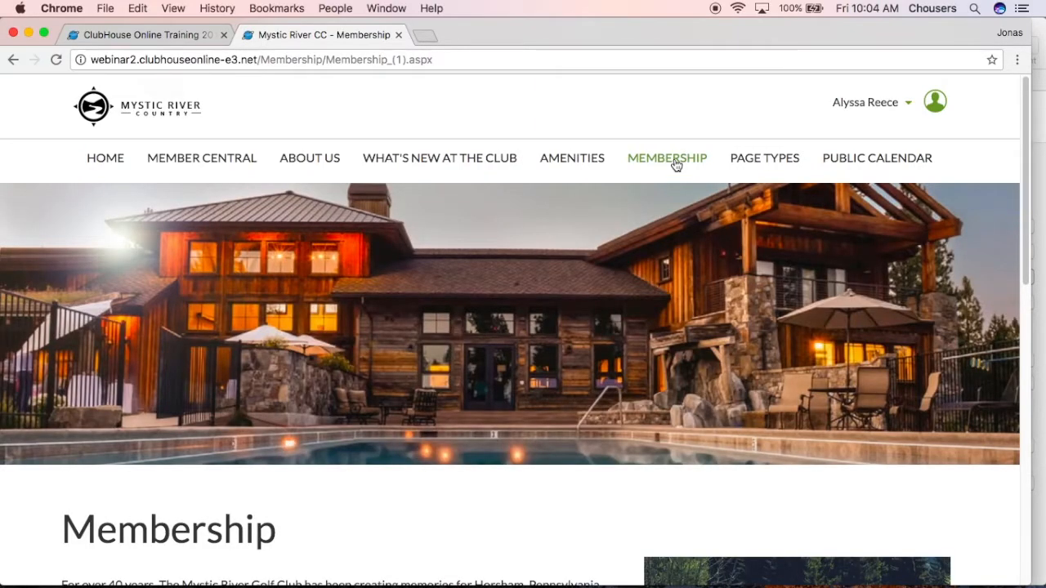
scroll(676, 164, down, 10)
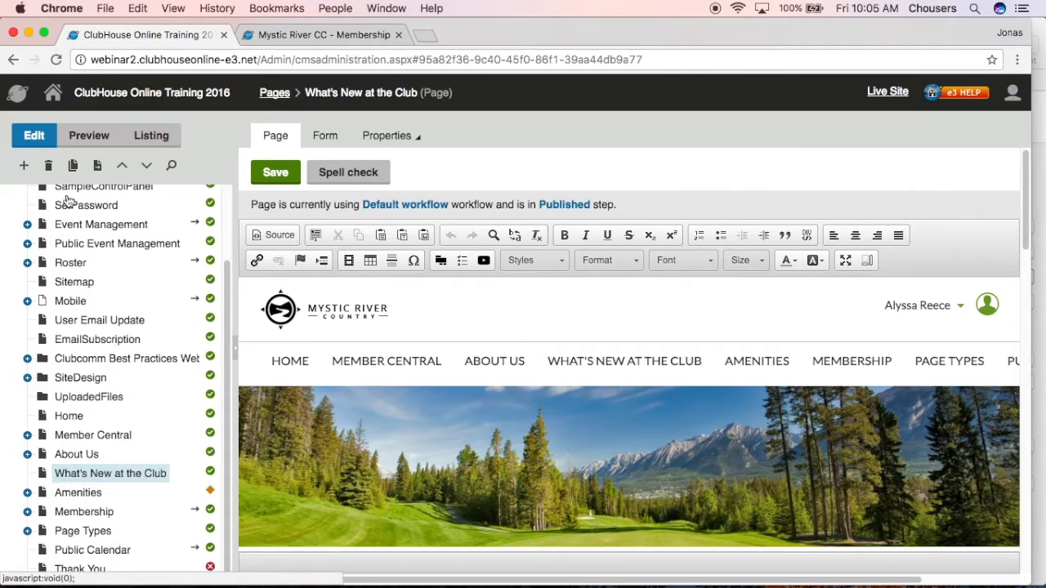
Start a new Page (menu item) under What's New at the Club in the CMS and name it Hyperlinks
click(24, 167)
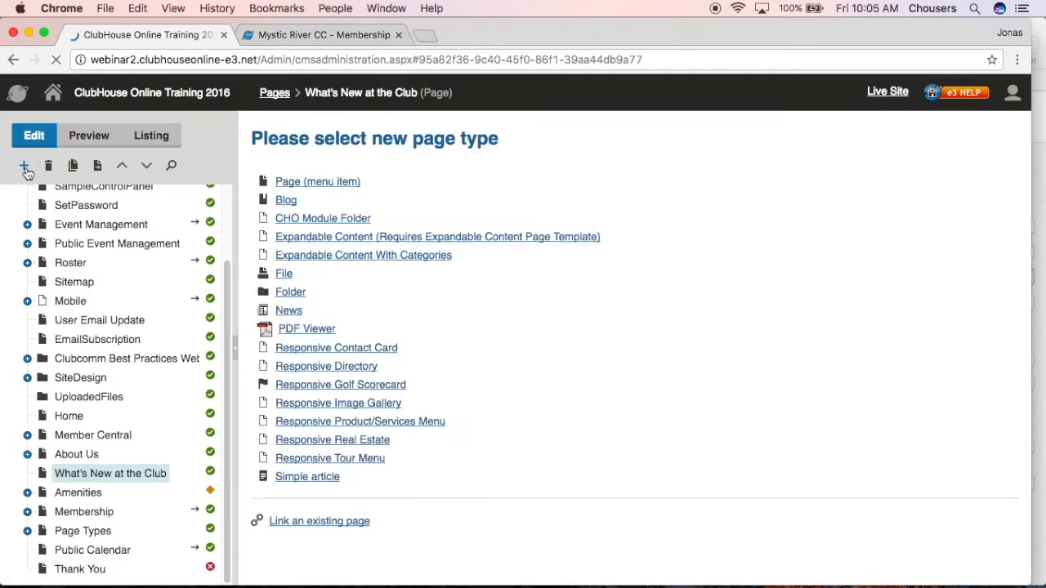
click(290, 183)
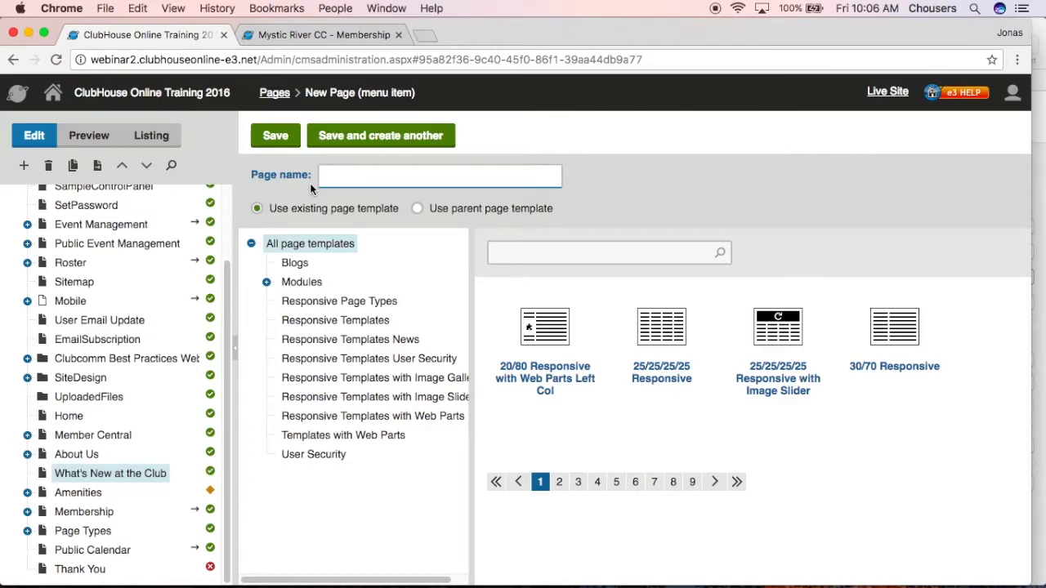
text(Hyperlinks)
Assign the Basic Responsive template from the Responsive Templates category to the new page and save it
click(350, 319)
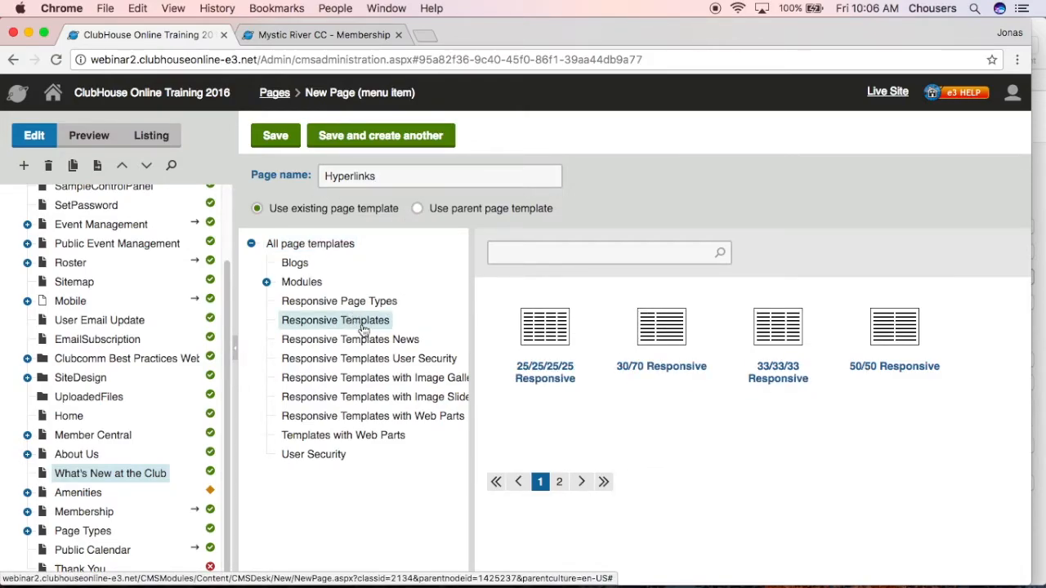
click(561, 490)
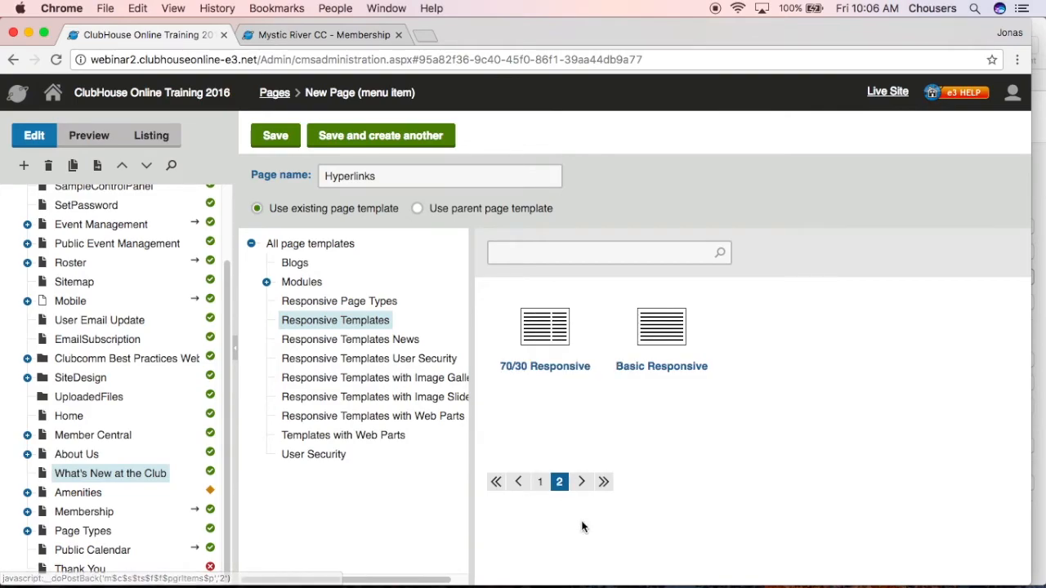
click(686, 342)
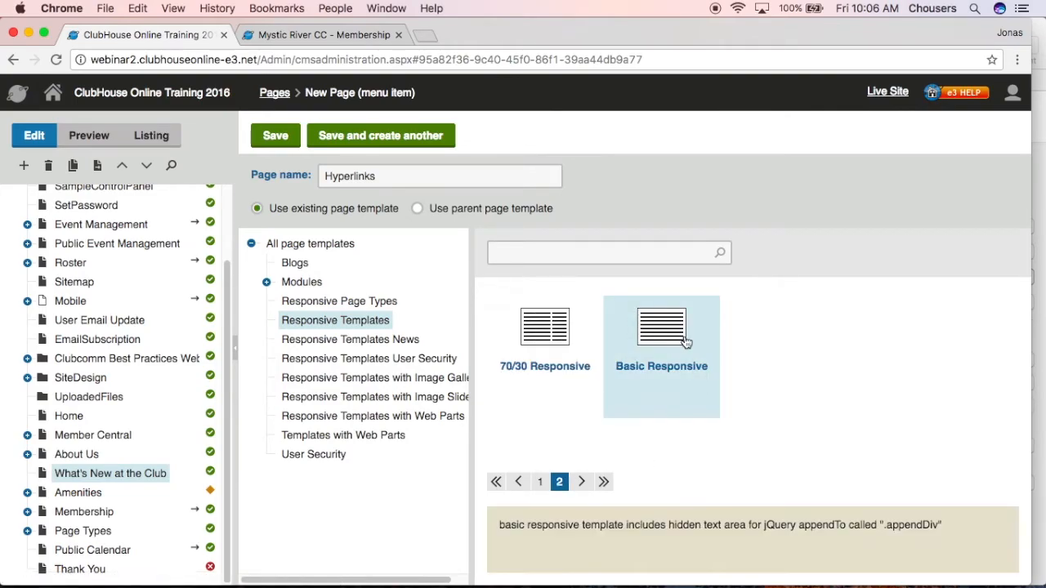
click(278, 136)
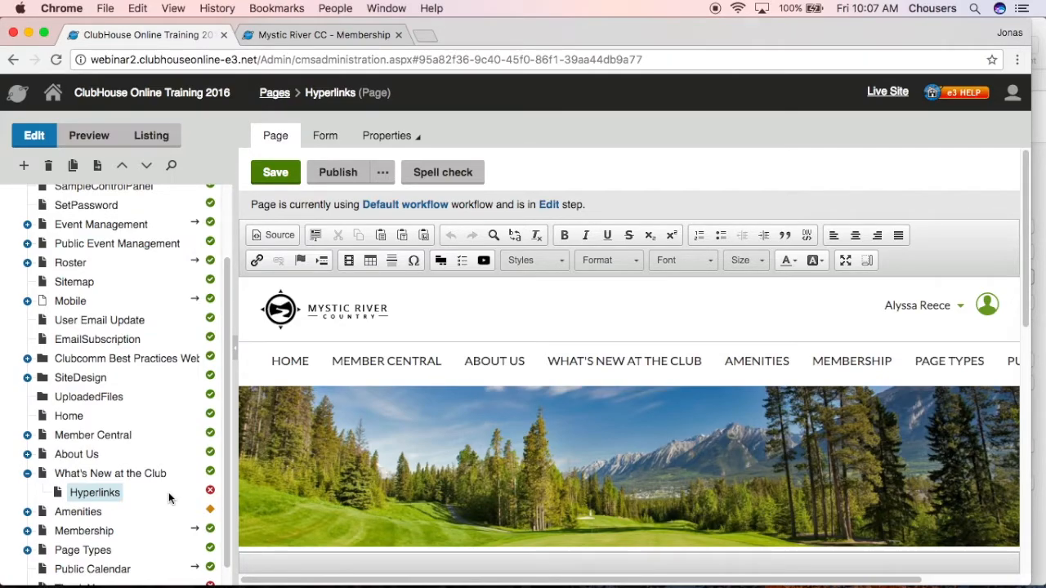
Open the Hyperlinks page's security properties and break permission inheritance, copying the parent permissions
click(400, 137)
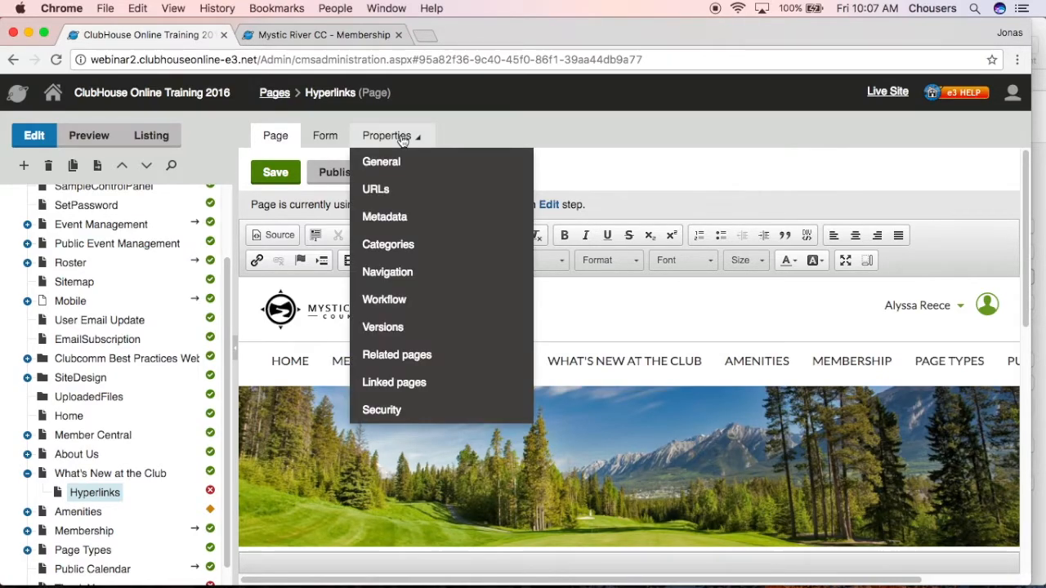
click(413, 407)
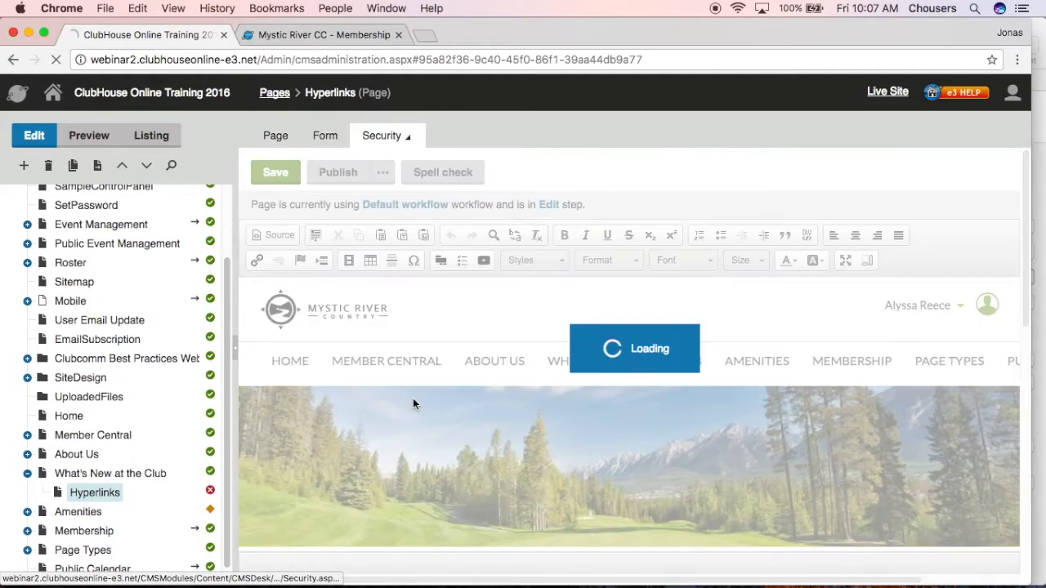
click(279, 324)
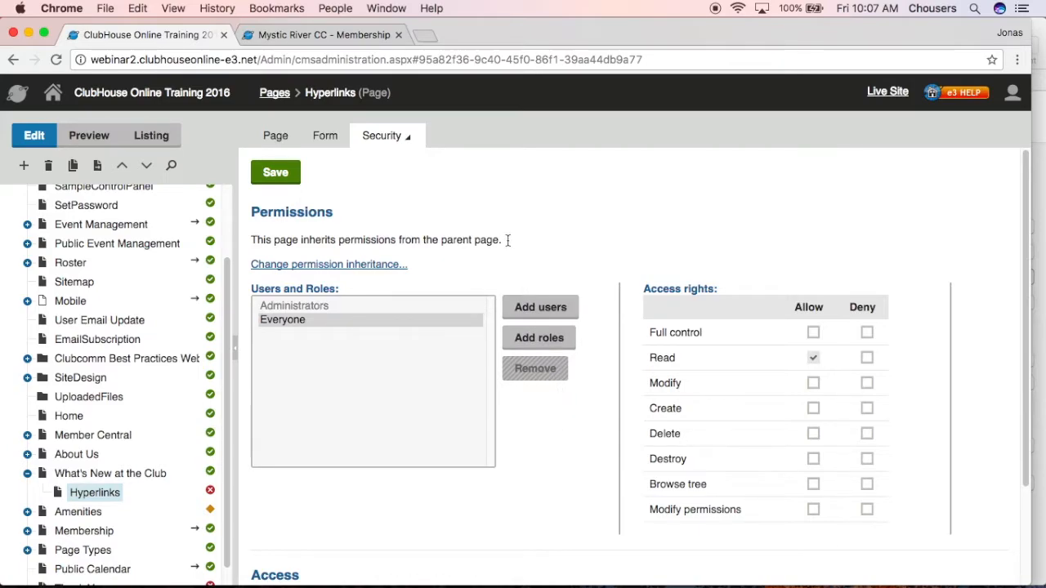
drag(501, 240, 252, 239)
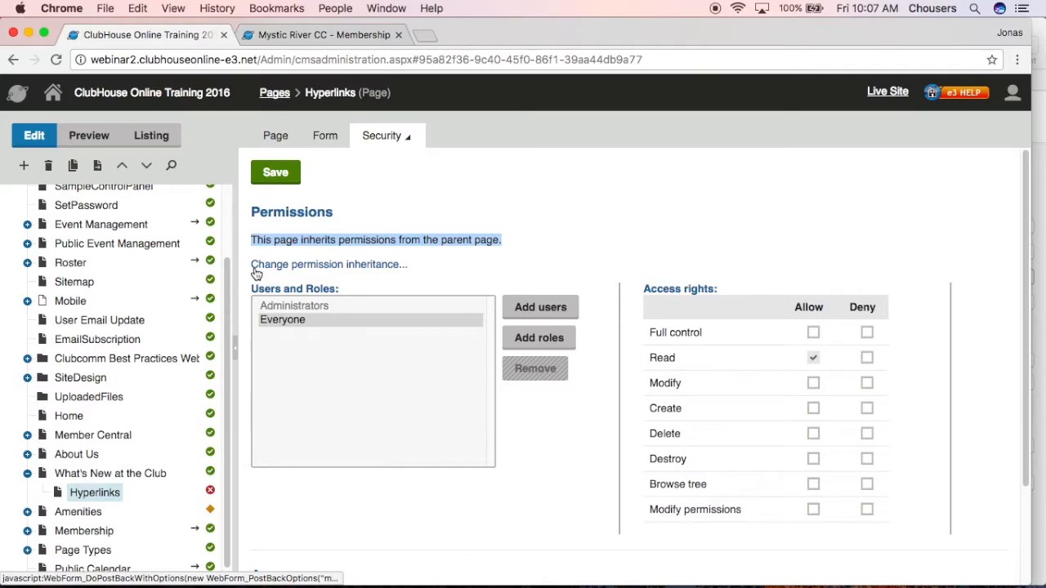
click(255, 265)
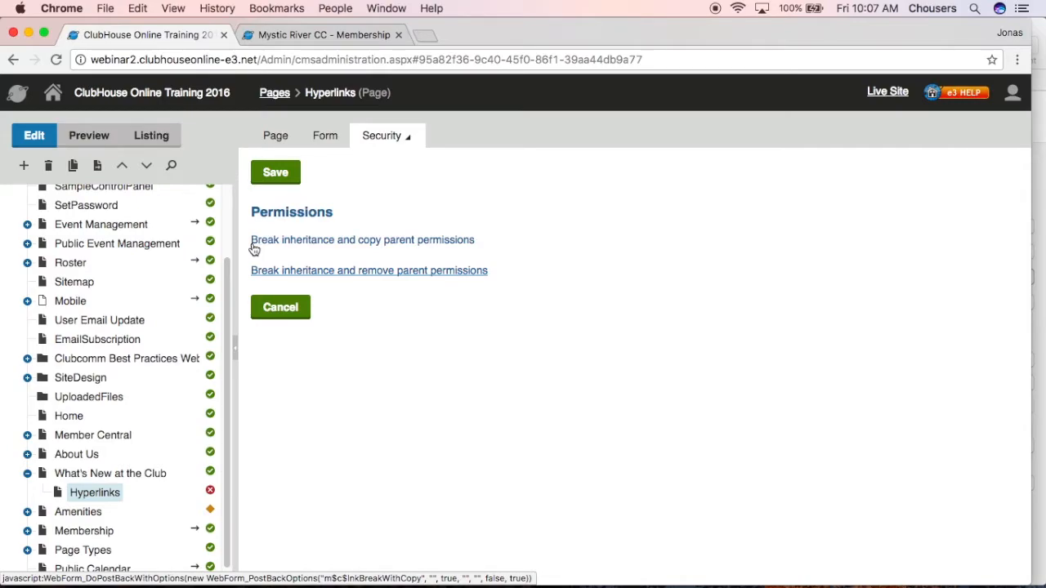
click(254, 244)
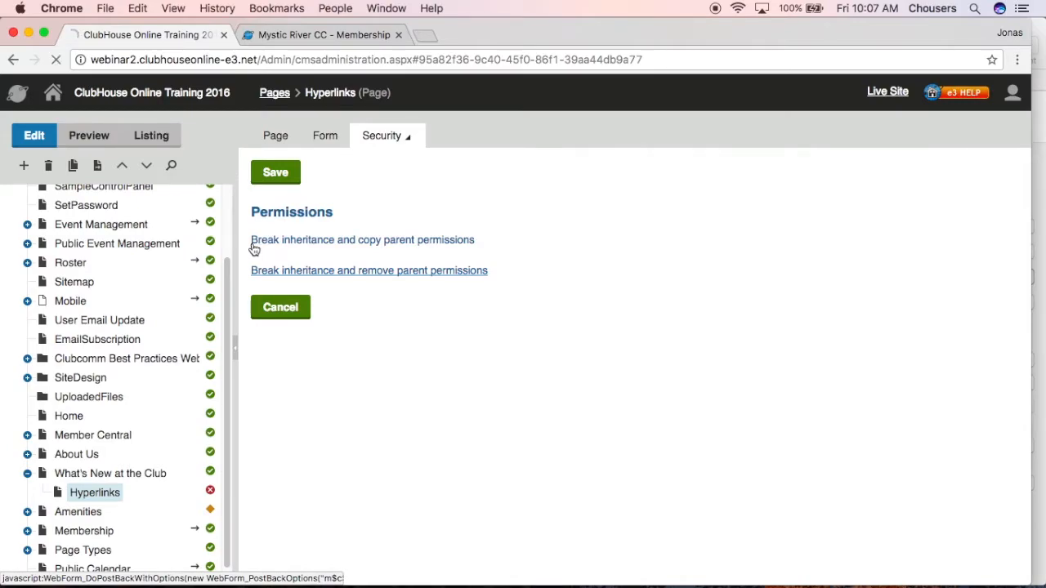
Remove the Everyone role from the Hyperlinks page's users and roles, confirming the removal
click(278, 318)
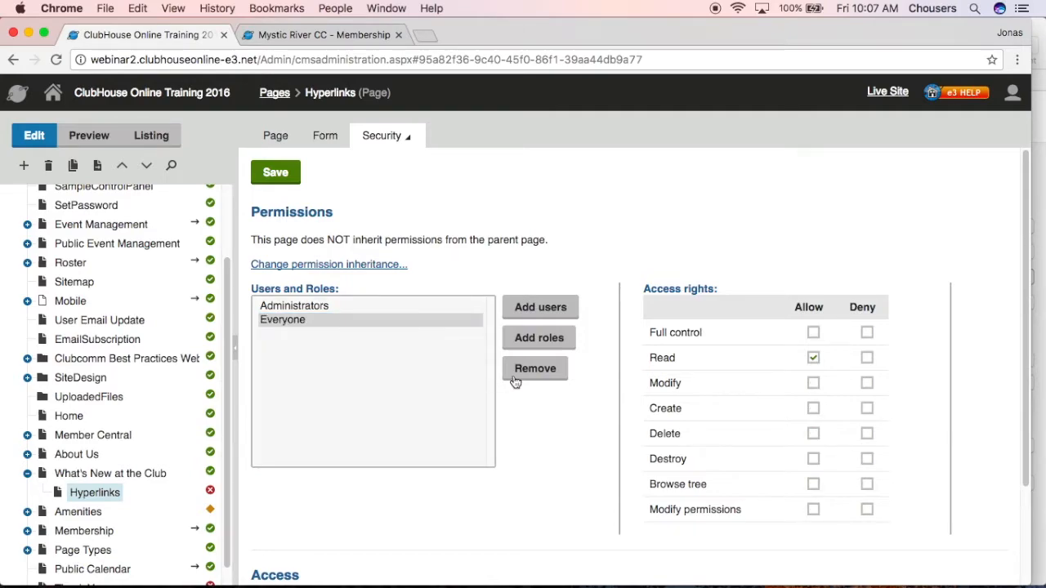
click(539, 377)
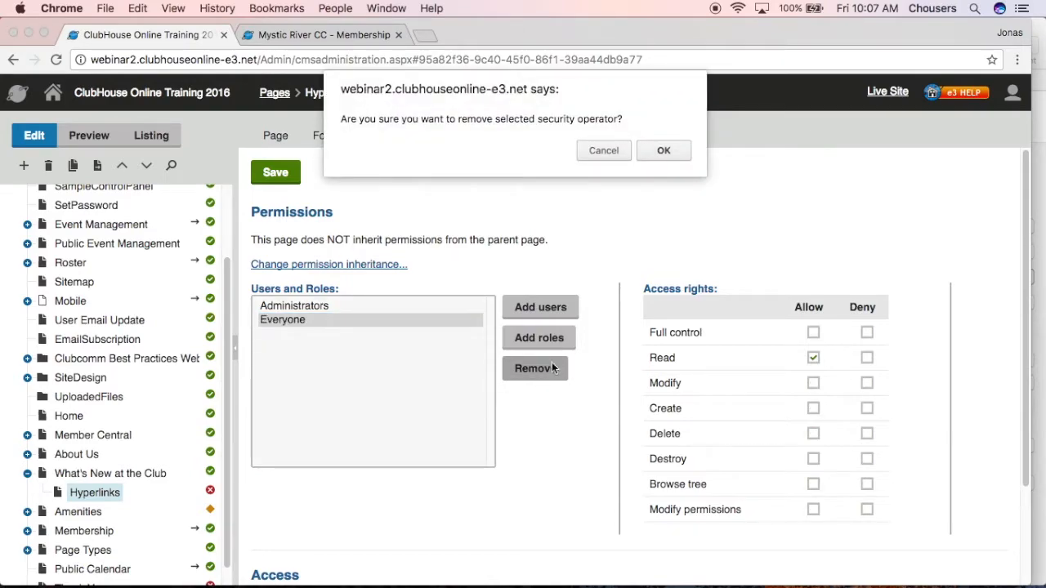
click(662, 150)
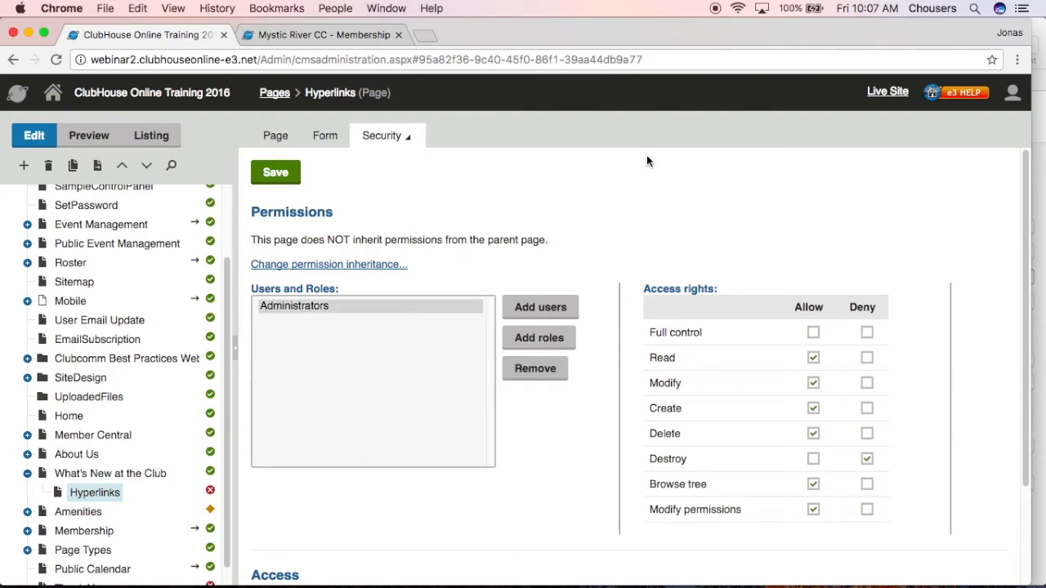
Add the Members role to the page's users and roles, showing 25 roles per page in the selection
click(555, 338)
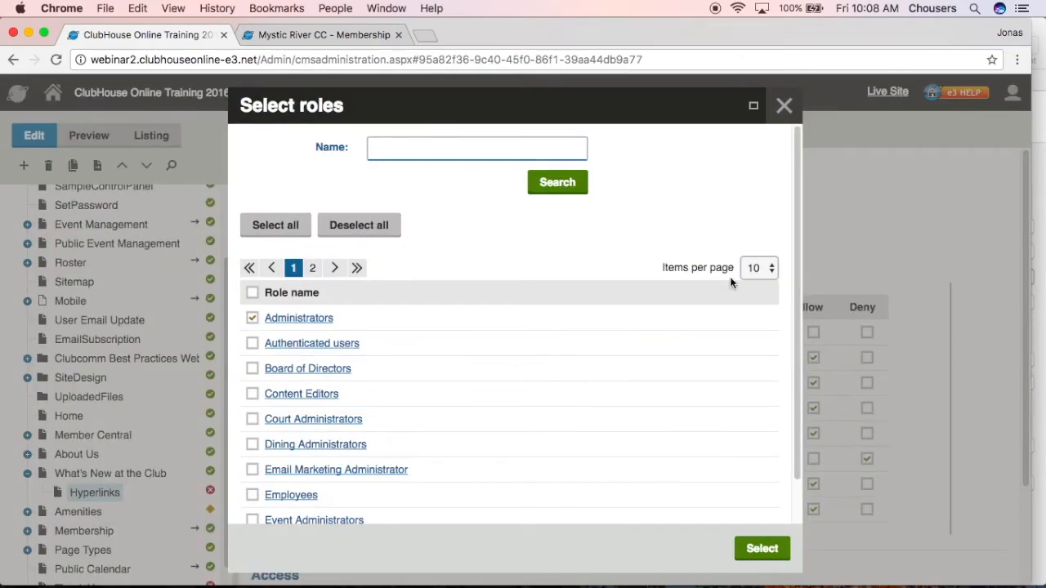
click(753, 269)
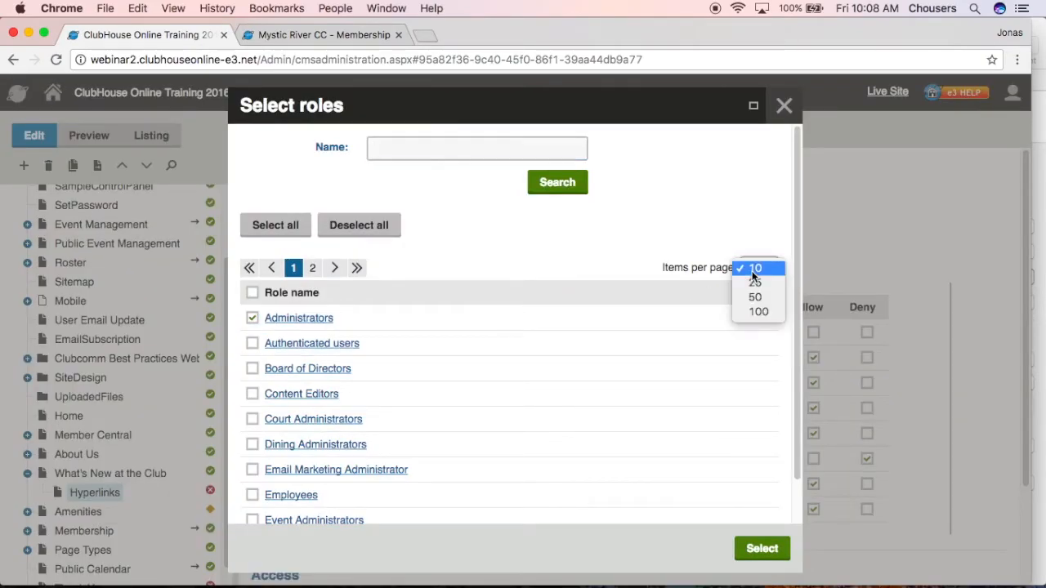
click(752, 283)
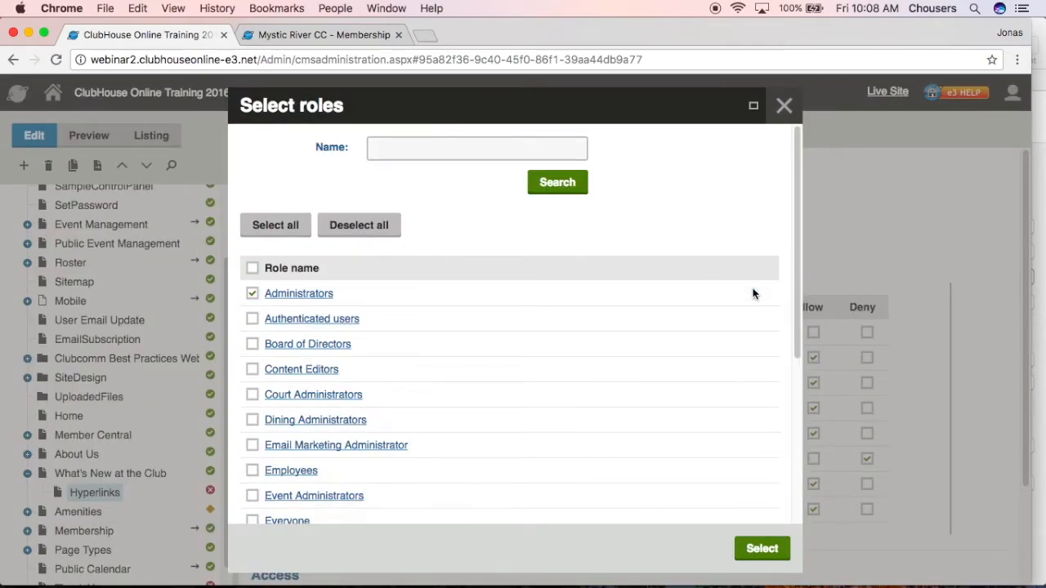
scroll(752, 294, down, 5)
click(252, 325)
click(762, 549)
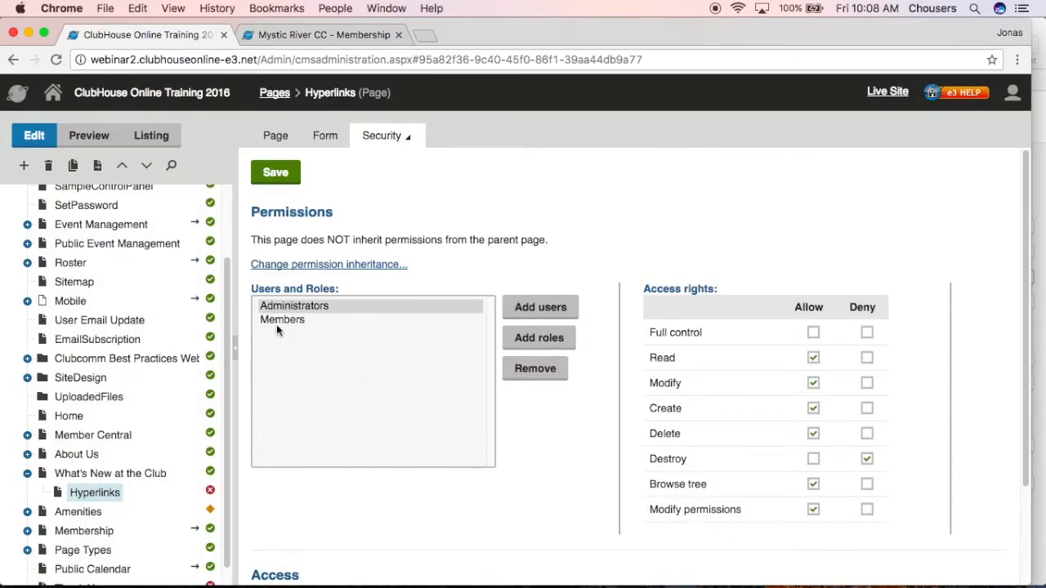
Allow Read access for Members, set Requires authentication to Yes and save the security settings
click(276, 322)
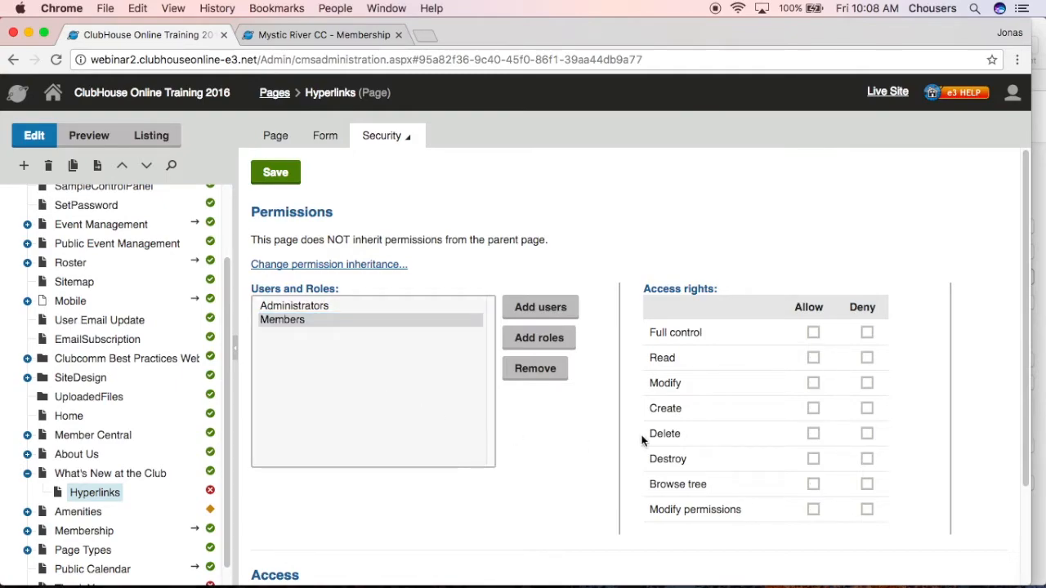
click(813, 359)
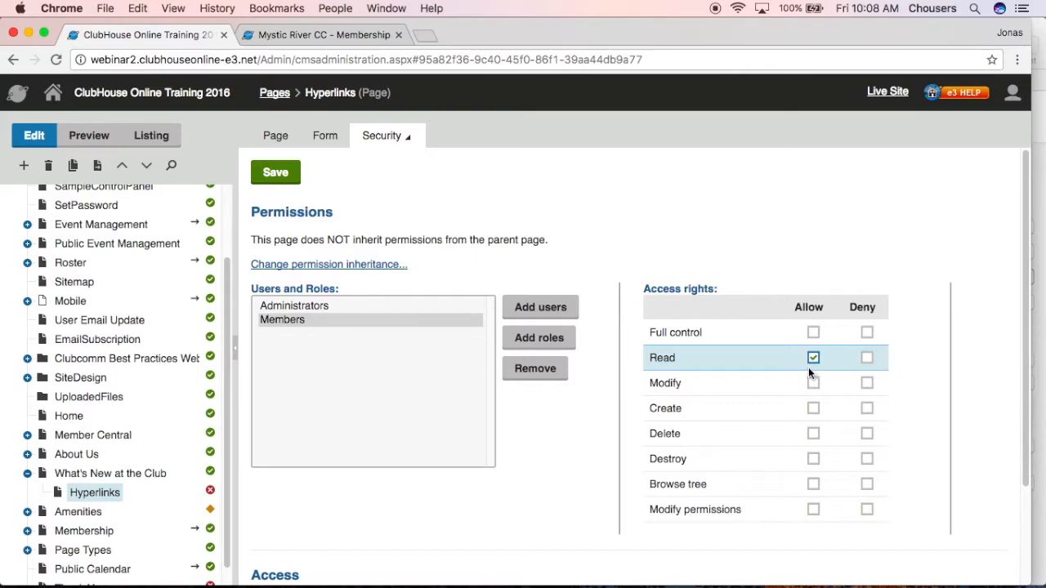
scroll(555, 444, down, 3)
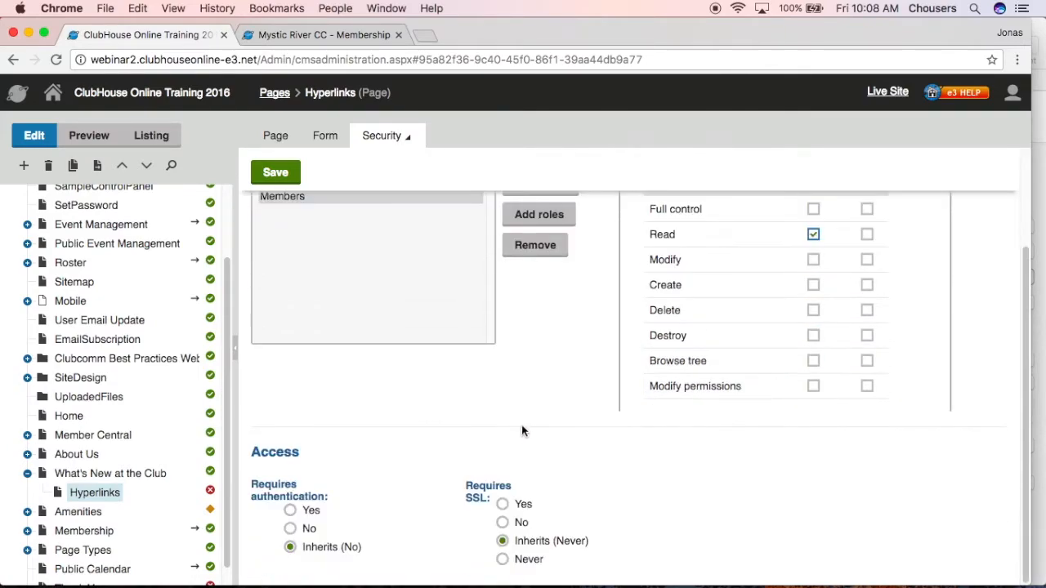
click(290, 510)
click(275, 173)
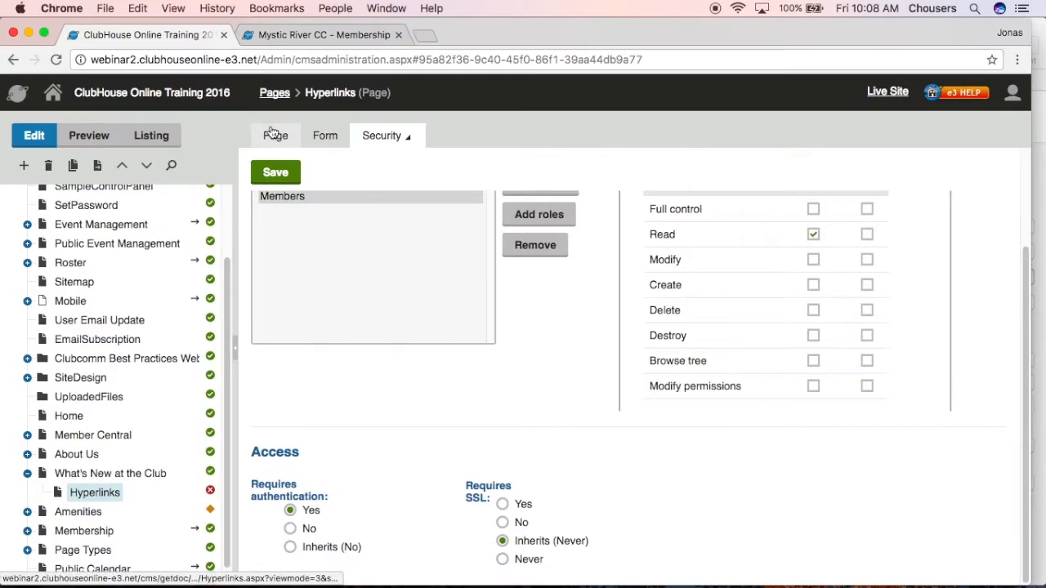
Return to the Hyperlinks page's content editor and its empty editable text region
click(274, 135)
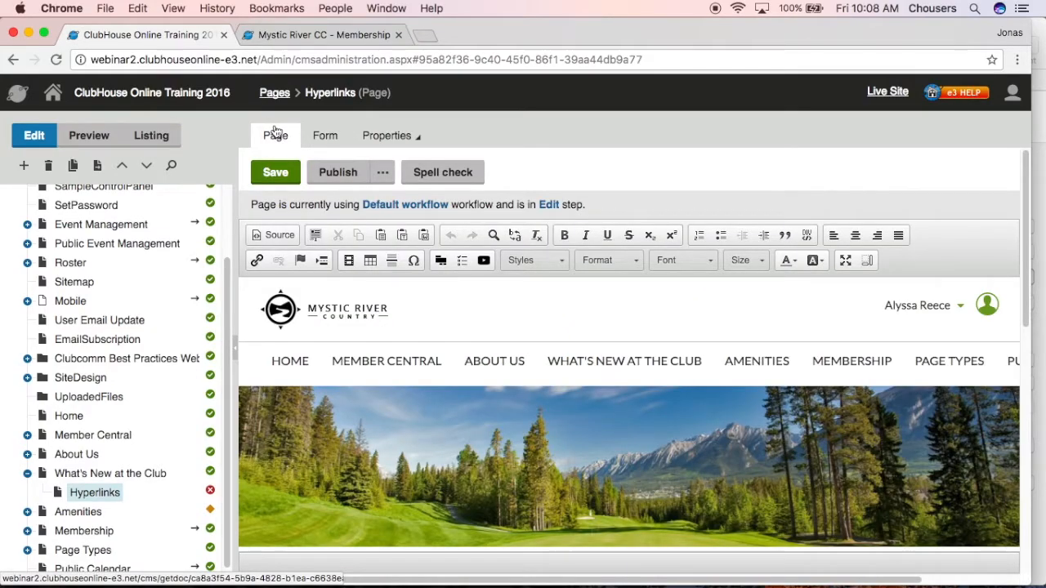
scroll(298, 344, down, 6)
scroll(279, 376, down, 3)
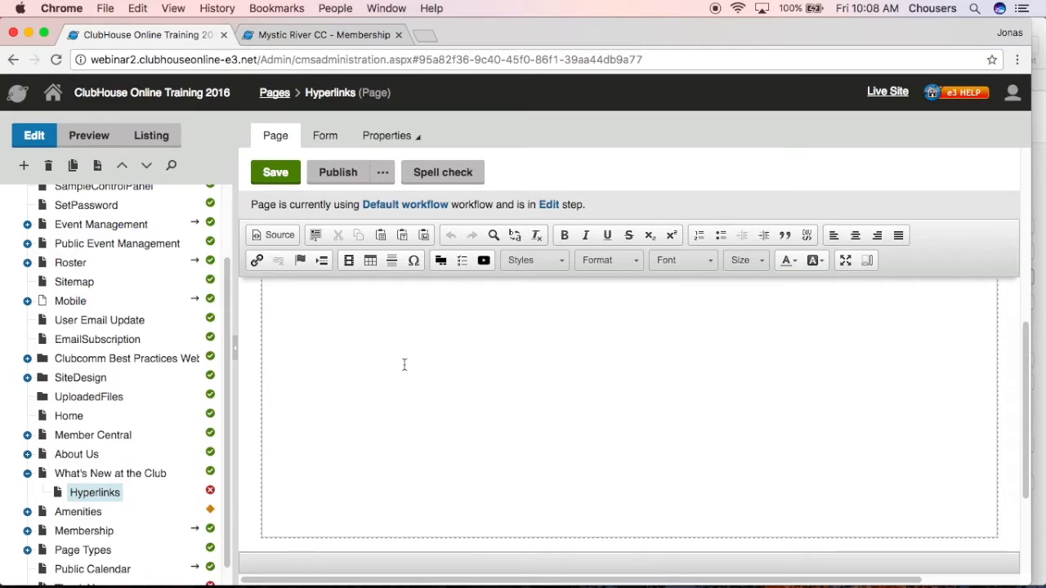
scroll(397, 374, up, 3)
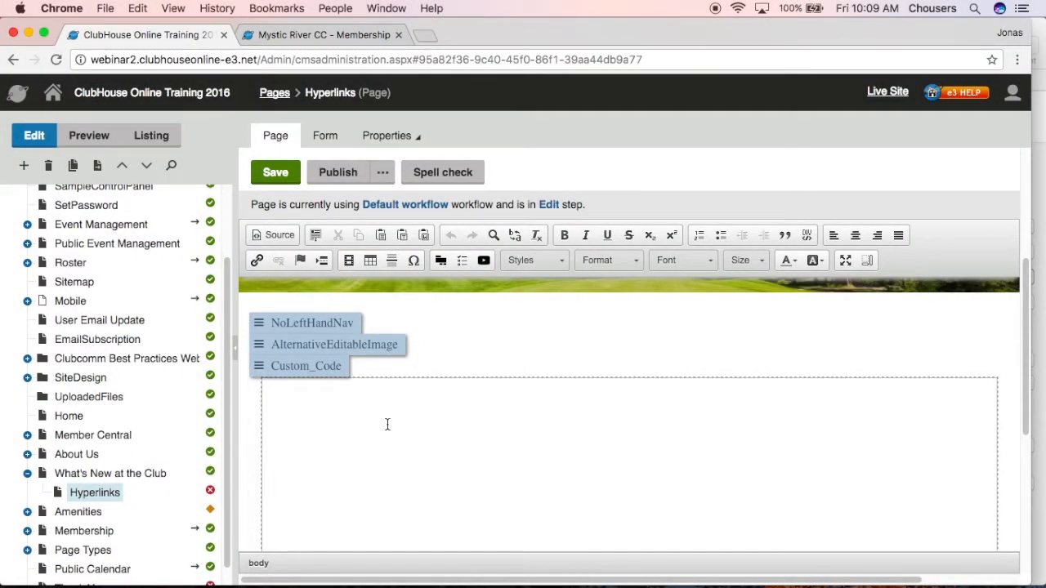
Switch to the webinar text document in Pages and copy the whole "4 Different types of Hyperlinks" section through the email address example
click(1039, 205)
scroll(627, 409, down, 5)
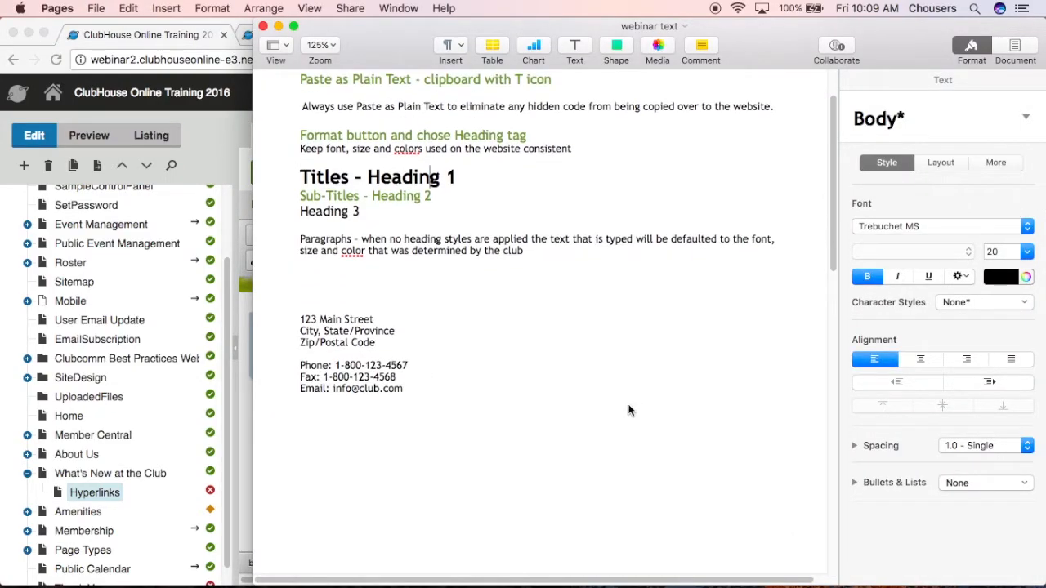
scroll(625, 405, down, 5)
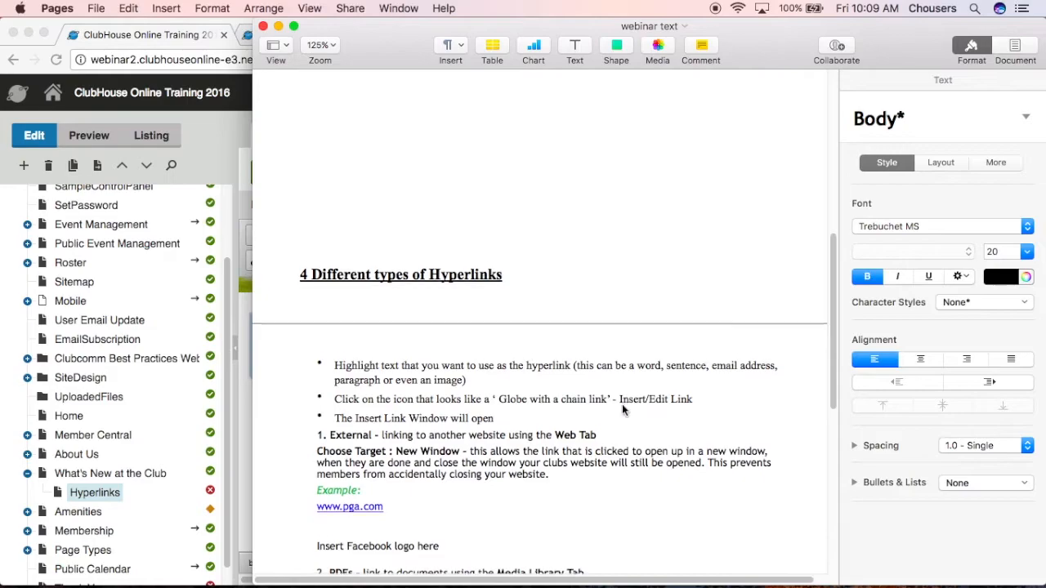
drag(288, 269, 613, 417)
scroll(458, 312, down, 1)
scroll(465, 316, down, 8)
right_click(331, 351)
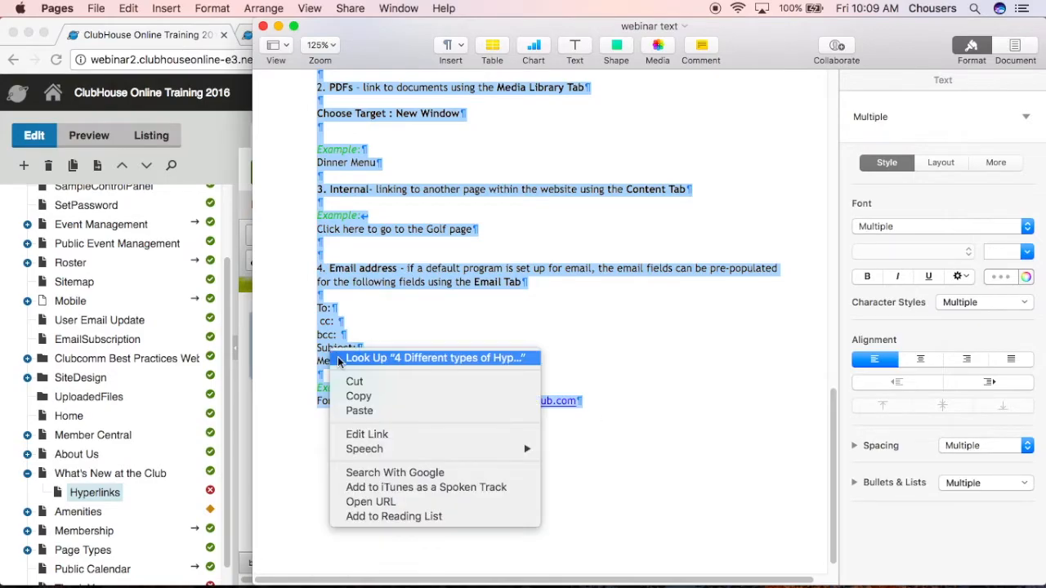
click(357, 397)
Switch back to Chrome and paste the copied text as plain text into the Hyperlinks page's editable region
click(212, 132)
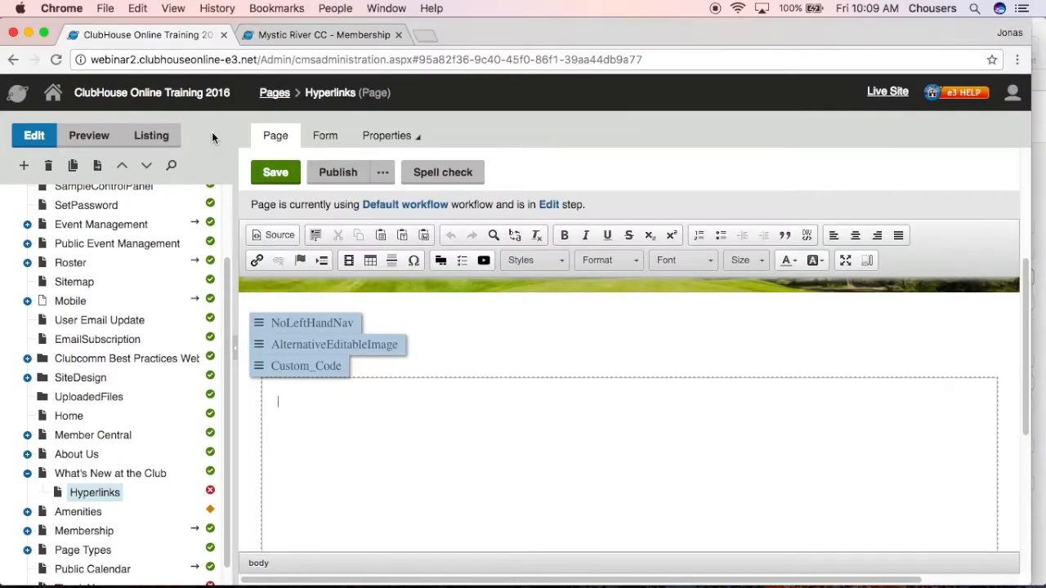
click(401, 237)
right_click(512, 365)
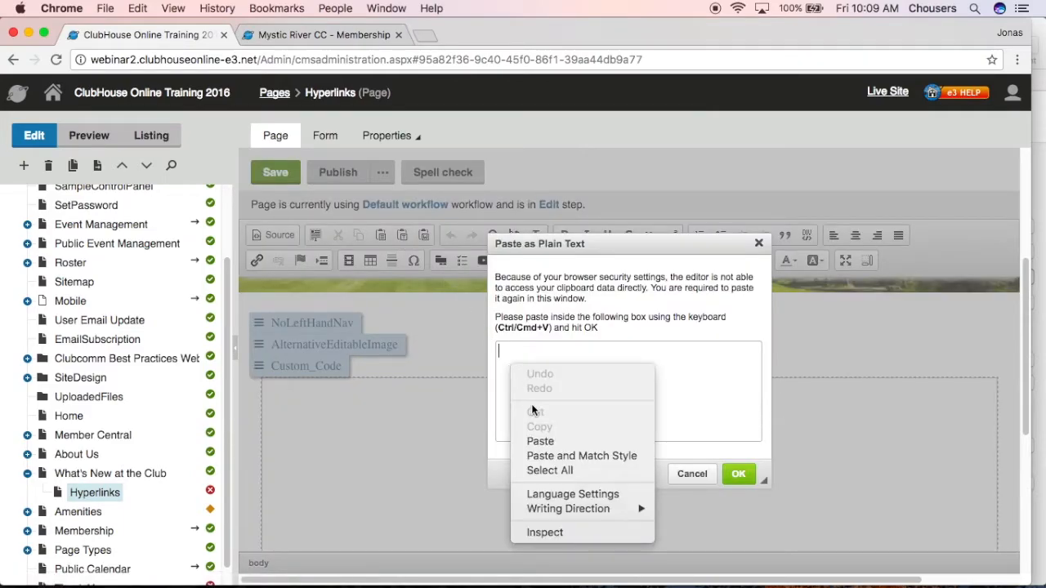
click(539, 441)
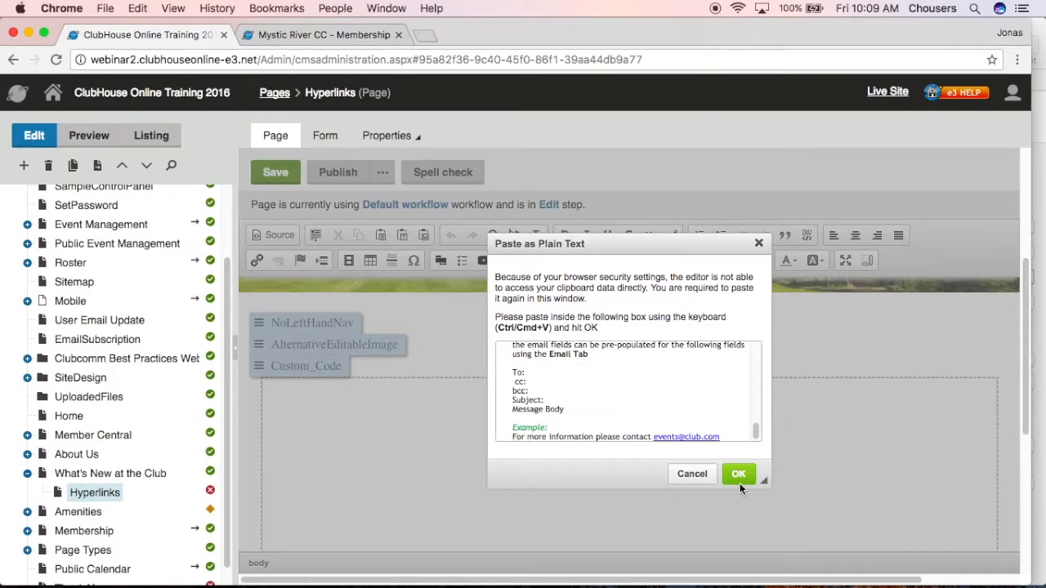
click(738, 474)
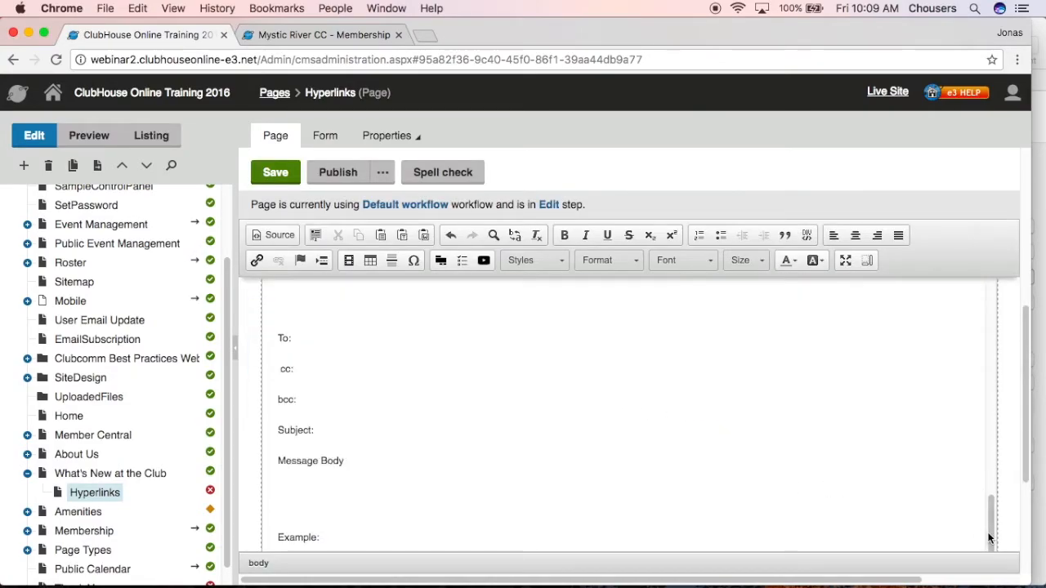
drag(988, 537, 991, 295)
drag(1022, 426, 1022, 414)
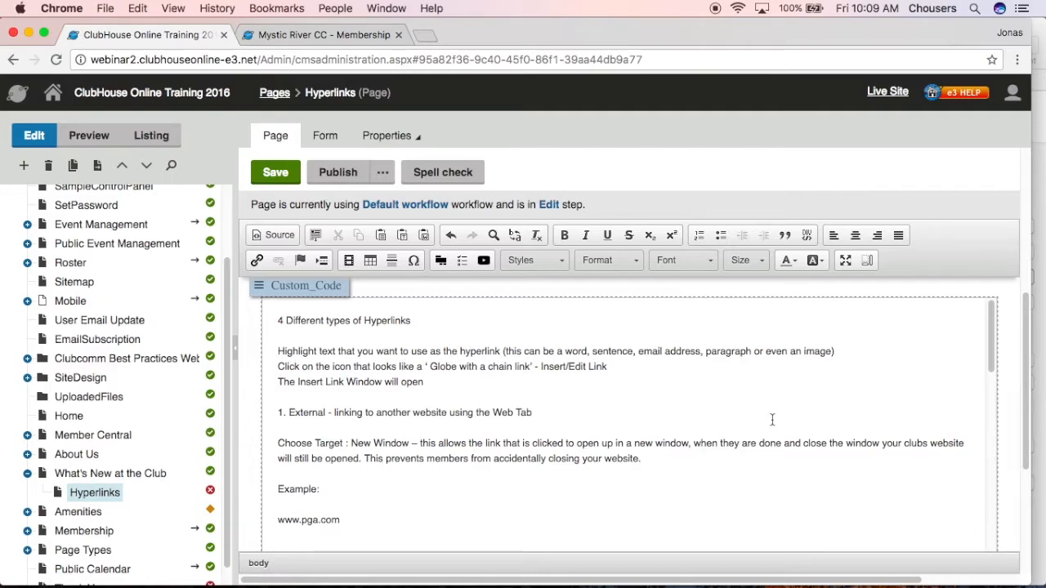
drag(342, 519, 276, 519)
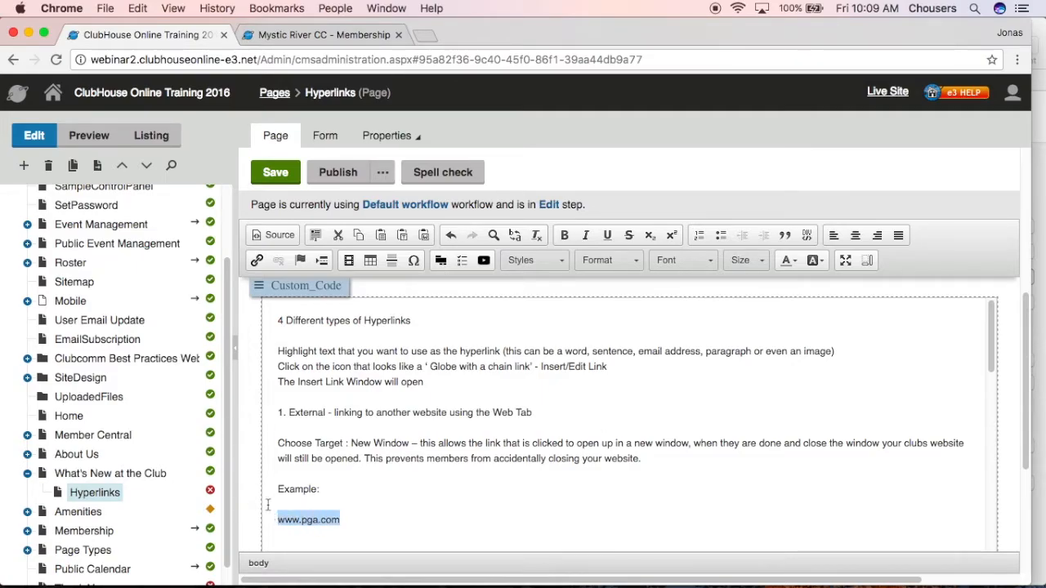
click(257, 261)
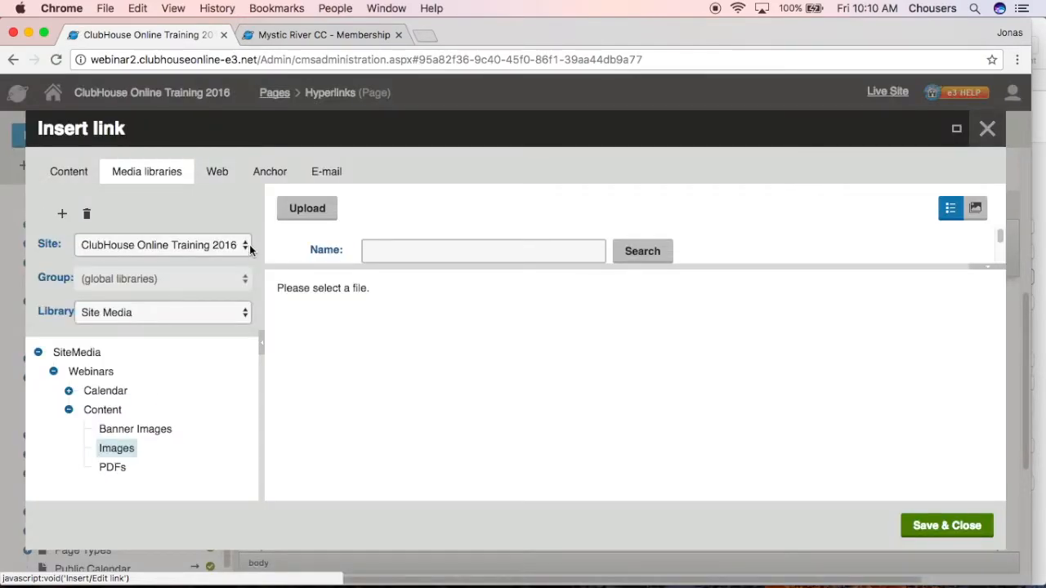
click(215, 178)
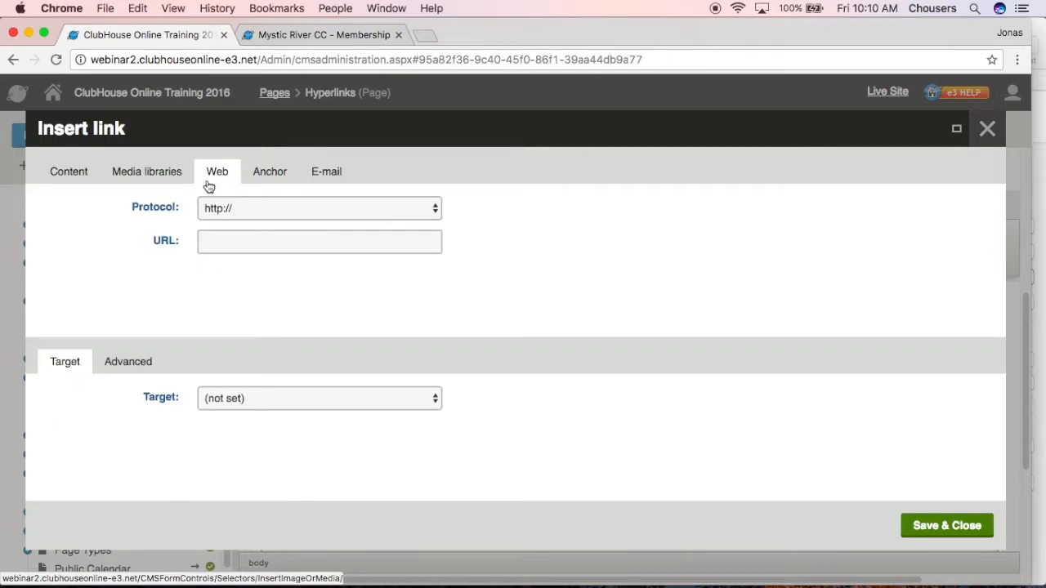
click(433, 209)
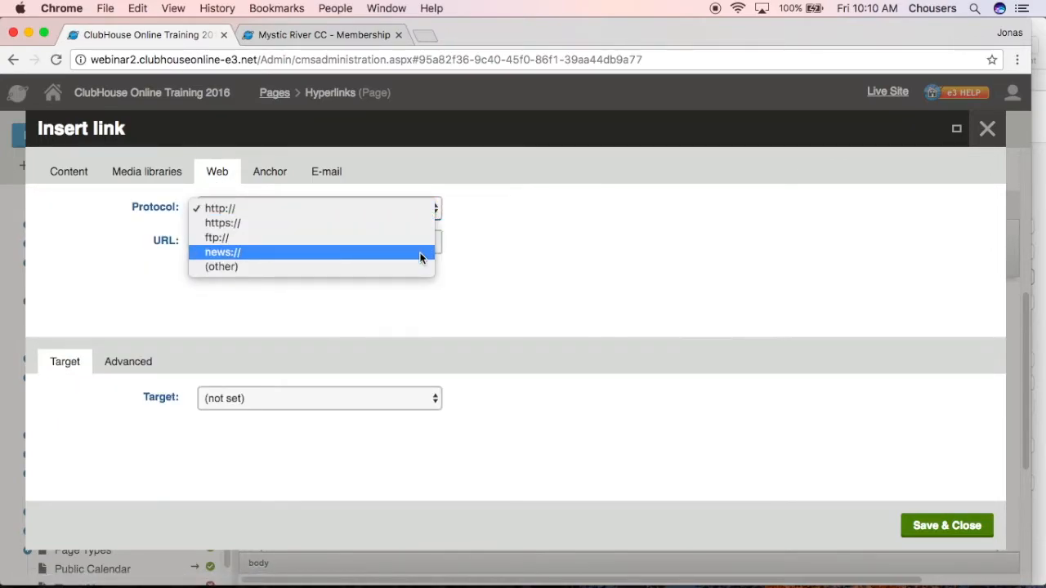
click(468, 243)
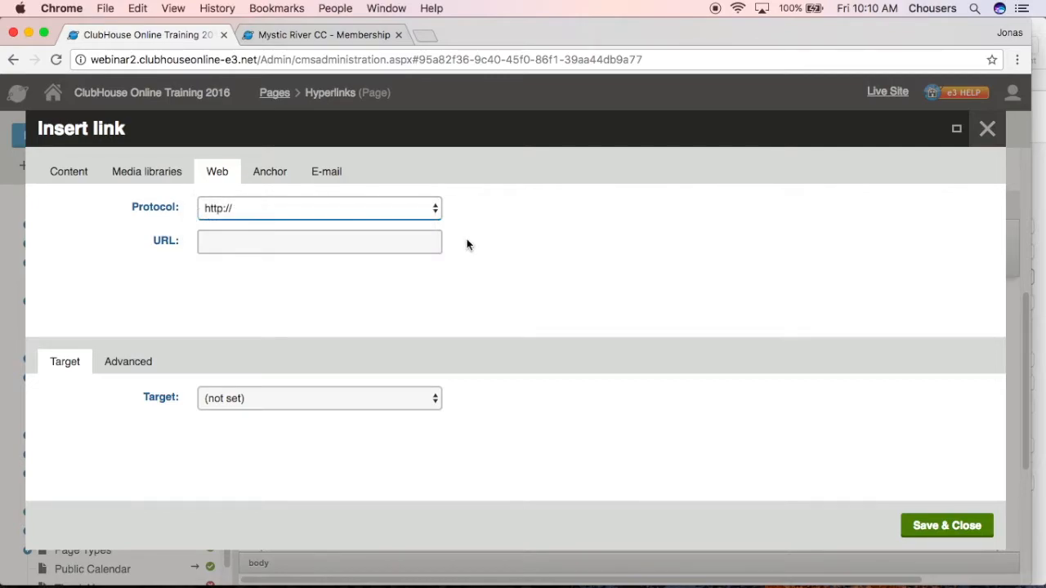
click(385, 242)
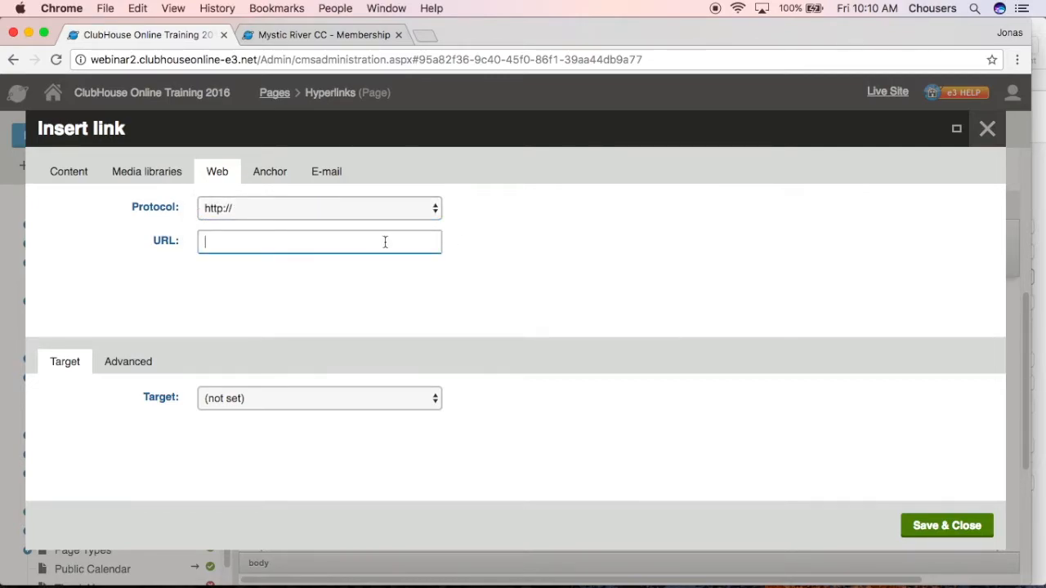
text(www.pga.com)
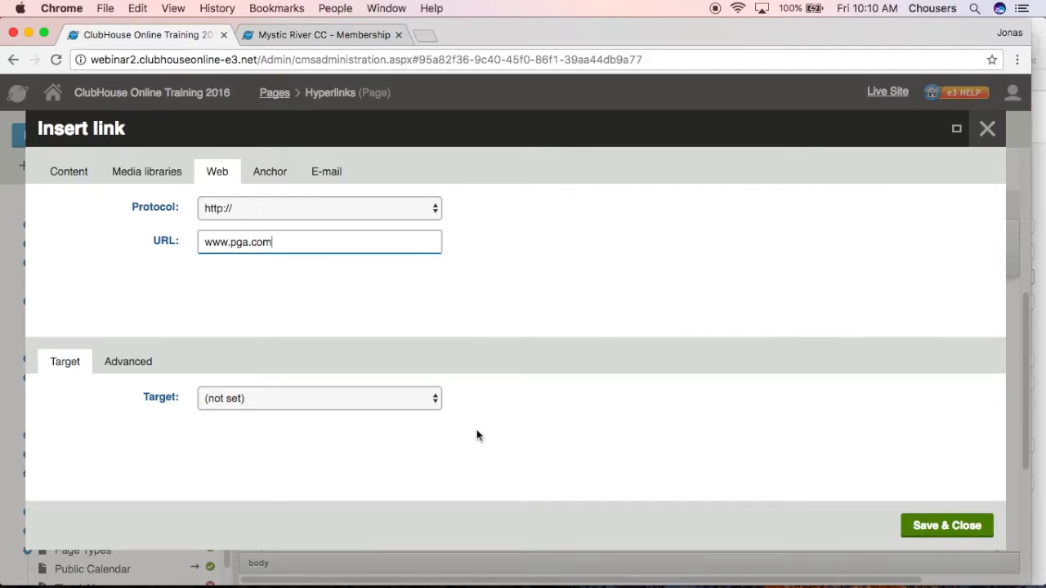
click(425, 397)
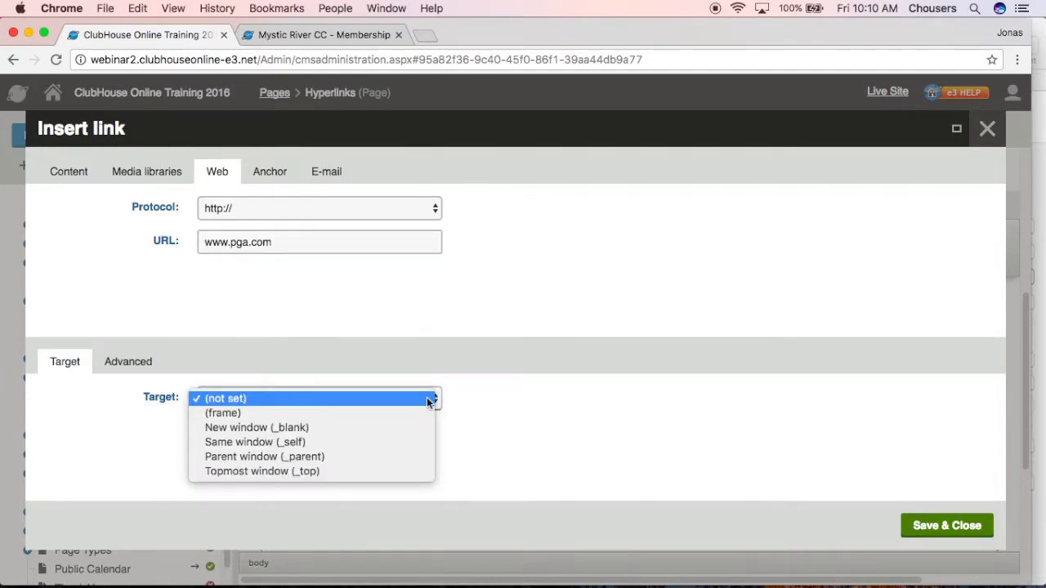
click(351, 427)
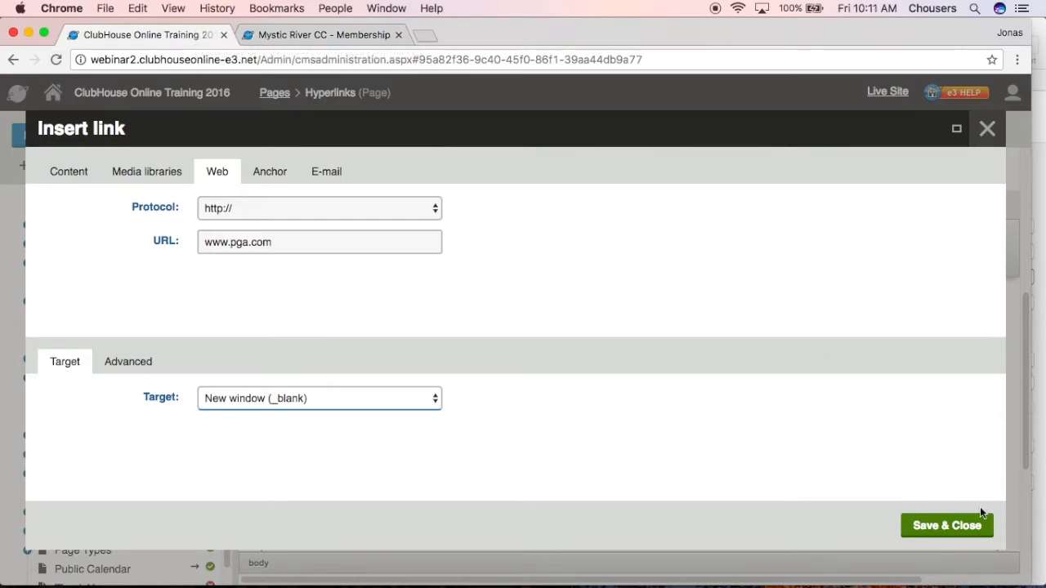
click(946, 528)
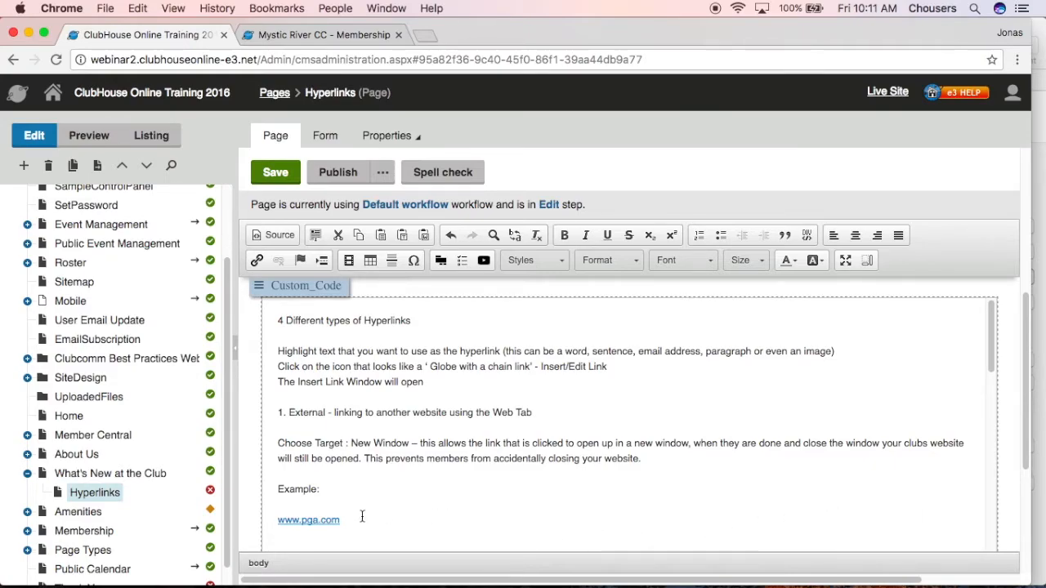
click(302, 520)
Find the facebook image in the media library's Images folder and insert it below the "Insert Facebook logo here" line
scroll(440, 498, down, 3)
scroll(440, 497, down, 3)
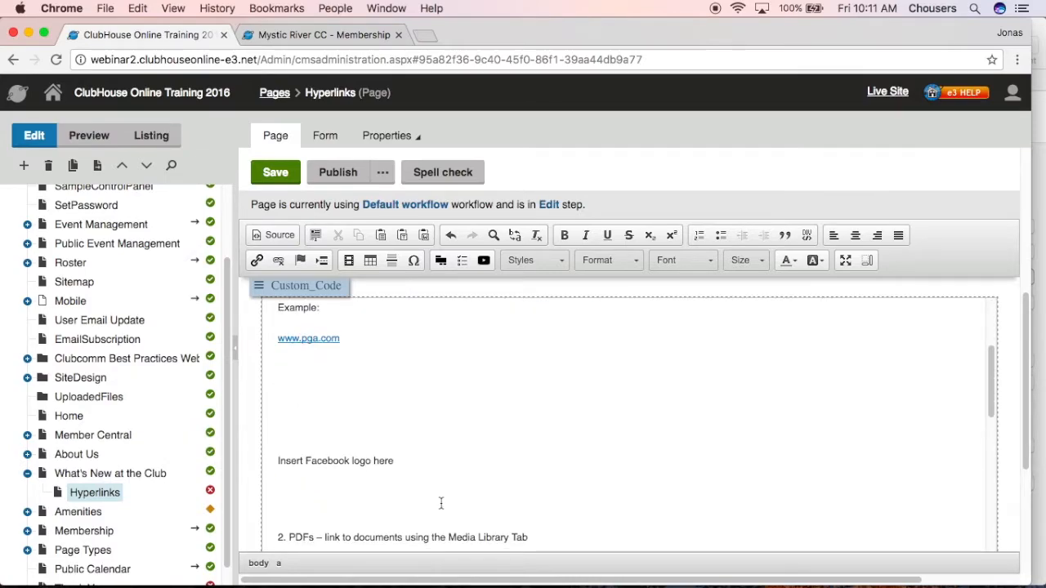
click(280, 479)
click(349, 262)
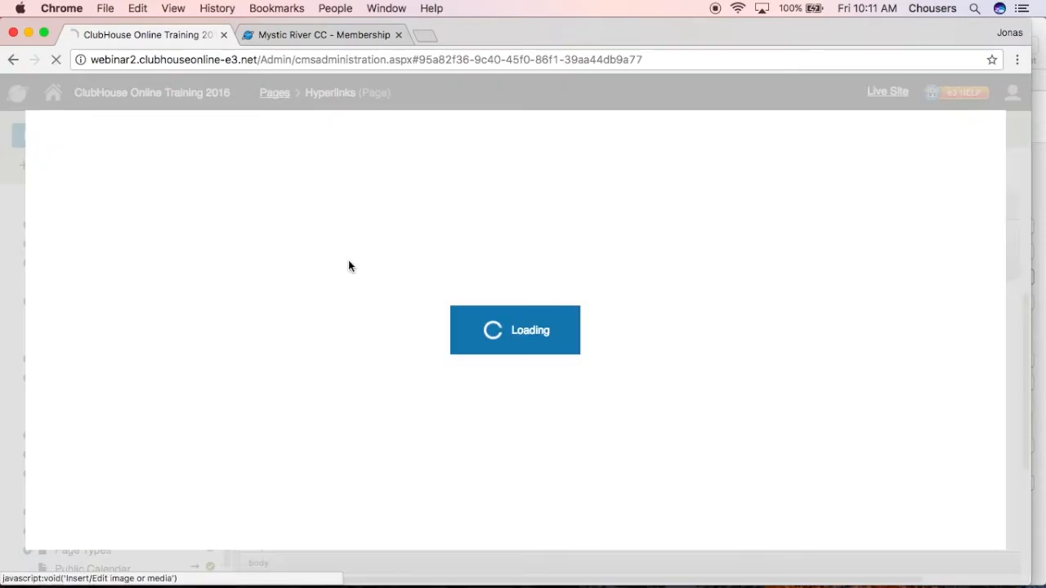
text(facebook)
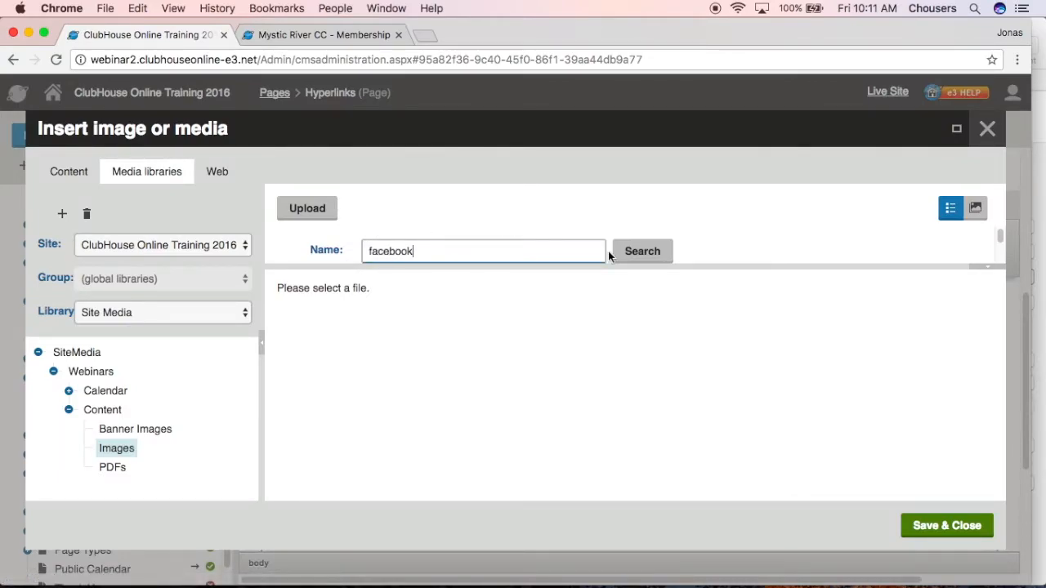
click(635, 251)
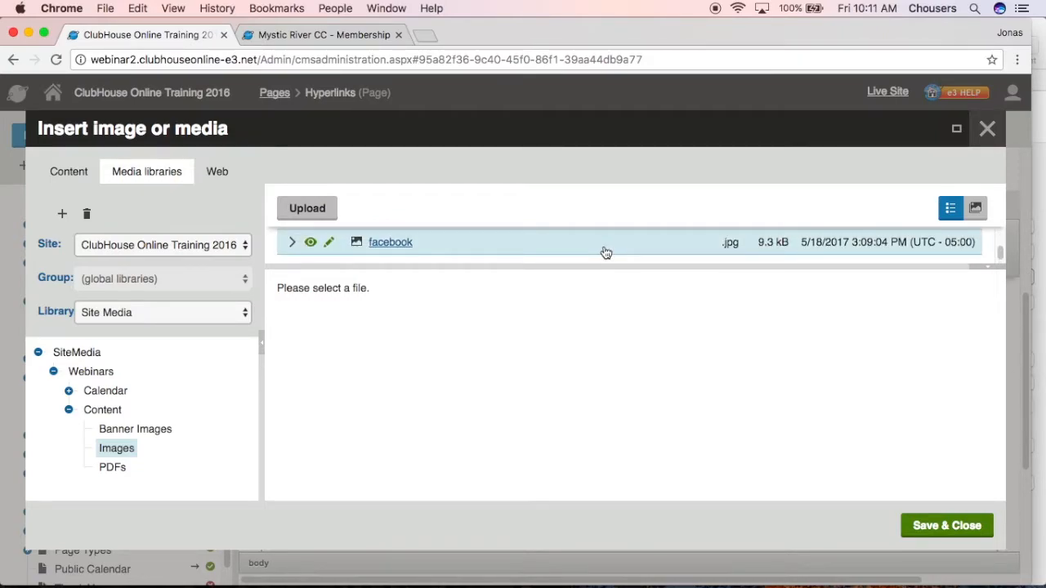
click(605, 252)
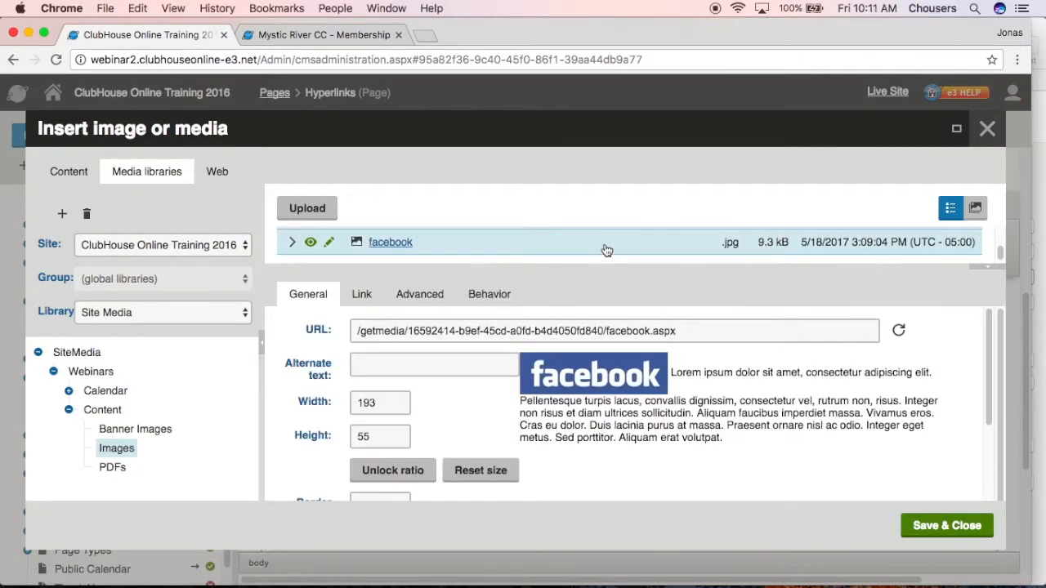
click(948, 525)
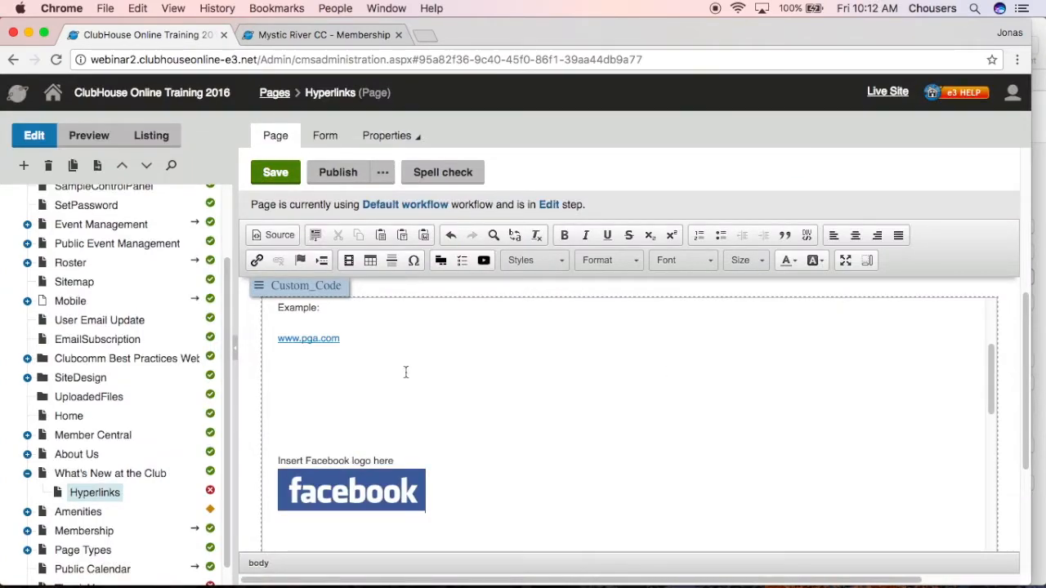
click(346, 489)
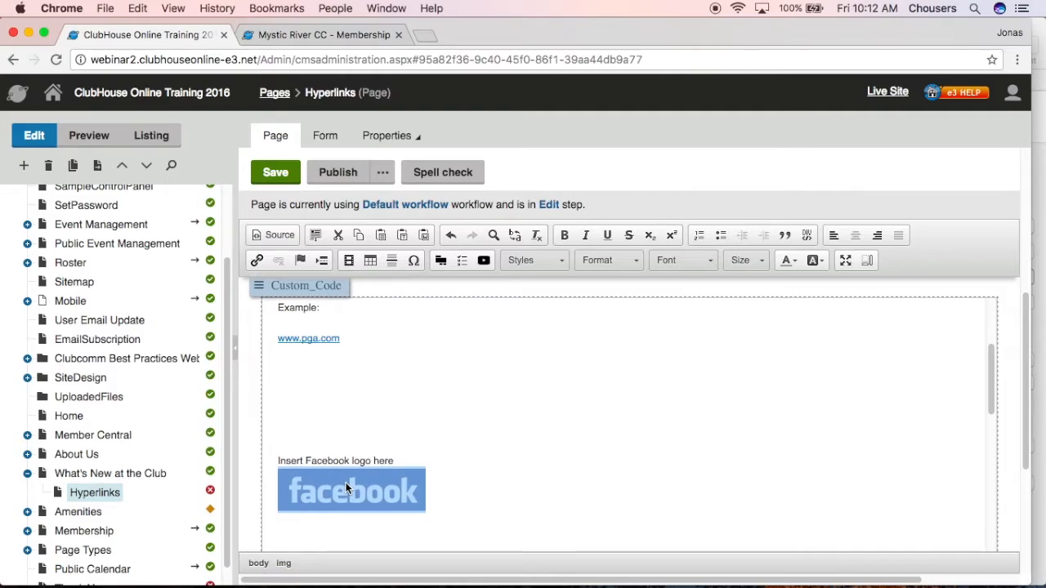
click(255, 261)
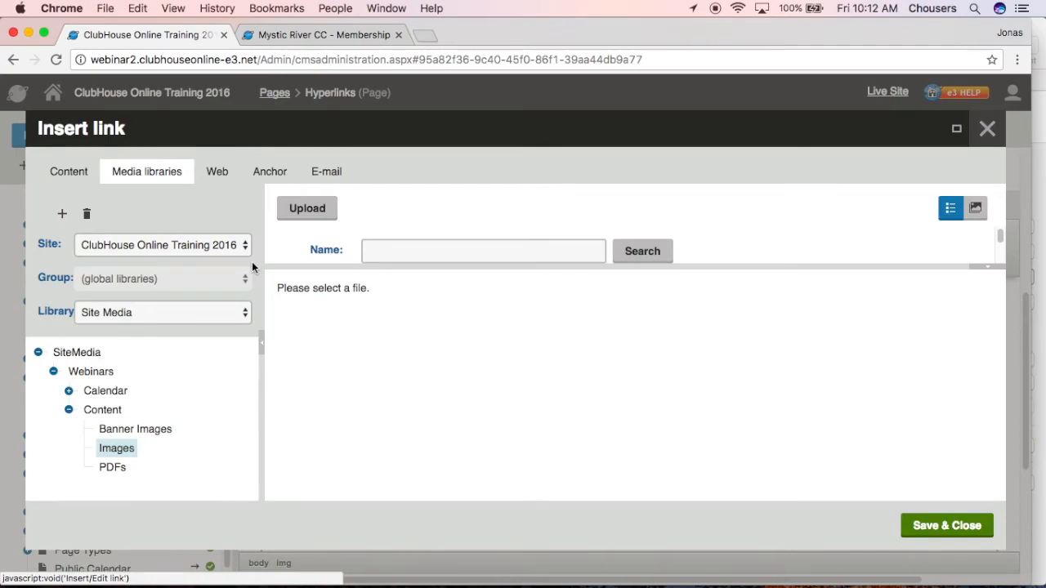
click(215, 174)
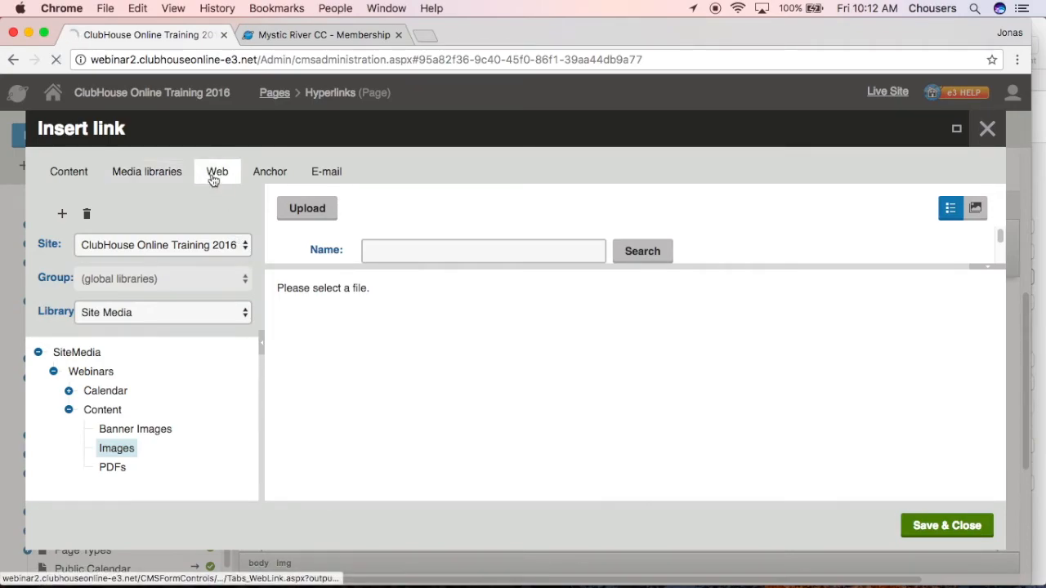
click(235, 243)
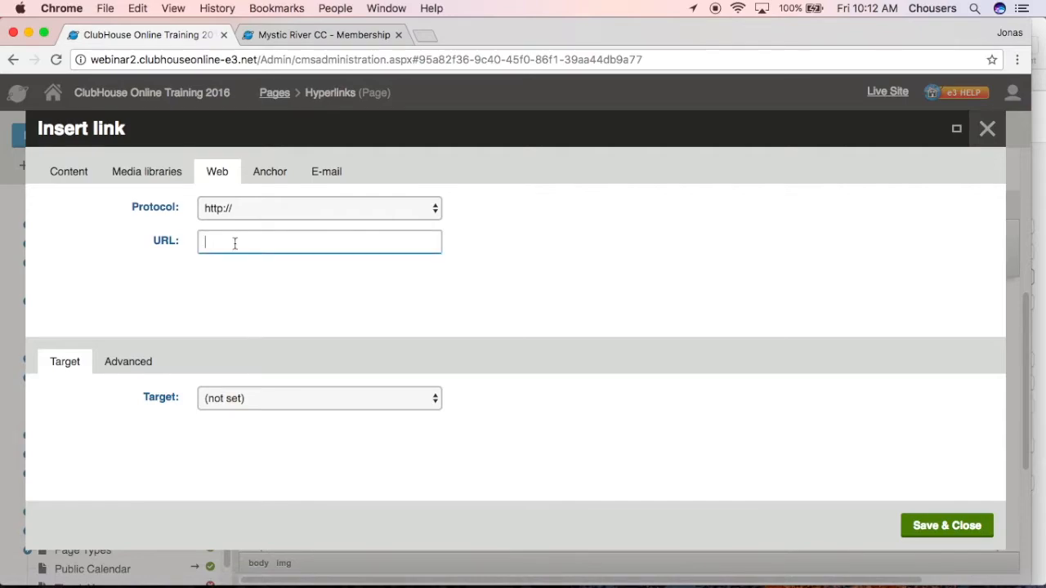
text(www.facebook.com)
click(302, 397)
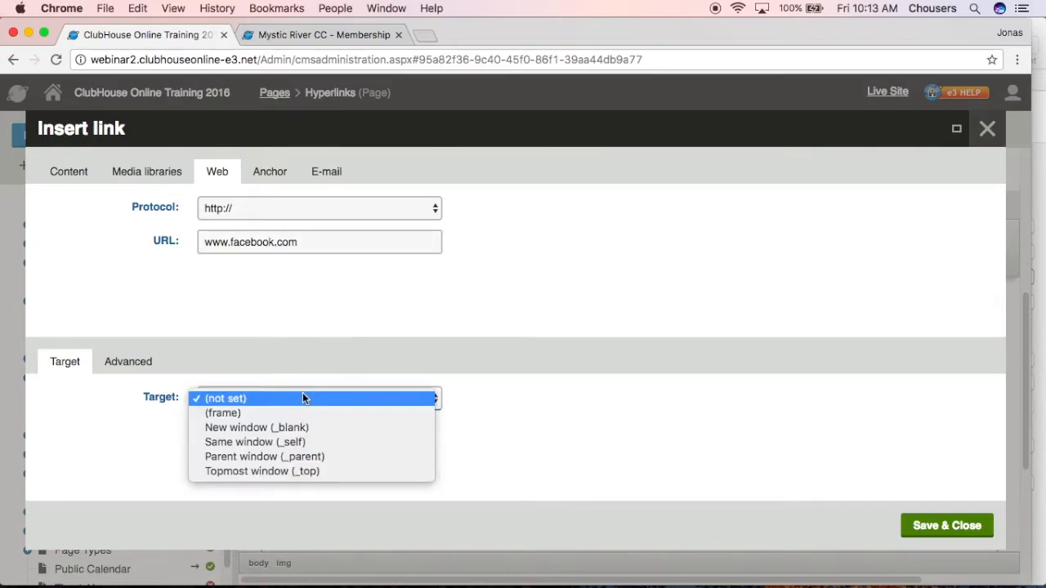
click(299, 431)
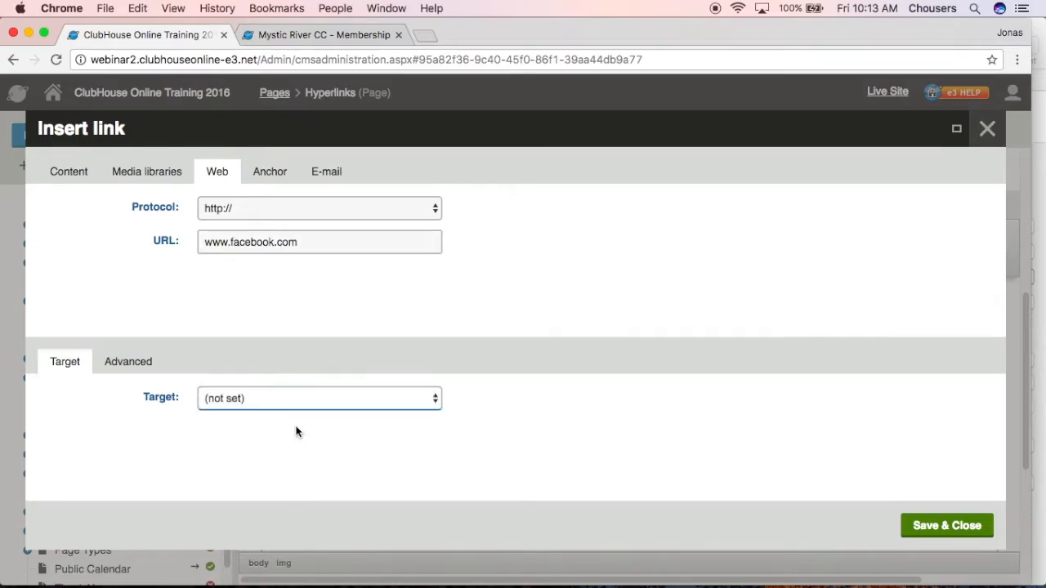
click(929, 535)
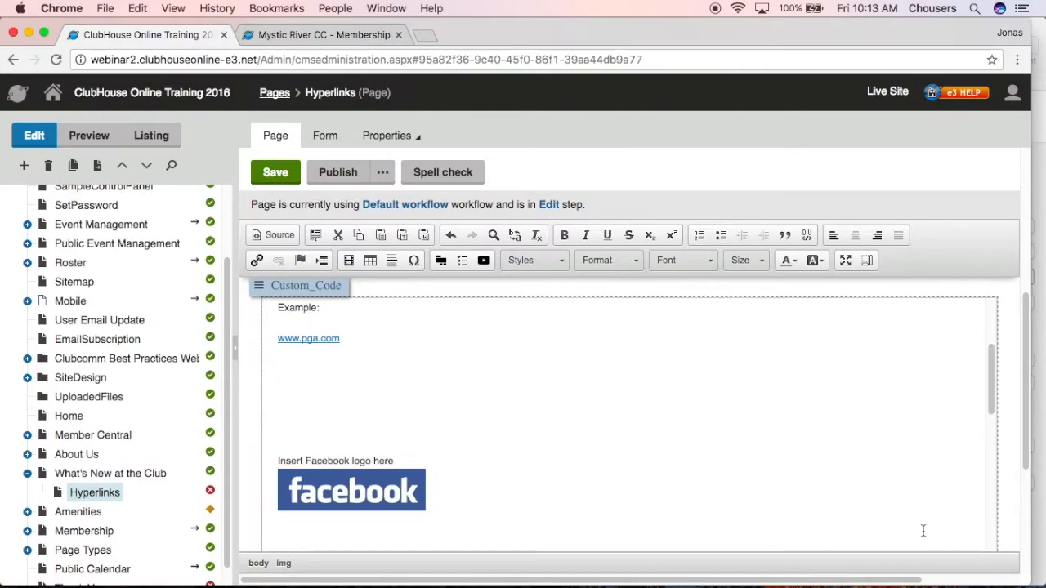
Link the Dinner Menu text to the Mystic_River_Country_Club_Menu file from the PDFs folder, with the target New window (_blank)
scroll(923, 531, down, 5)
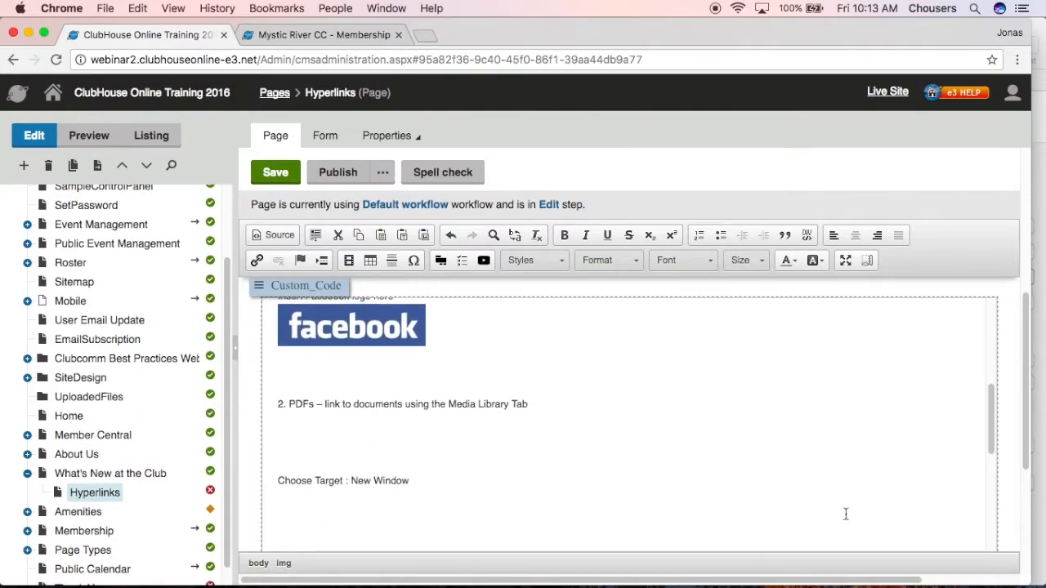
scroll(845, 514, down, 4)
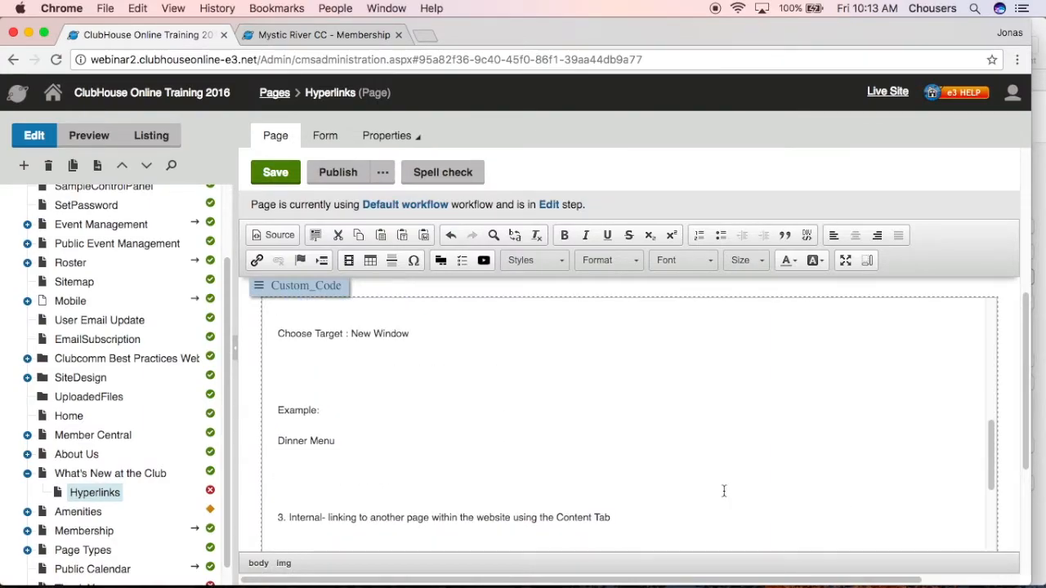
drag(343, 439, 277, 441)
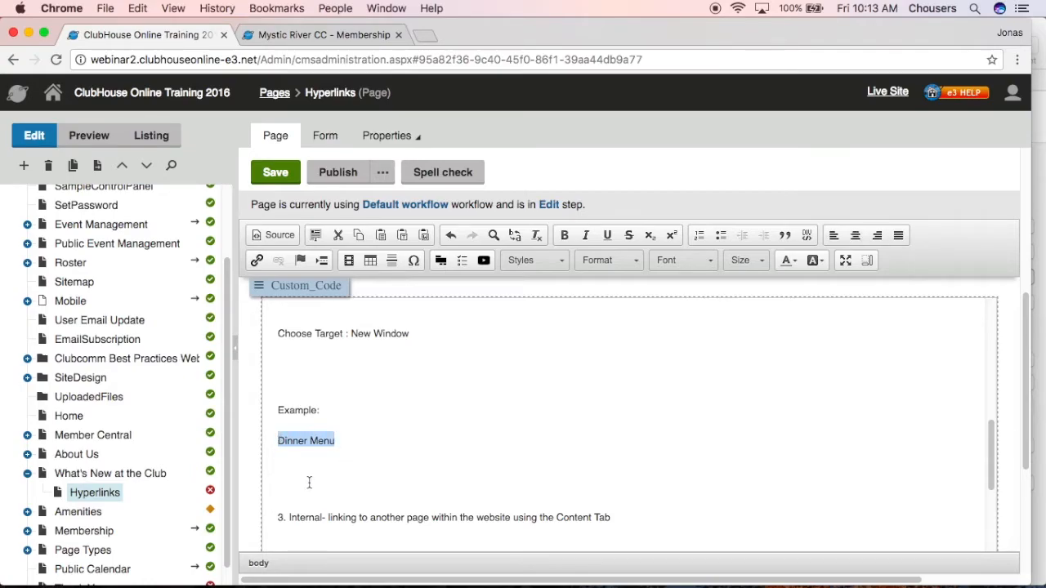
click(255, 261)
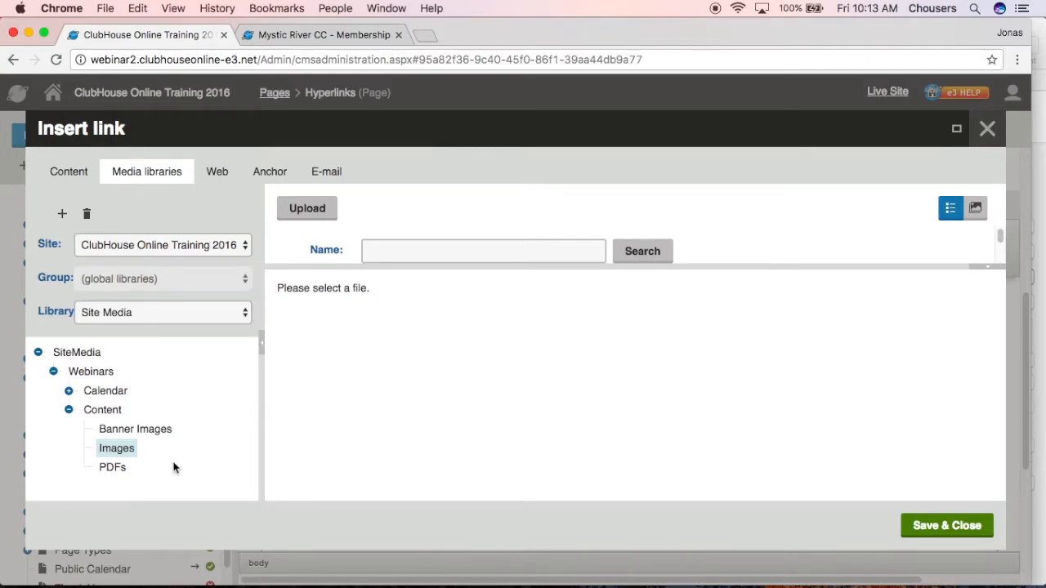
click(113, 468)
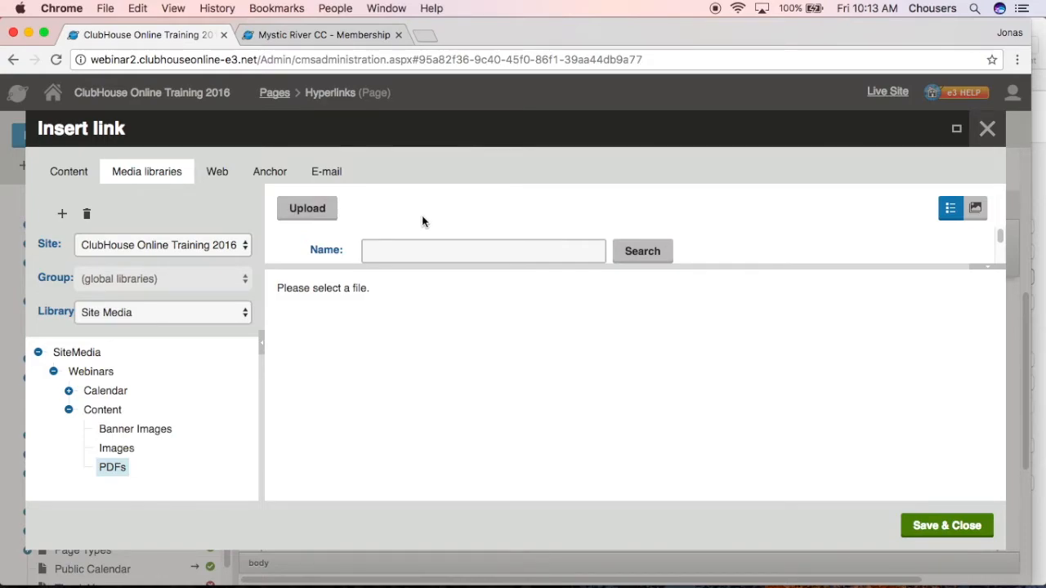
drag(1000, 237, 1002, 255)
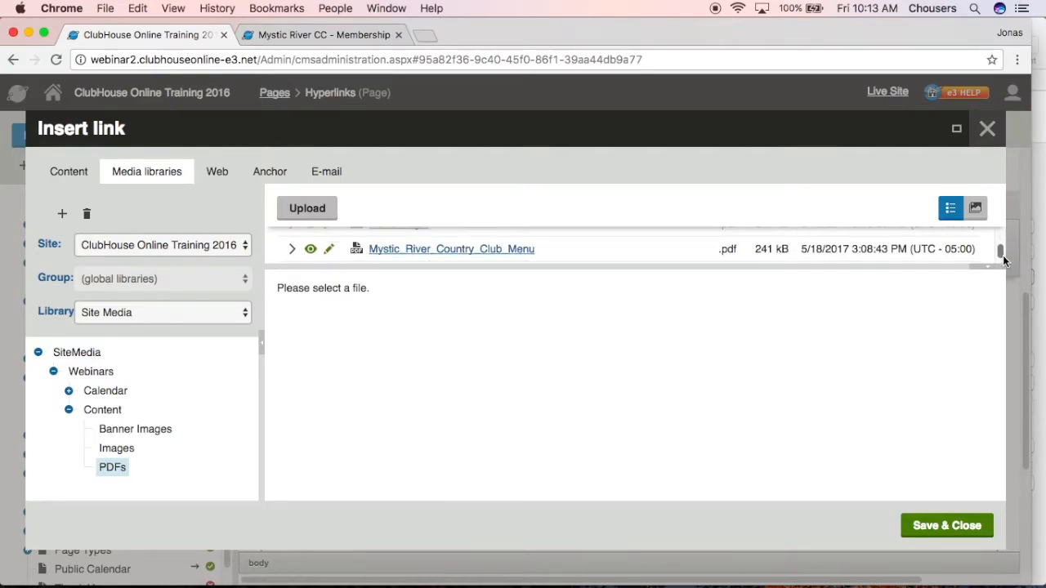
click(577, 245)
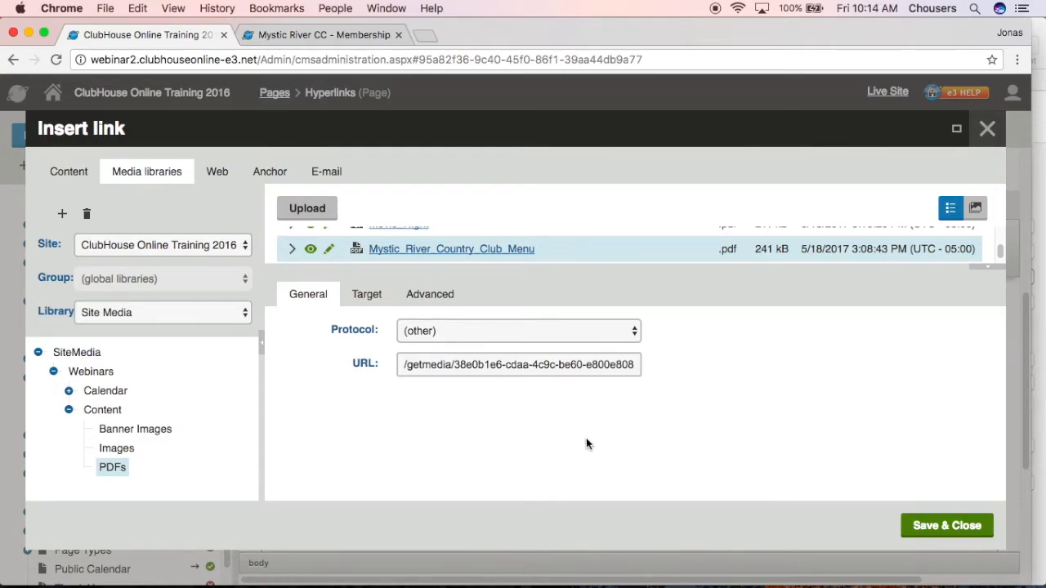
click(366, 298)
click(562, 330)
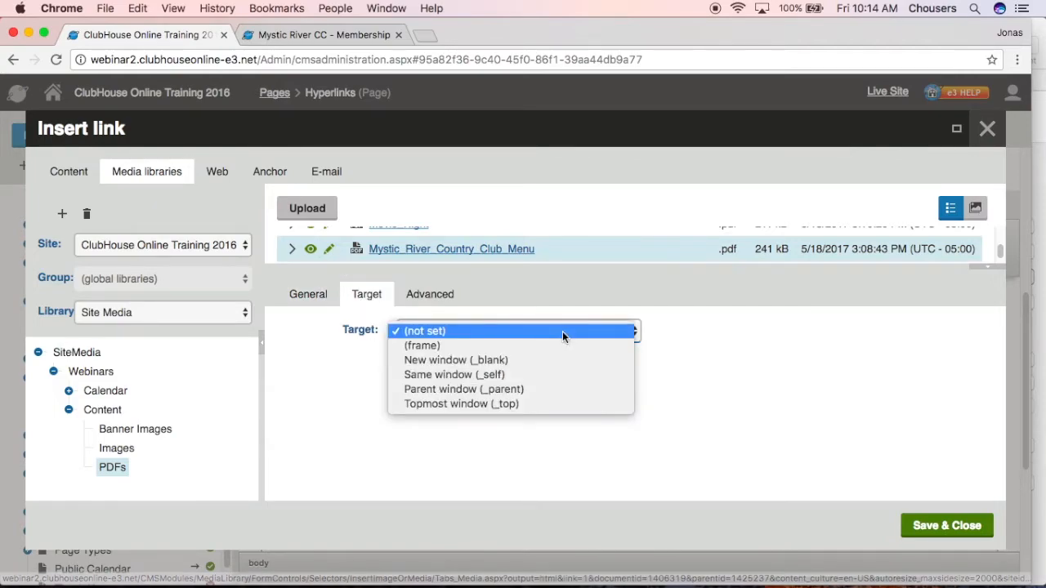
click(555, 362)
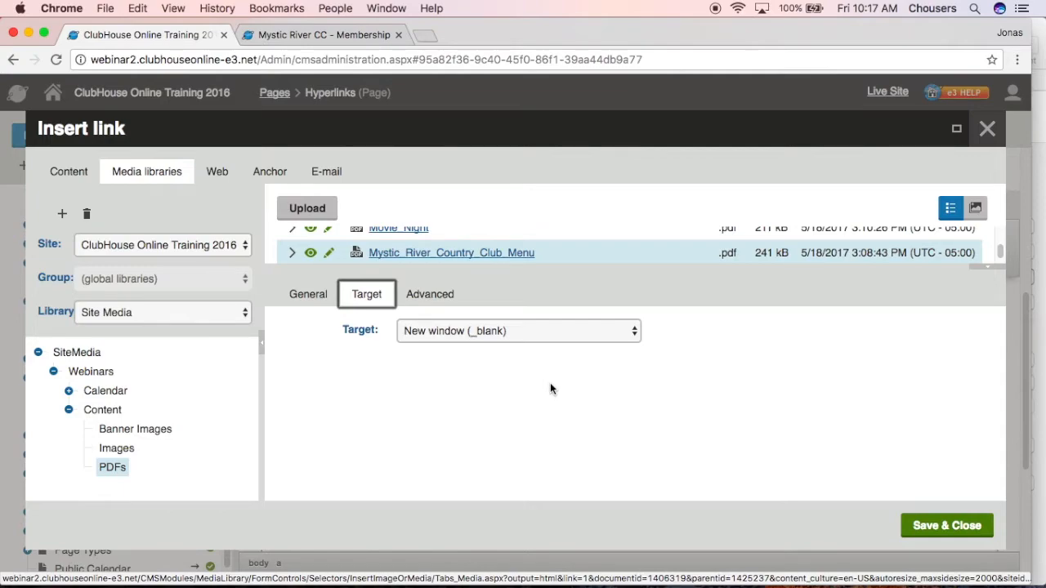
Enable Button Styling for the Dinner Menu link and save the link
click(455, 296)
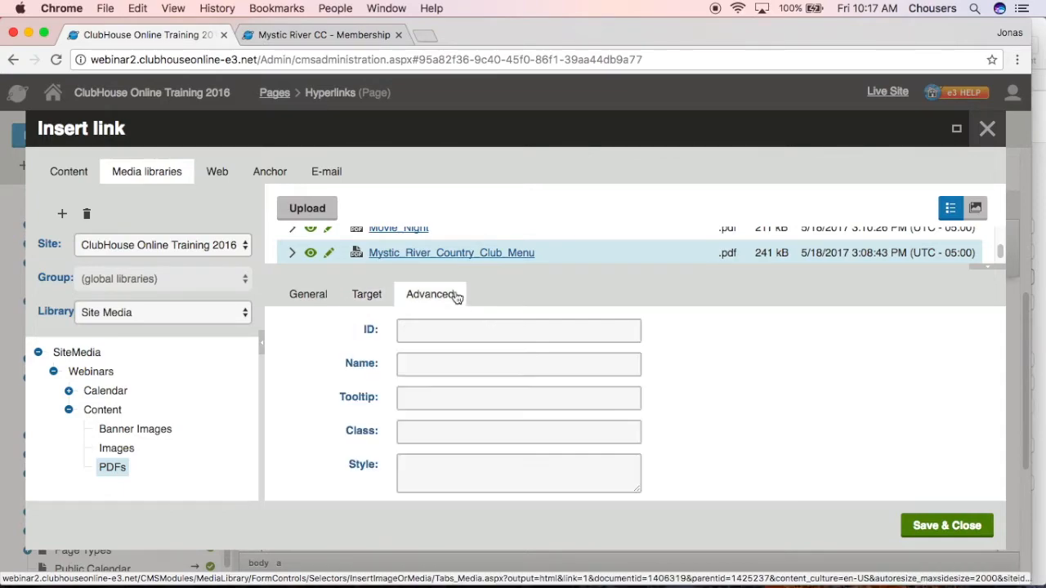
click(491, 478)
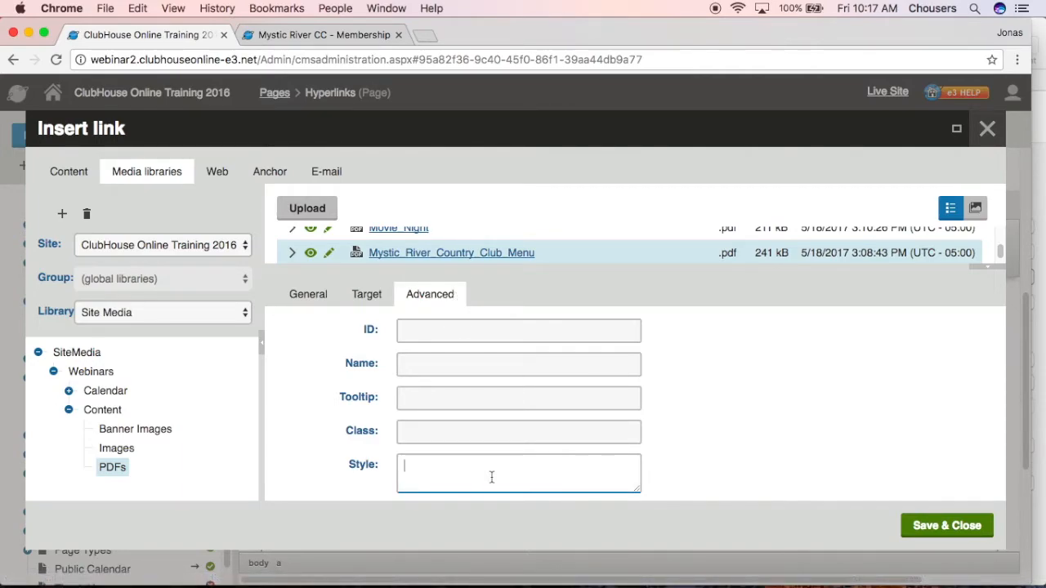
scroll(491, 478, down, 2)
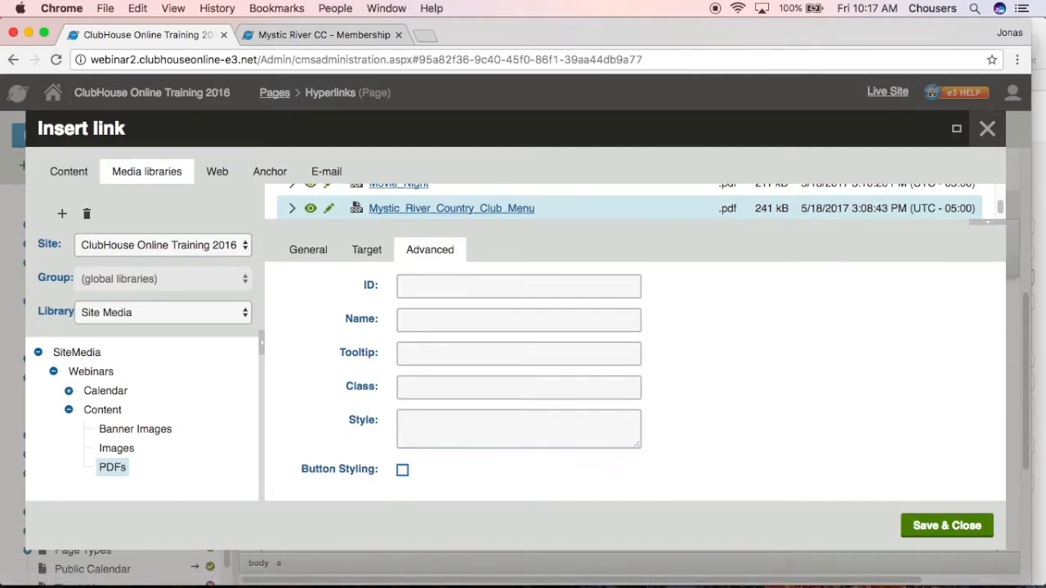
click(403, 472)
click(946, 530)
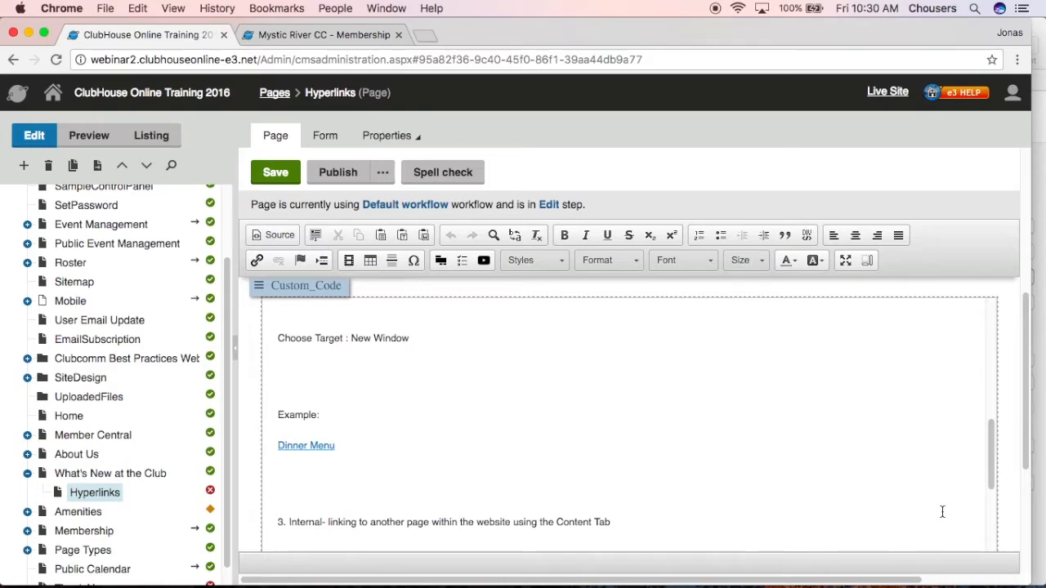
Link the "Click here to go to the Golf page" text to the Golf page under Amenities, with the target (not set), and save it
scroll(942, 511, down, 4)
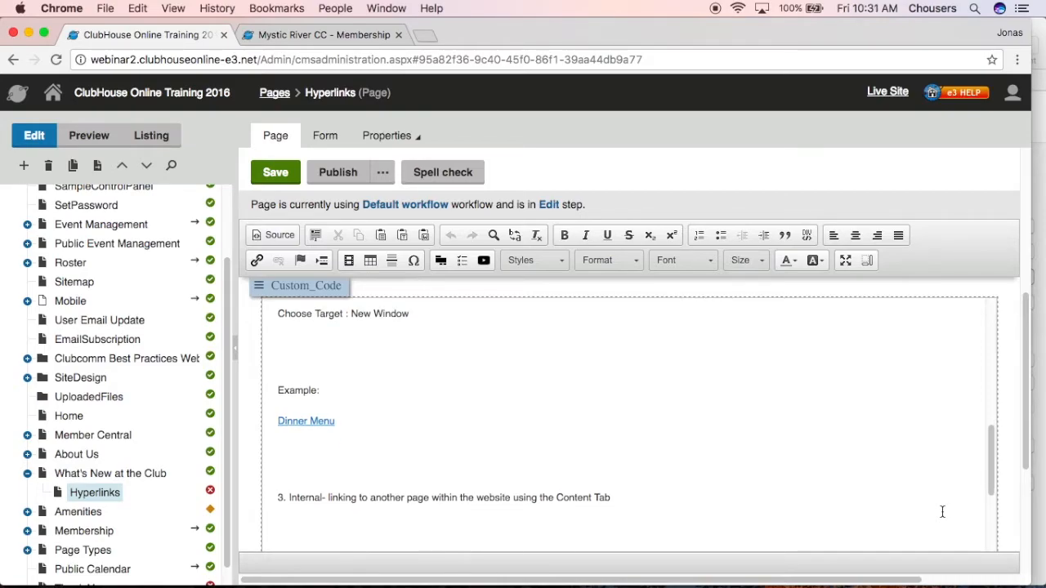
drag(422, 468, 272, 467)
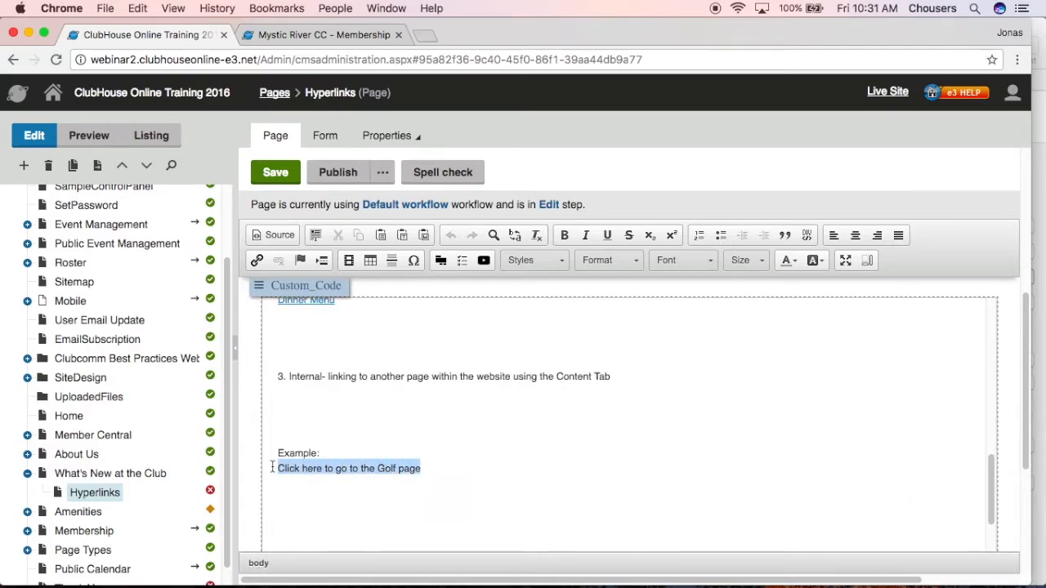
click(257, 261)
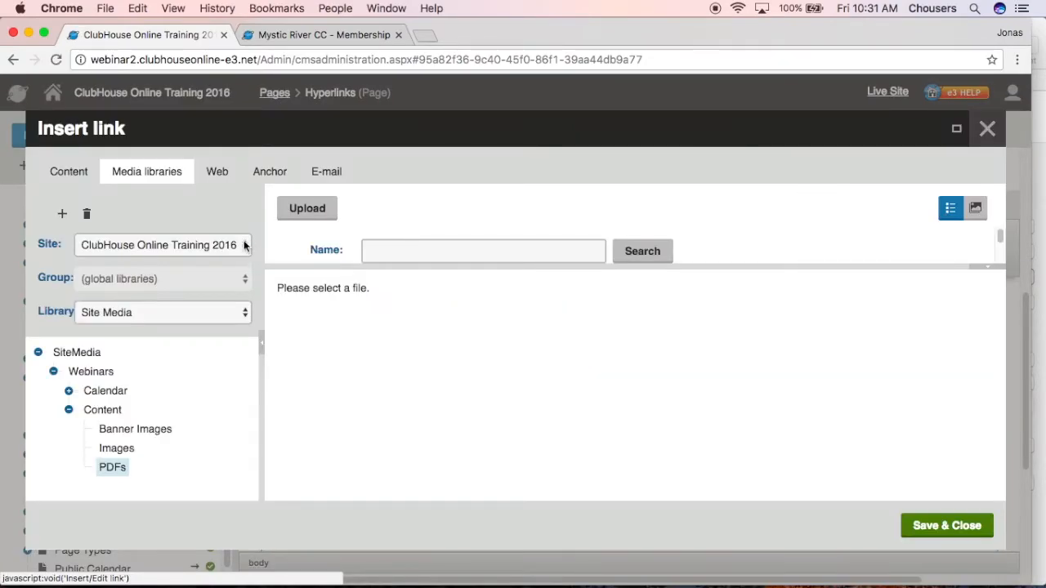
click(49, 177)
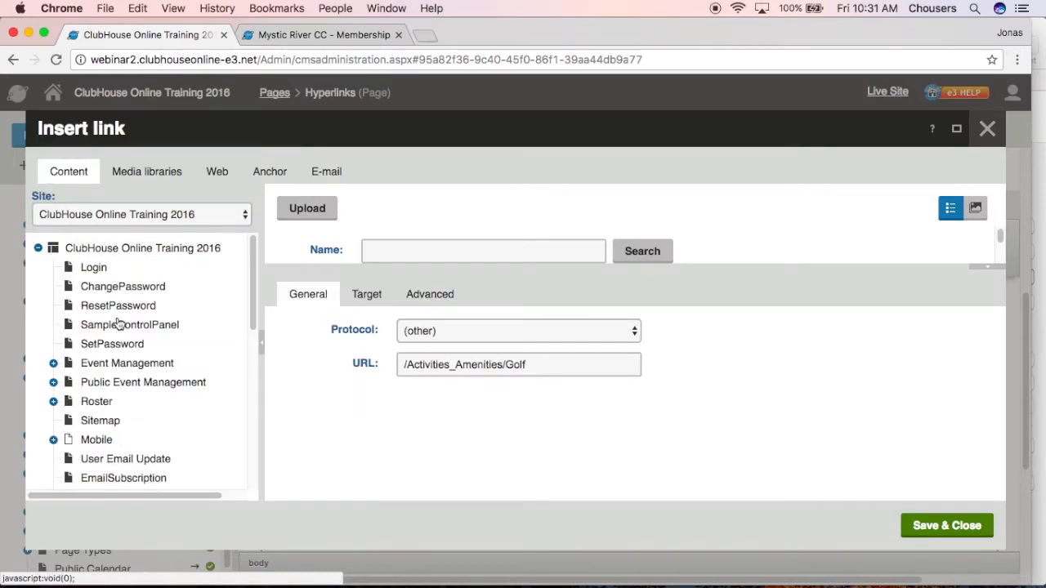
scroll(119, 324, down, 8)
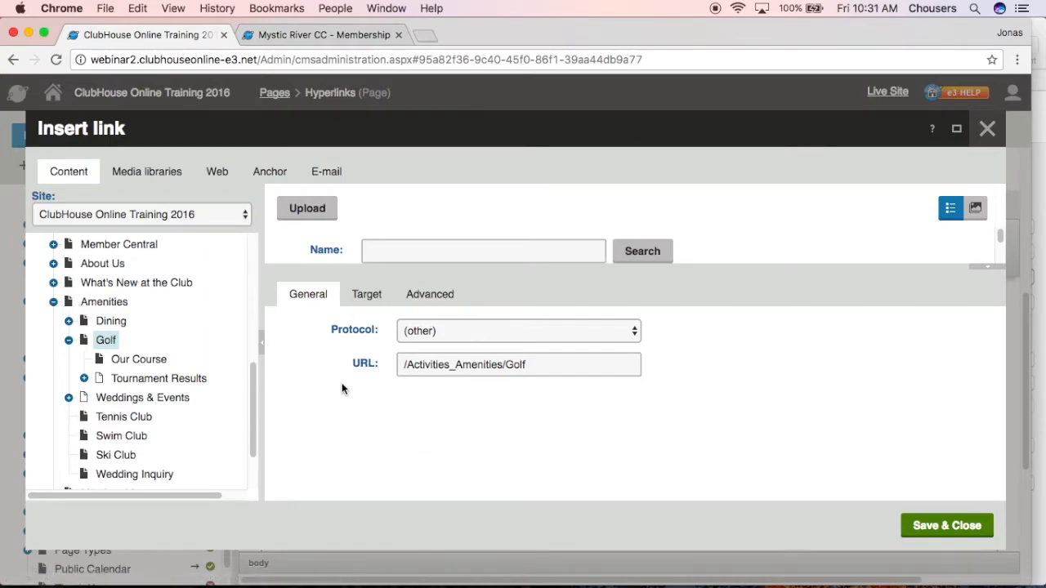
click(367, 296)
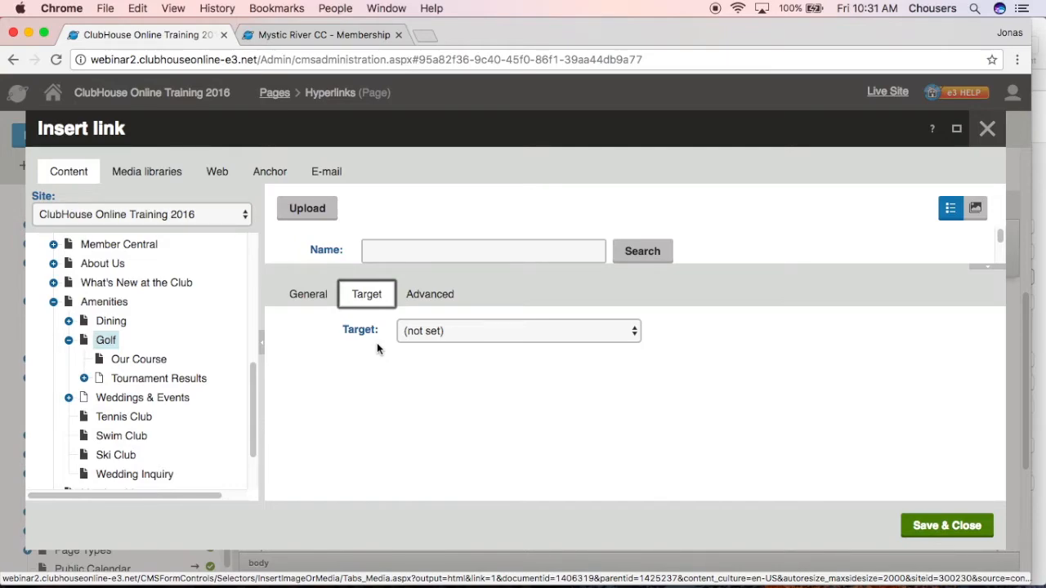
click(972, 531)
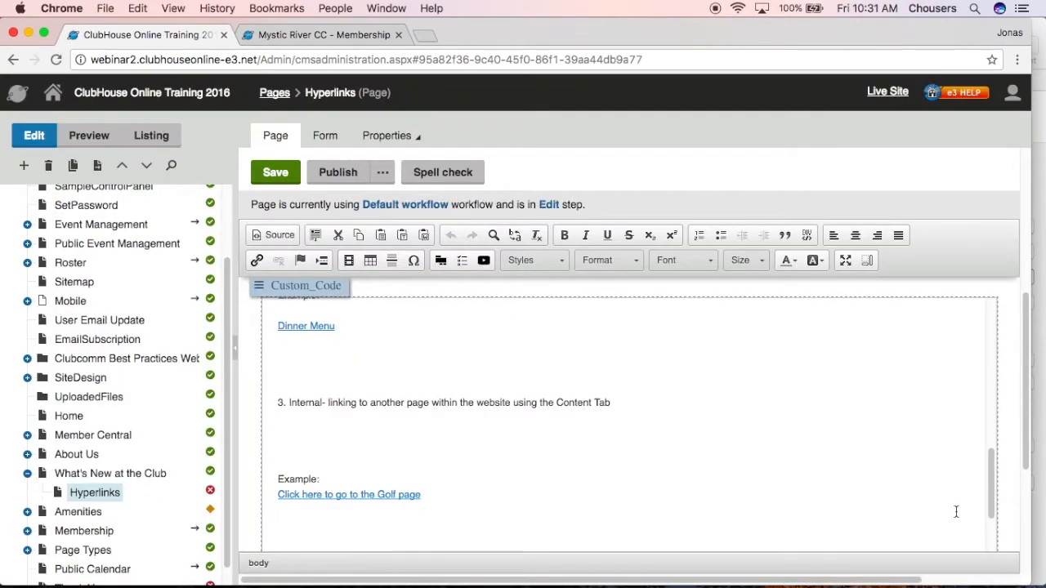
Start an e-mail link on the contact address in the "For more information" line and enter that address as the recipient
scroll(956, 512, down, 5)
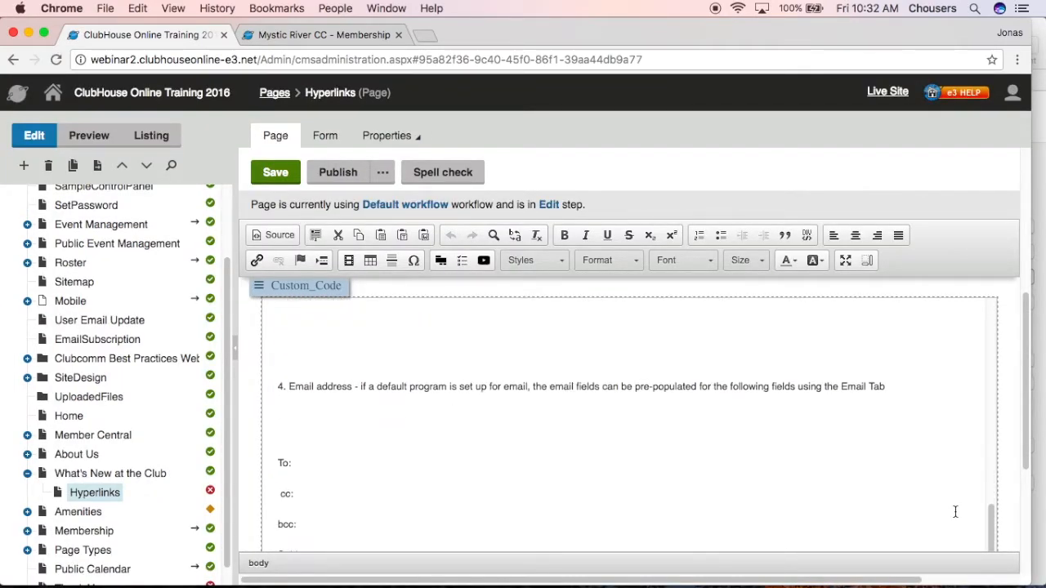
scroll(955, 511, down, 1)
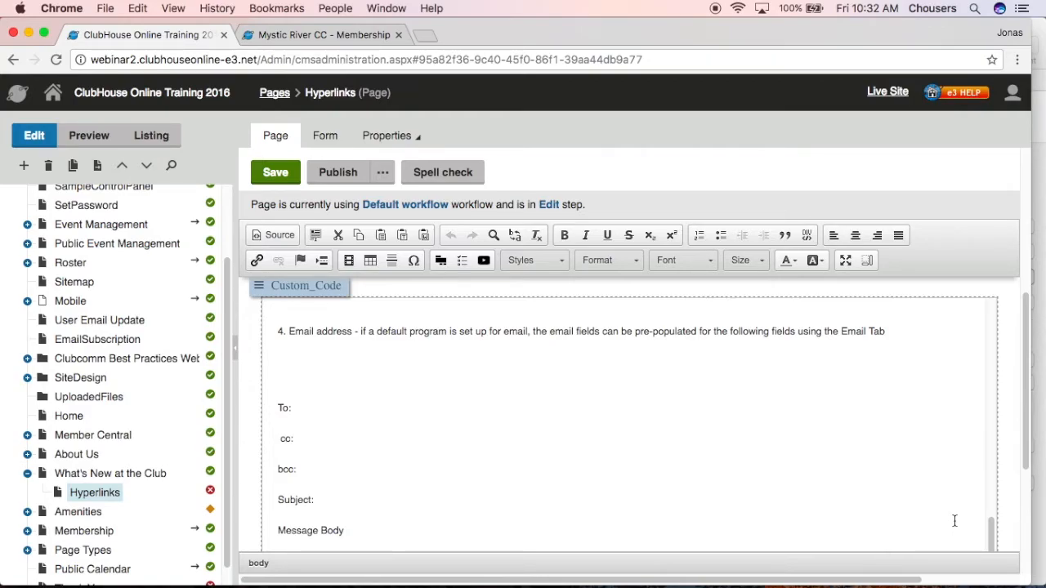
scroll(953, 520, down, 5)
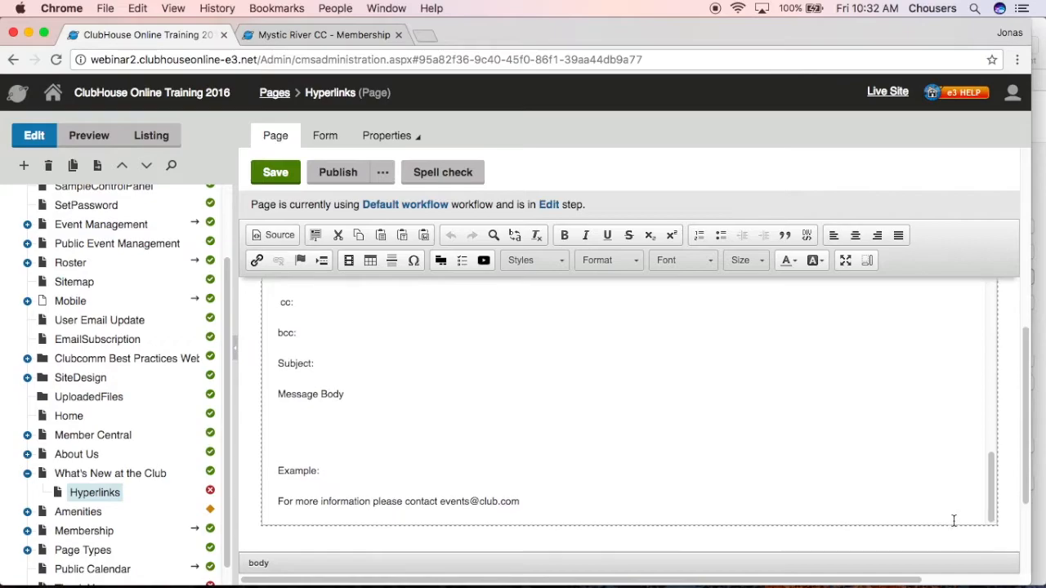
drag(521, 501, 439, 496)
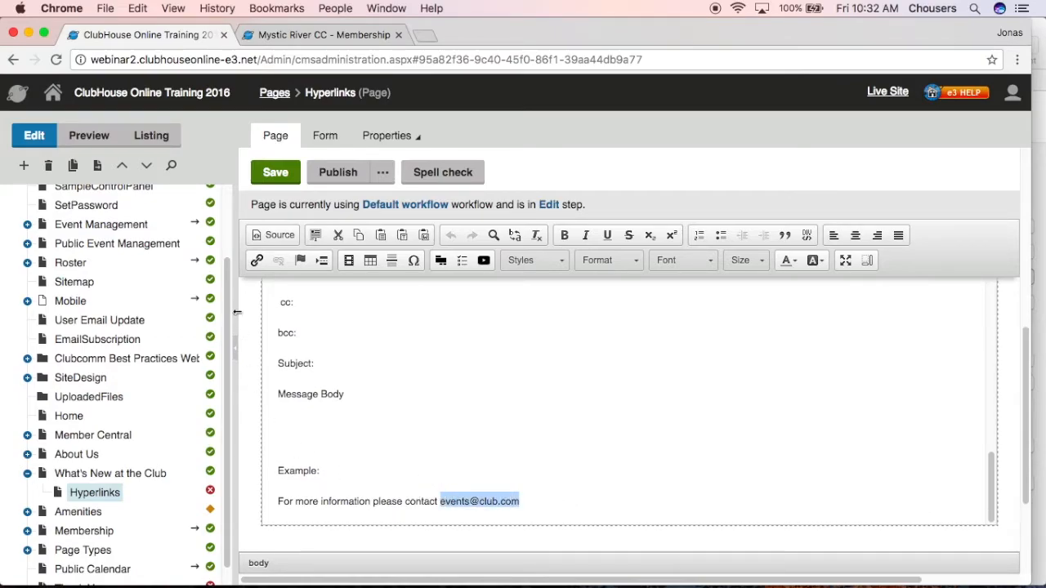
click(258, 262)
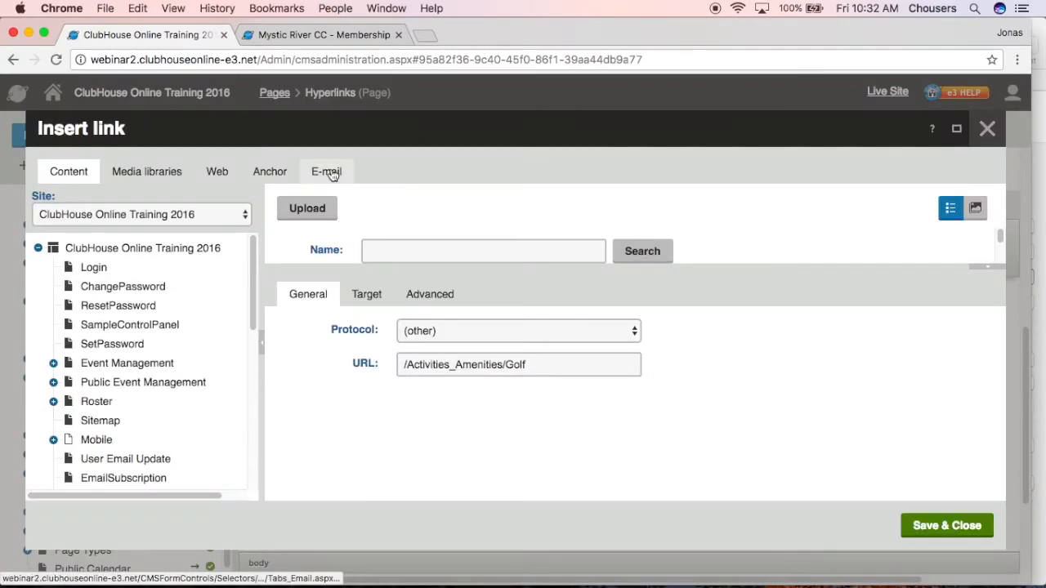
click(332, 175)
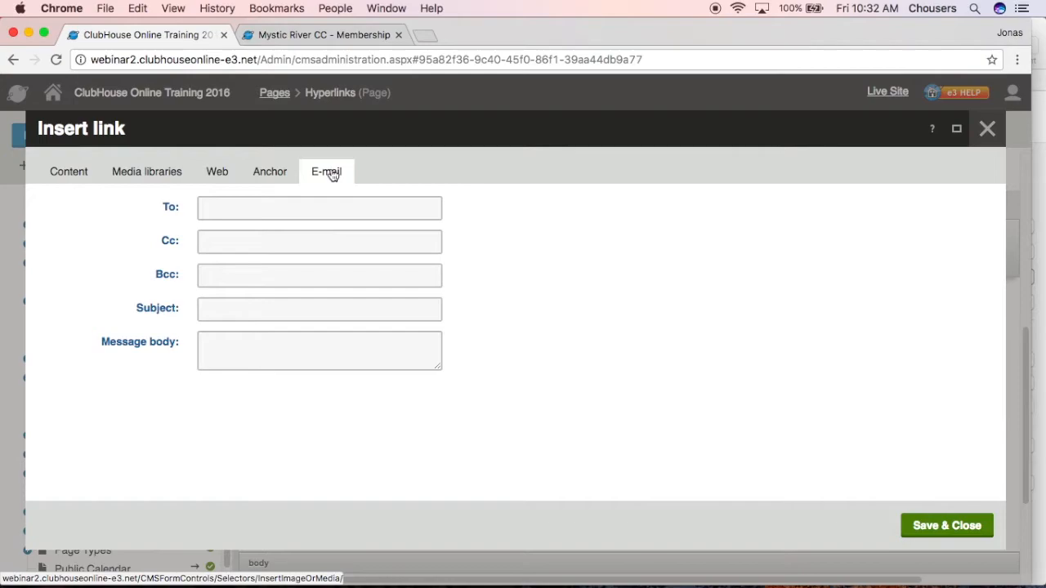
click(343, 208)
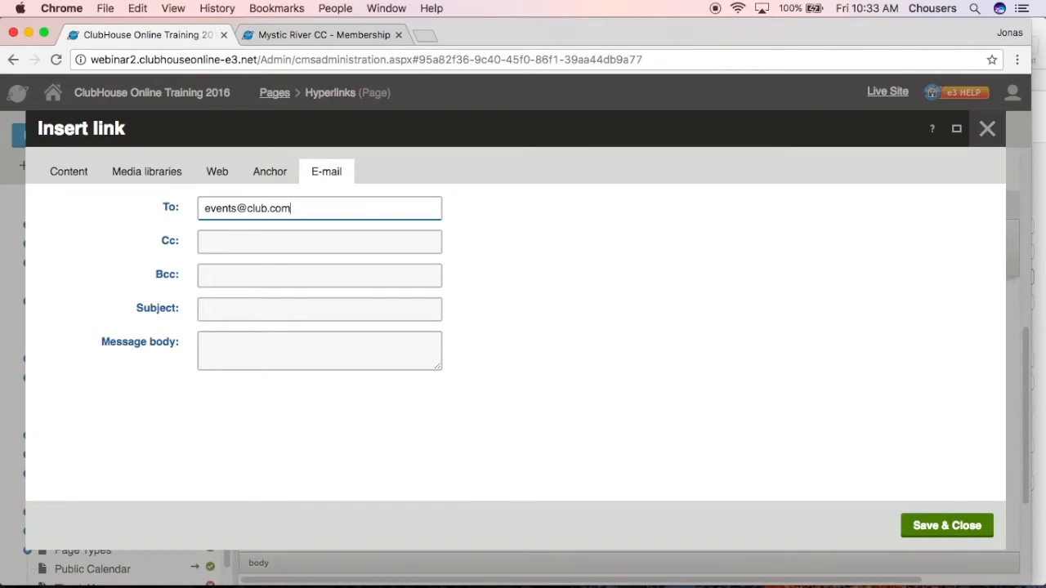
Set the e-mail link's subject to Golf Event and save the link
click(328, 303)
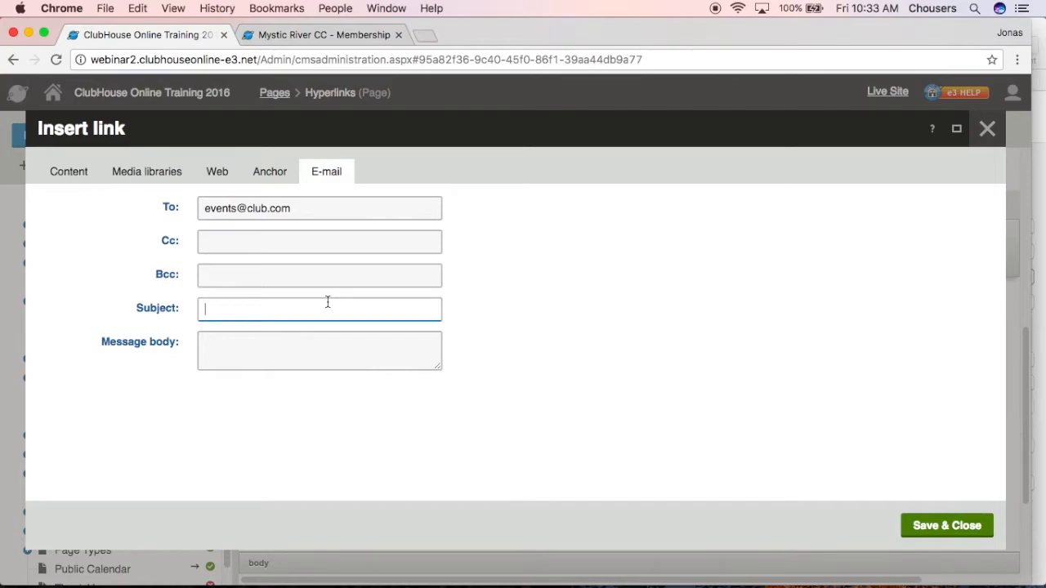
text(Golf Event)
click(911, 536)
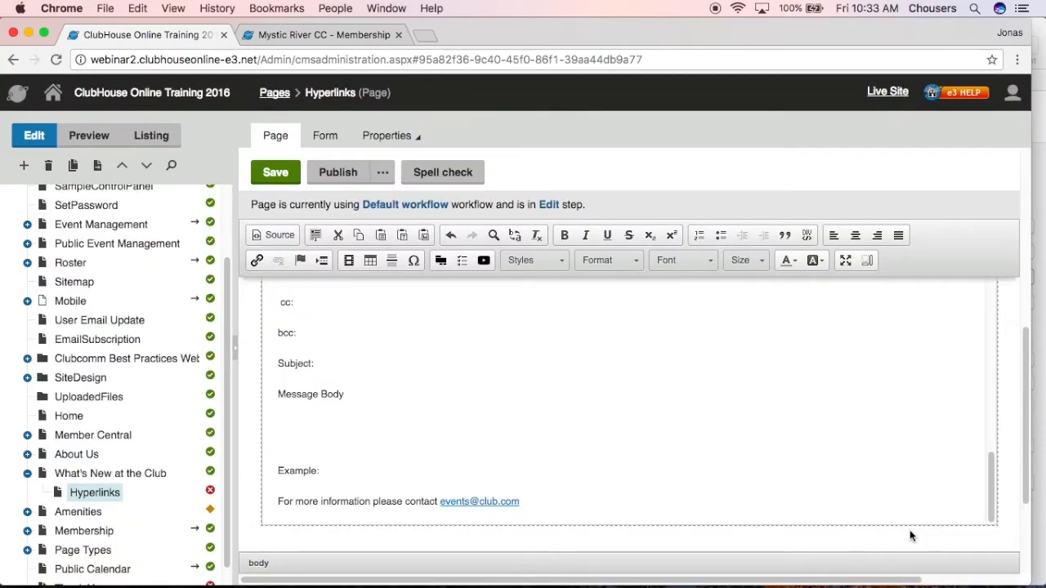
Save and publish the Hyperlinks page
click(275, 174)
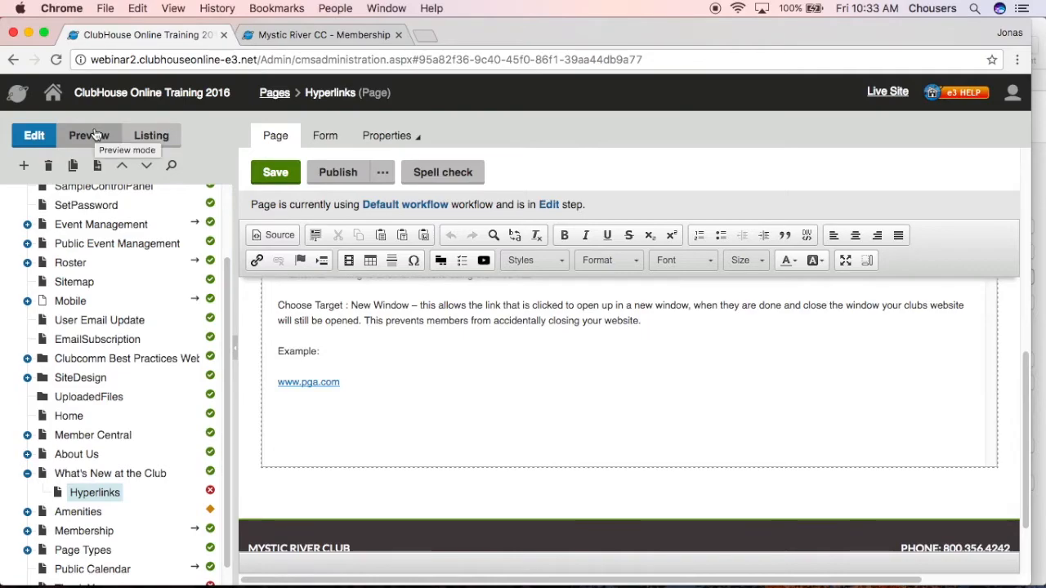
click(348, 181)
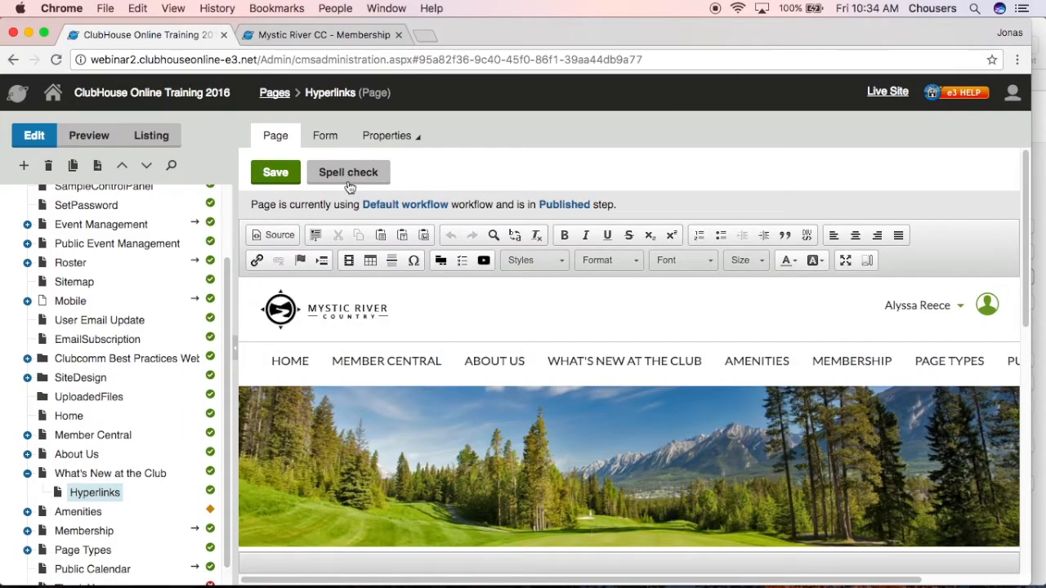
Reload the Mystic River CC preview site and open the Hyperlinks page under What's New at the Club
click(339, 45)
click(56, 60)
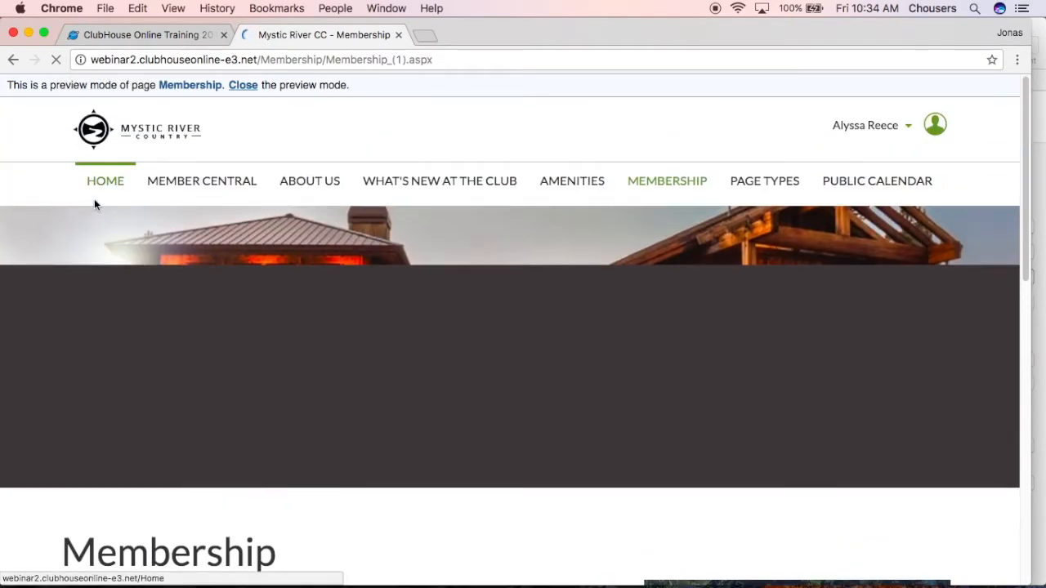
mouse_move(414, 192)
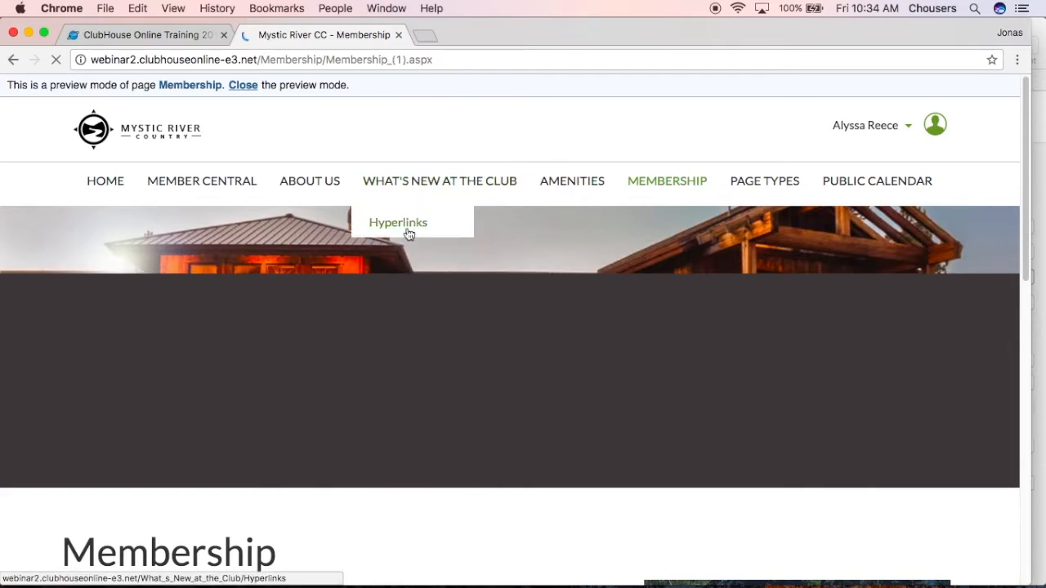
click(409, 233)
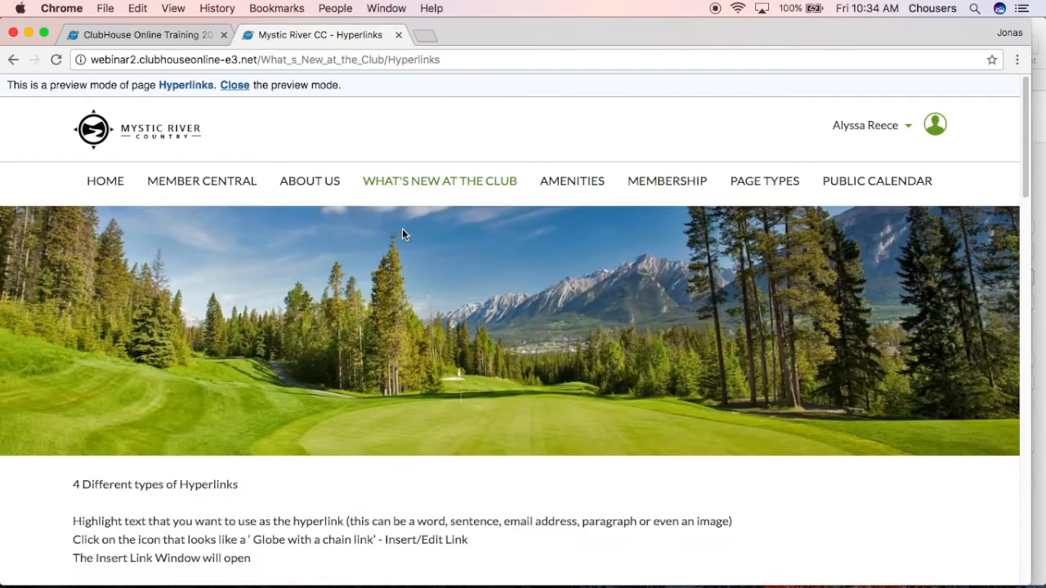
scroll(402, 234, down, 8)
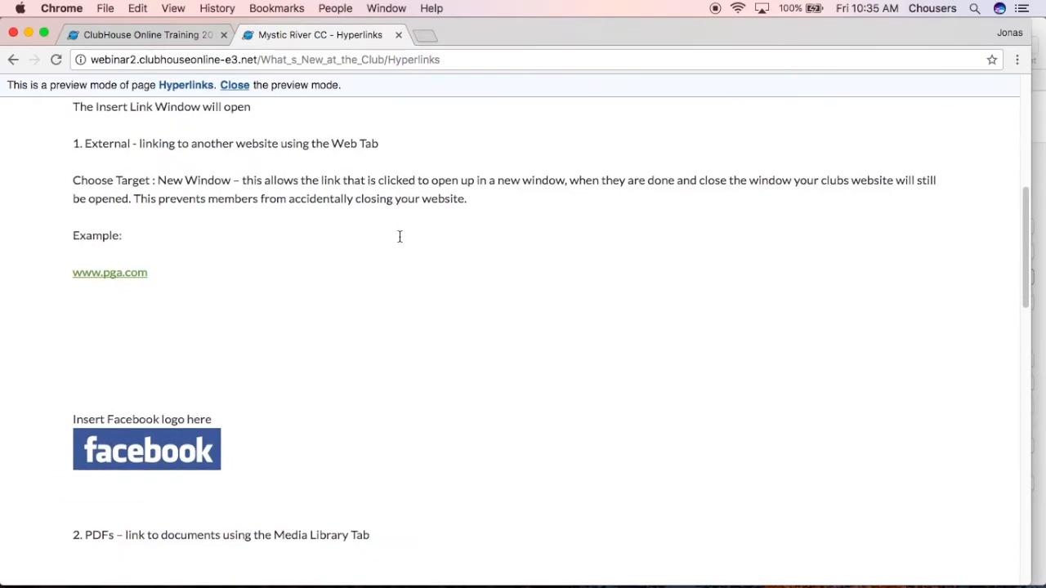
click(138, 276)
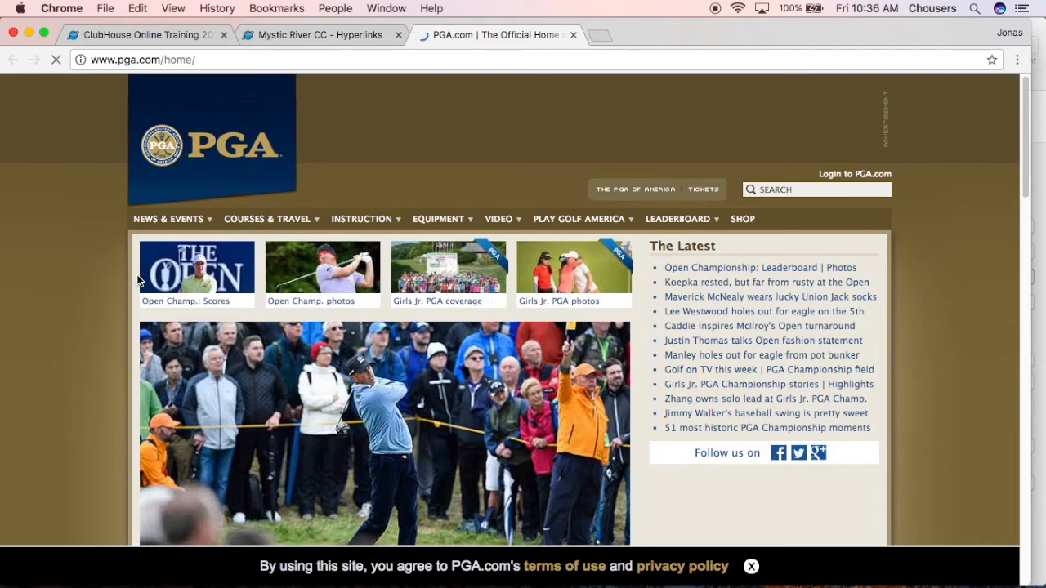
click(574, 35)
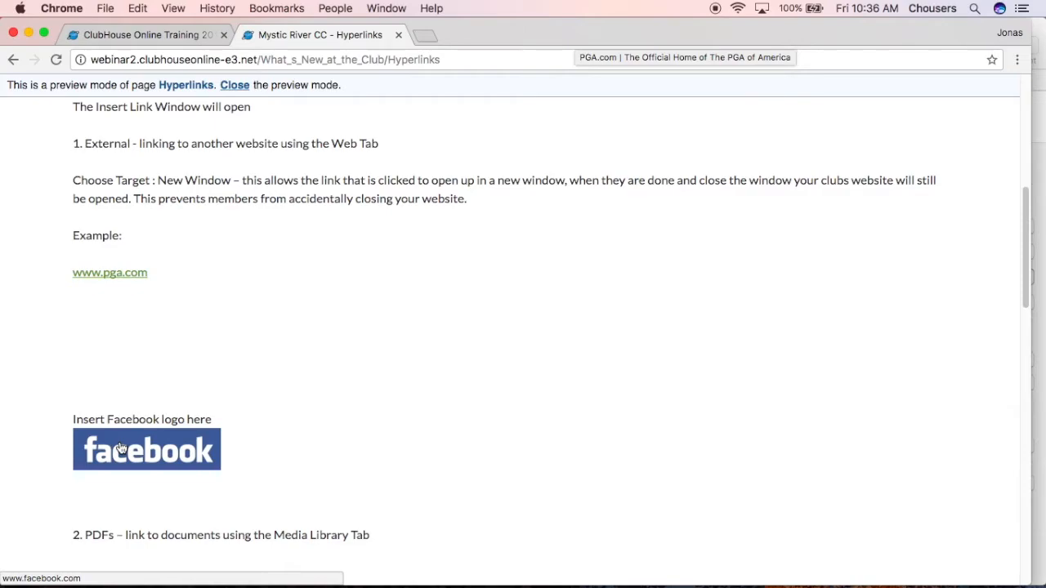
click(196, 454)
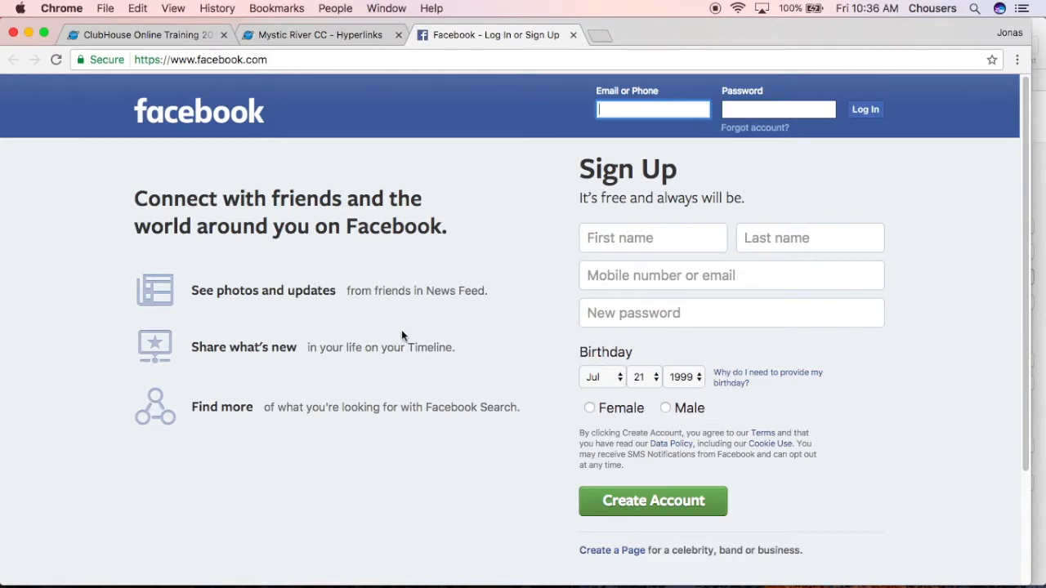
click(573, 34)
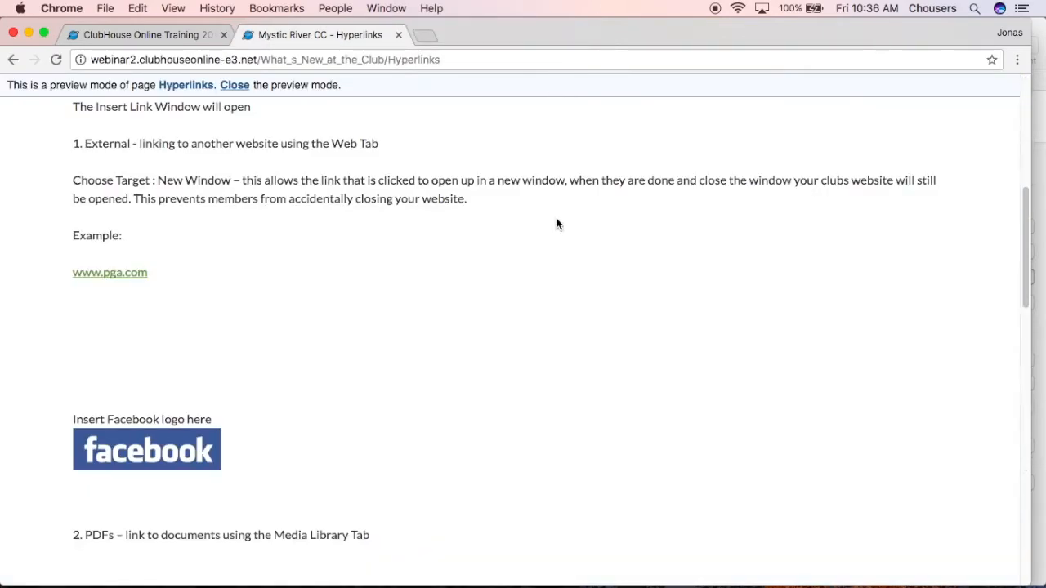
Test the Dinner Menu button on the previewed page and close the opened PDF
scroll(556, 224, down, 8)
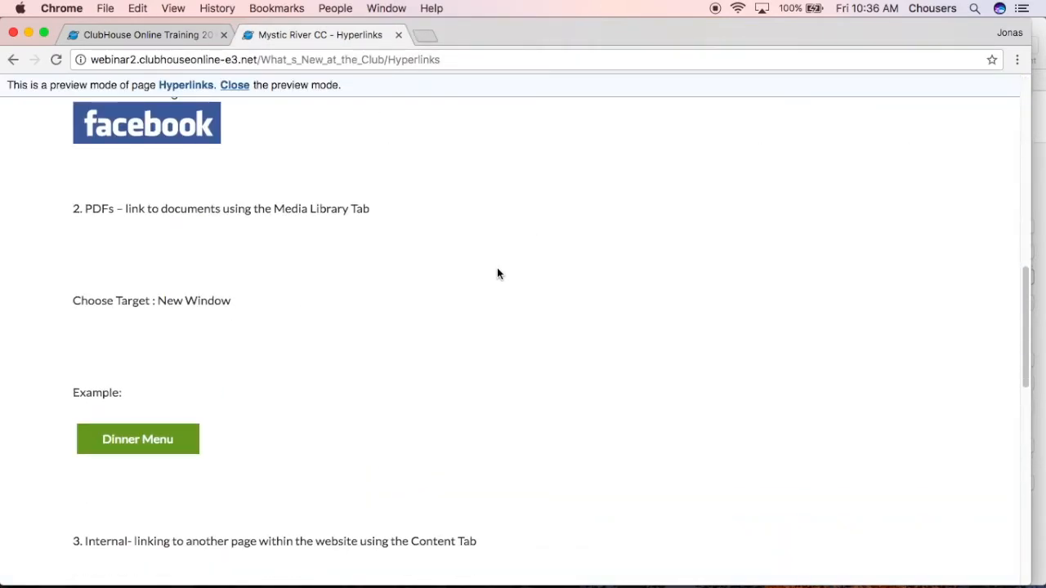
scroll(498, 274, down, 3)
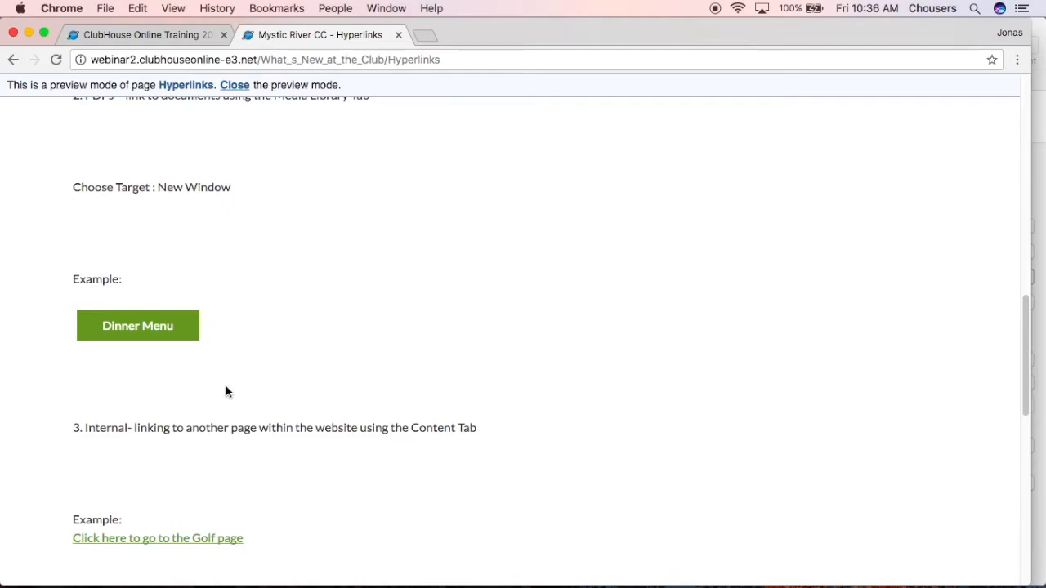
click(150, 332)
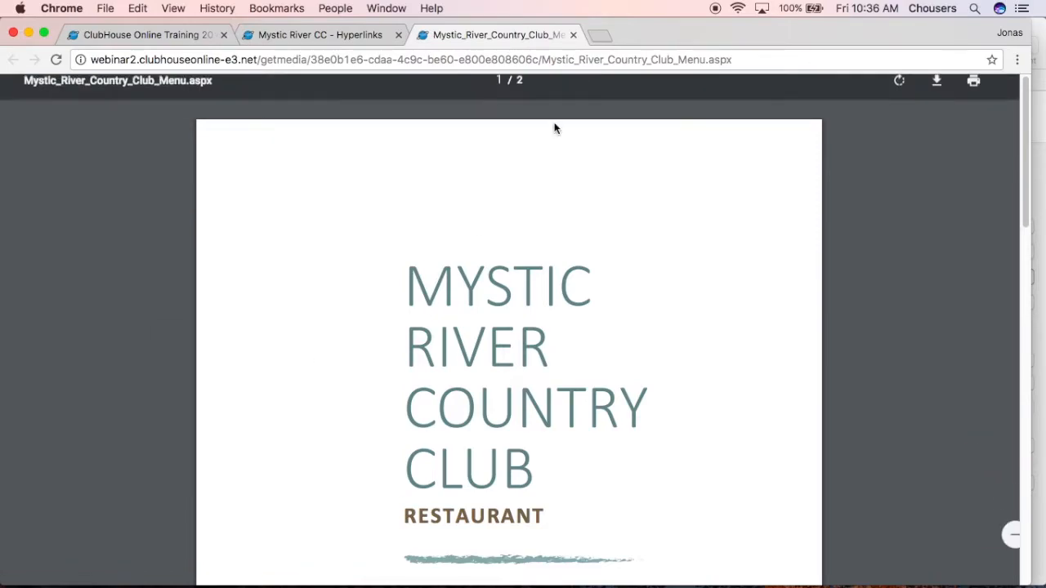
click(573, 34)
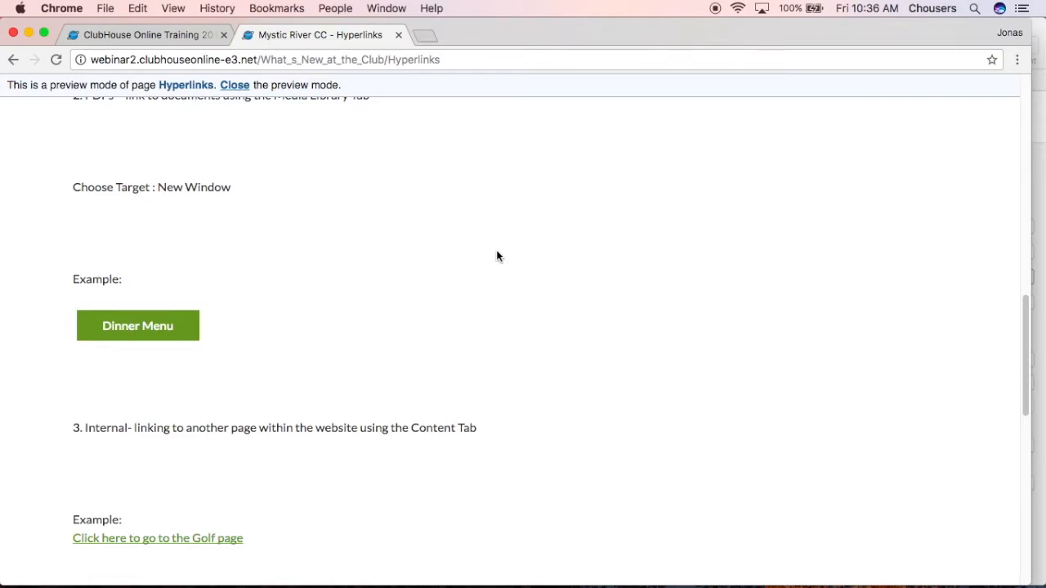
Test the internal link to the Golf page on the previewed Hyperlinks page and return to it
scroll(497, 256, down, 5)
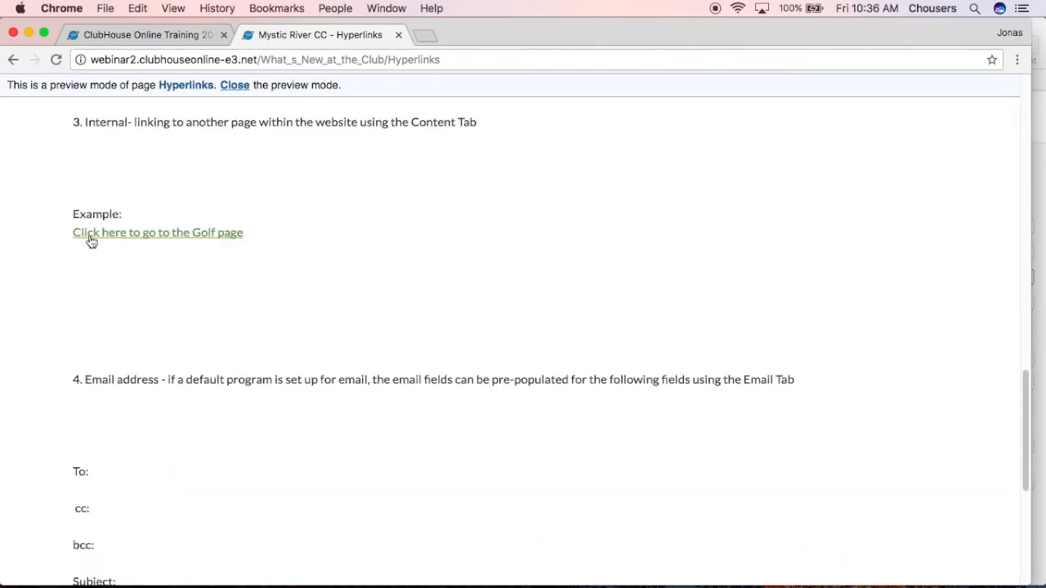
click(110, 238)
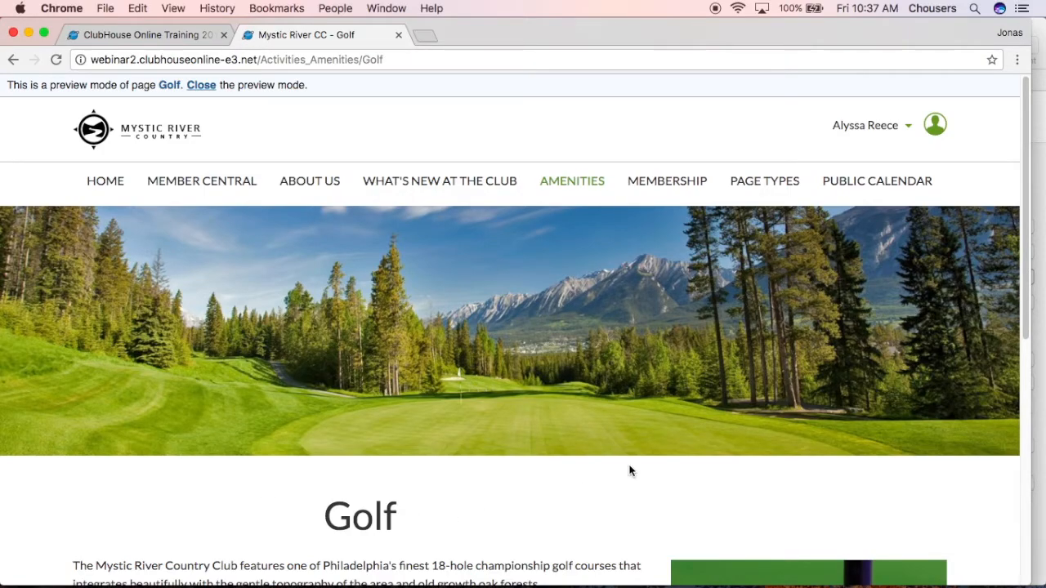
click(13, 63)
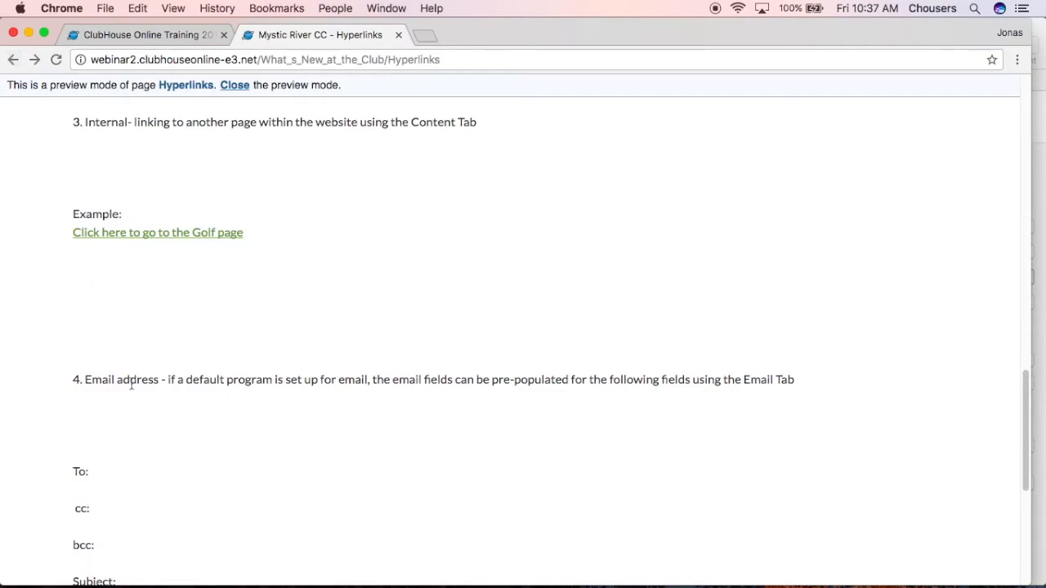
Test the contact e-mail link on the previewed page, check the pre-filled recipient and subject, and discard the draft
scroll(133, 383, down, 4)
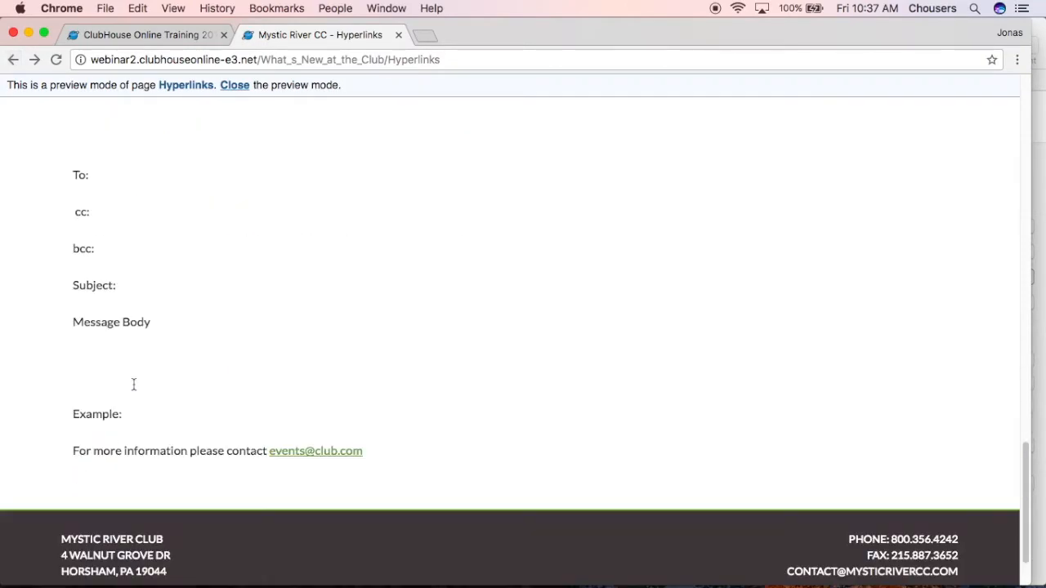
click(311, 423)
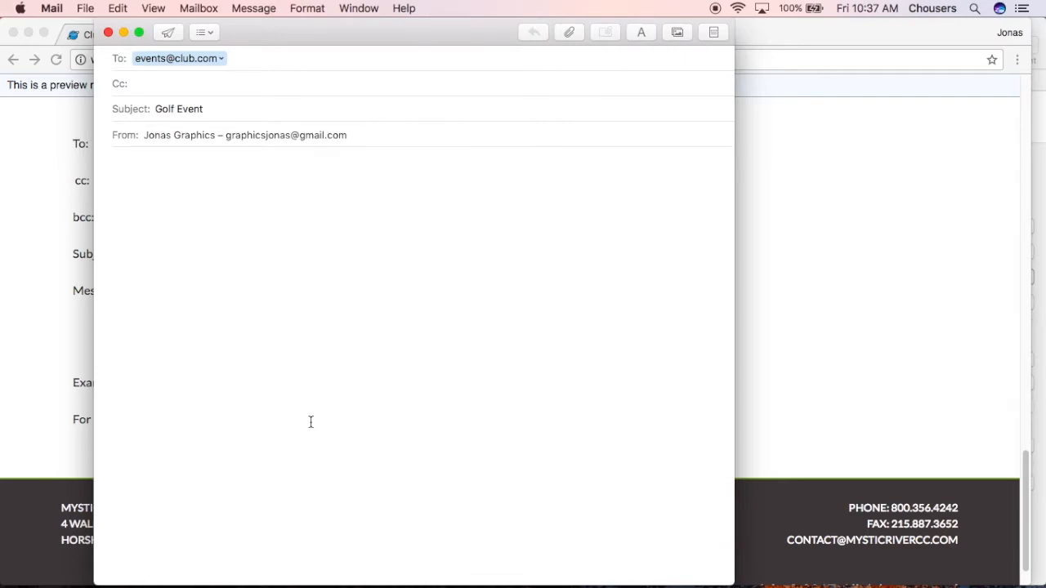
drag(250, 59, 128, 59)
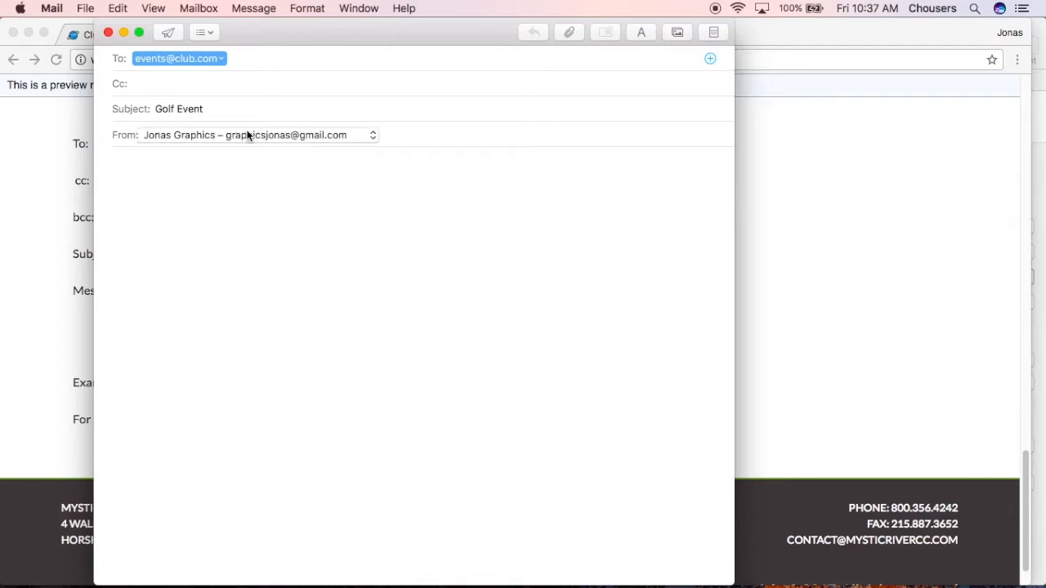
triple_click(236, 106)
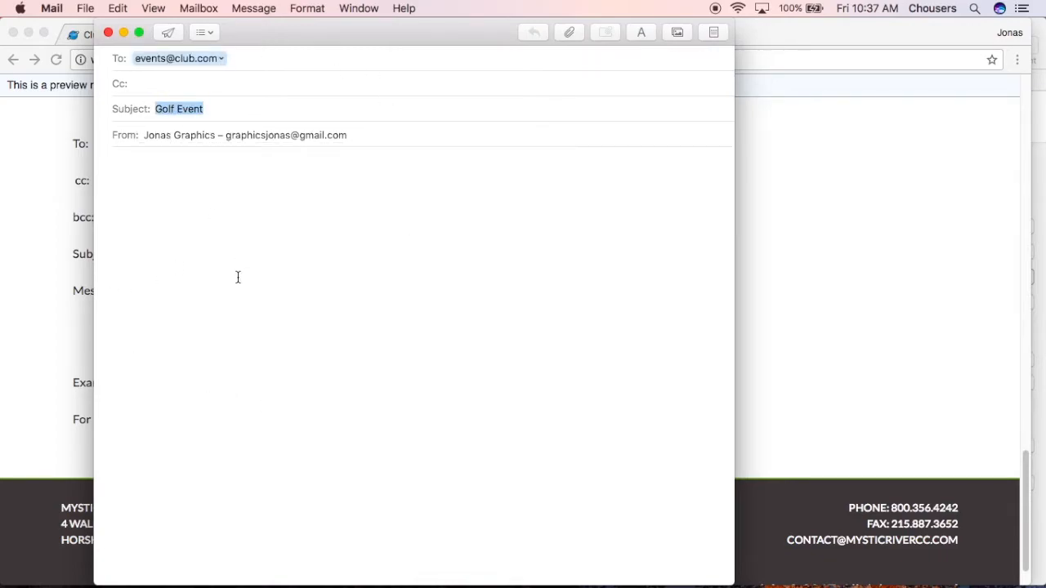
click(107, 32)
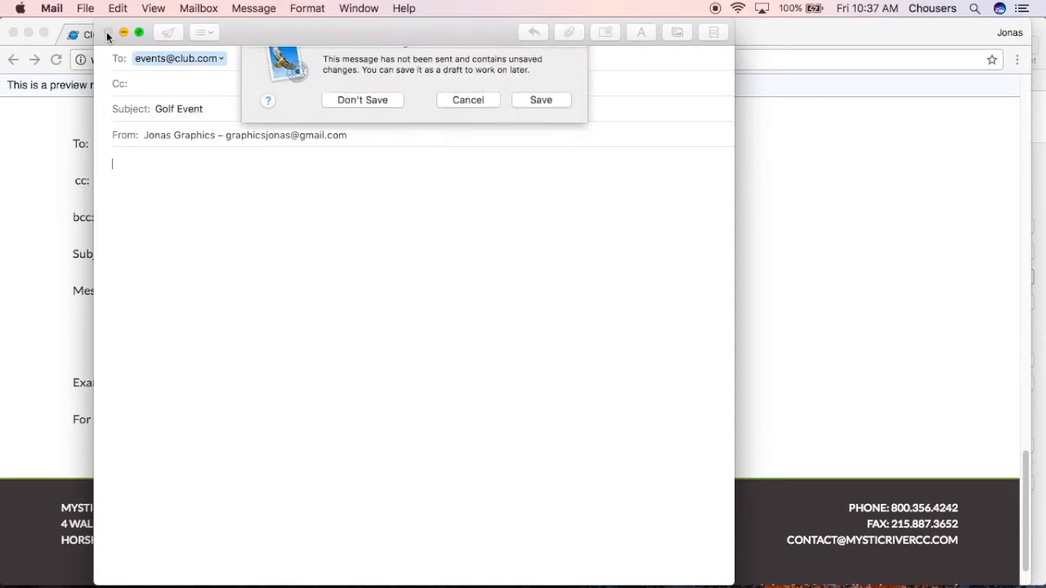
click(375, 125)
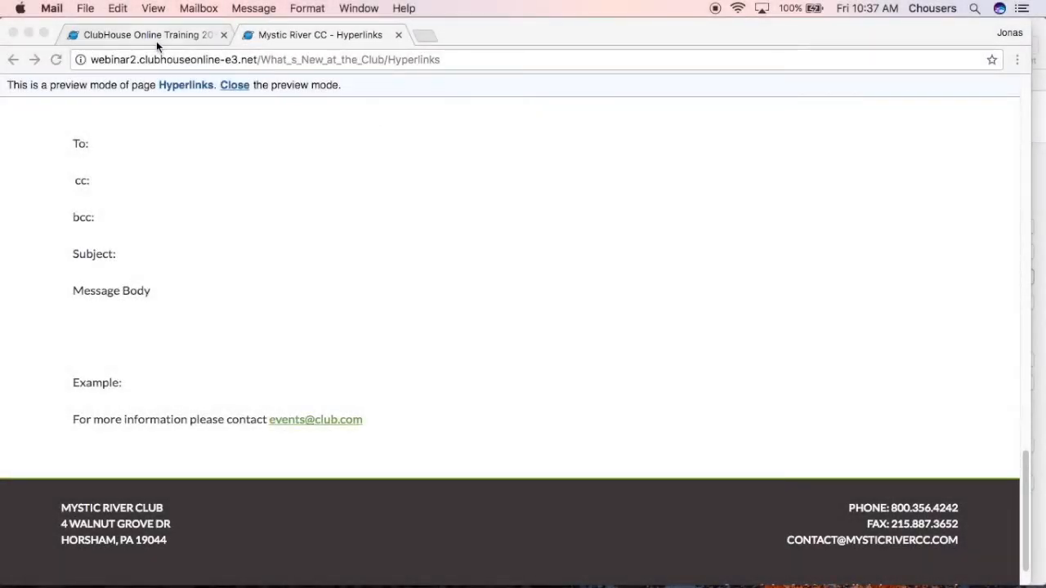
Return to the site administration, open the ClubHouse Online Training 2016 root page and examine its editable footer text
click(155, 38)
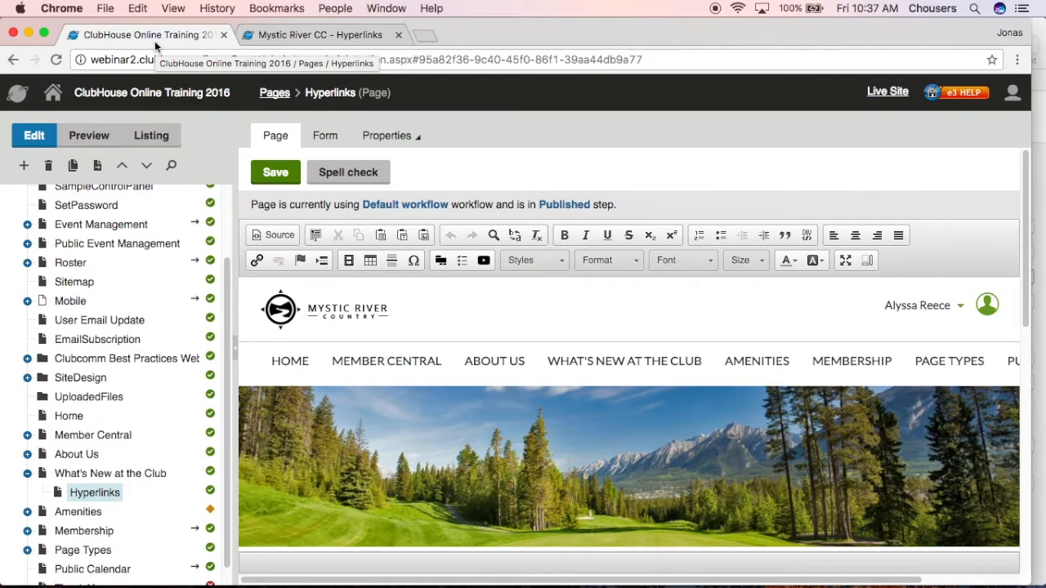
drag(226, 311, 228, 210)
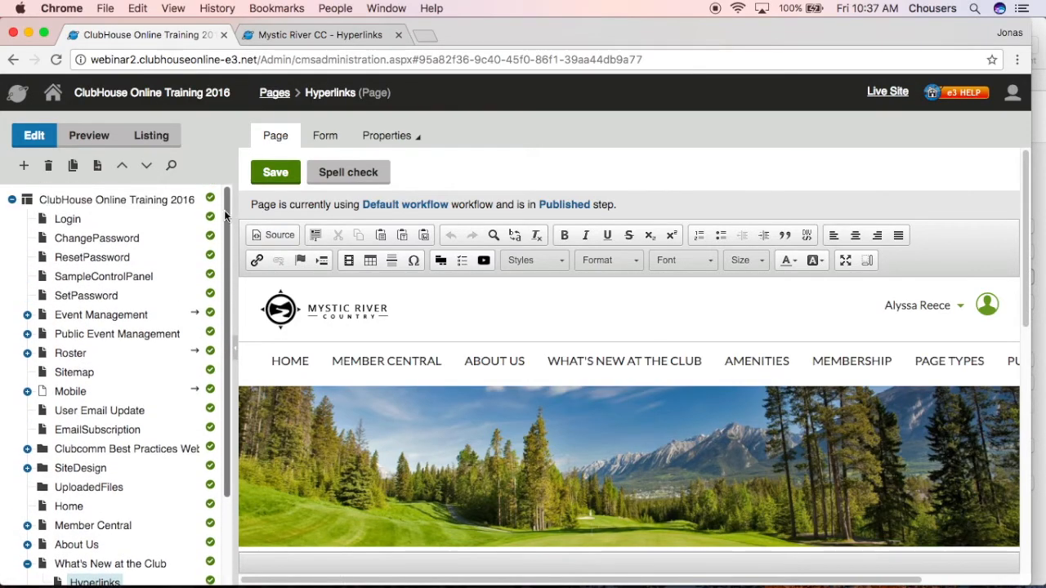
click(174, 202)
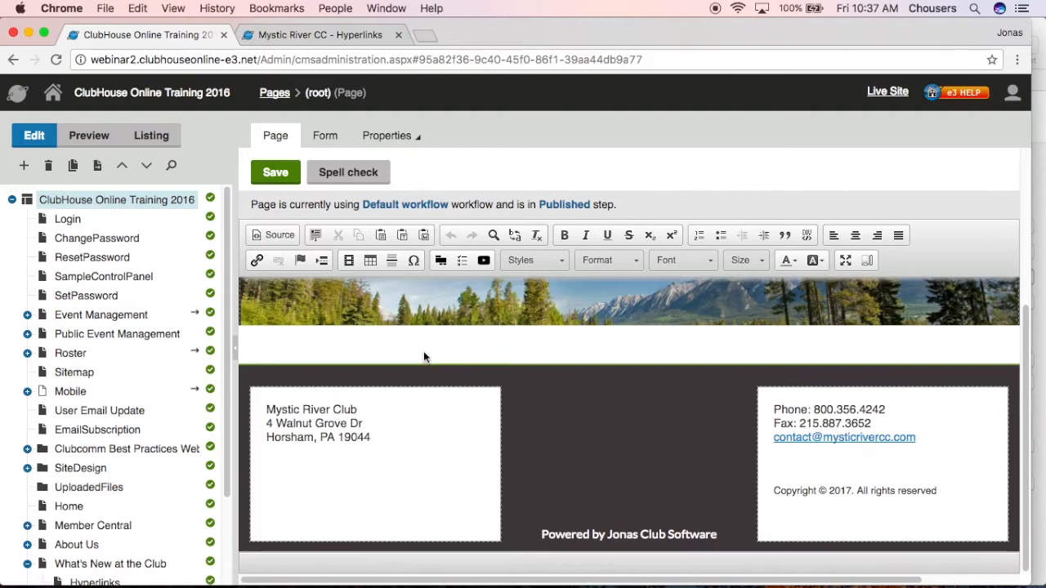
click(478, 417)
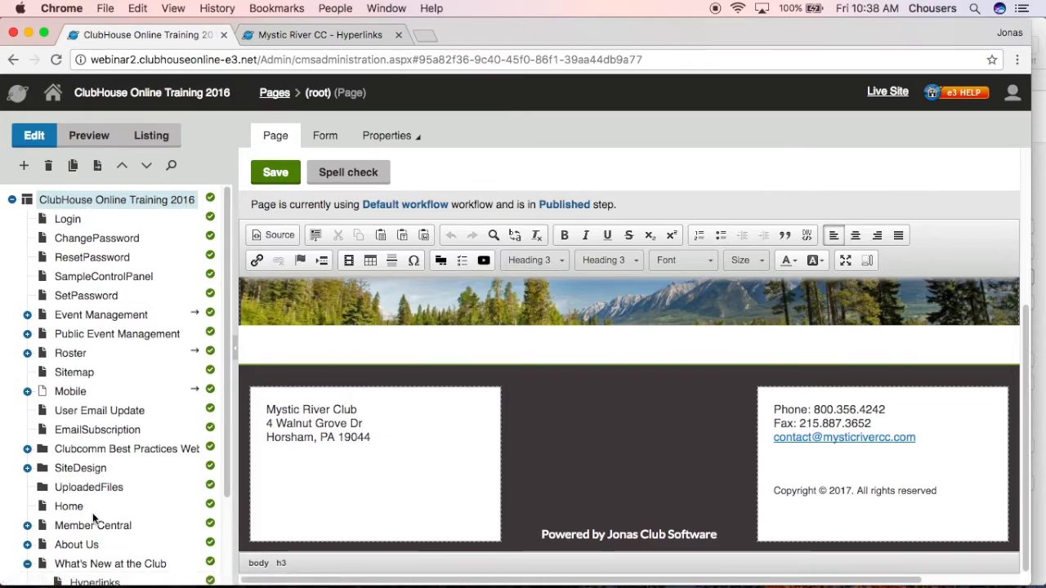
Open the Home page for editing and examine its footer text regions
click(69, 508)
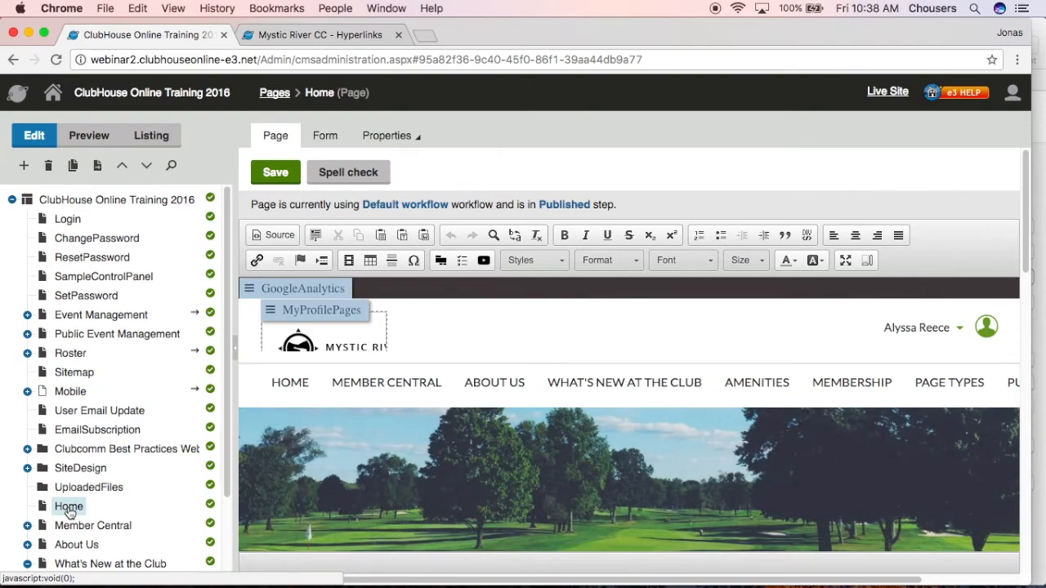
scroll(297, 508, down, 5)
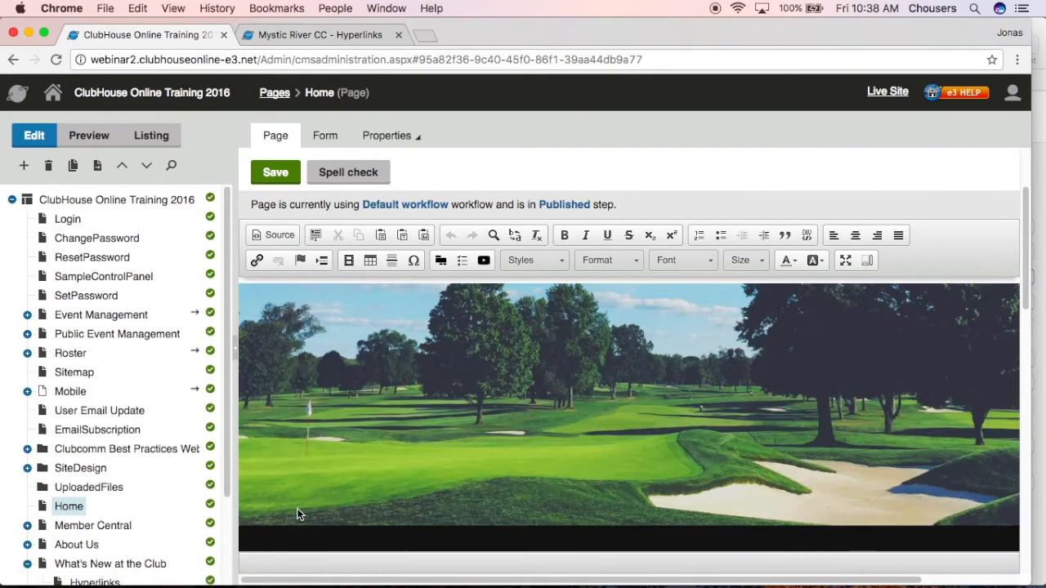
scroll(278, 510, down, 6)
click(428, 439)
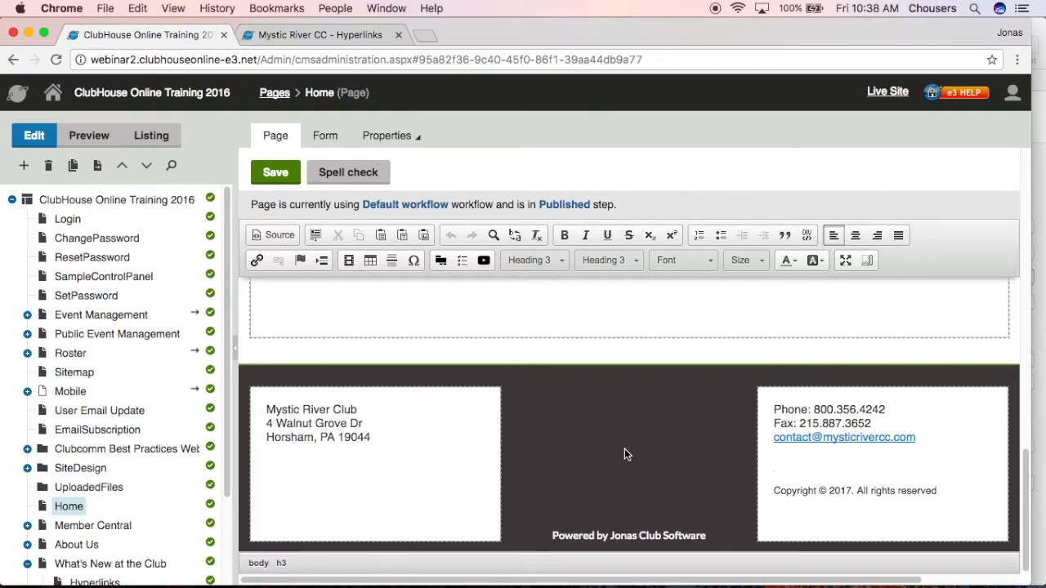
Open the What's New at the Club page for editing and look through its content regions and footer
click(148, 565)
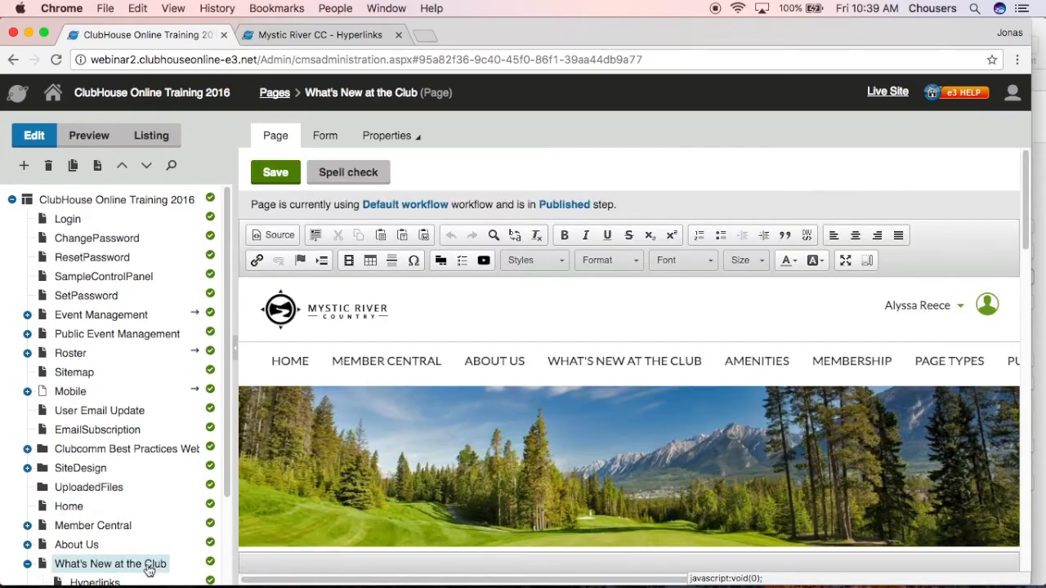
scroll(263, 530, down, 10)
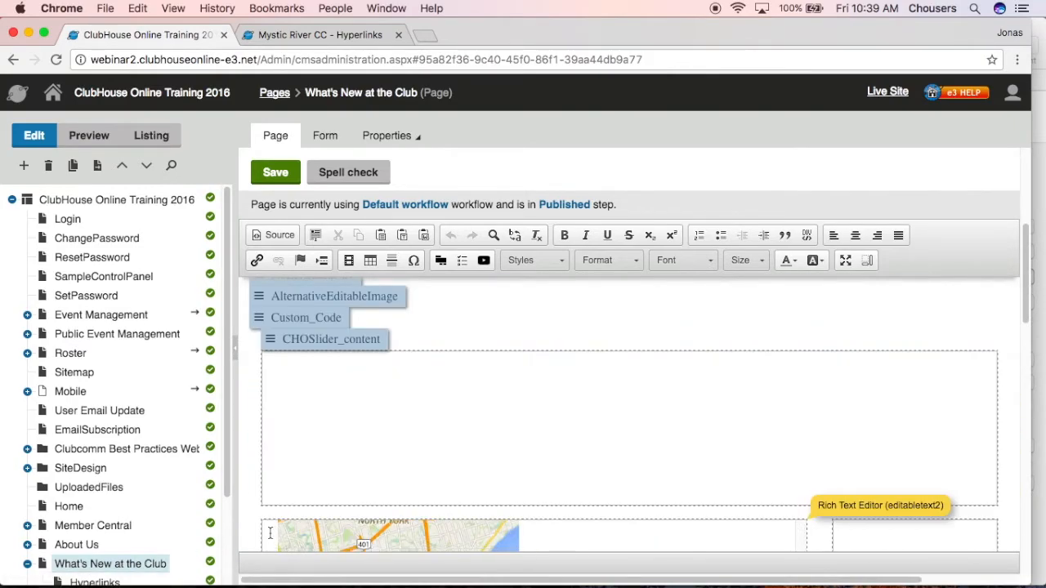
scroll(253, 532, down, 5)
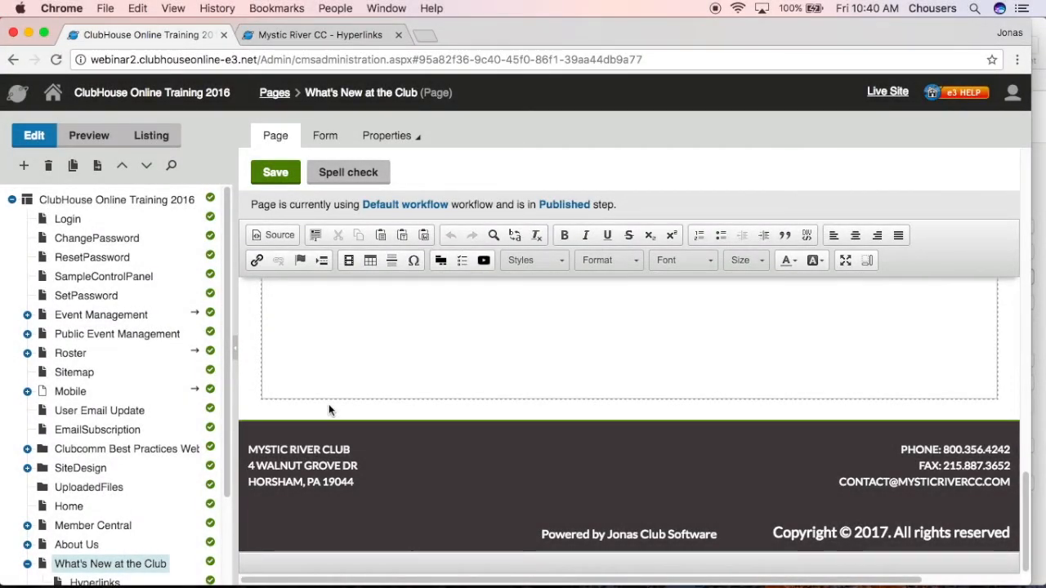
scroll(371, 546, up, 5)
scroll(371, 546, up, 10)
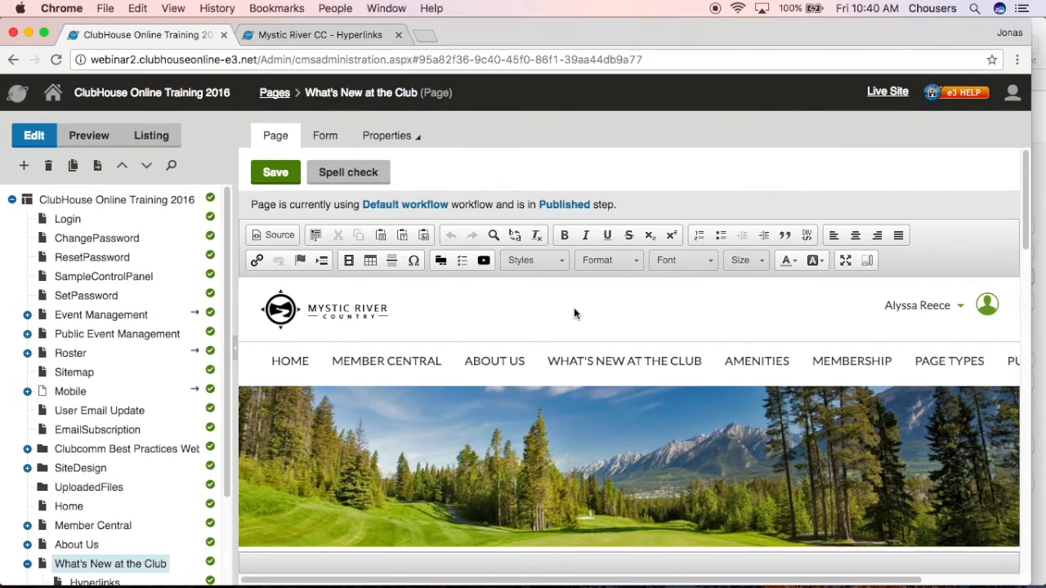
Shorten the What's New at the Club page's document name to What's New, save it and publish it
click(332, 139)
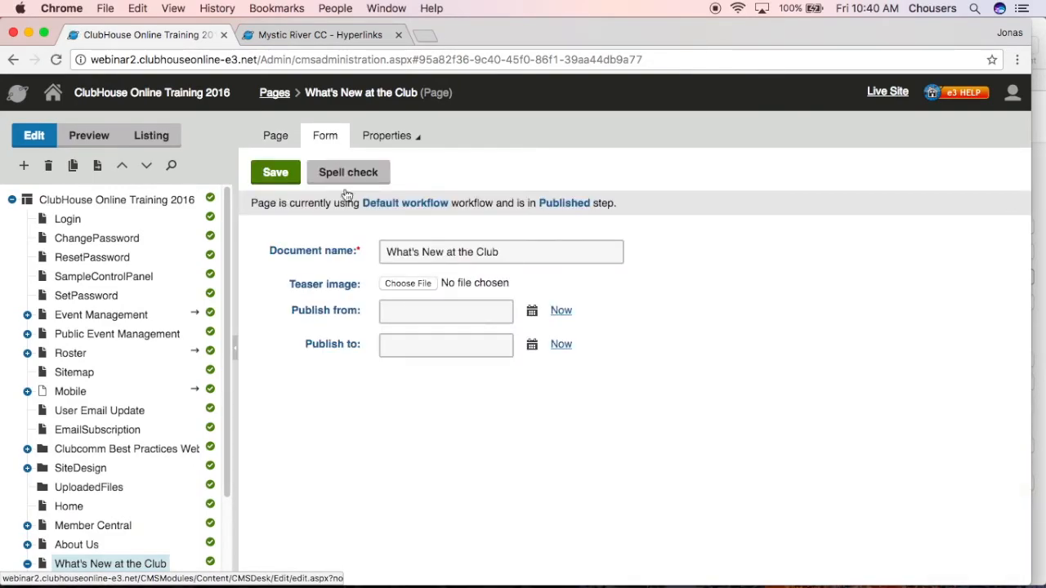
drag(535, 252, 445, 253)
key(BackSpace)
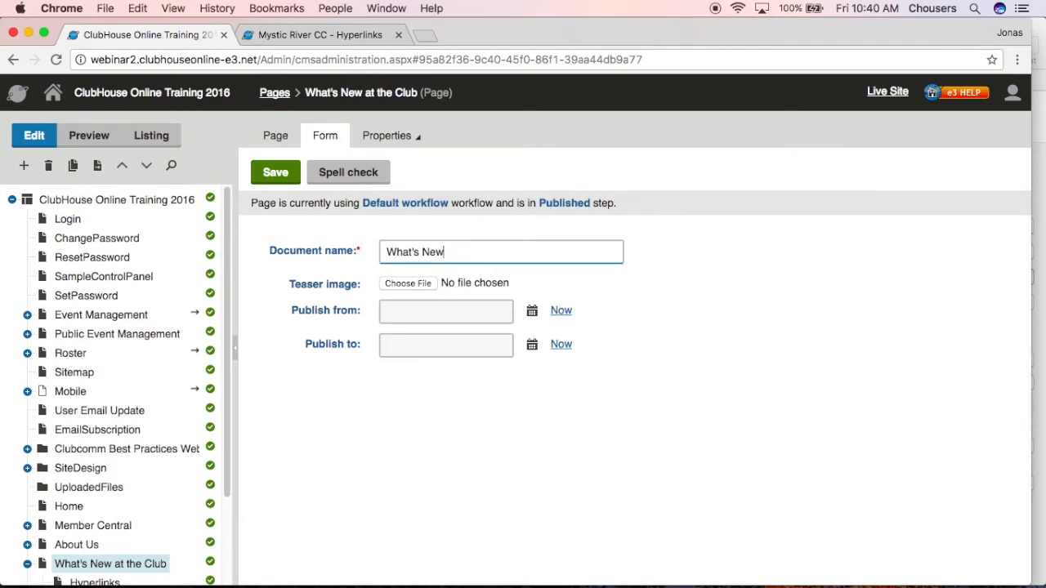
click(265, 180)
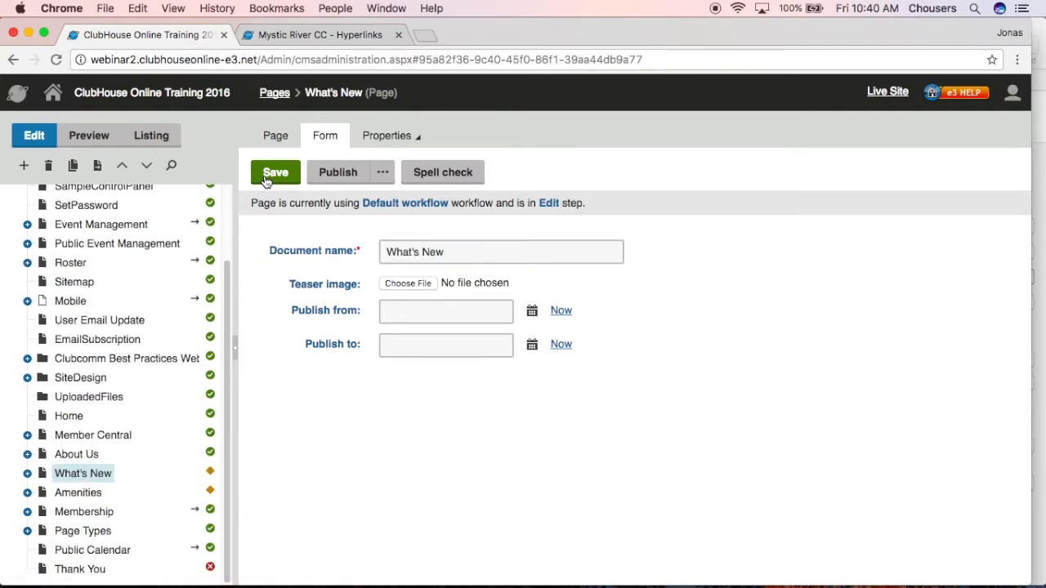
click(316, 181)
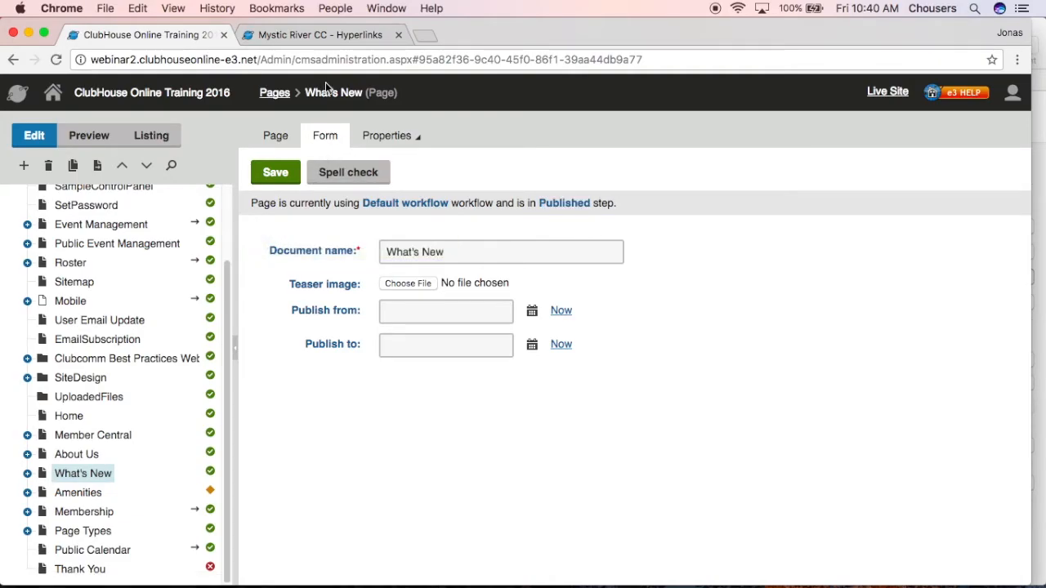
Reload the previewed Hyperlinks page and check the renamed page's navigation label and its part of the URL
click(330, 41)
scroll(298, 430, up, 5)
scroll(298, 430, up, 10)
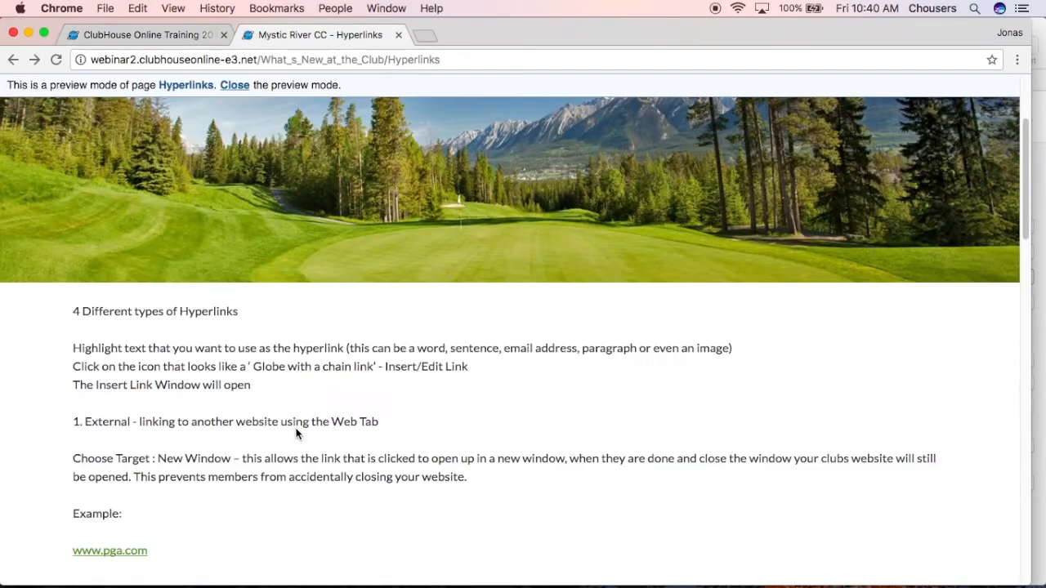
click(59, 64)
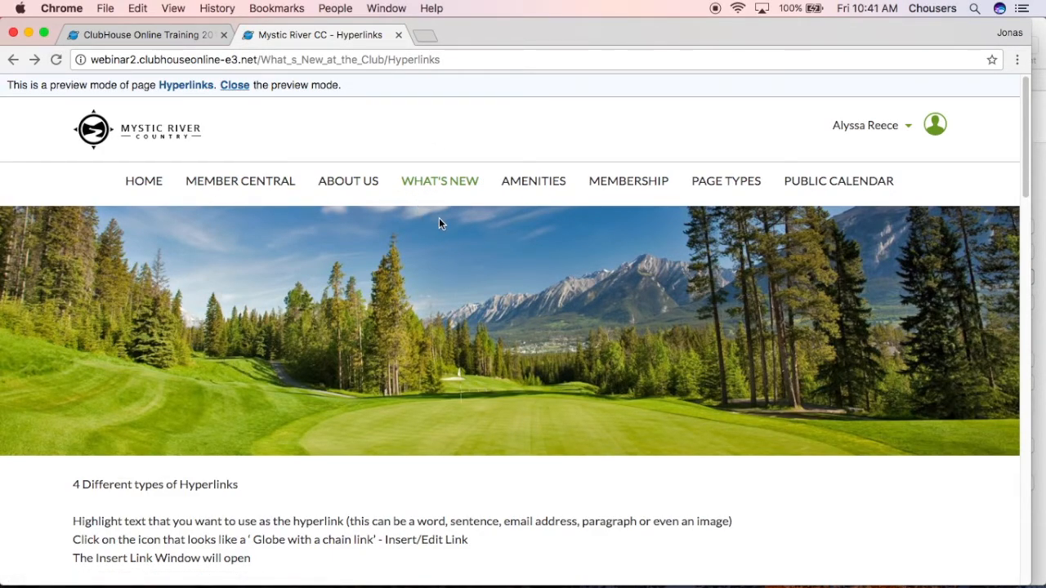
drag(386, 59, 260, 60)
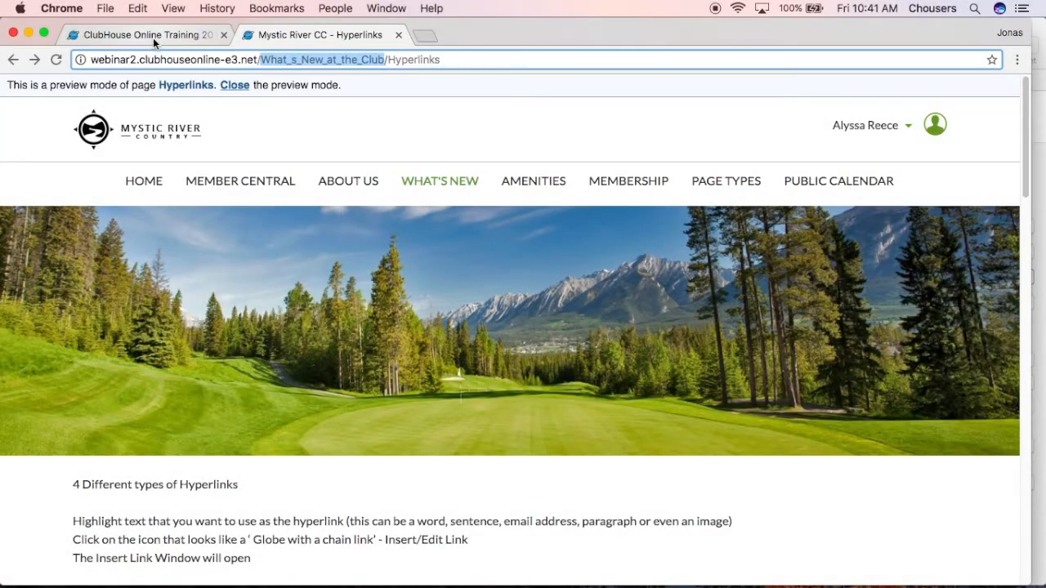
Review the What's New page's general properties, including its creation and modification details, and open its live URL
click(152, 38)
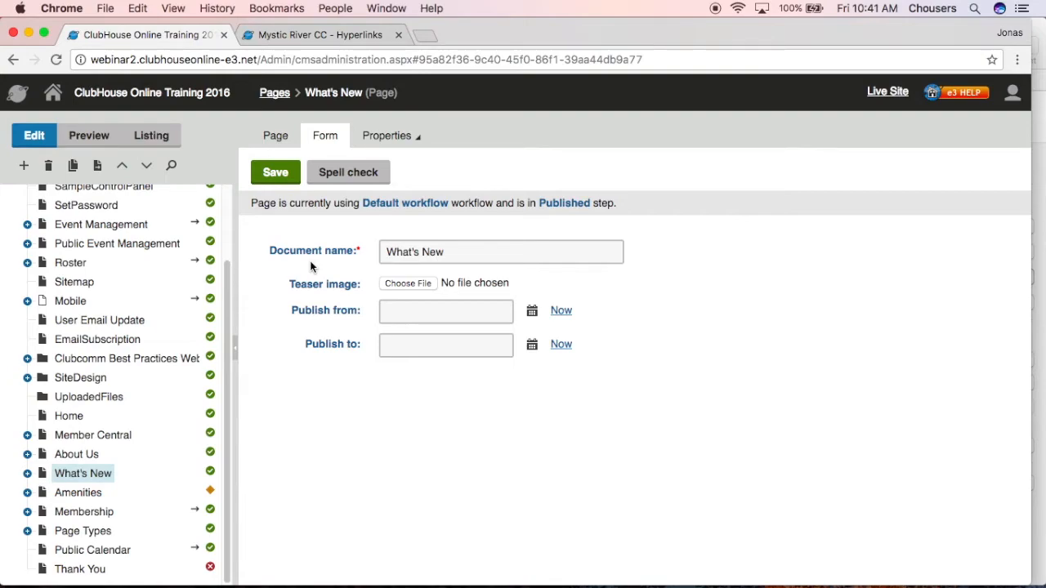
click(412, 137)
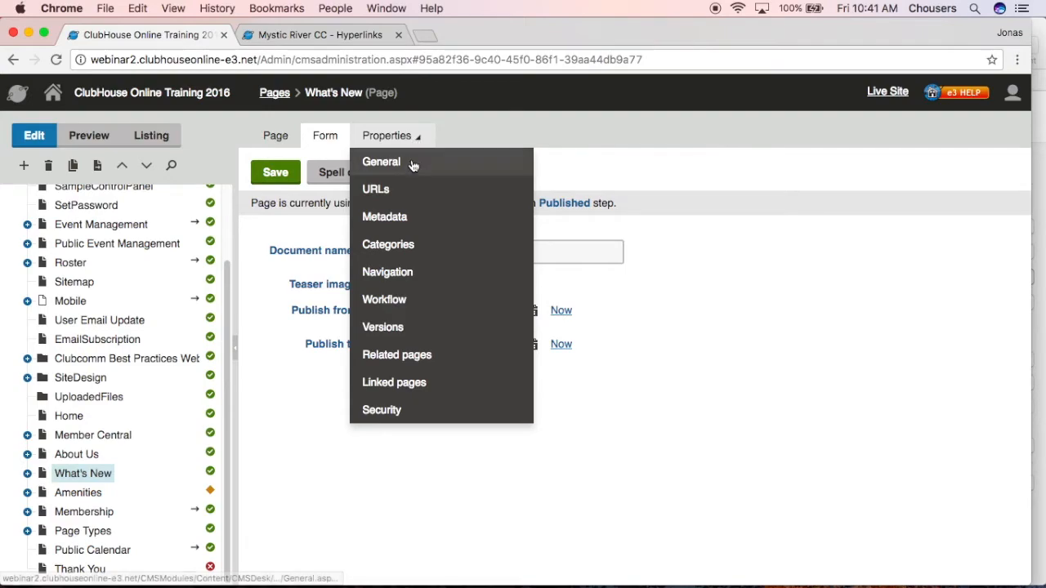
click(411, 165)
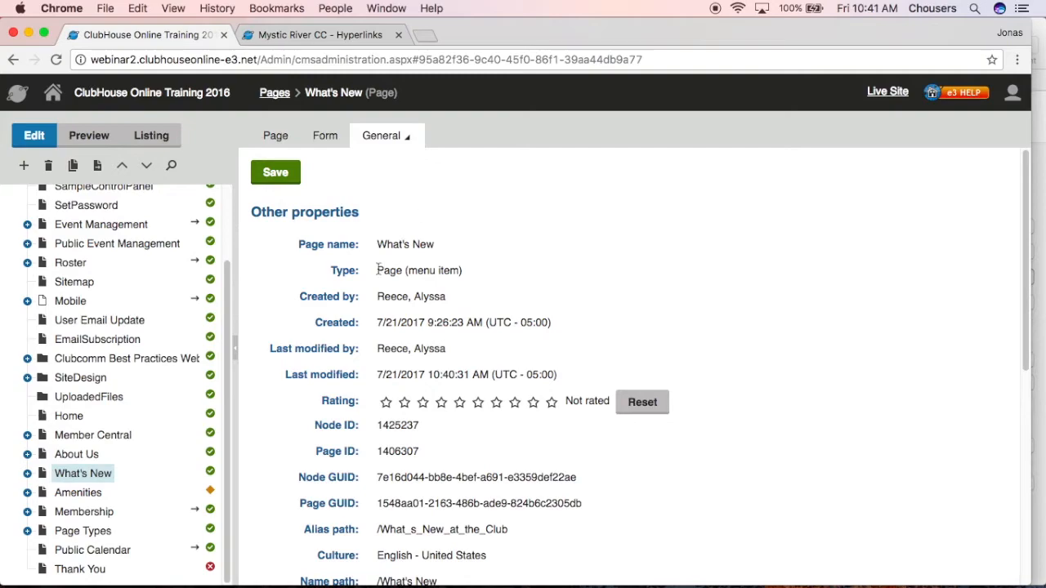
drag(300, 296, 558, 325)
drag(268, 348, 564, 374)
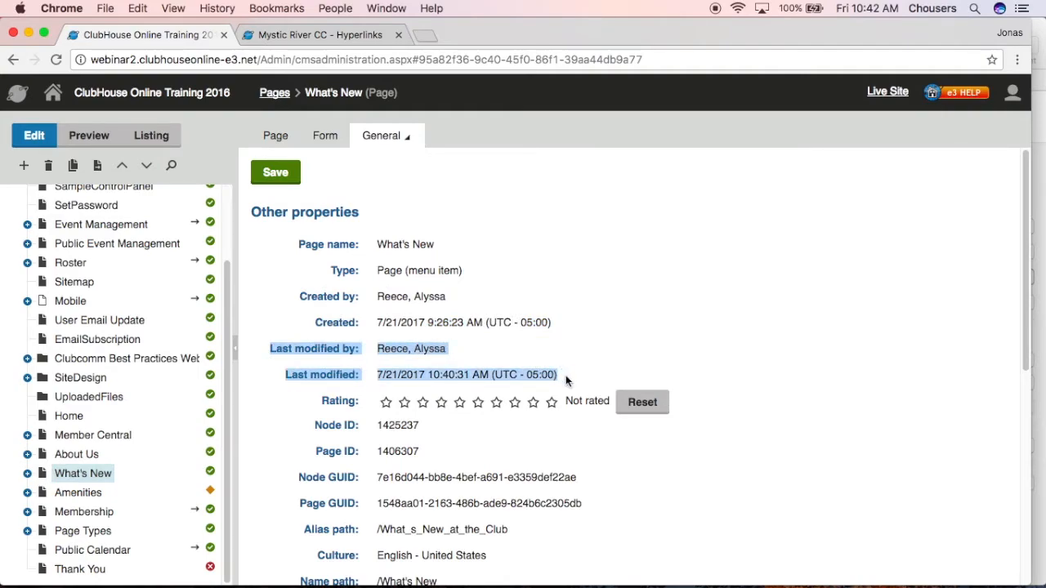
scroll(565, 375, down, 4)
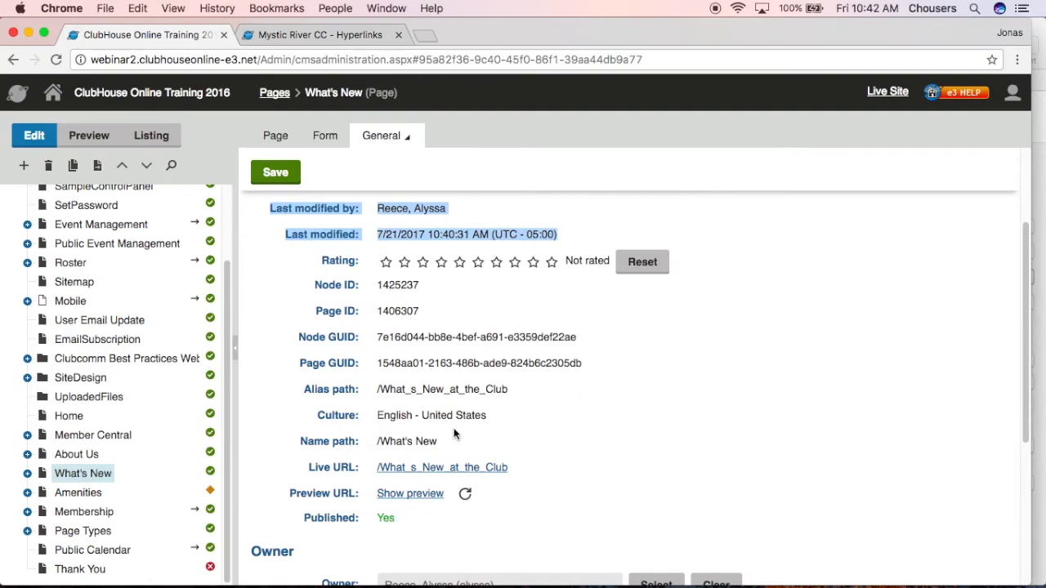
click(406, 467)
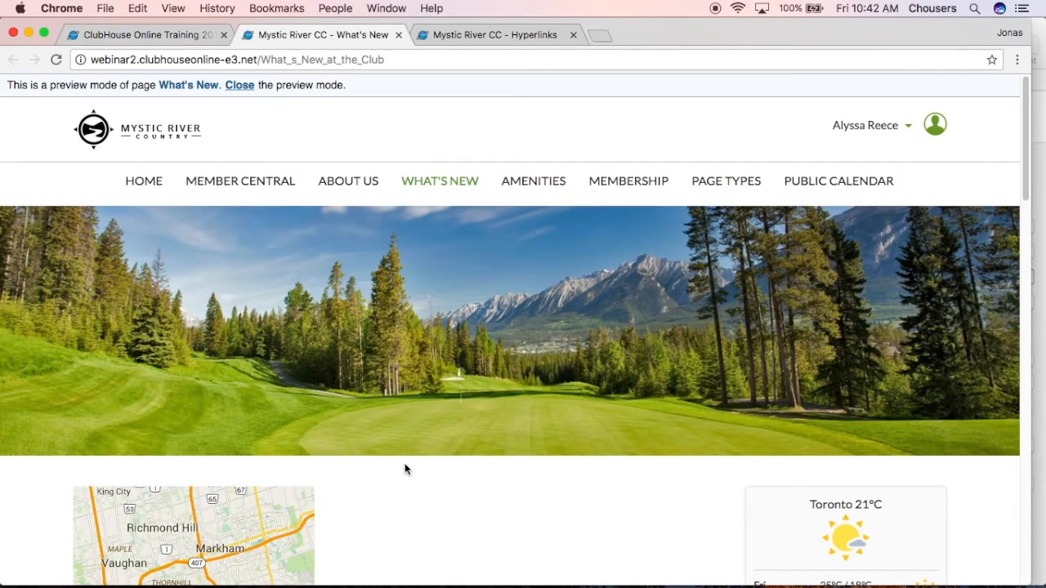
Return to the site administration and open the What's New page's metadata properties
click(139, 36)
click(372, 139)
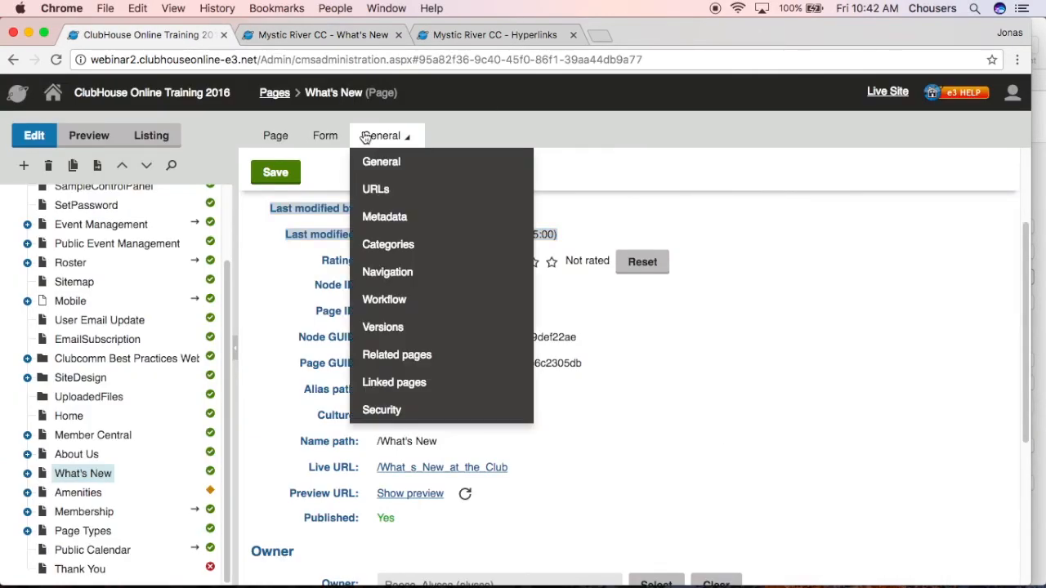
click(436, 218)
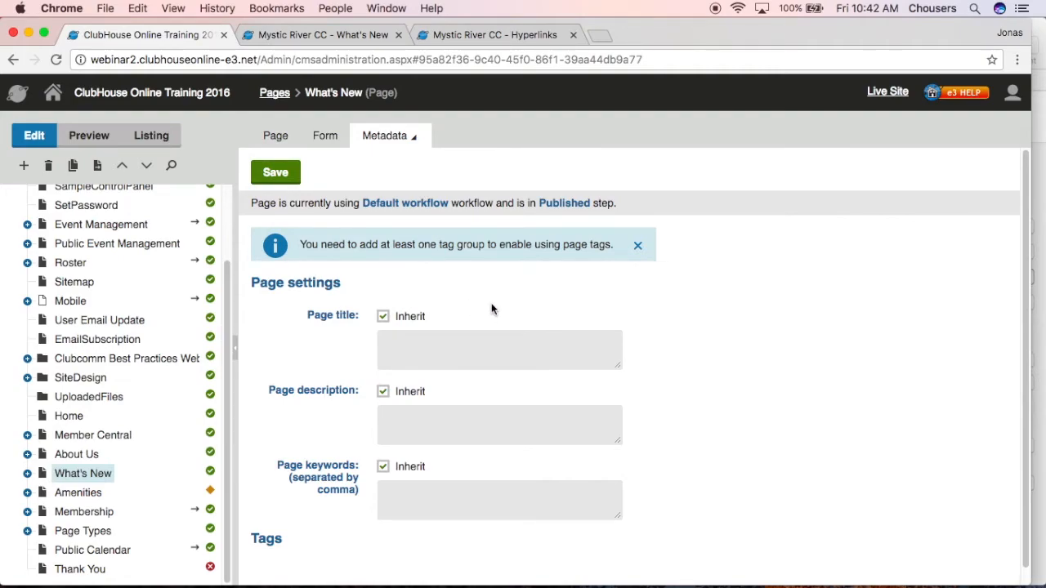
Turn off inheritance for the What's New page title to make its field editable, and turn the inheritance back on
click(384, 318)
click(403, 339)
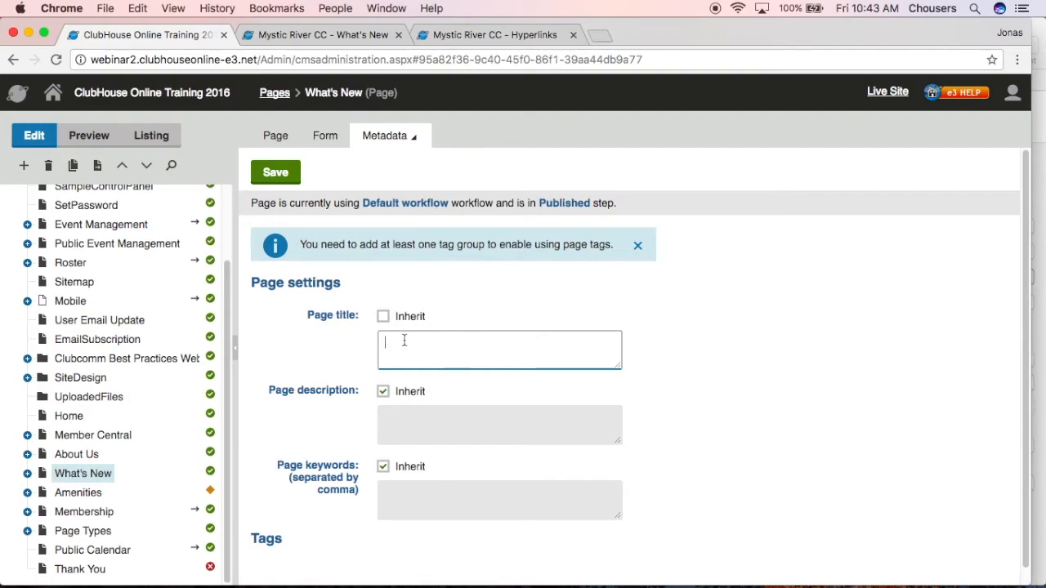
click(384, 319)
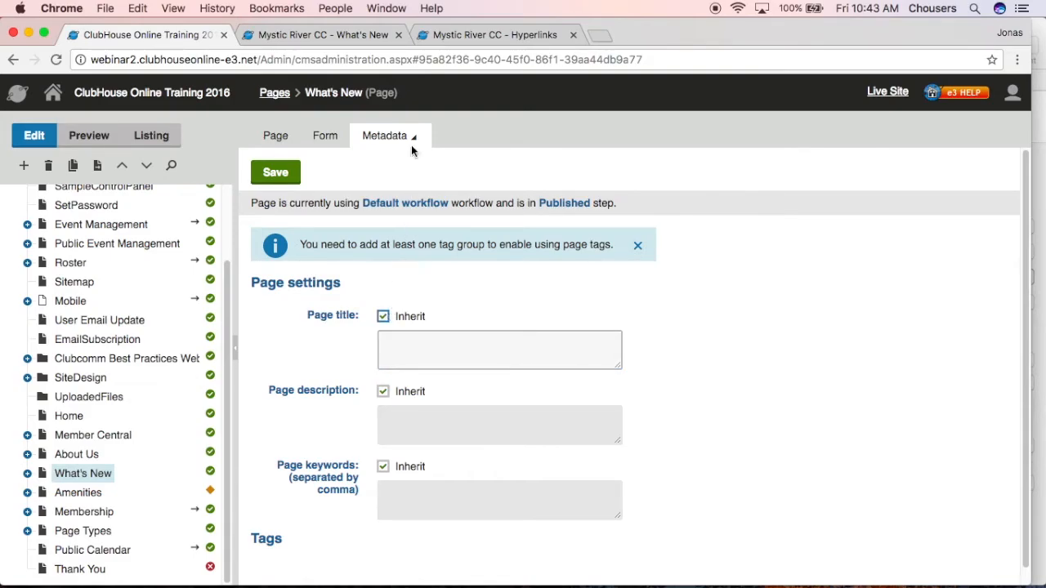
Open the What's New page's navigation properties, discarding the unsaved metadata changes
mouse_move(411, 136)
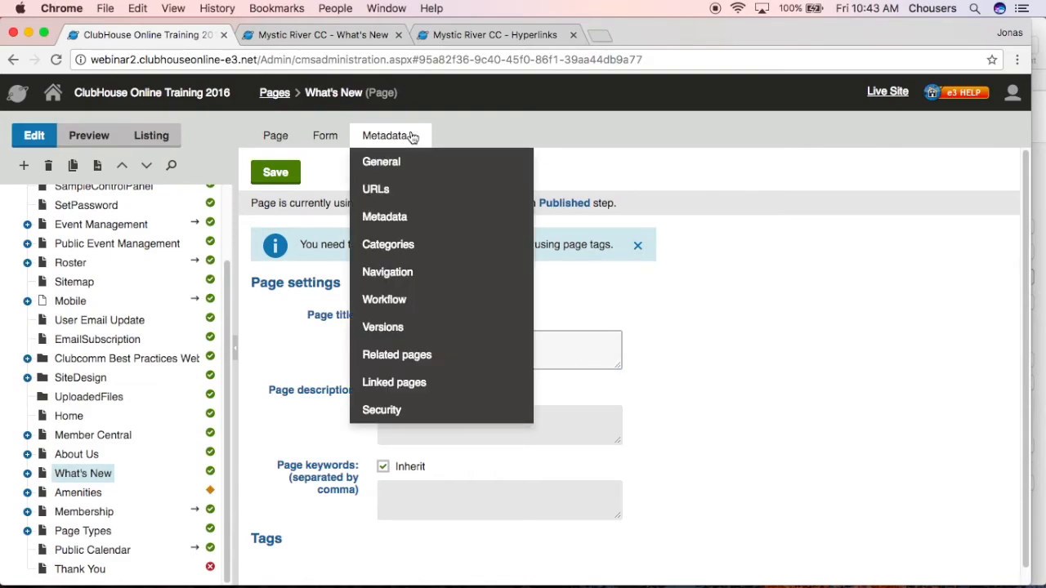
click(420, 286)
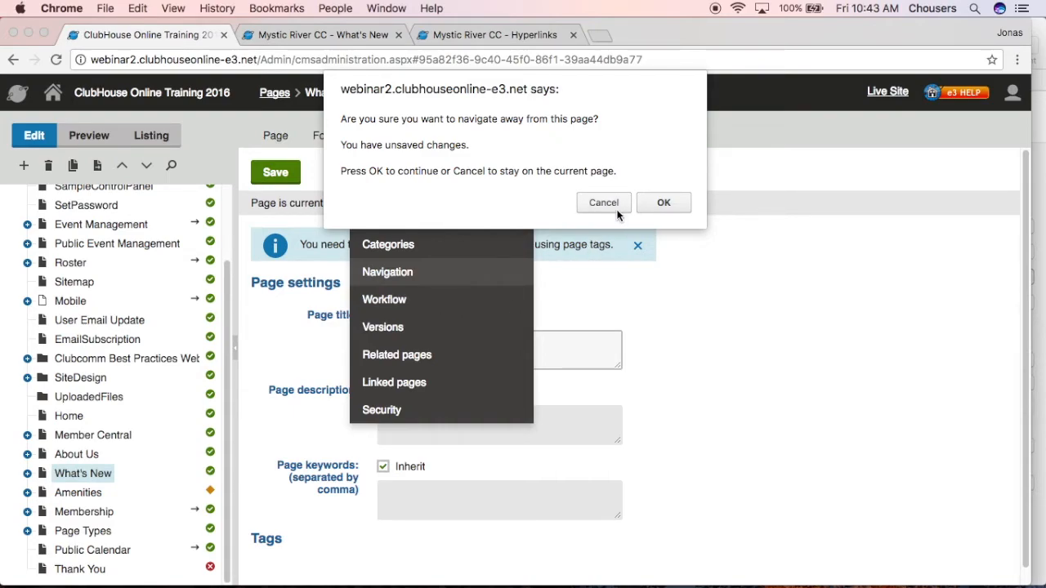
click(663, 204)
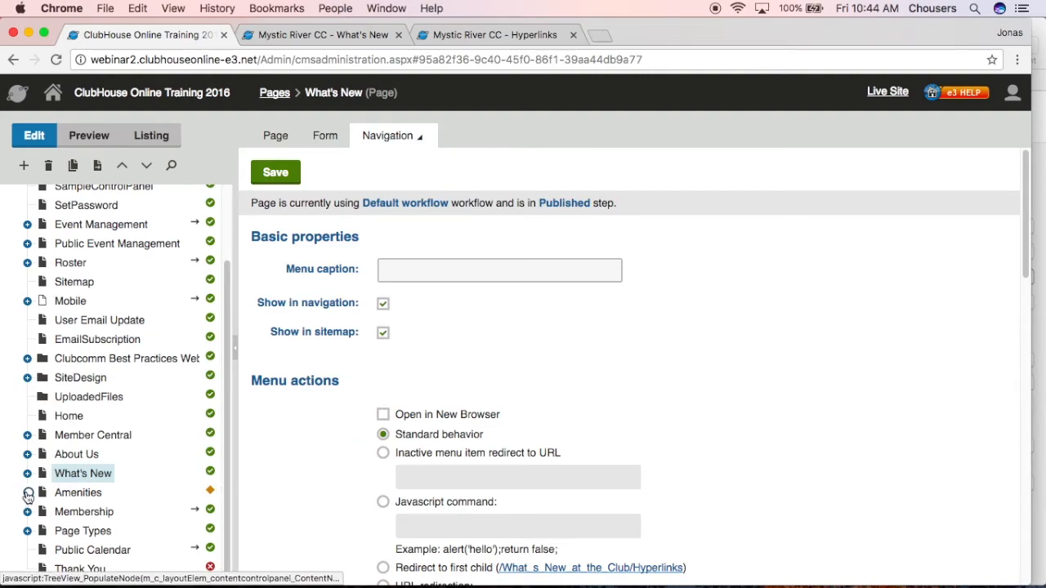
Compare the Amenities subpages with the Amenities menu on the previewed site, and open the Ski Club page's navigation properties
scroll(27, 496, down, 3)
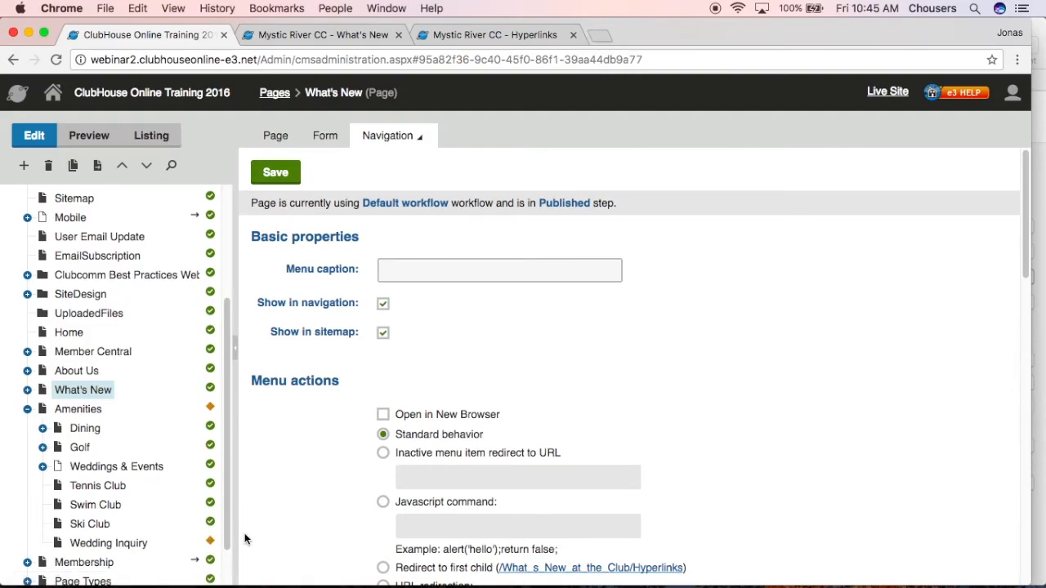
click(339, 37)
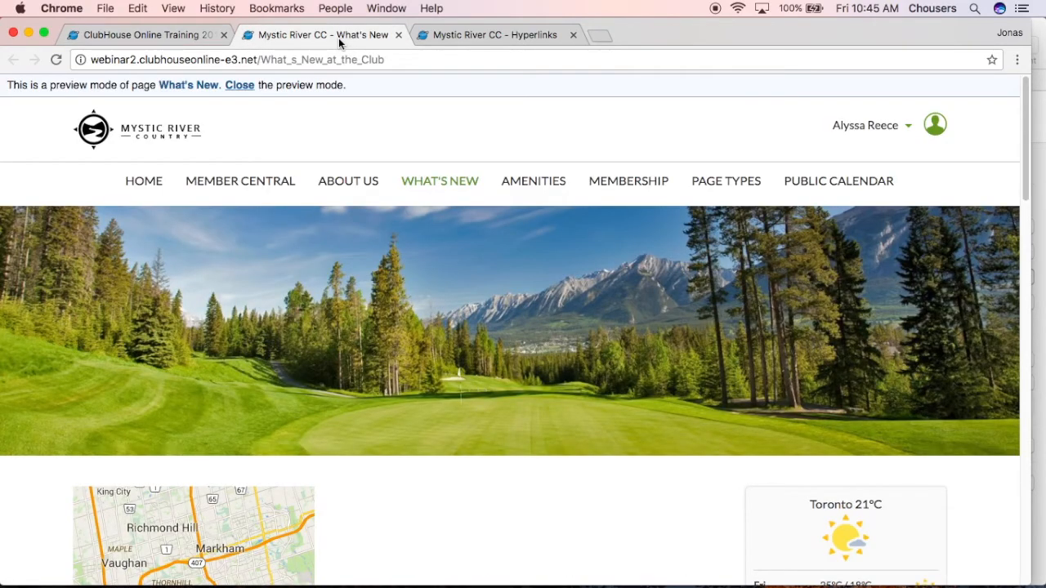
mouse_move(532, 183)
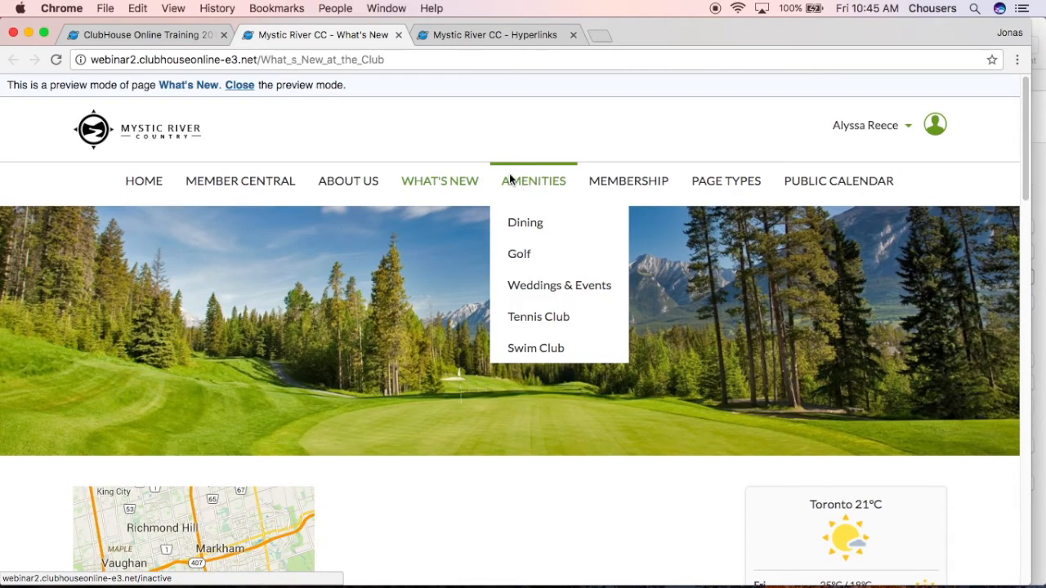
click(143, 34)
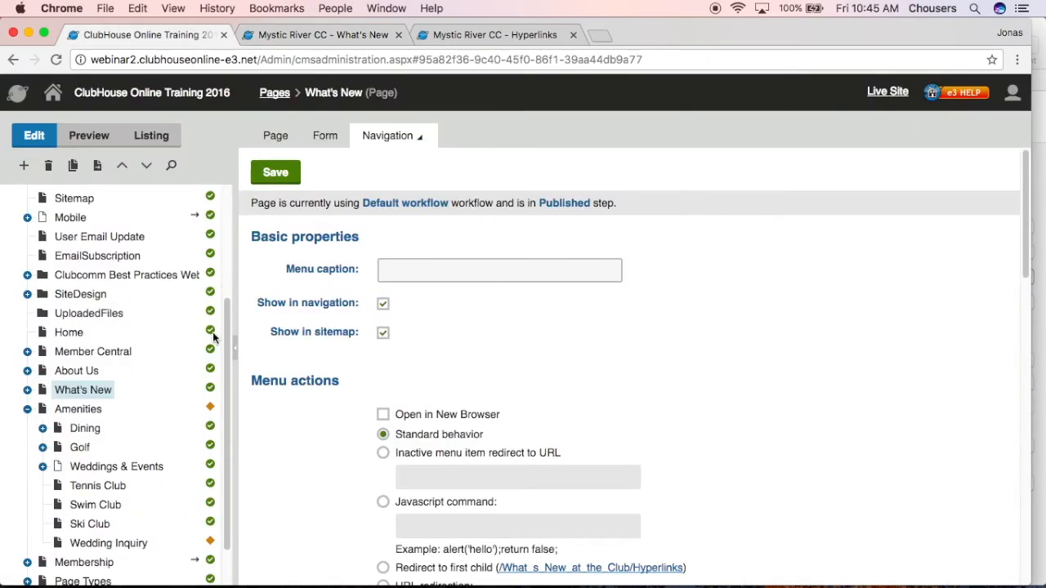
click(85, 525)
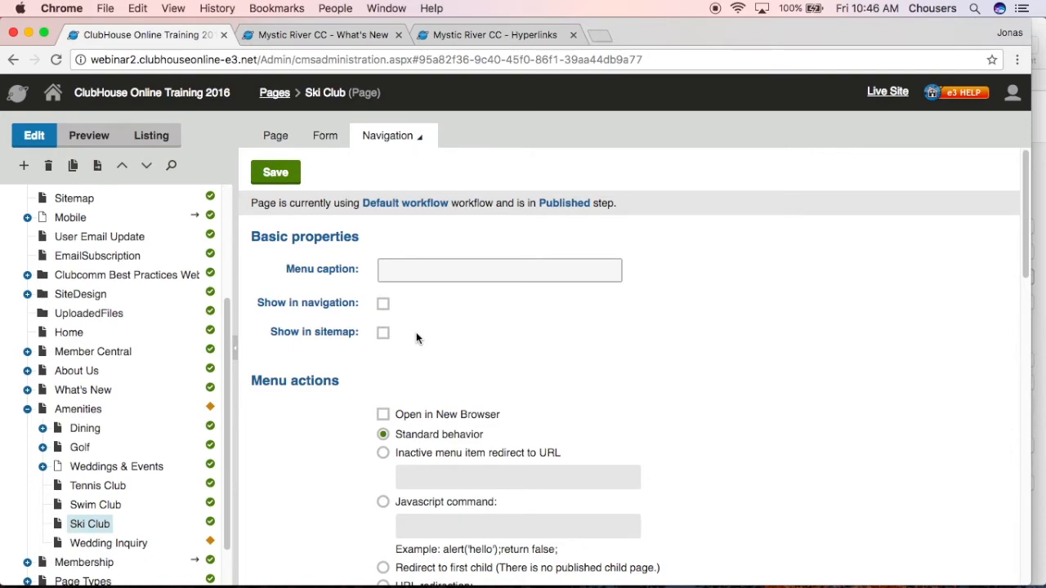
Compare the What's New and Amenities menu items on the previewed site with the menu actions in their navigation properties
click(91, 391)
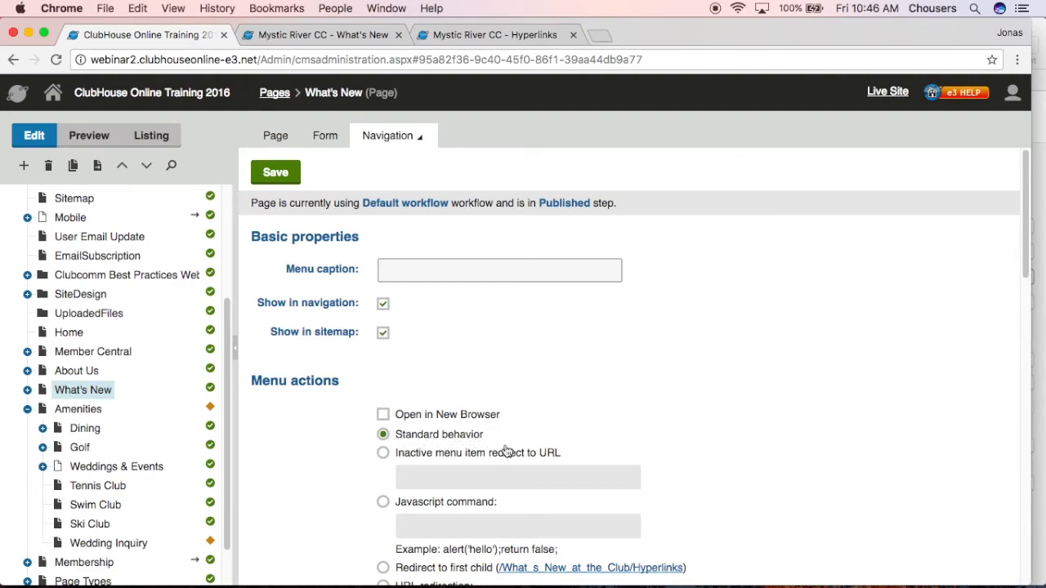
click(337, 36)
click(434, 187)
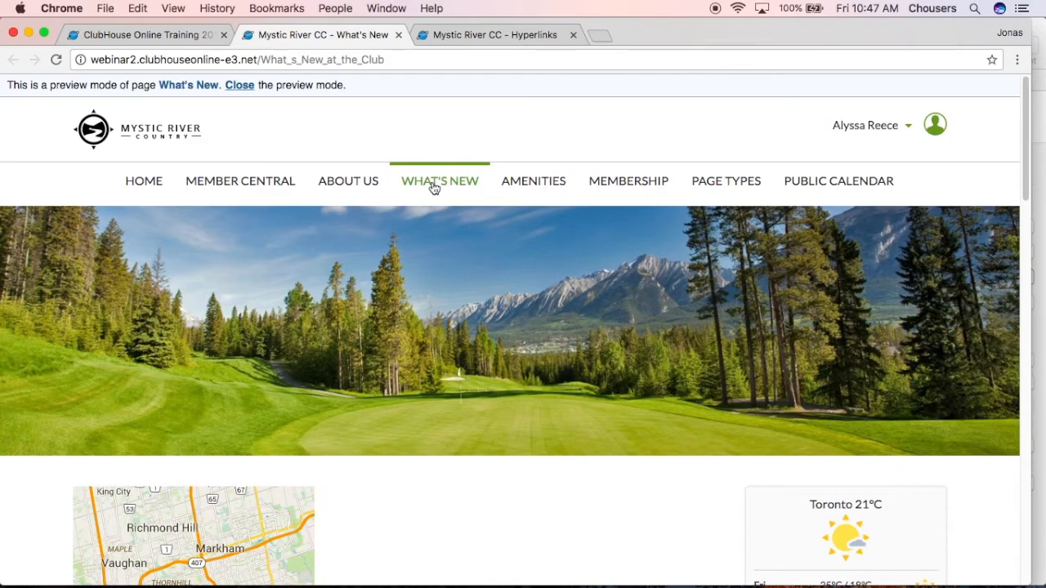
mouse_move(523, 184)
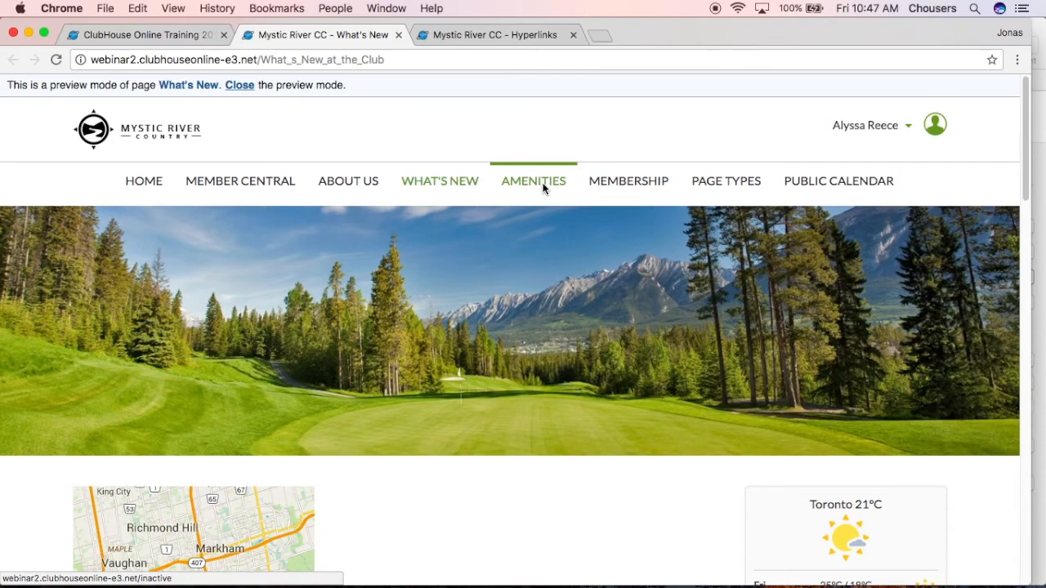
click(164, 36)
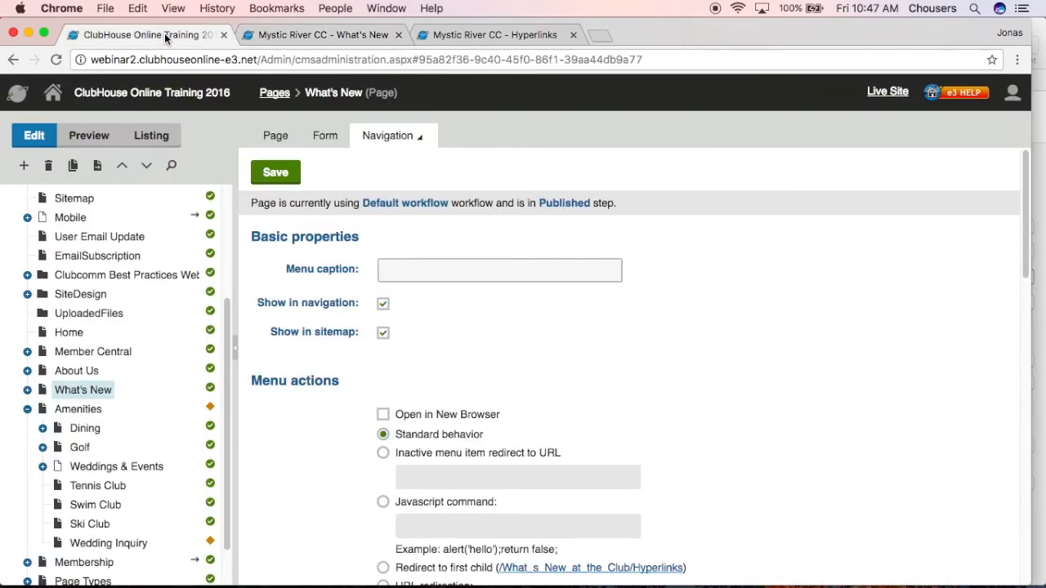
click(81, 411)
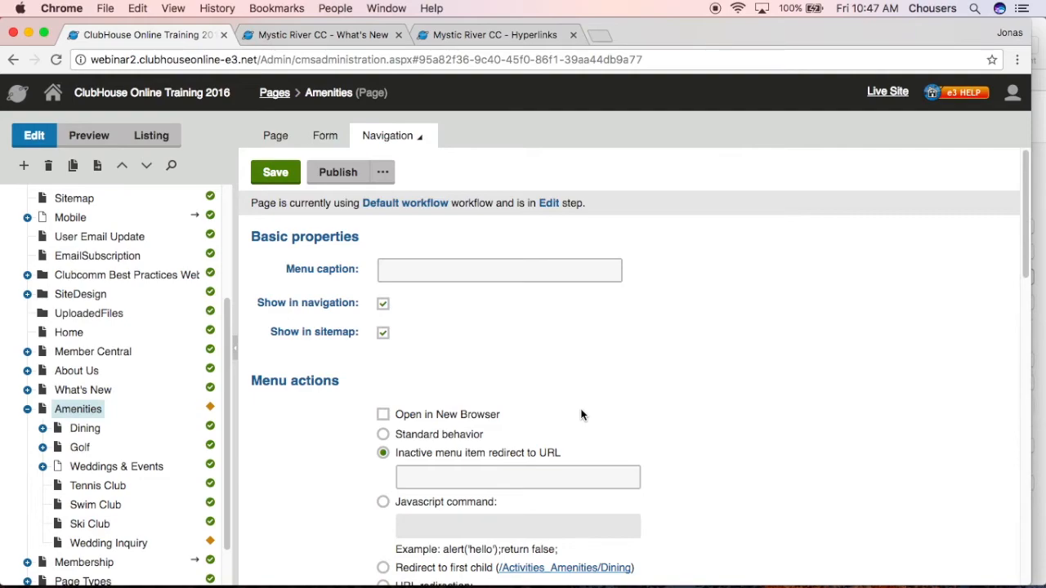
Open the version history of the What's New page and review its saved versions
click(62, 392)
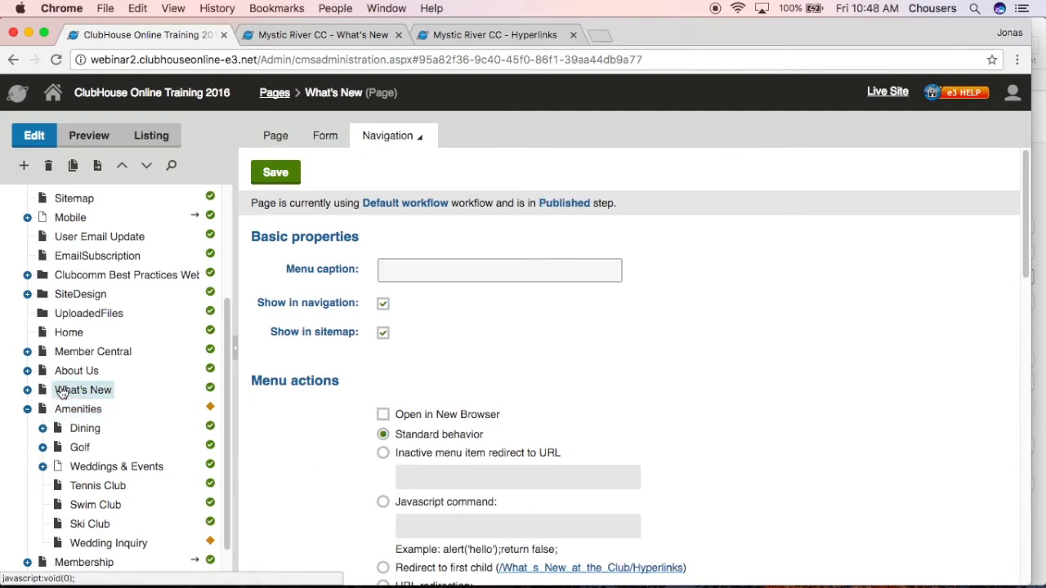
click(397, 135)
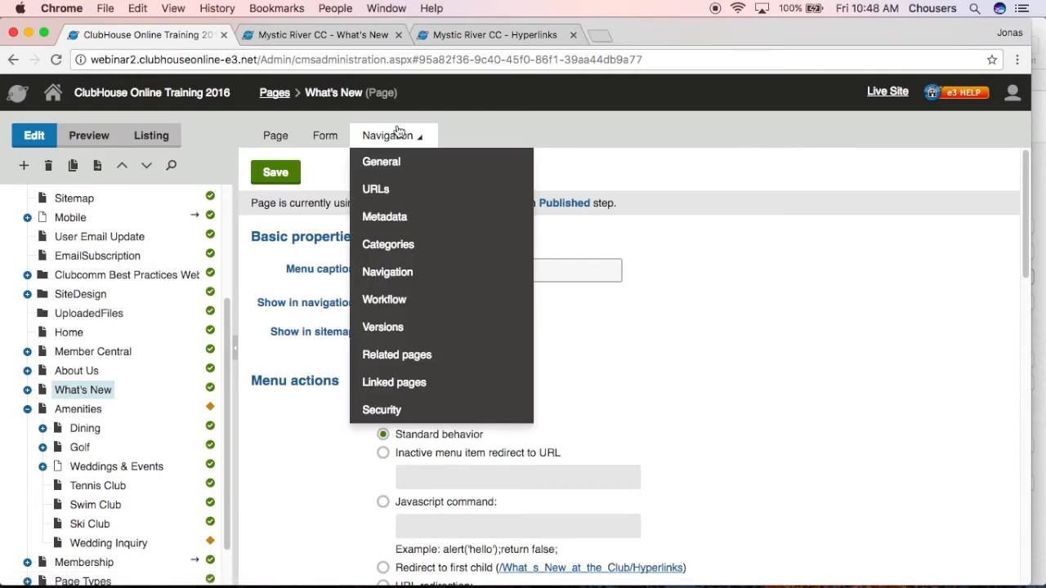
click(431, 330)
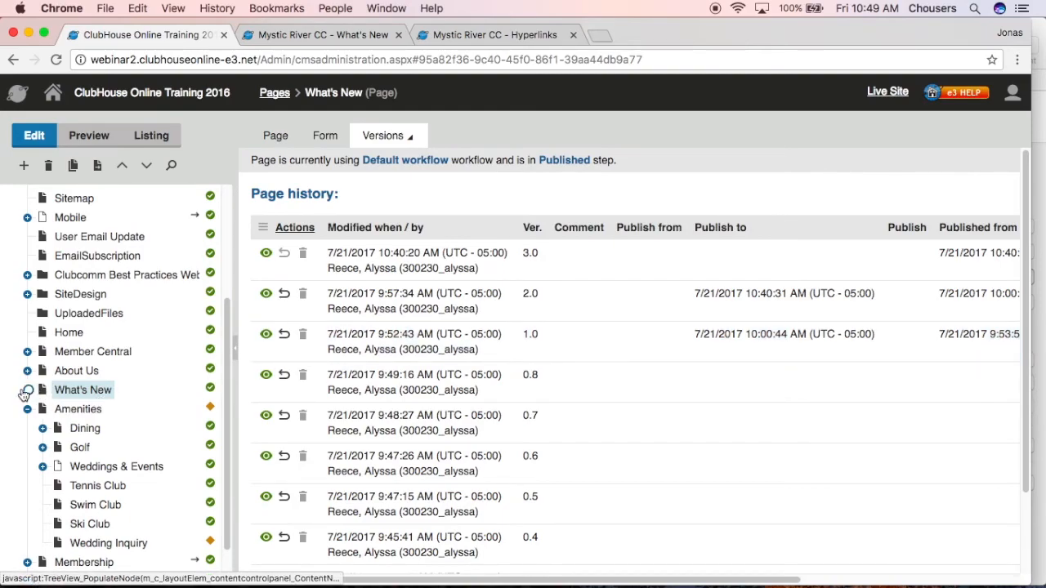
Set up moving the Hyperlinks page under Amenities with page permissions preserved, and close the dialog without moving it
click(27, 390)
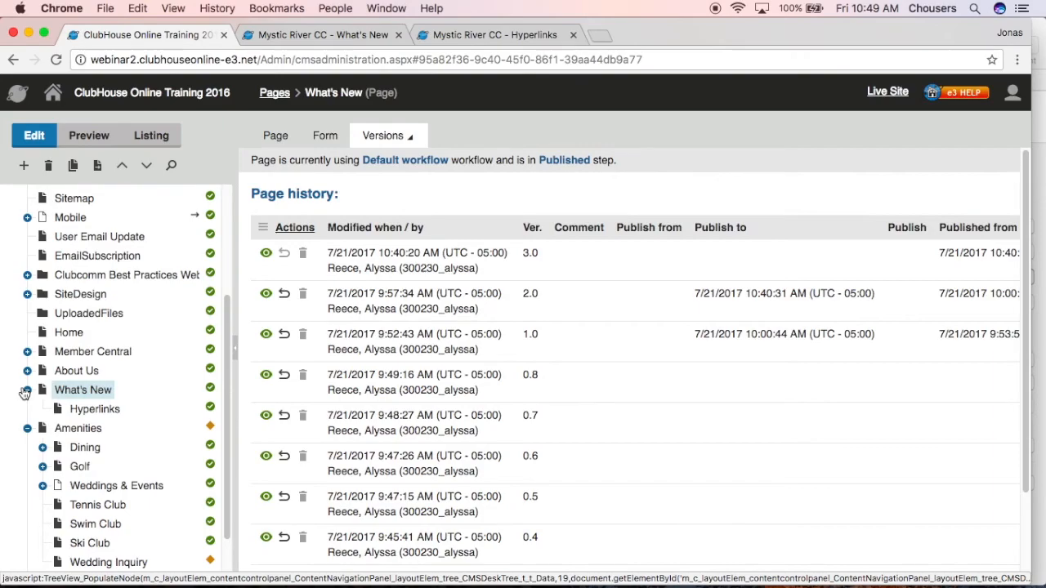
click(101, 412)
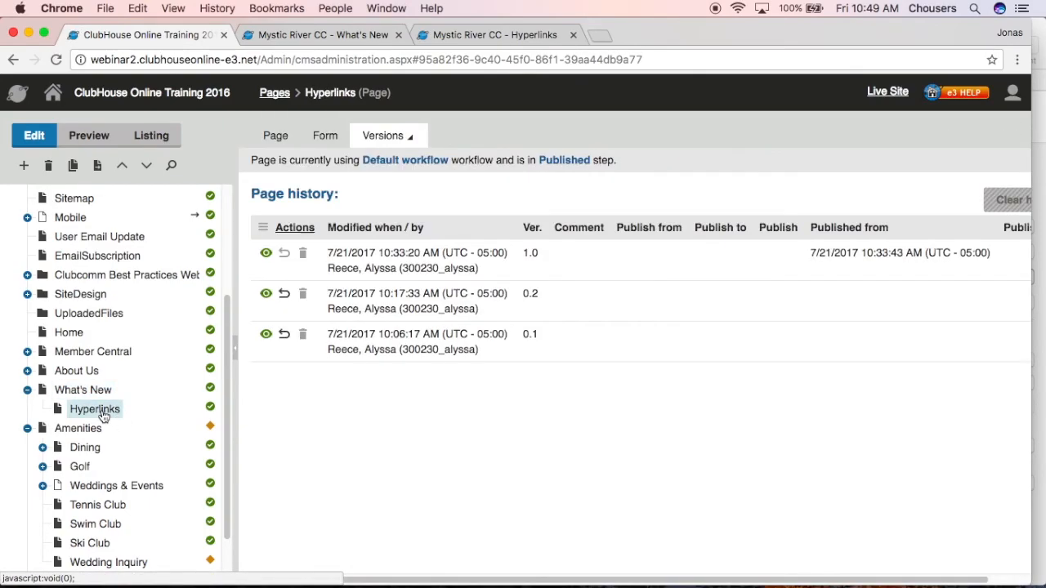
click(98, 172)
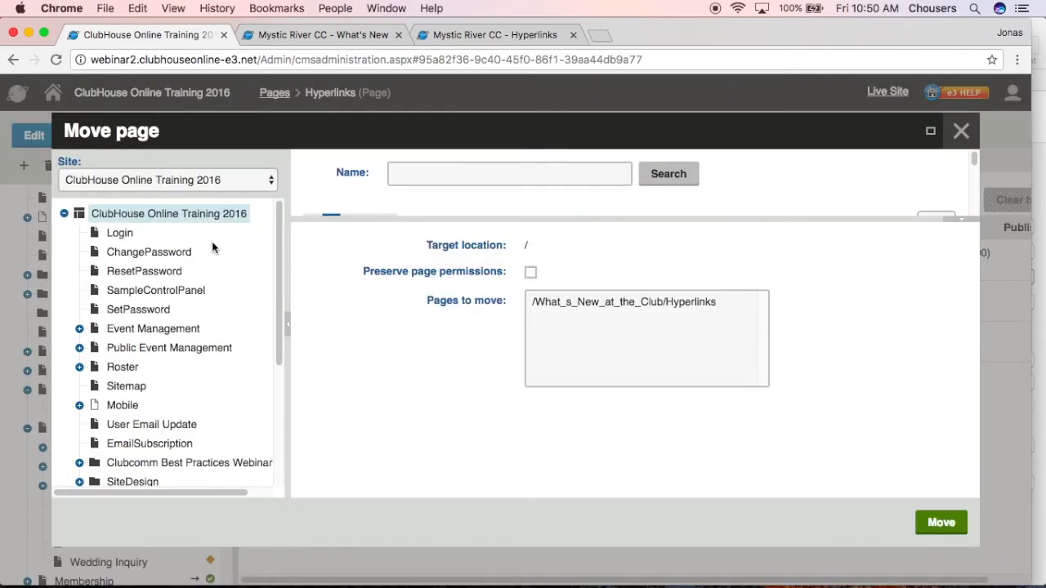
drag(280, 225, 292, 360)
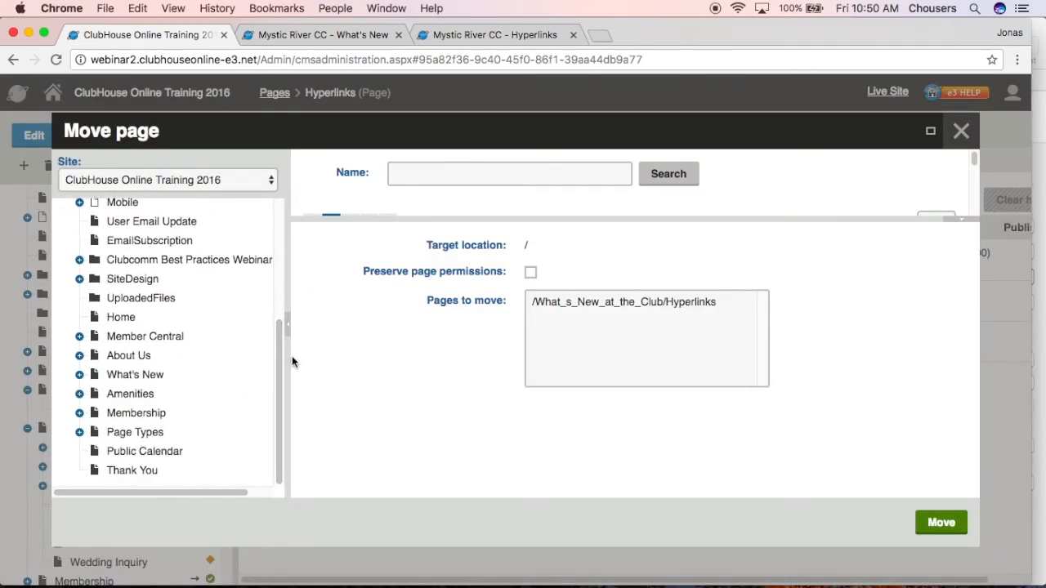
click(135, 395)
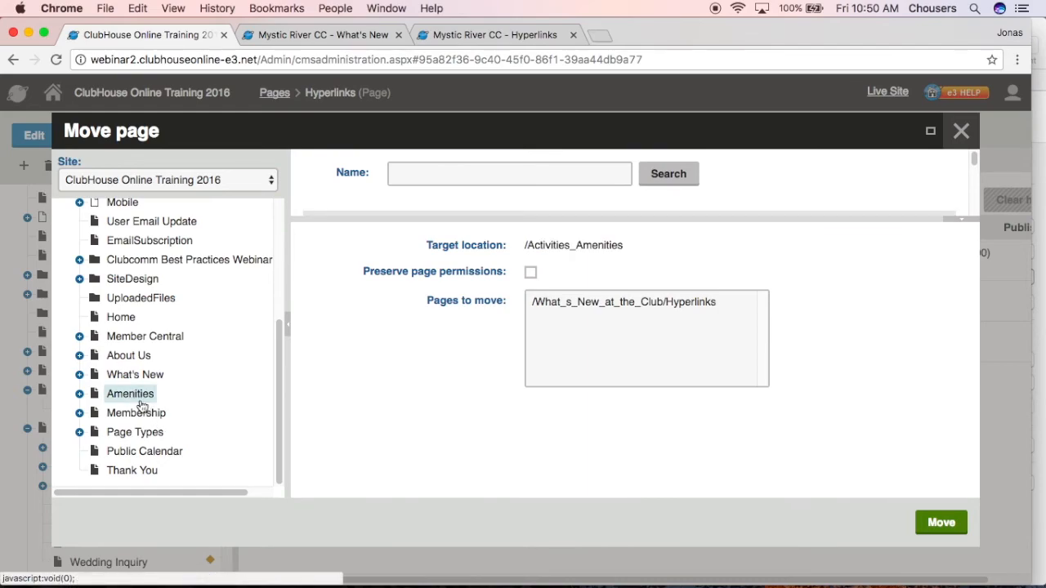
click(529, 273)
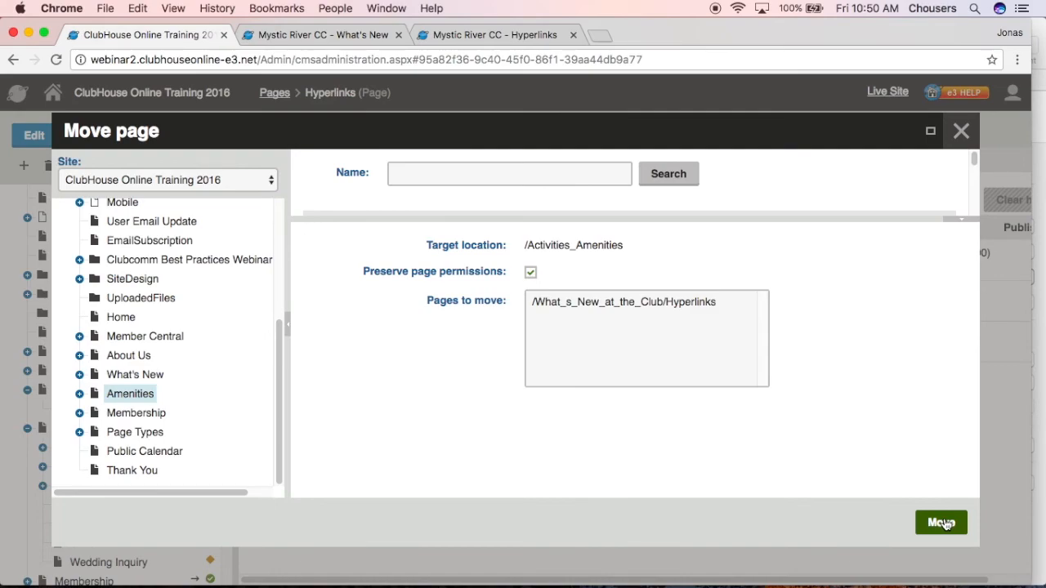
click(958, 132)
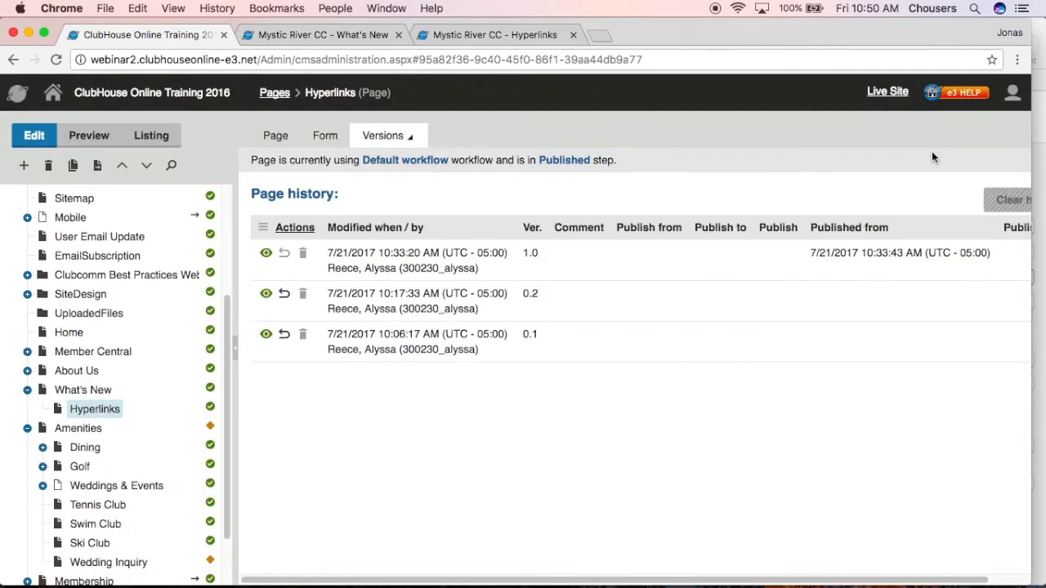
Delete the What's New page together with its Hyperlinks subpage, without setting an alternate page
click(59, 396)
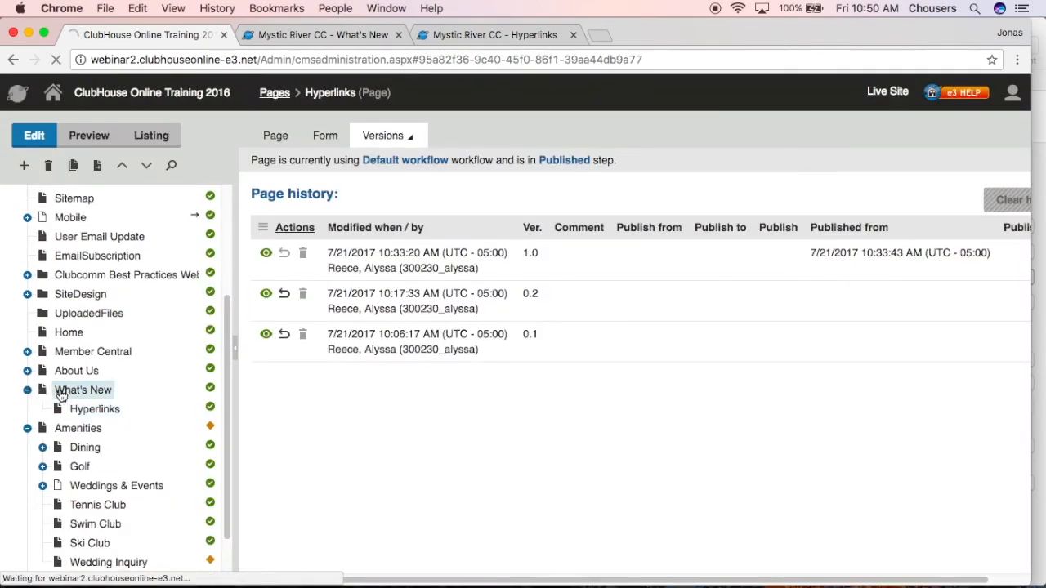
click(49, 165)
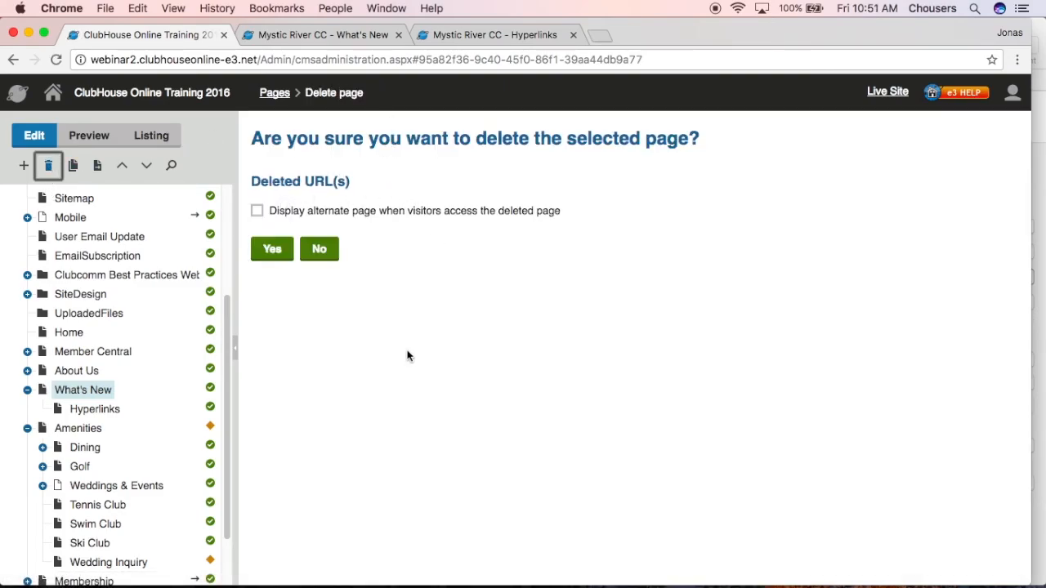
click(266, 252)
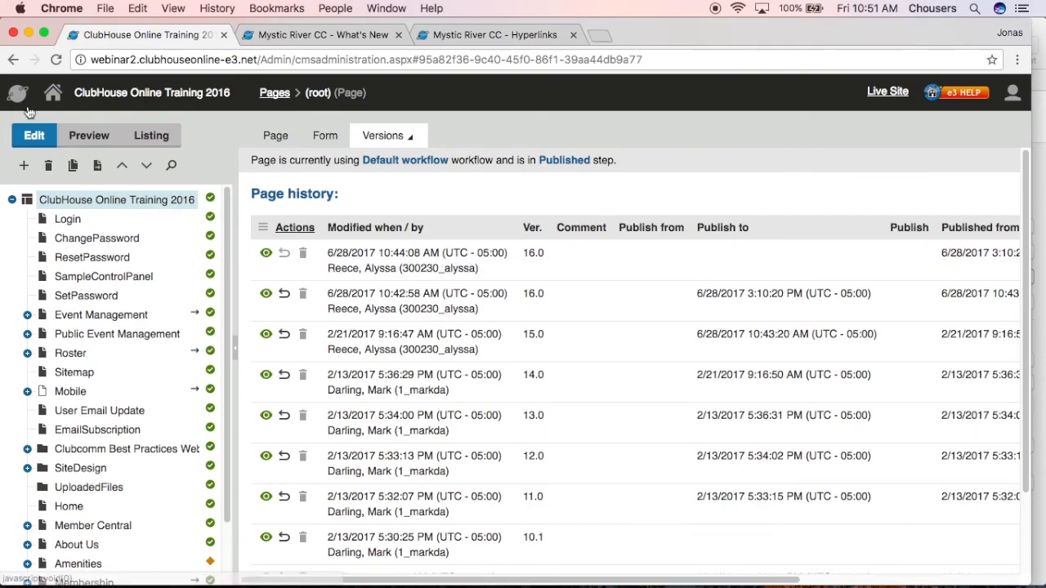
Restore the just-deleted What's New and Hyperlinks pages together from My Recycle Bin
click(57, 95)
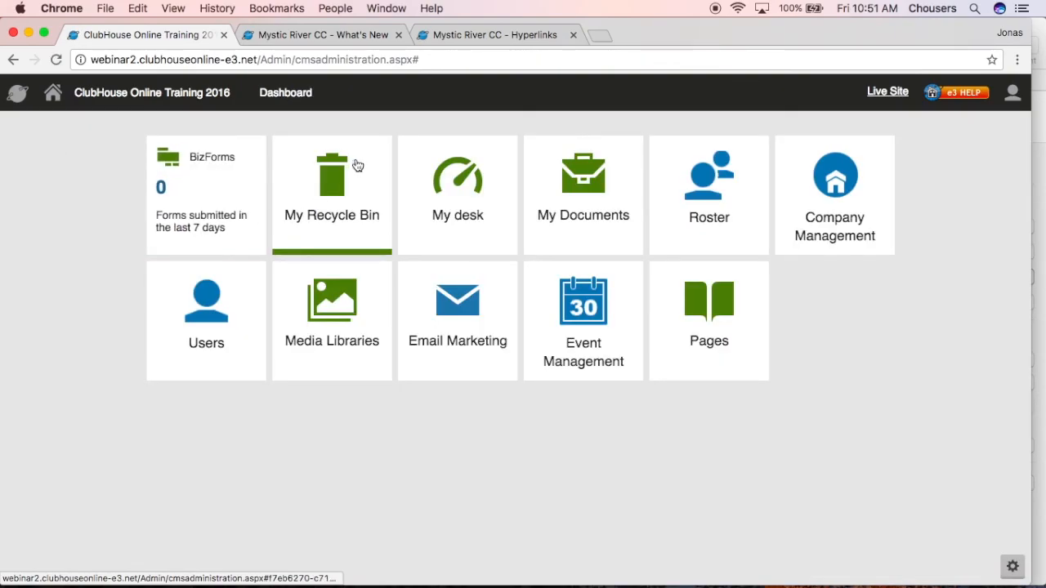
click(355, 165)
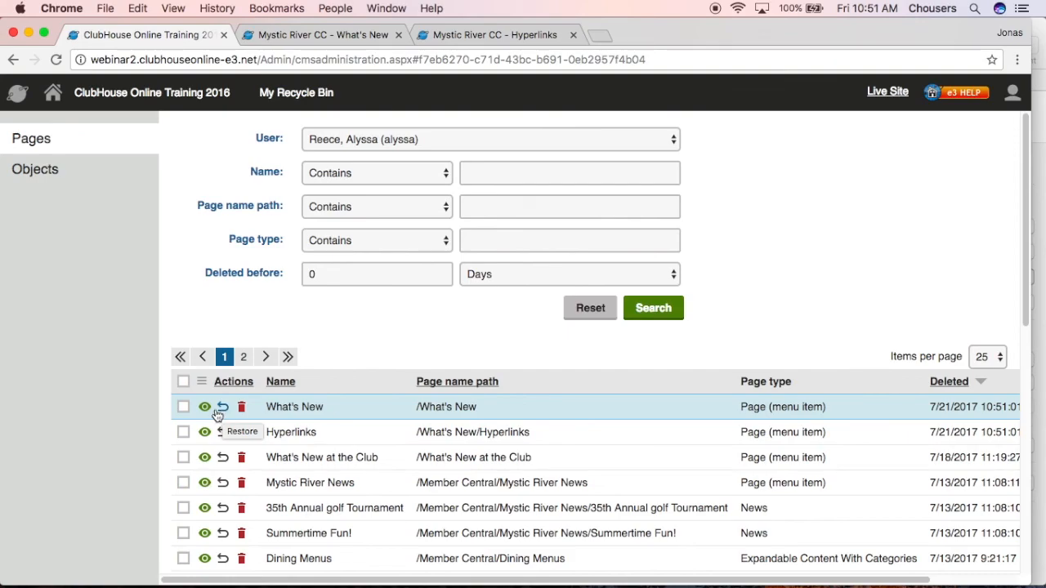
click(183, 407)
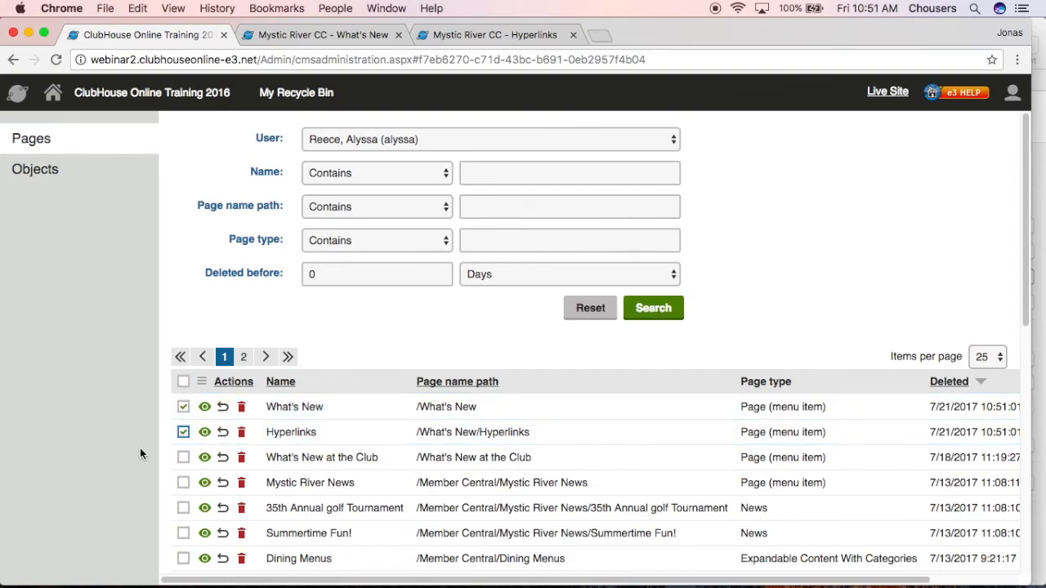
scroll(155, 466, down, 12)
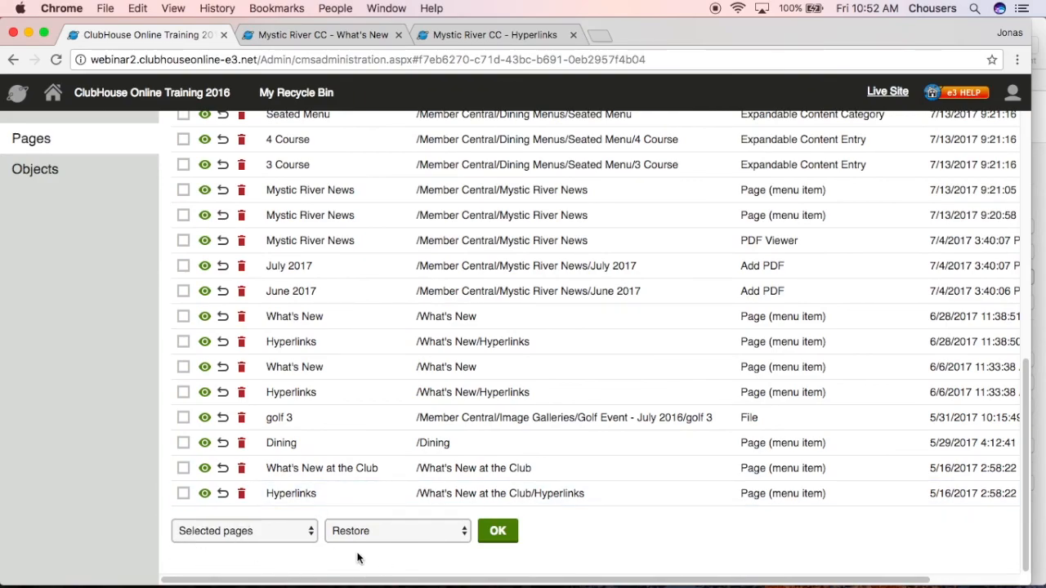
click(498, 531)
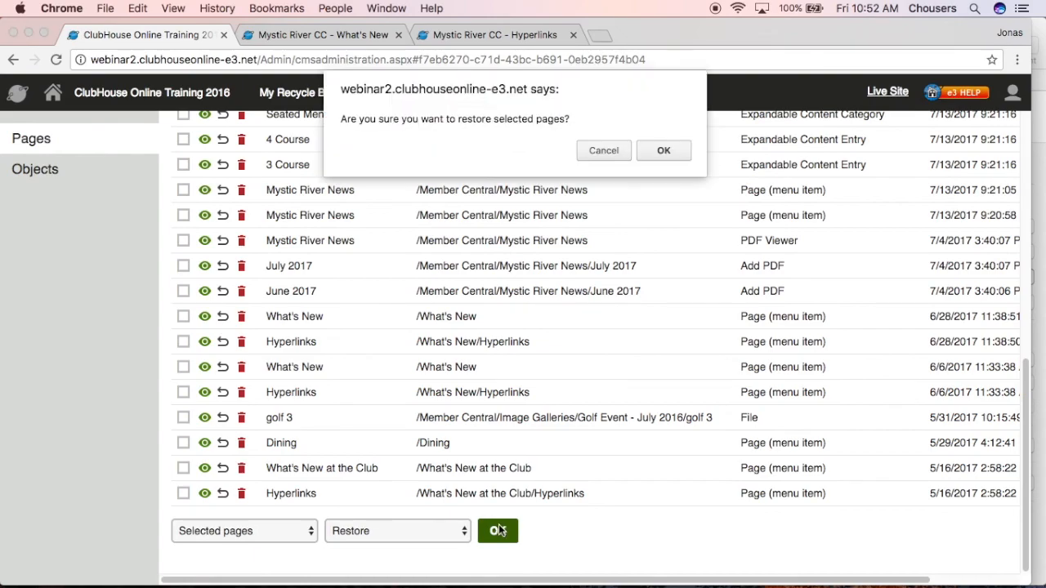
click(652, 150)
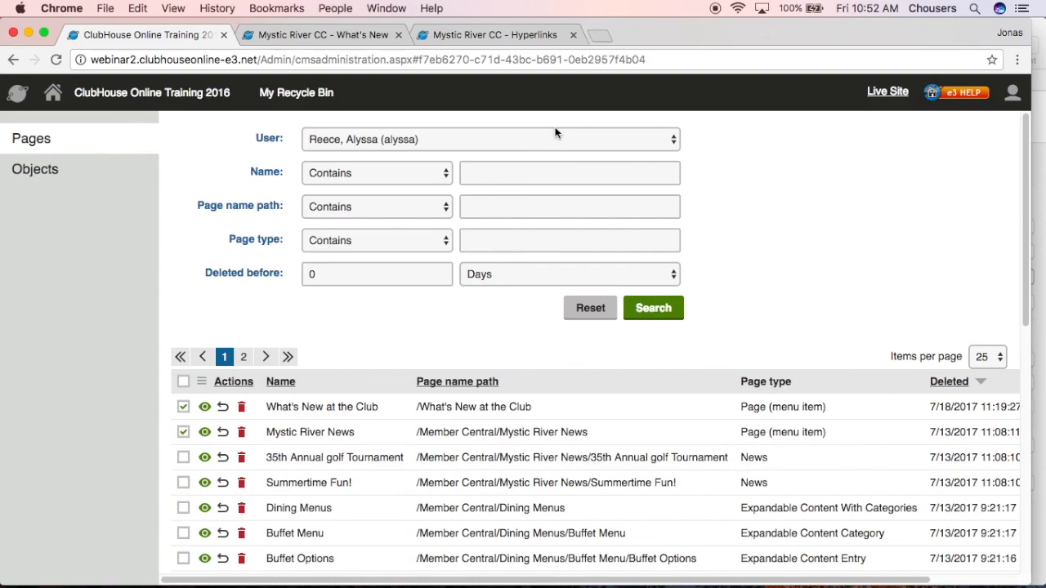
Return to the Pages application and open the restored What's New page in the content tree
click(54, 94)
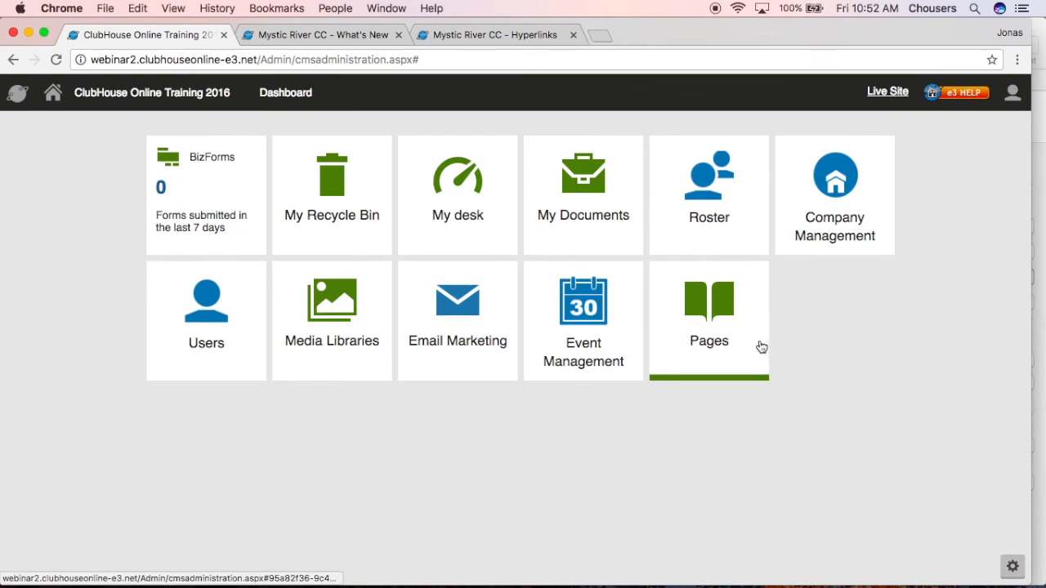
click(759, 343)
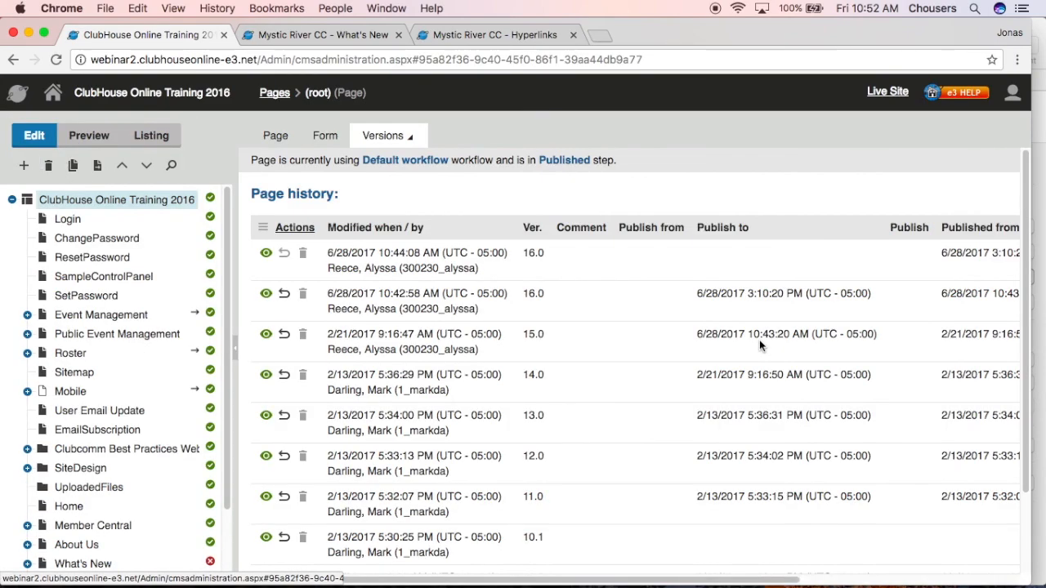
scroll(143, 475, down, 1)
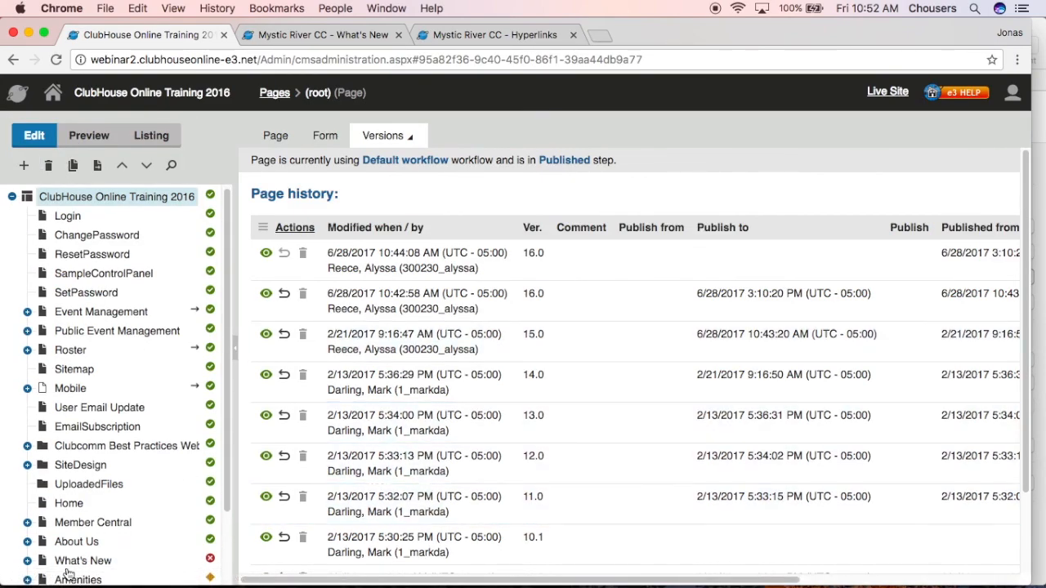
click(69, 563)
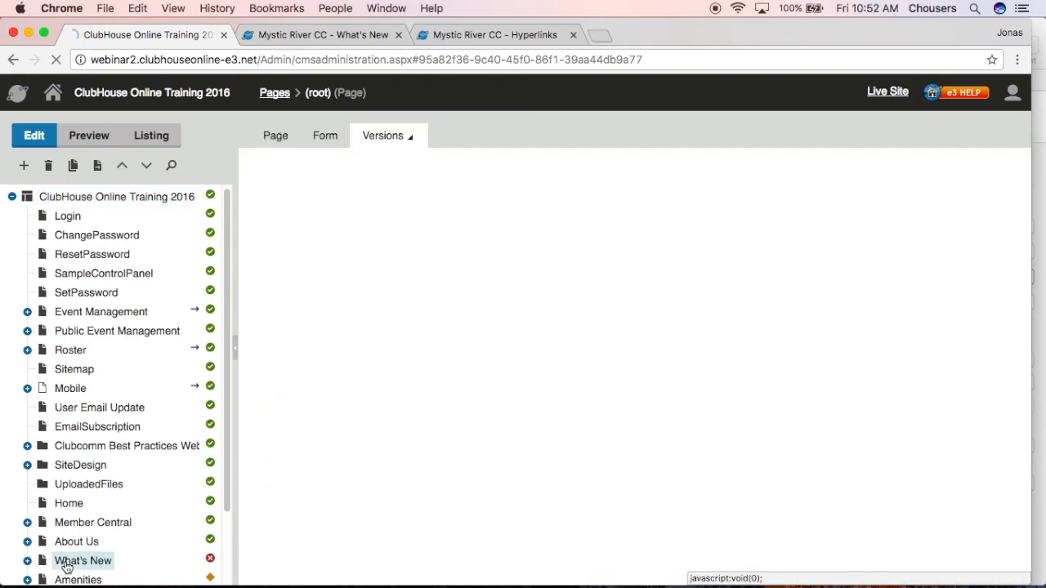